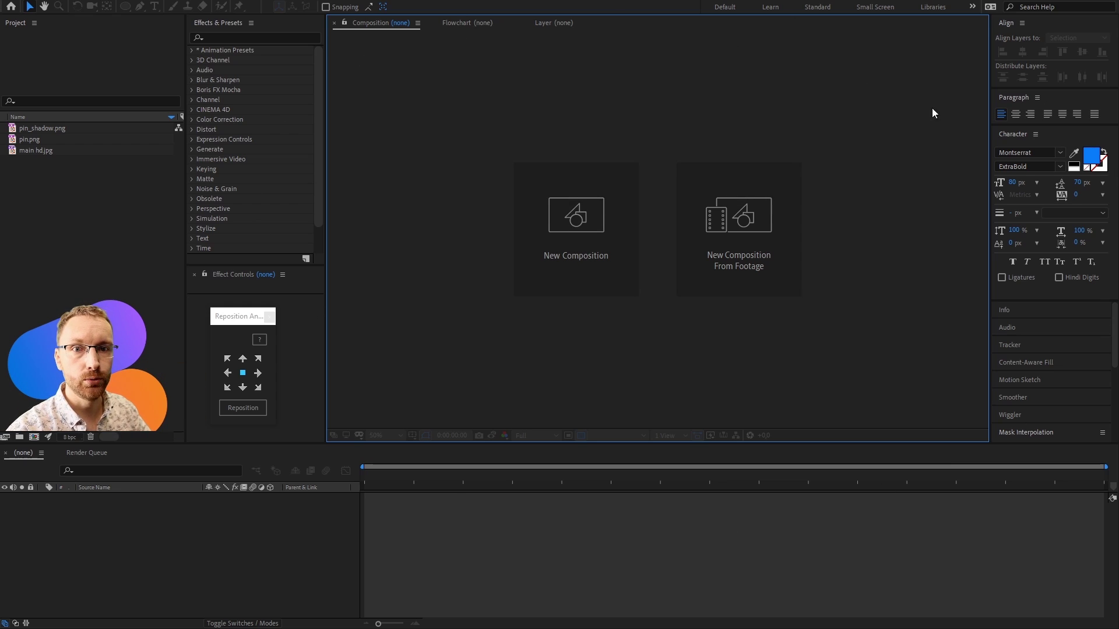
- Create a new composition named 'main' using the HDTV 1080 25 preset
{"action": "left_click", "coordinate": [34, 437]}
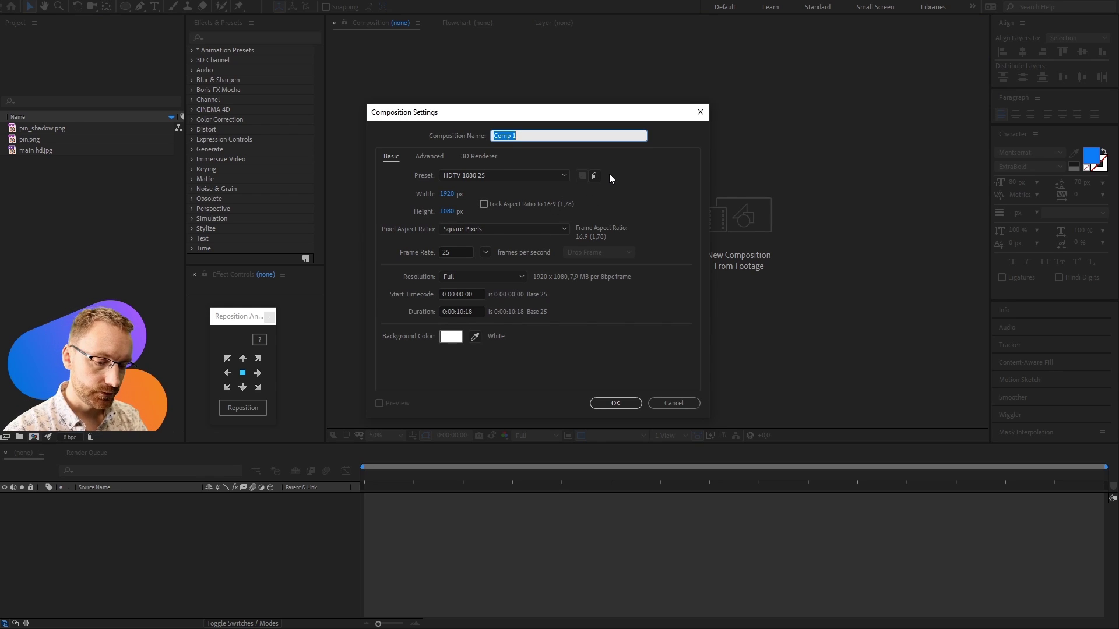
{"action": "type", "text": "main"}
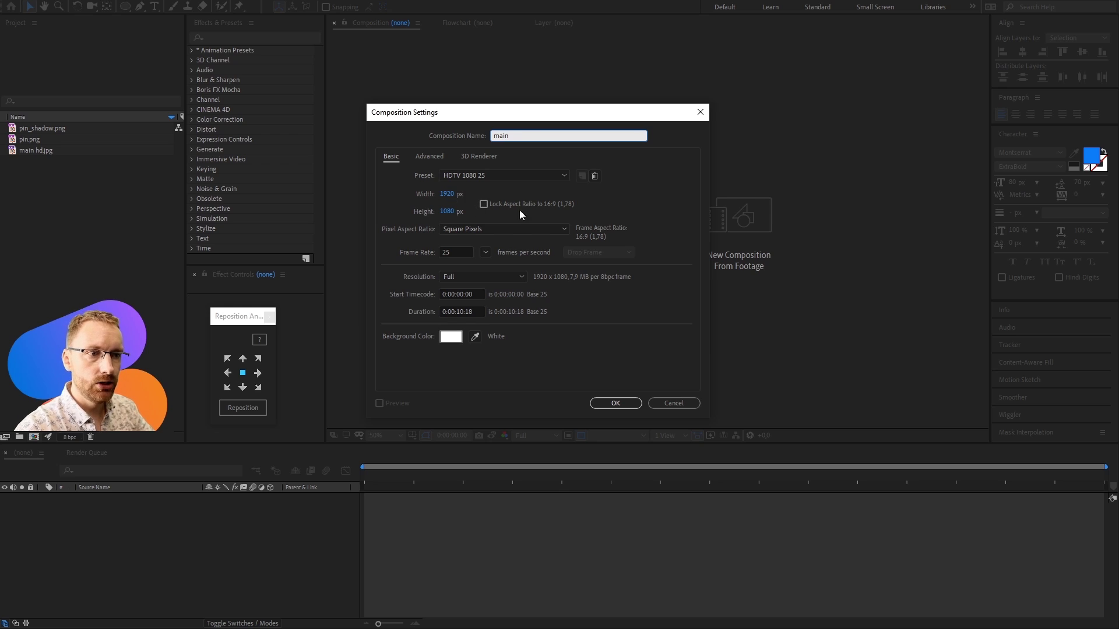
{"action": "left_click", "coordinate": [634, 405]}
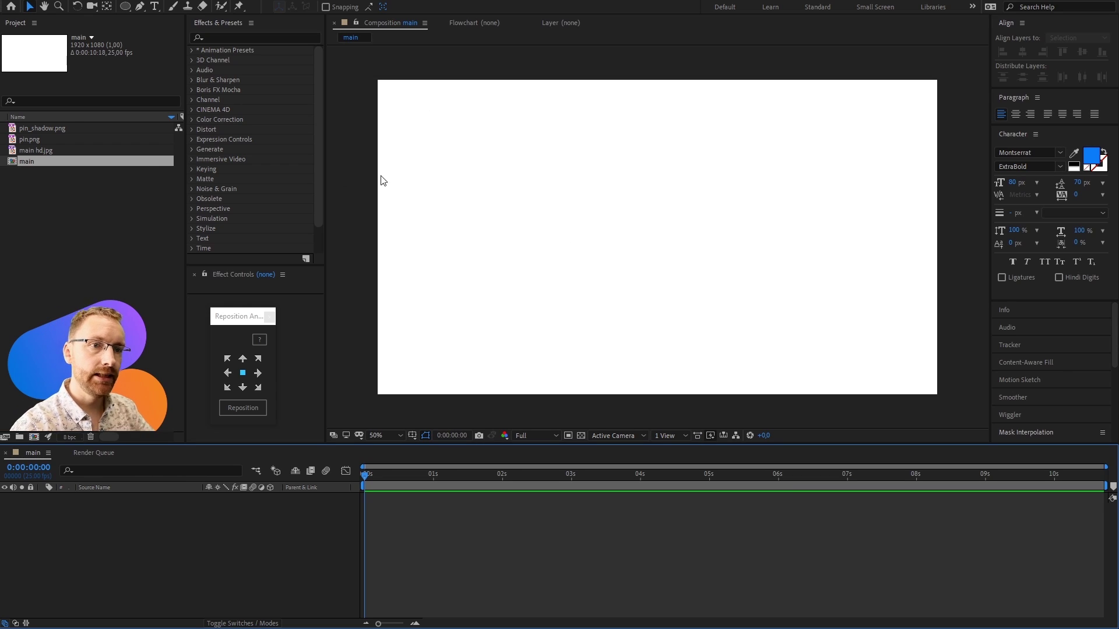
- Place main hd.jpg into main and shift it up so the blog section fills the frame
{"action": "left_click_drag", "start_coordinate": [76, 150], "coordinate": [660, 197]}
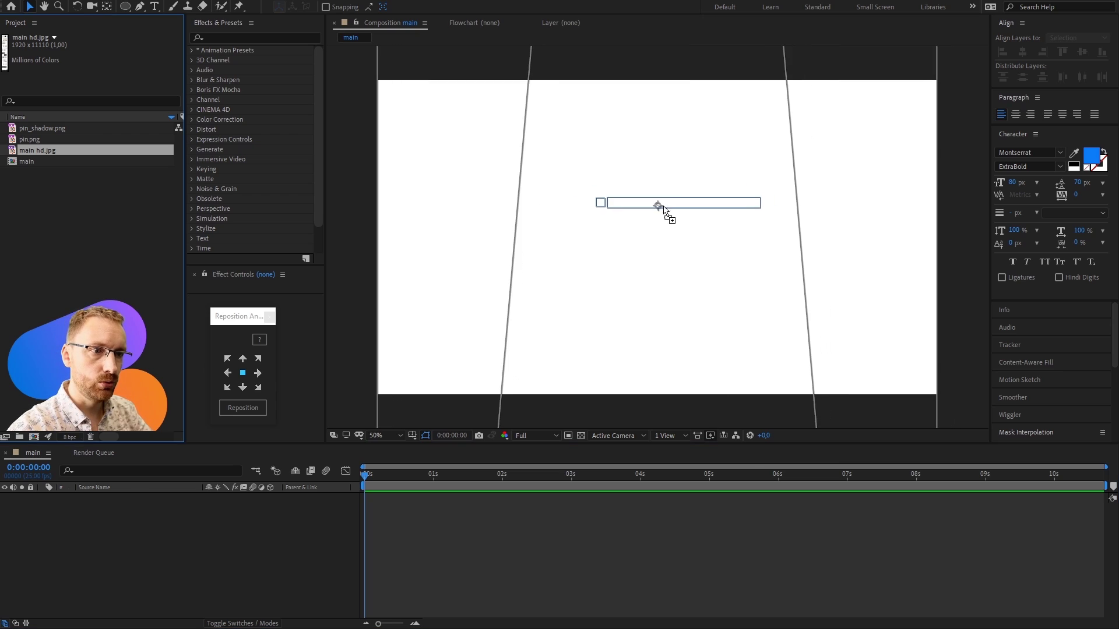
{"action": "key", "text": "comma"}
{"action": "key", "text": "comma"}
{"action": "key", "text": "comma"}
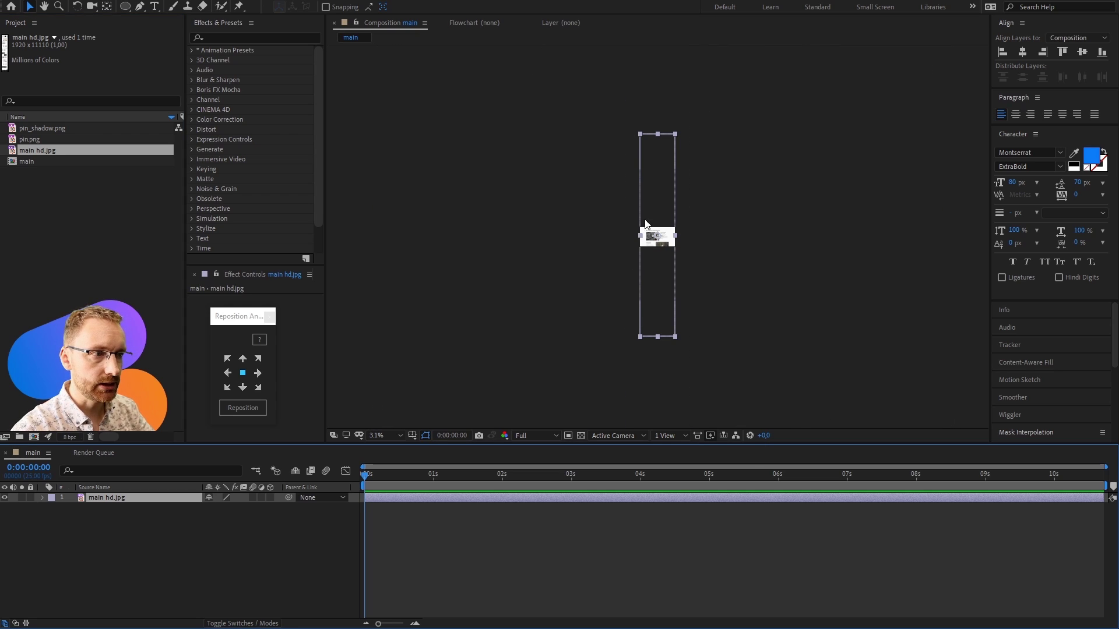
{"action": "key", "text": "period"}
{"action": "scroll", "coordinate": [679, 204], "scroll_direction": "up", "scroll_amount": 5}
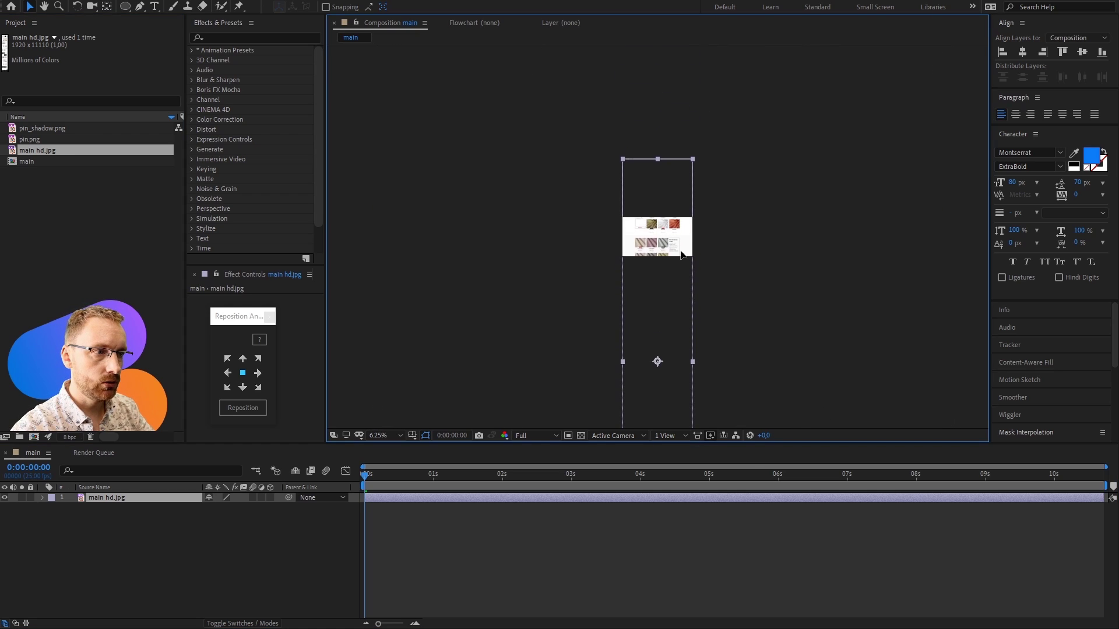
{"action": "left_click_drag", "start_coordinate": [680, 255], "coordinate": [680, 269]}
{"action": "key", "text": "period"}
{"action": "key", "text": "period"}
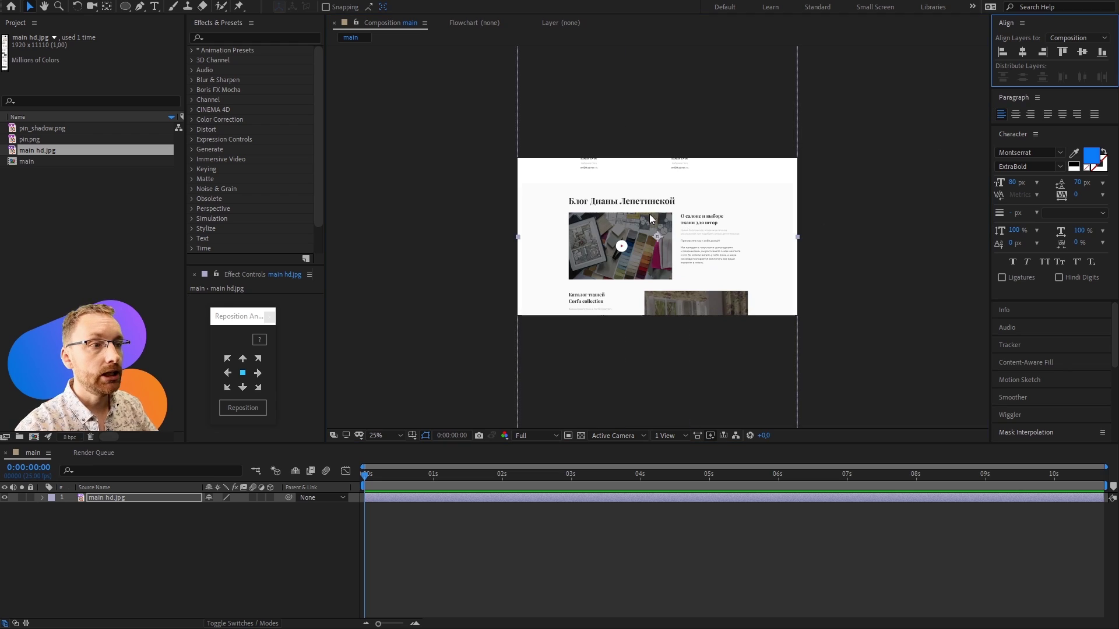
{"action": "left_click", "coordinate": [878, 179]}
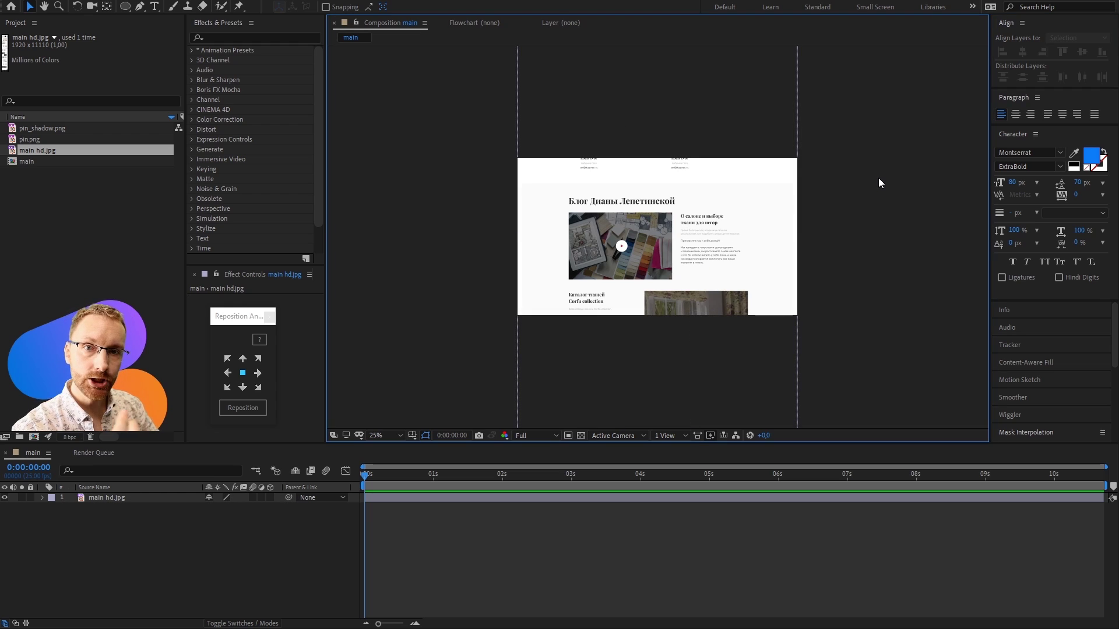
{"action": "key", "text": "period"}
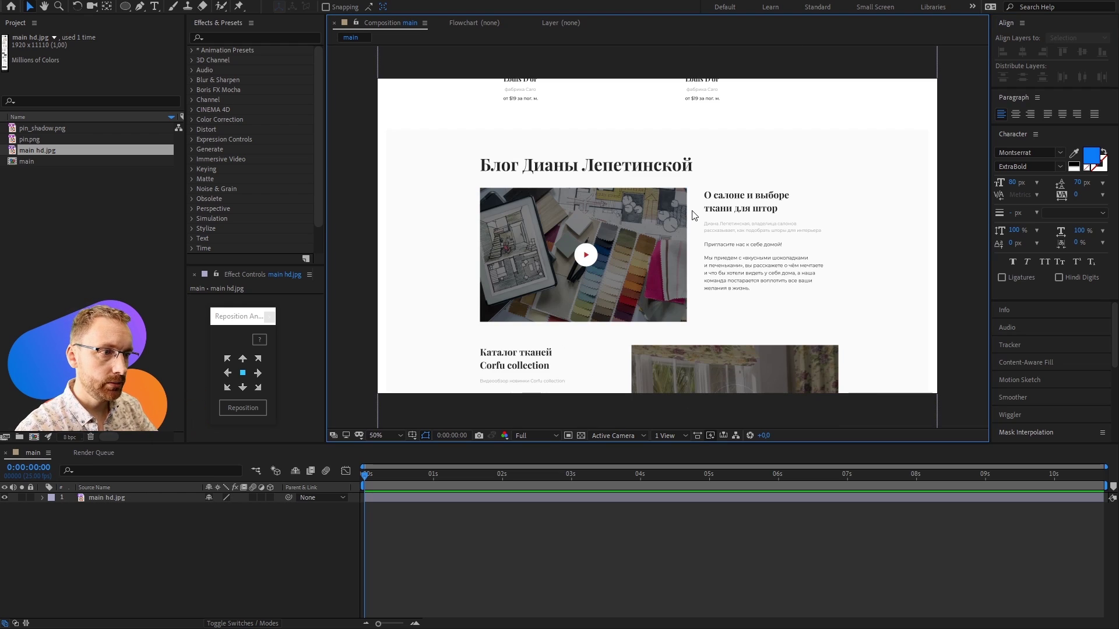
{"action": "left_click_drag", "start_coordinate": [706, 316], "coordinate": [696, 247]}
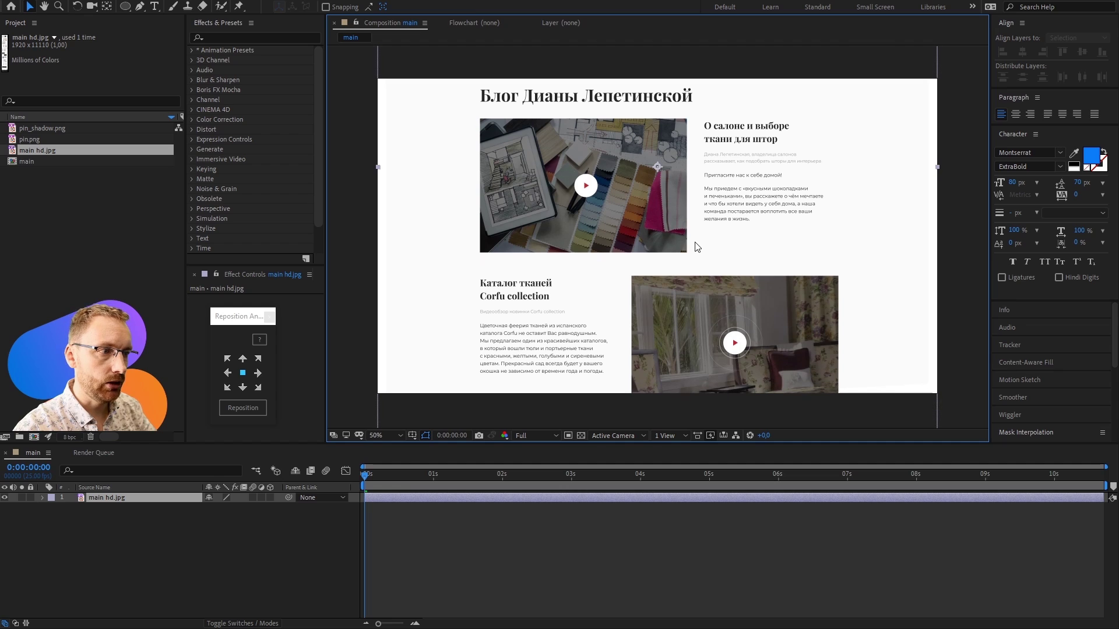
- Zoom and pan the view in on the video thumbnails' play buttons
{"action": "key", "text": "period"}
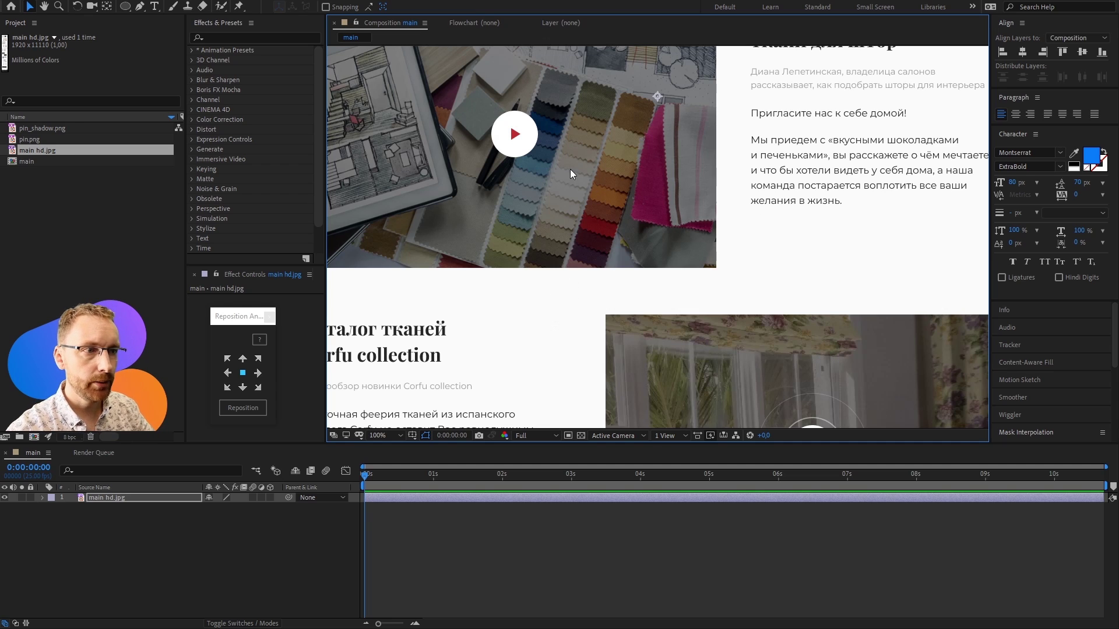
{"action": "mouse_move", "coordinate": [733, 291]}
{"action": "left_mouse_down"}
{"action": "mouse_move", "coordinate": [746, 177]}
{"action": "mouse_move", "coordinate": [751, 213]}
{"action": "left_mouse_up"}
{"action": "key", "text": "period"}
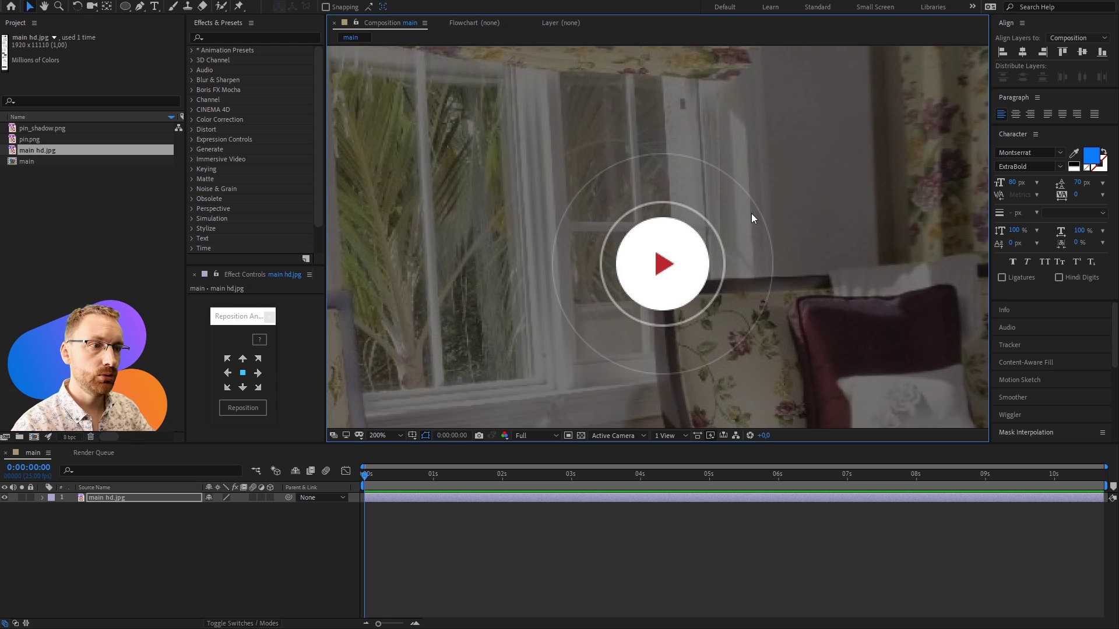
{"action": "key", "text": "comma"}
{"action": "key", "text": "comma"}
{"action": "scroll", "coordinate": [525, 112], "scroll_direction": "up", "scroll_amount": 2}
{"action": "scroll", "coordinate": [579, 225], "scroll_direction": "up", "scroll_amount": 2}
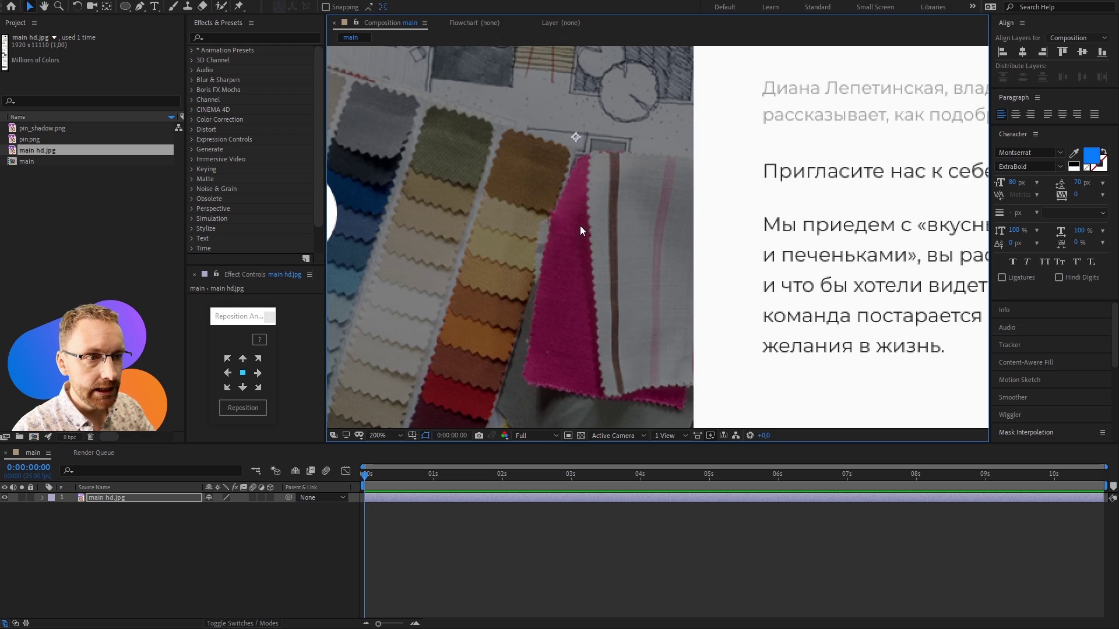
{"action": "mouse_move", "coordinate": [579, 225]}
{"action": "left_mouse_down"}
{"action": "mouse_move", "coordinate": [710, 192]}
{"action": "mouse_move", "coordinate": [701, 197]}
{"action": "left_mouse_up"}
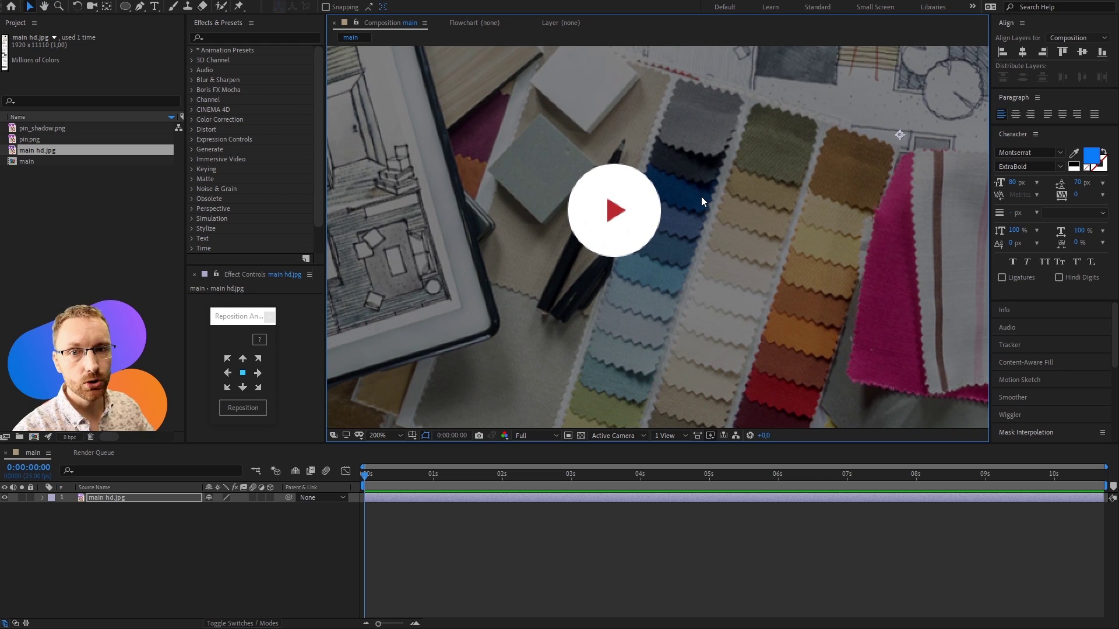
{"action": "key", "text": "comma"}
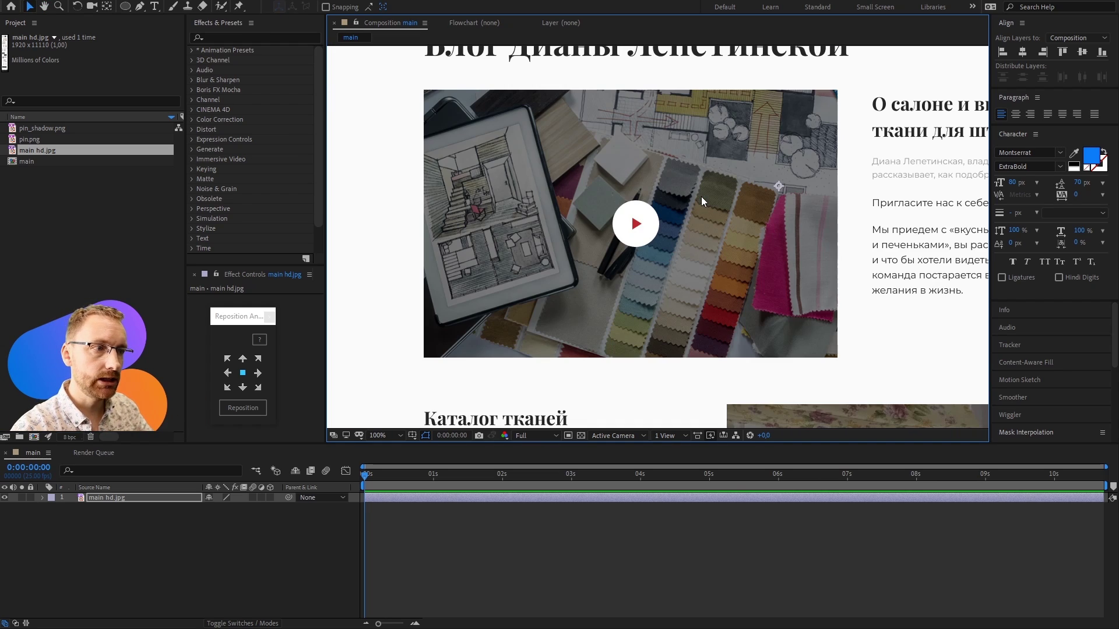
{"action": "key", "text": "period"}
{"action": "left_click_drag", "start_coordinate": [705, 116], "coordinate": [733, 149]}
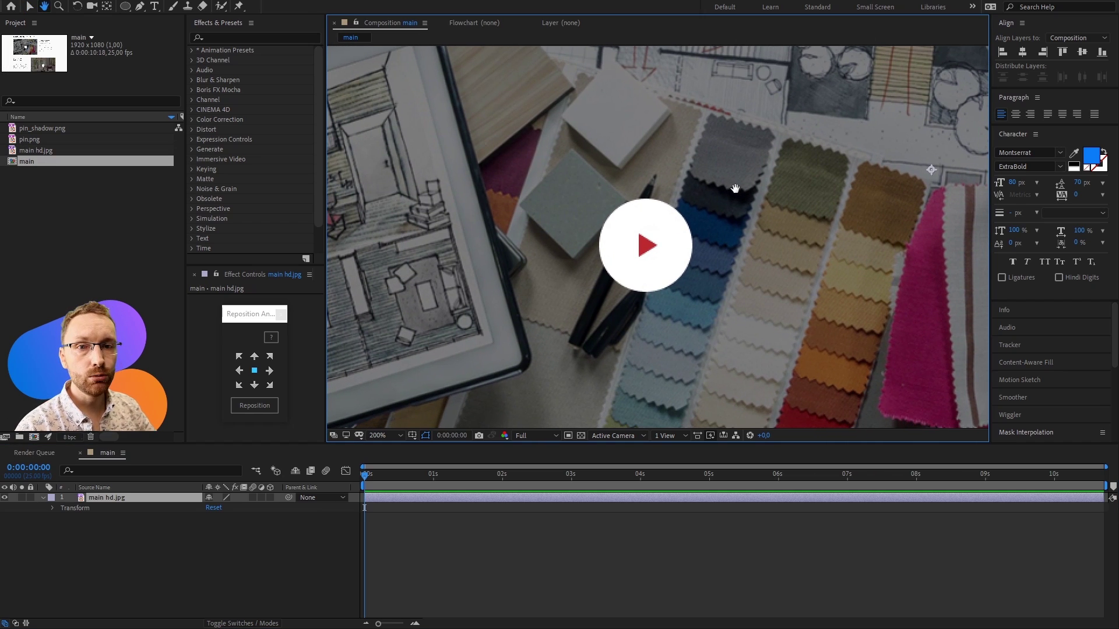
{"action": "key", "text": "space"}
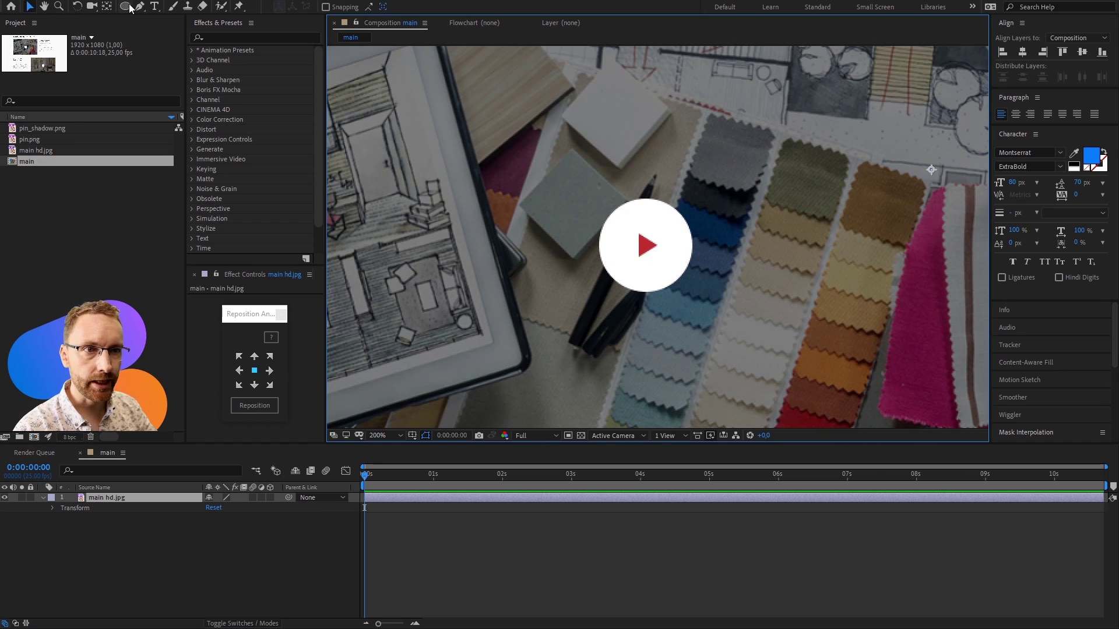
{"action": "left_click", "coordinate": [129, 6]}
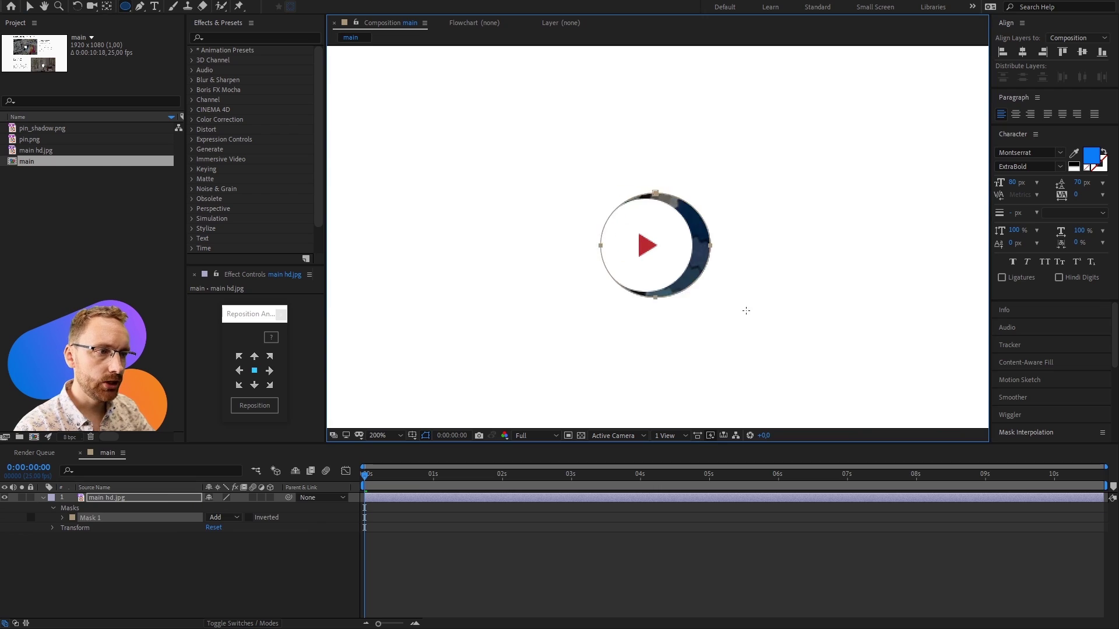
{"action": "mouse_move", "coordinate": [601, 193]}
{"action": "left_mouse_down"}
{"action": "mouse_move", "coordinate": [692, 298]}
{"action": "mouse_move", "coordinate": [830, 258]}
{"action": "mouse_move", "coordinate": [694, 256]}
{"action": "left_mouse_up"}
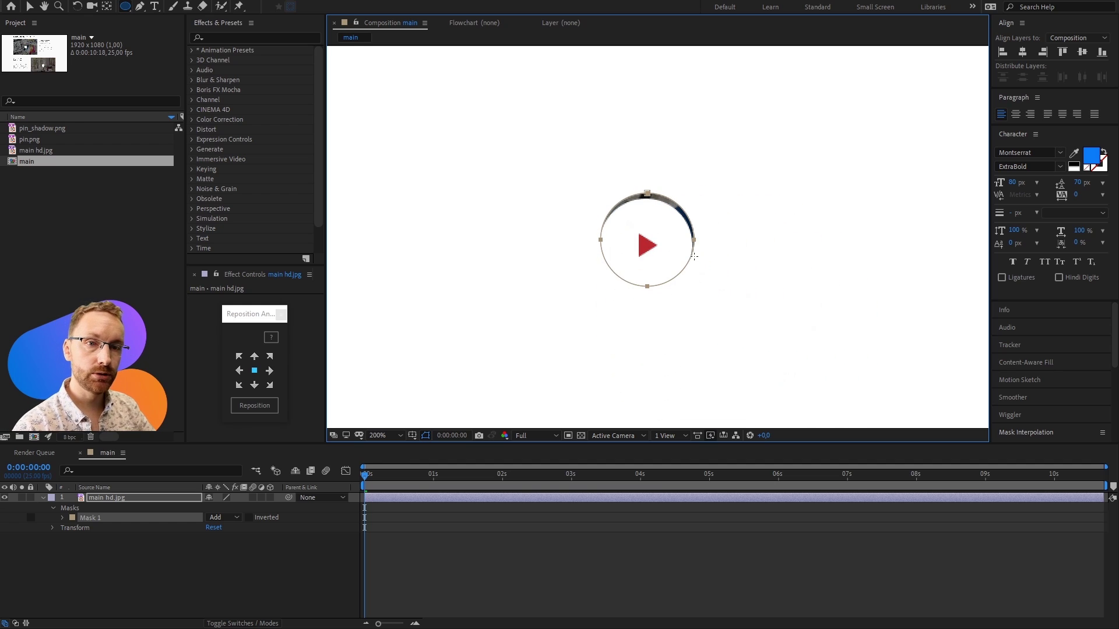
{"action": "mouse_move", "coordinate": [693, 256]}
{"action": "left_mouse_down"}
{"action": "mouse_move", "coordinate": [840, 250]}
{"action": "mouse_move", "coordinate": [886, 235]}
{"action": "left_mouse_up"}
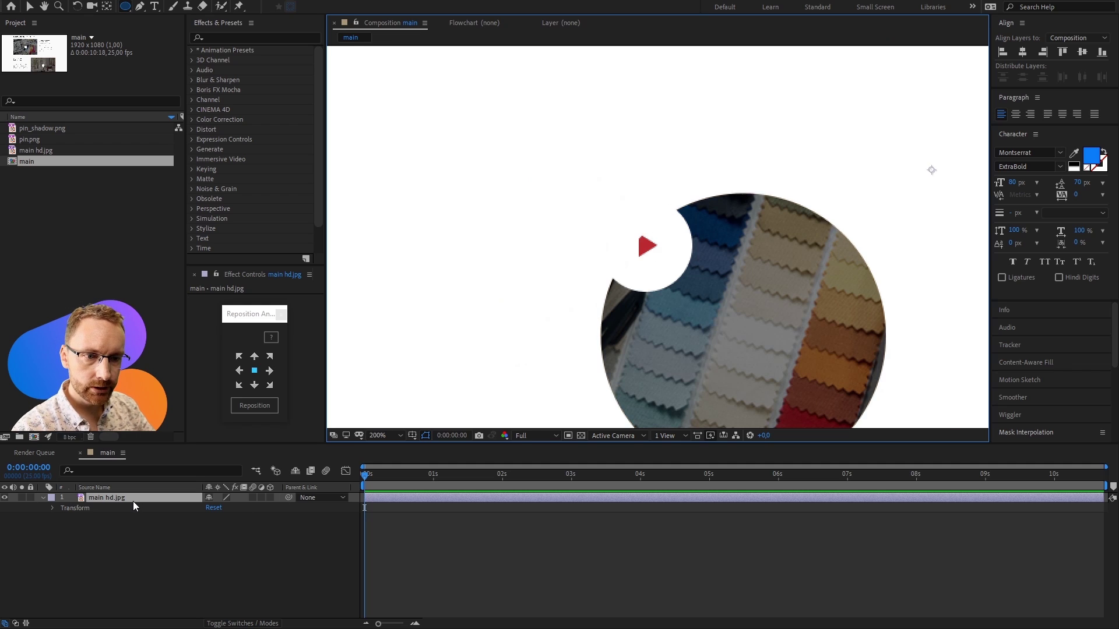
{"action": "key", "text": "Delete"}
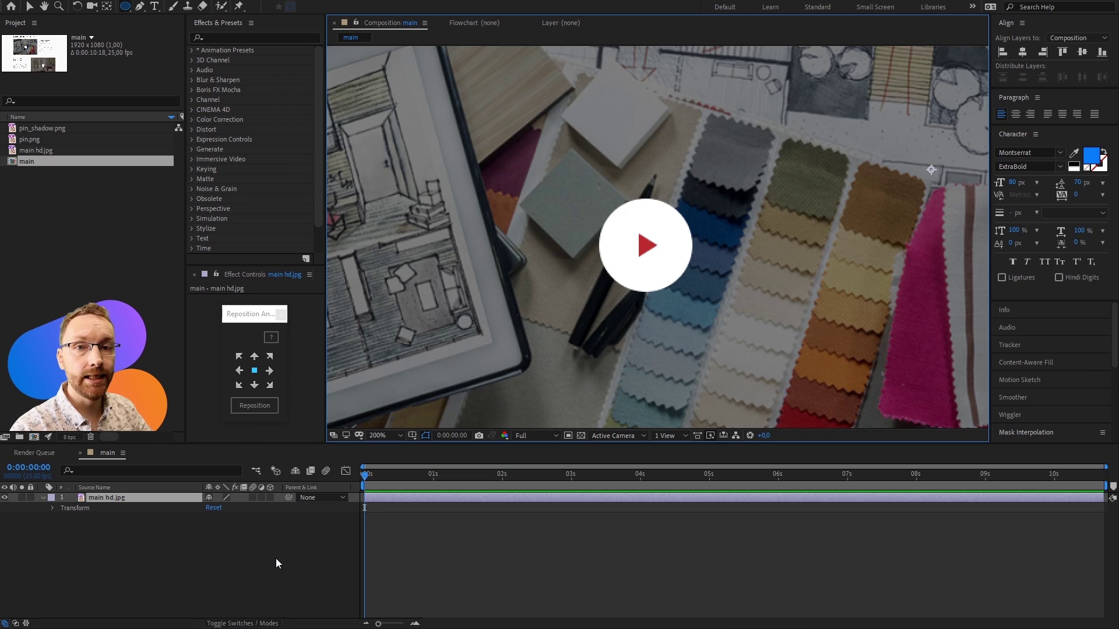
- Draw a white circle over the play button, nudge it into place, and centre its anchor point
{"action": "left_click", "coordinate": [308, 538]}
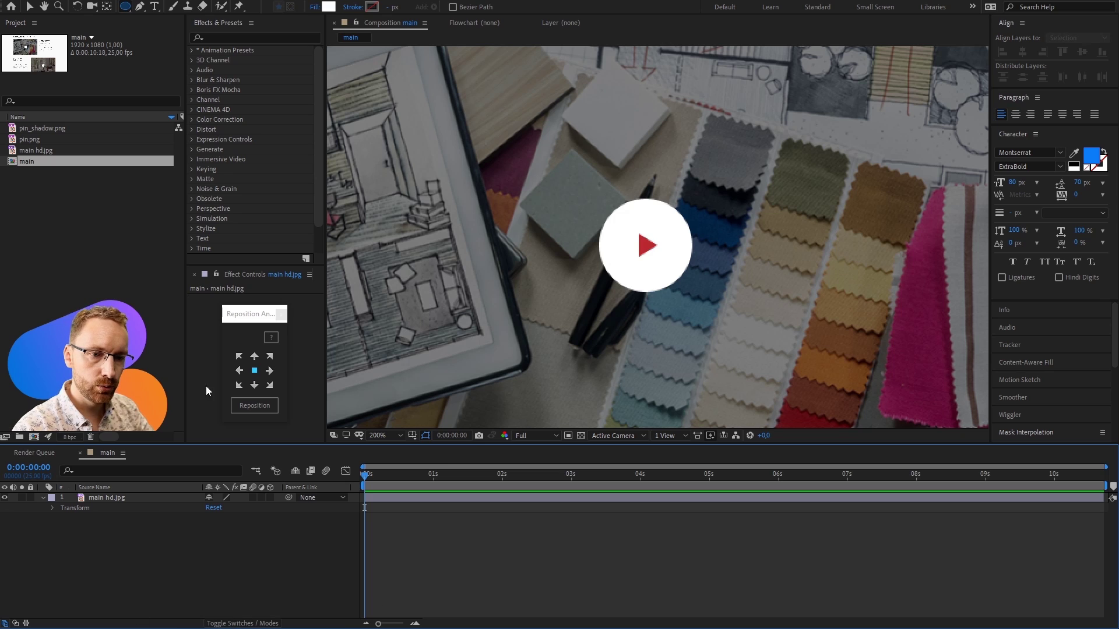
{"action": "left_click", "coordinate": [114, 497]}
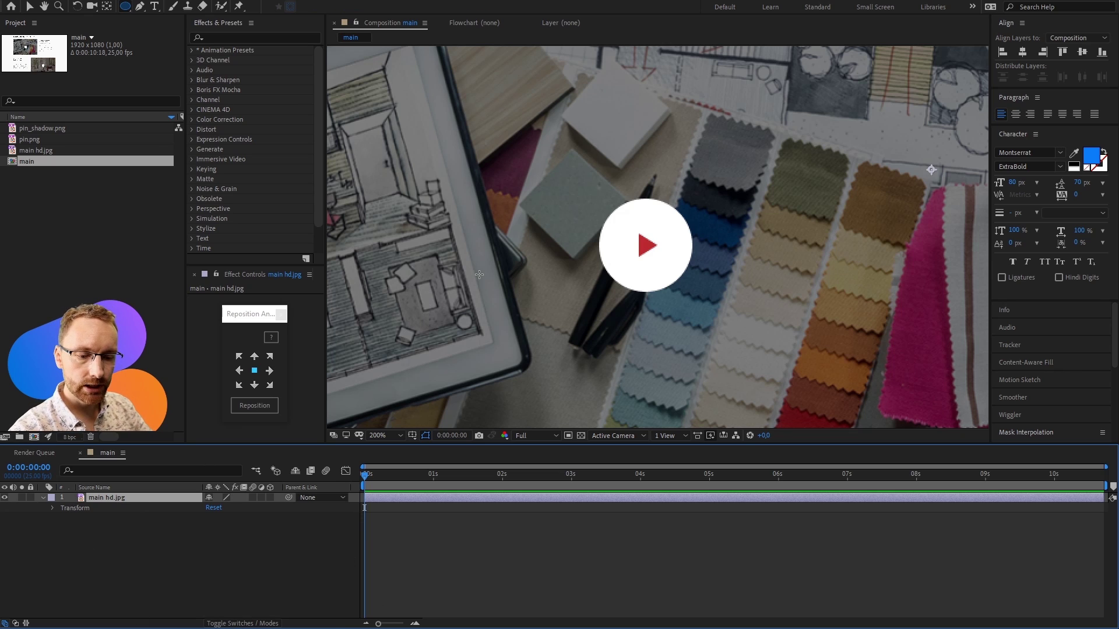
{"action": "key", "text": "F2"}
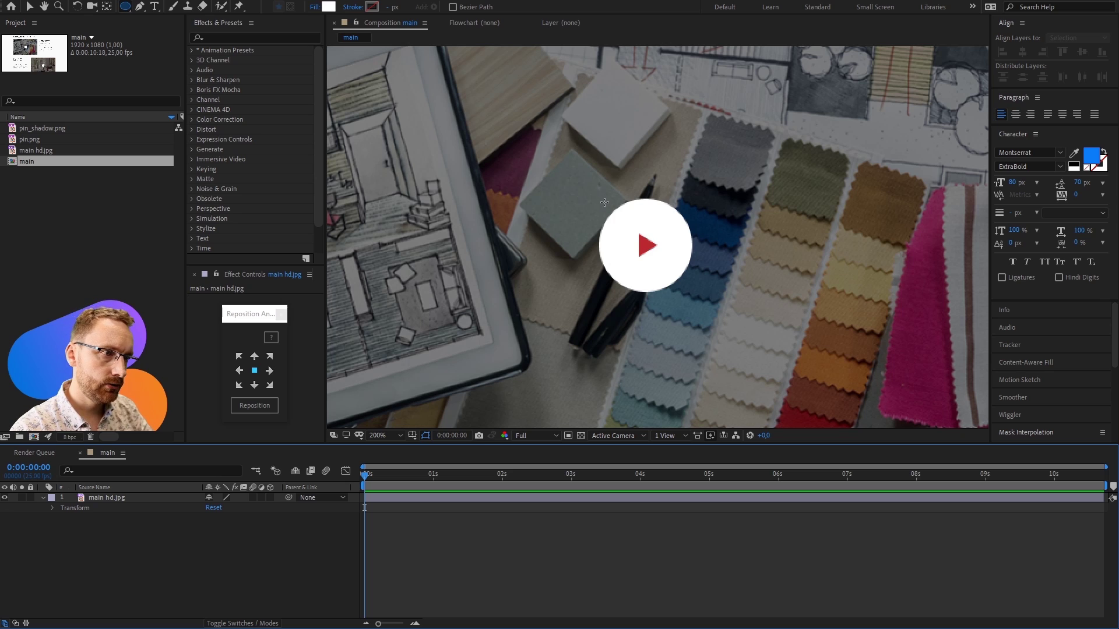
{"action": "left_click_drag", "start_coordinate": [604, 202], "coordinate": [688, 286]}
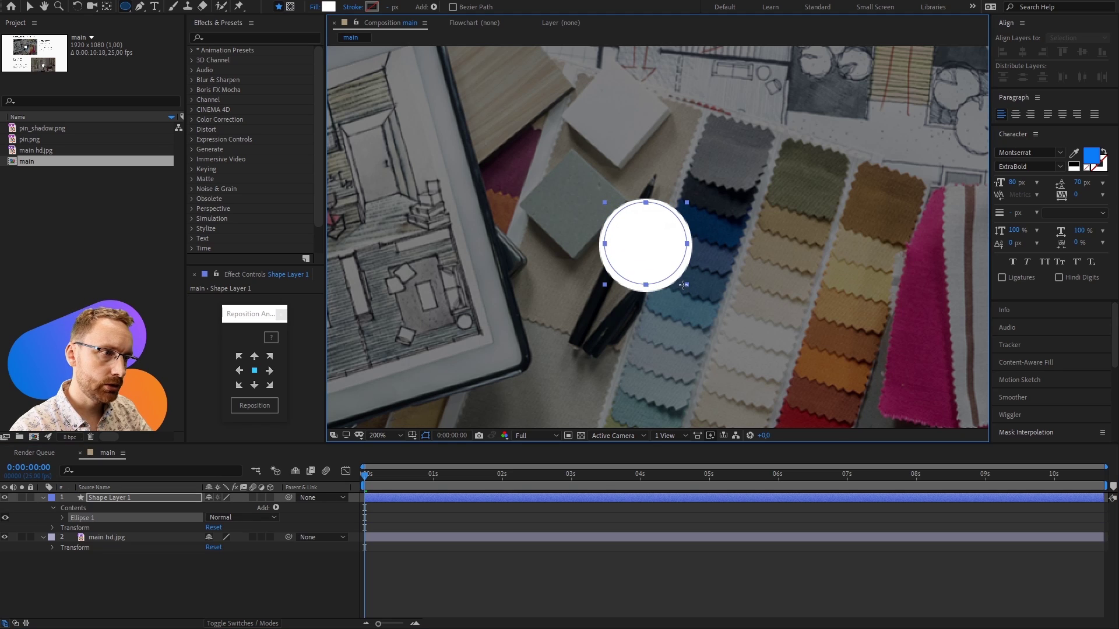
{"action": "key", "text": "v"}
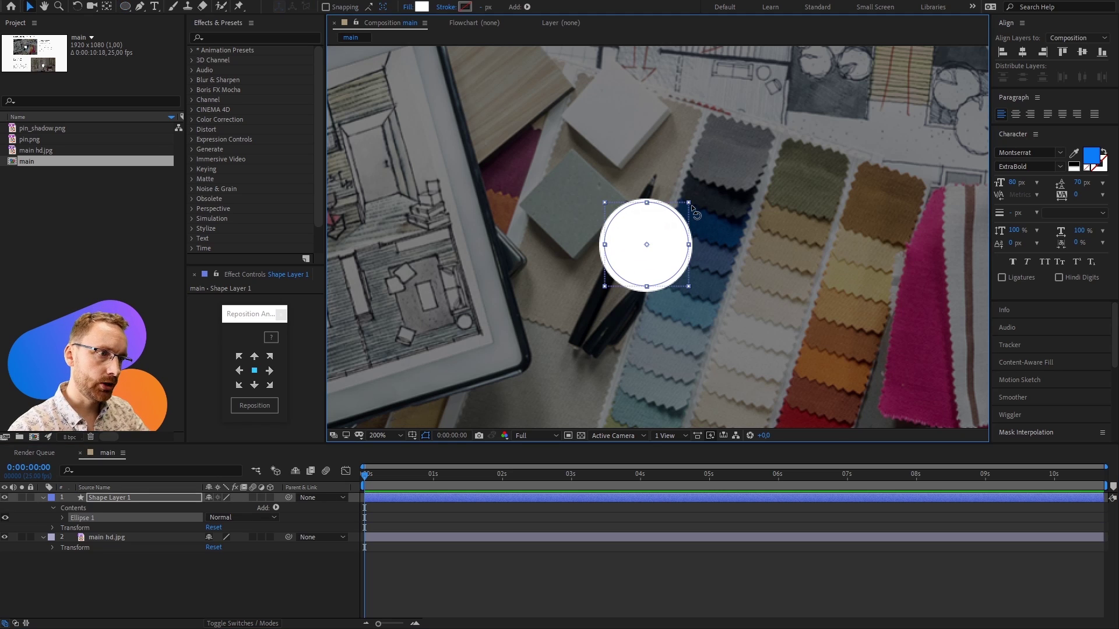
{"action": "key", "text": "Down"}
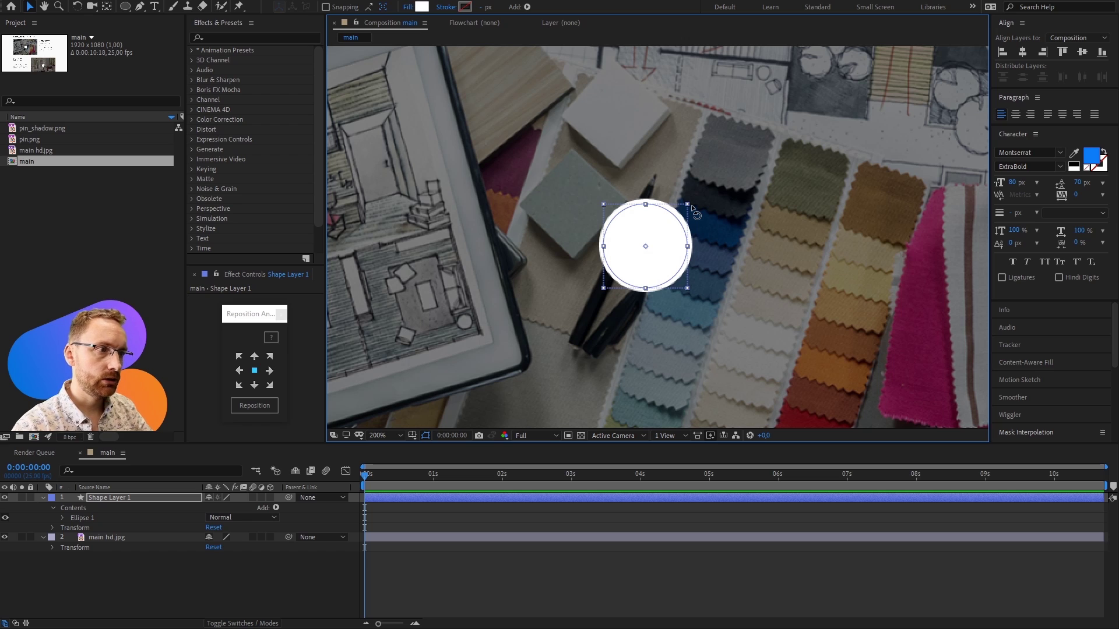
{"action": "key", "text": "Left"}
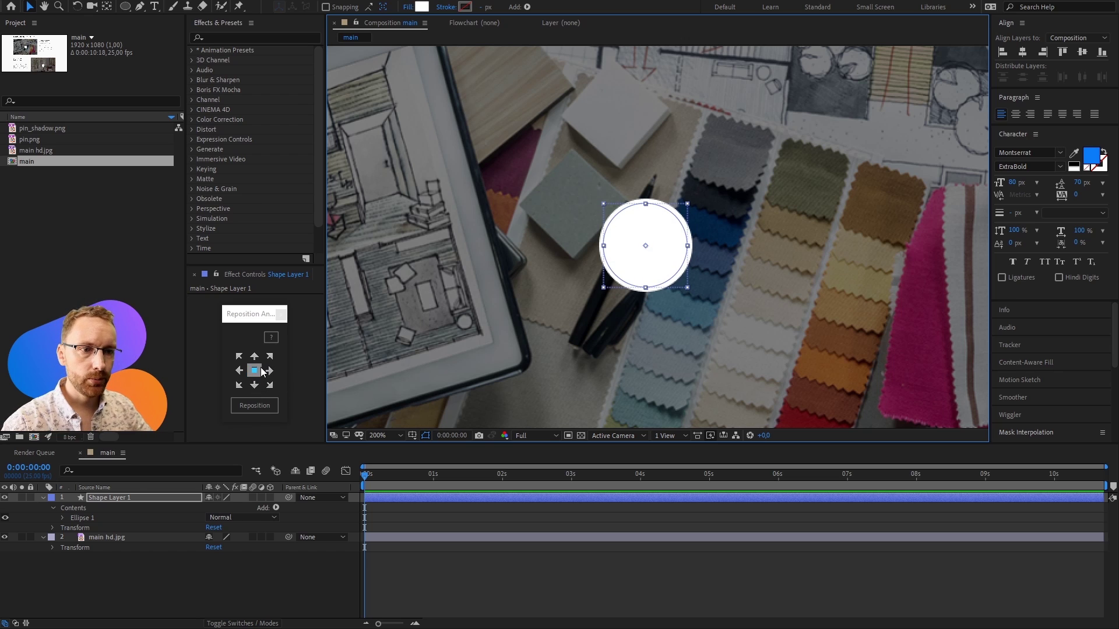
{"action": "left_click", "coordinate": [254, 405]}
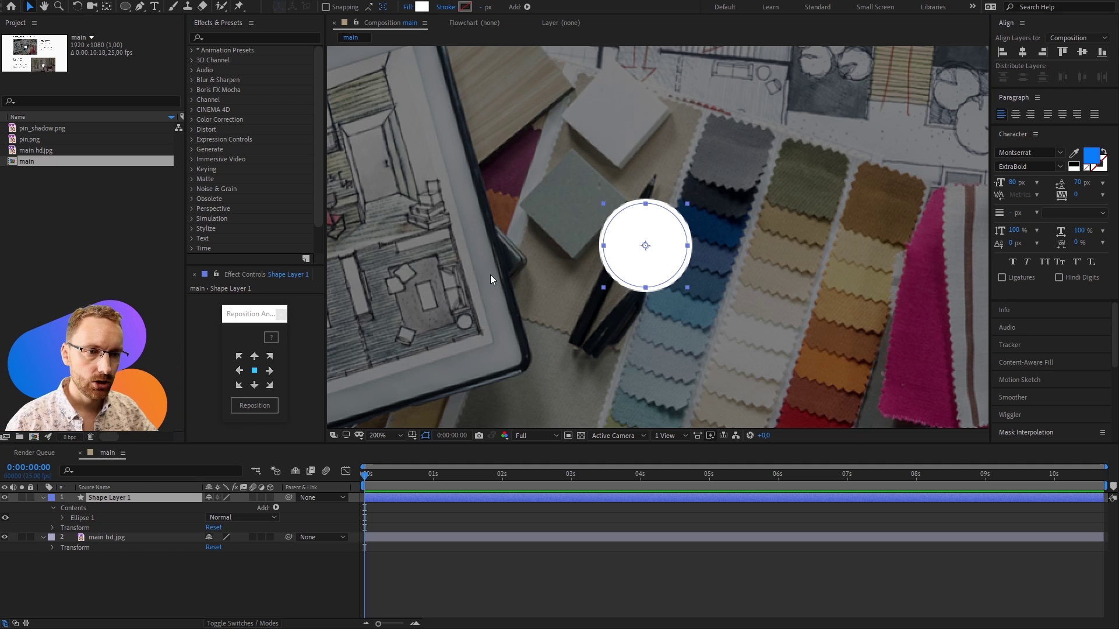
{"action": "left_click_drag", "start_coordinate": [244, 319], "coordinate": [251, 330]}
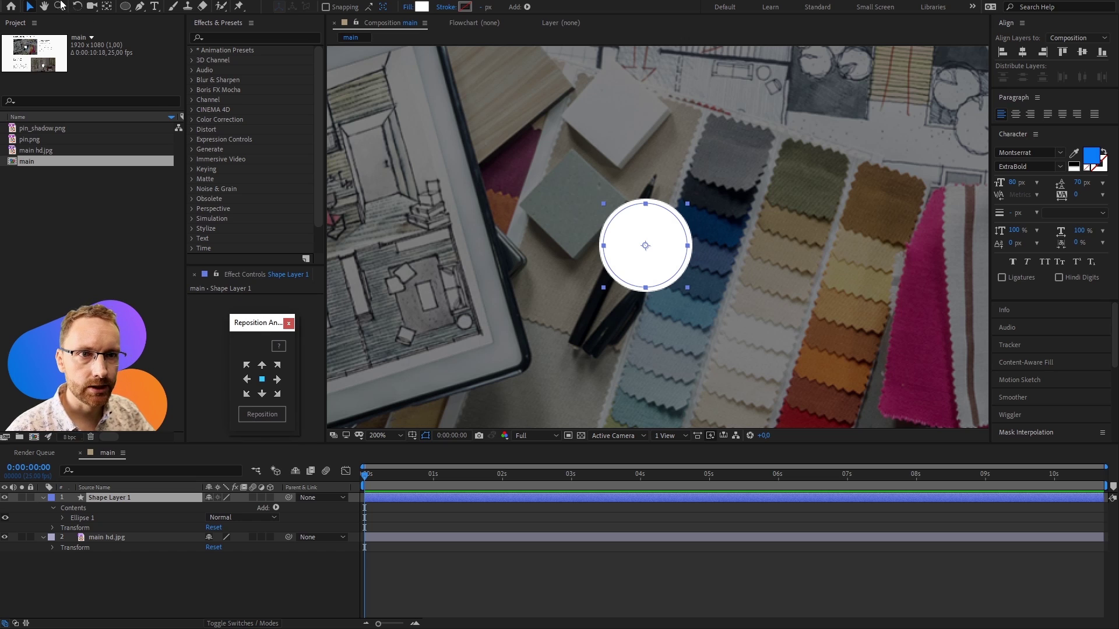
{"action": "left_click", "coordinate": [12, 0]}
{"action": "mouse_move", "coordinate": [88, 308]}
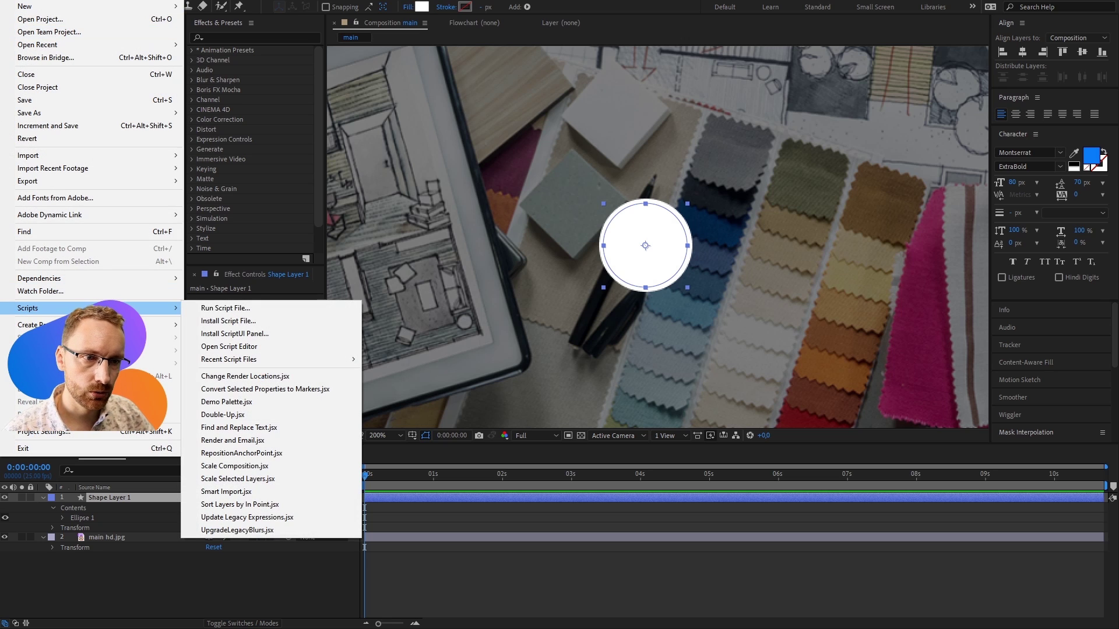
{"action": "left_click", "coordinate": [237, 454]}
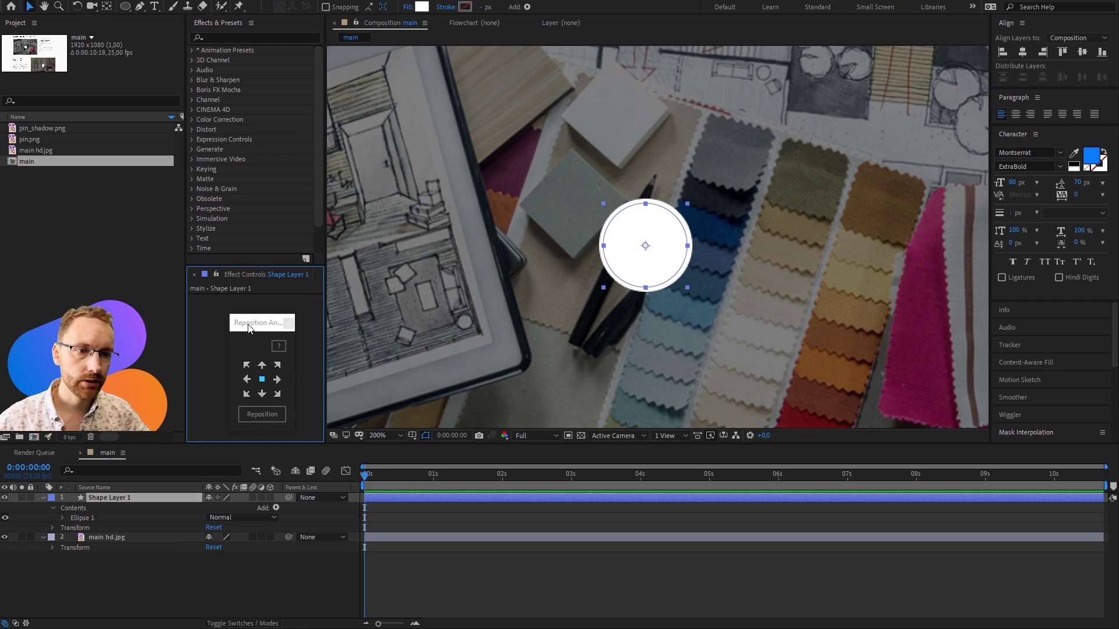
{"action": "left_click_drag", "start_coordinate": [249, 327], "coordinate": [234, 321]}
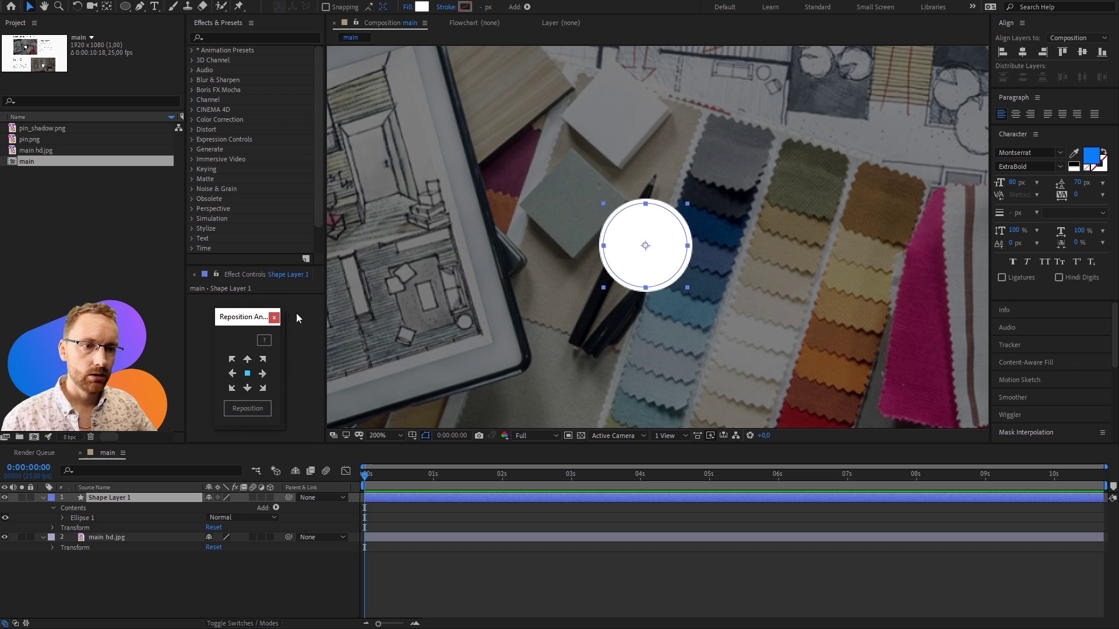
{"action": "left_click", "coordinate": [661, 258]}
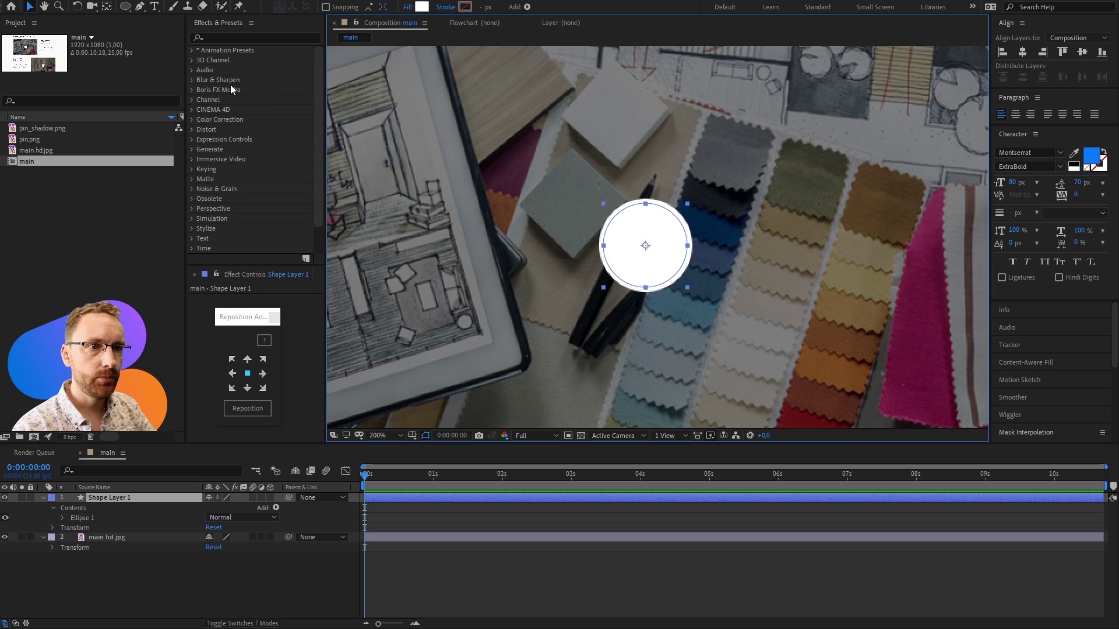
- Remove the circle's fill and give it a 2 px solid-colour stroke
{"action": "left_click", "coordinate": [408, 8]}
{"action": "left_click", "coordinate": [395, 94]}
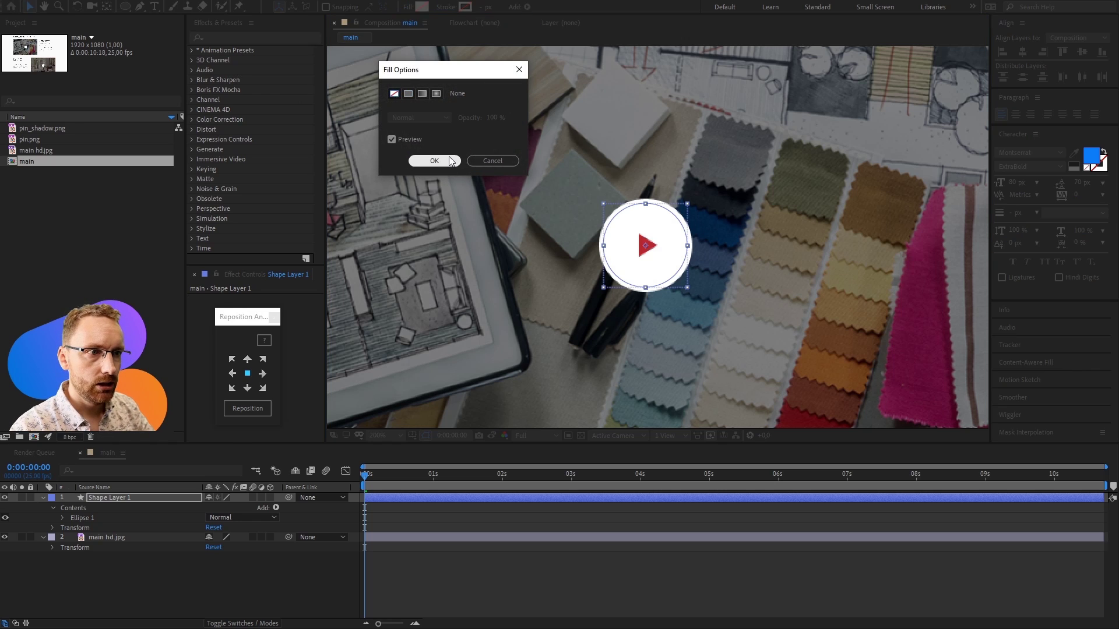
{"action": "left_click", "coordinate": [434, 161]}
{"action": "left_click", "coordinate": [447, 7]}
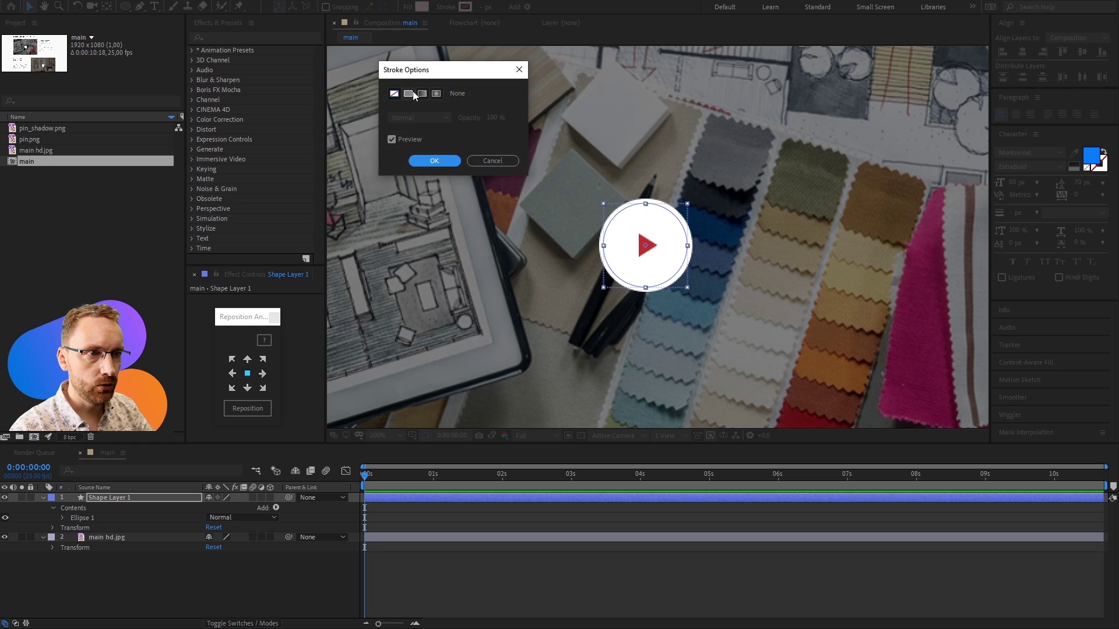
{"action": "left_click", "coordinate": [410, 93]}
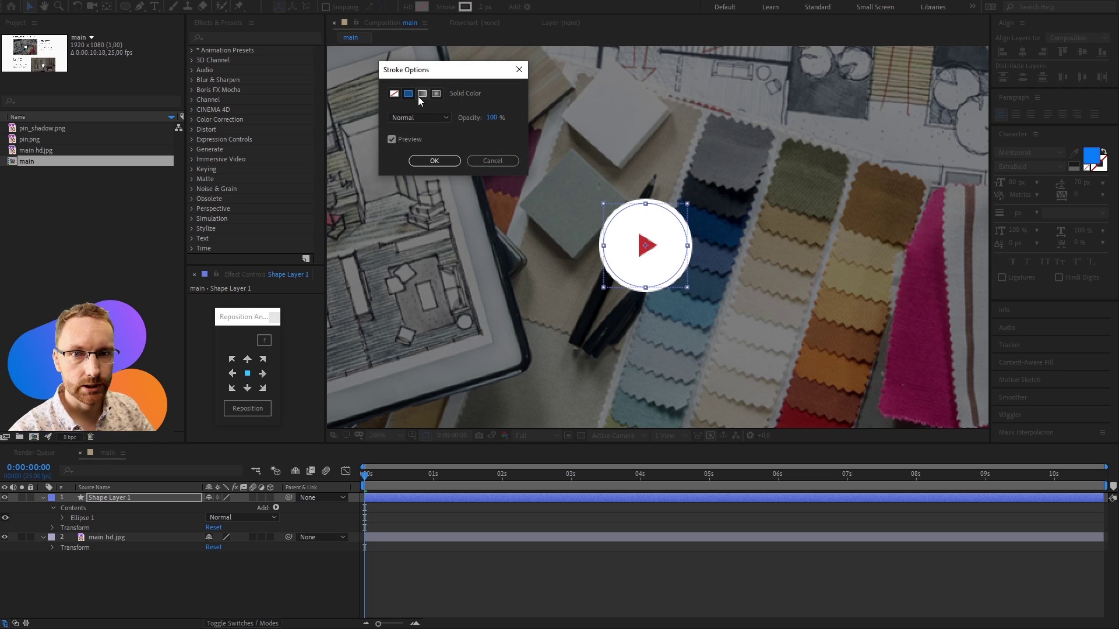
{"action": "left_click", "coordinate": [435, 161]}
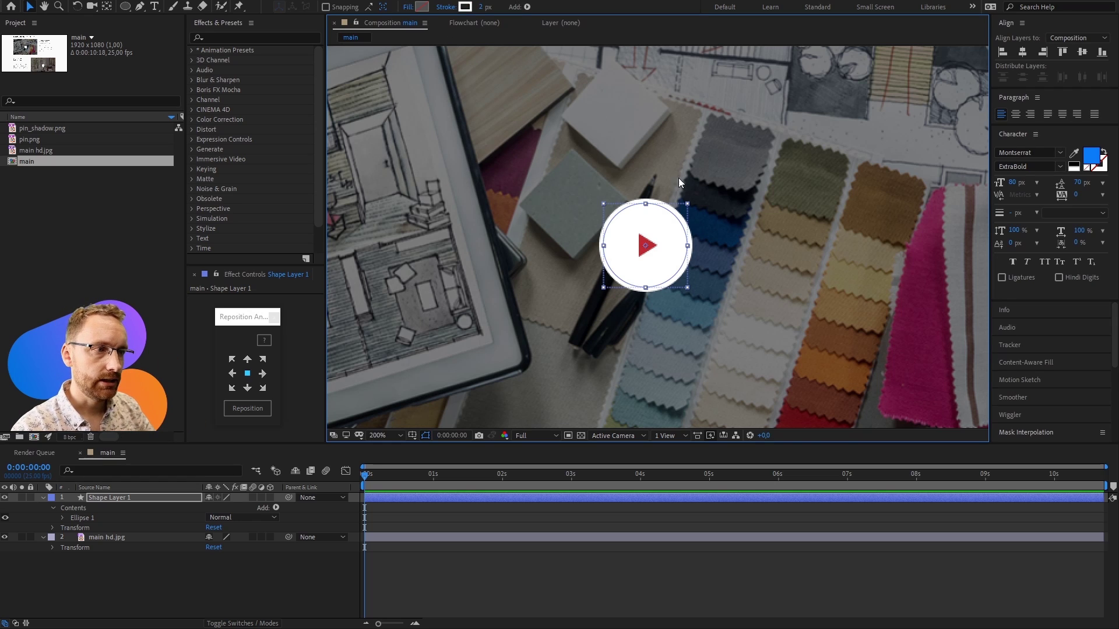
- Re-centre the anchor point on Ellipse 1 and collapse the photo layer's properties
{"action": "left_click", "coordinate": [660, 236]}
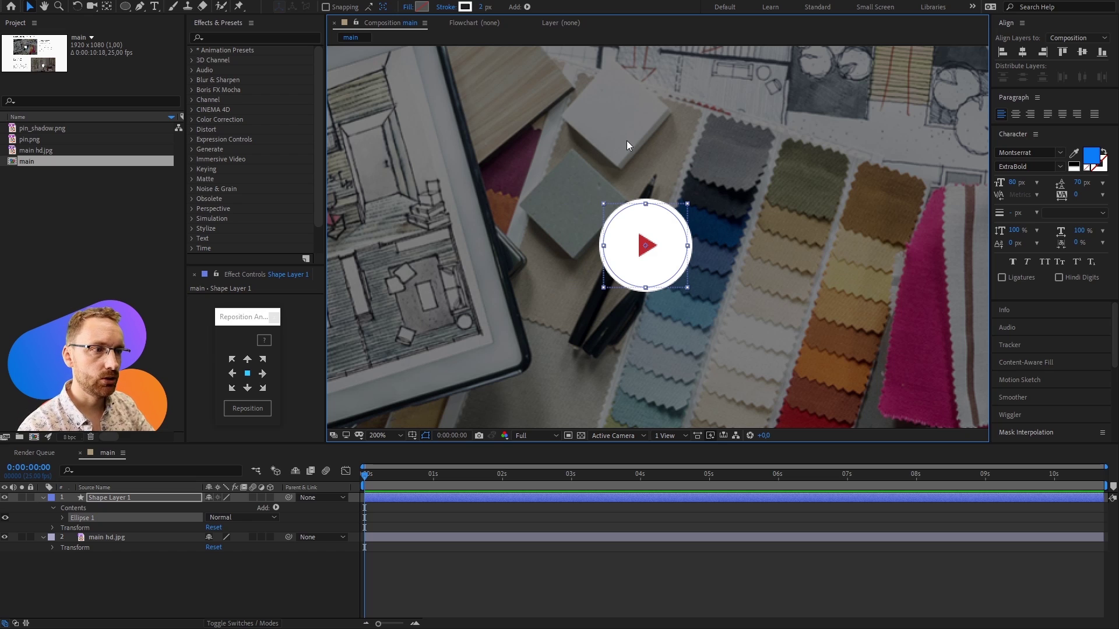
{"action": "left_click", "coordinate": [244, 379]}
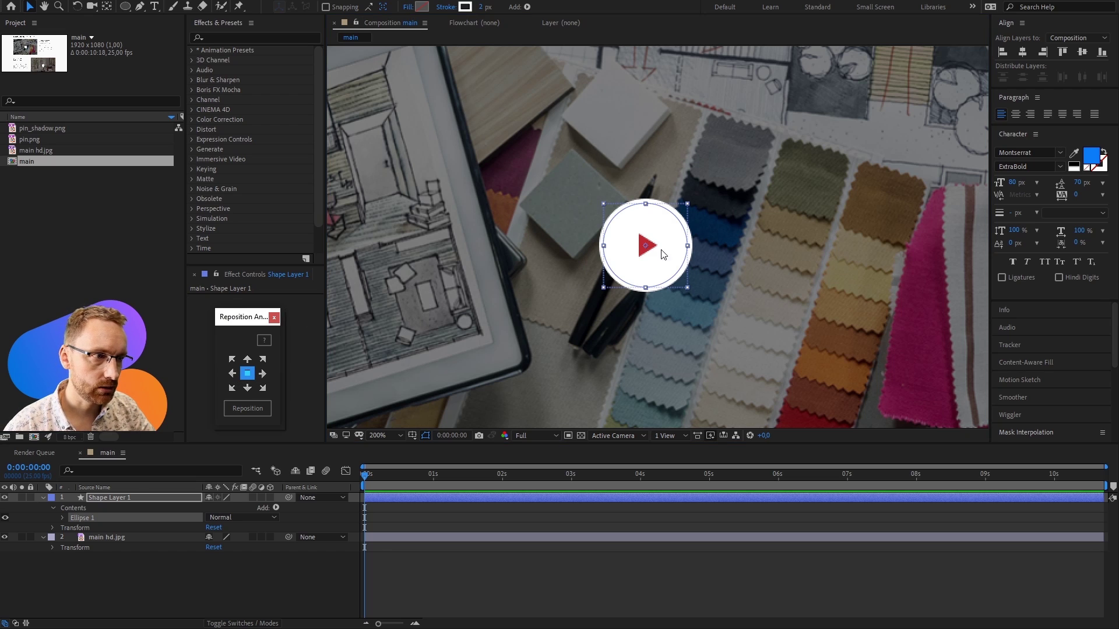
{"action": "left_click", "coordinate": [252, 407]}
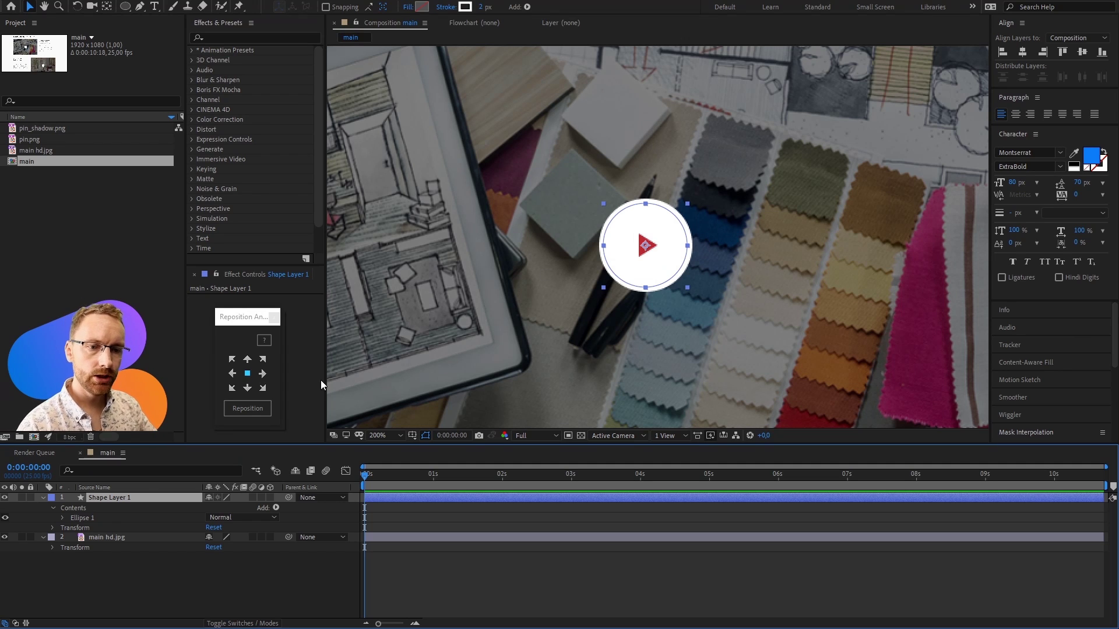
{"action": "left_click", "coordinate": [43, 537]}
- Lock the main hd.jpg layer and reselect the circle's shape layer
{"action": "left_click", "coordinate": [31, 537]}
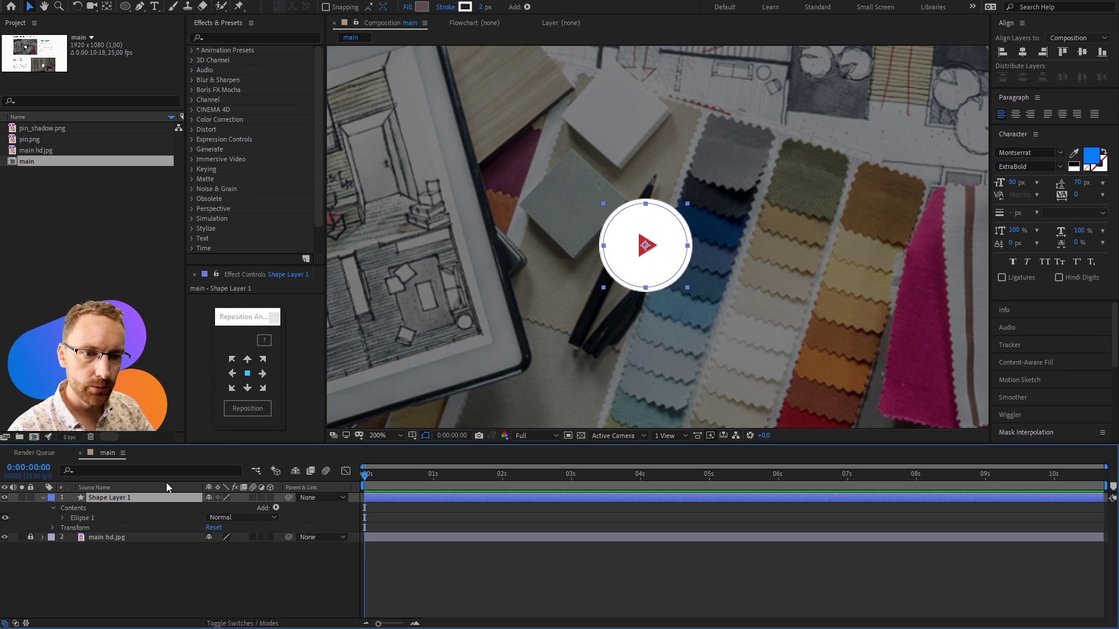
{"action": "left_click", "coordinate": [466, 222]}
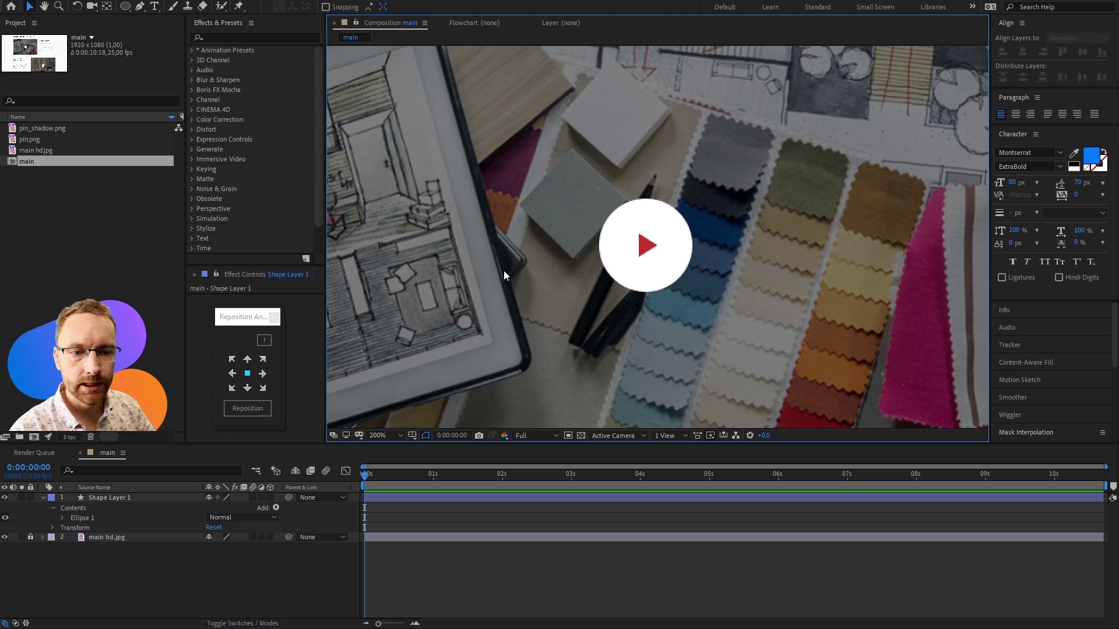
{"action": "left_click", "coordinate": [676, 233]}
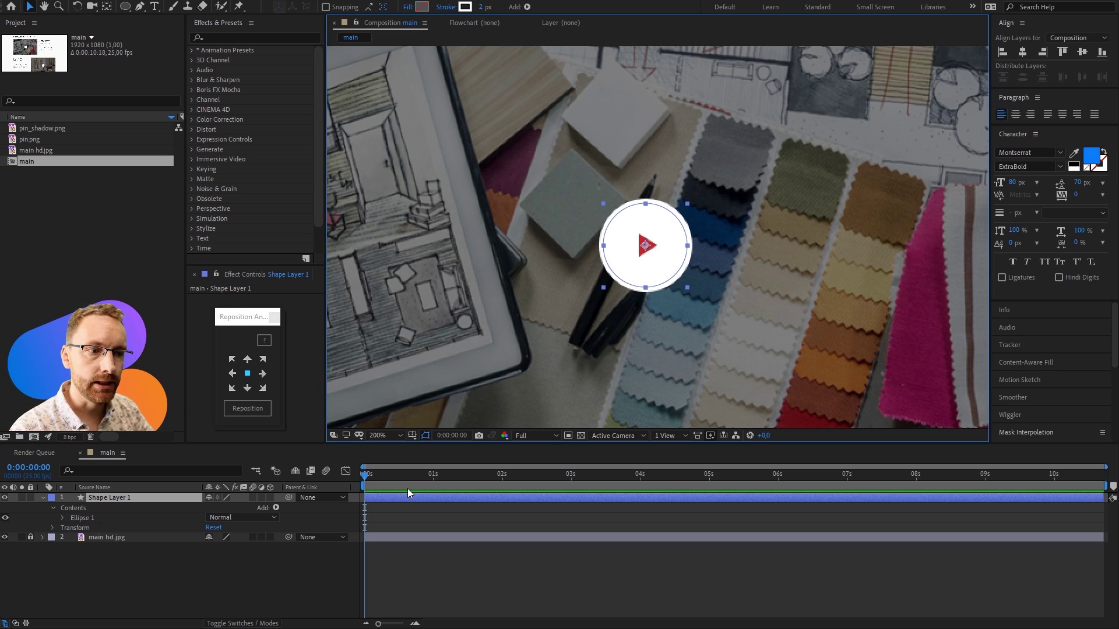
- Show only Scale and Opacity on Shape Layer 1, unlock layers, and key Scale at 0 s
{"action": "key", "text": "s"}
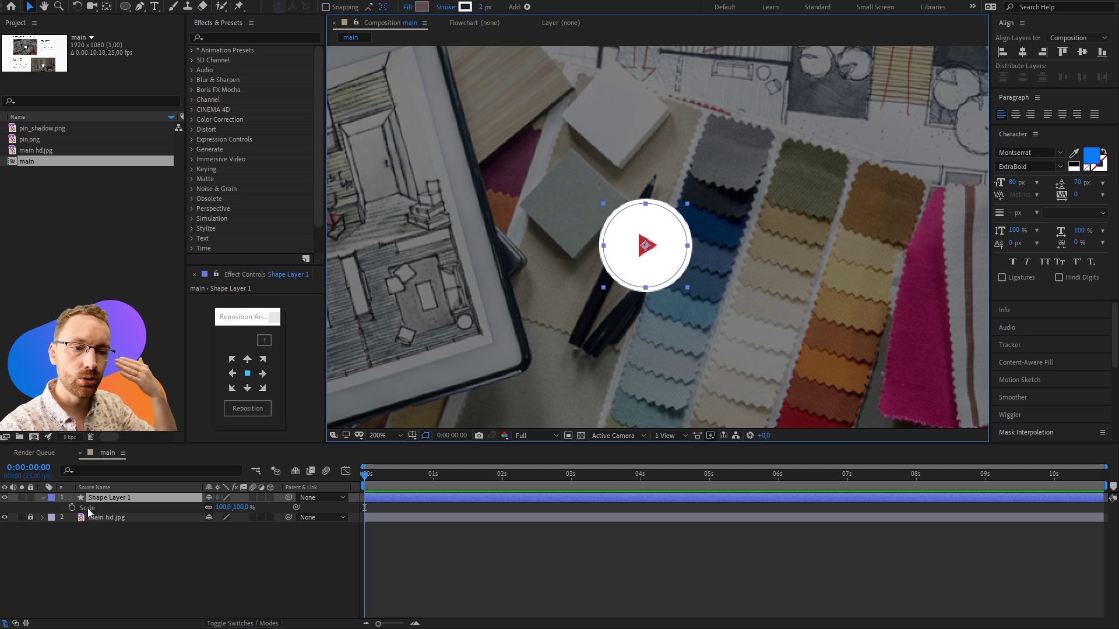
{"action": "key", "text": "t"}
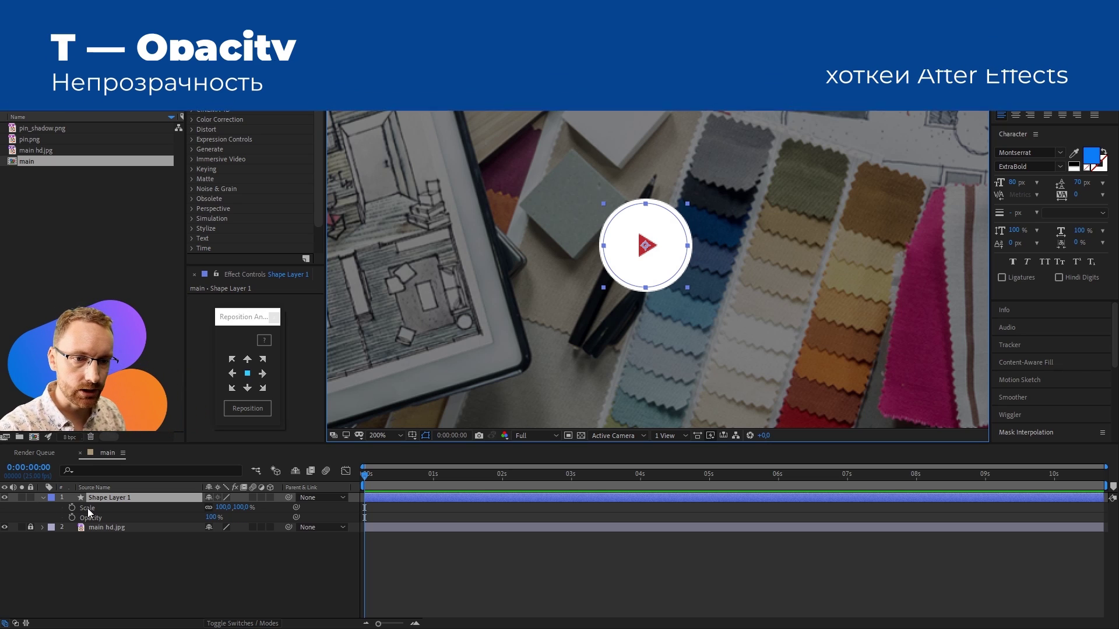
{"action": "key", "text": "t"}
{"action": "key", "text": "s"}
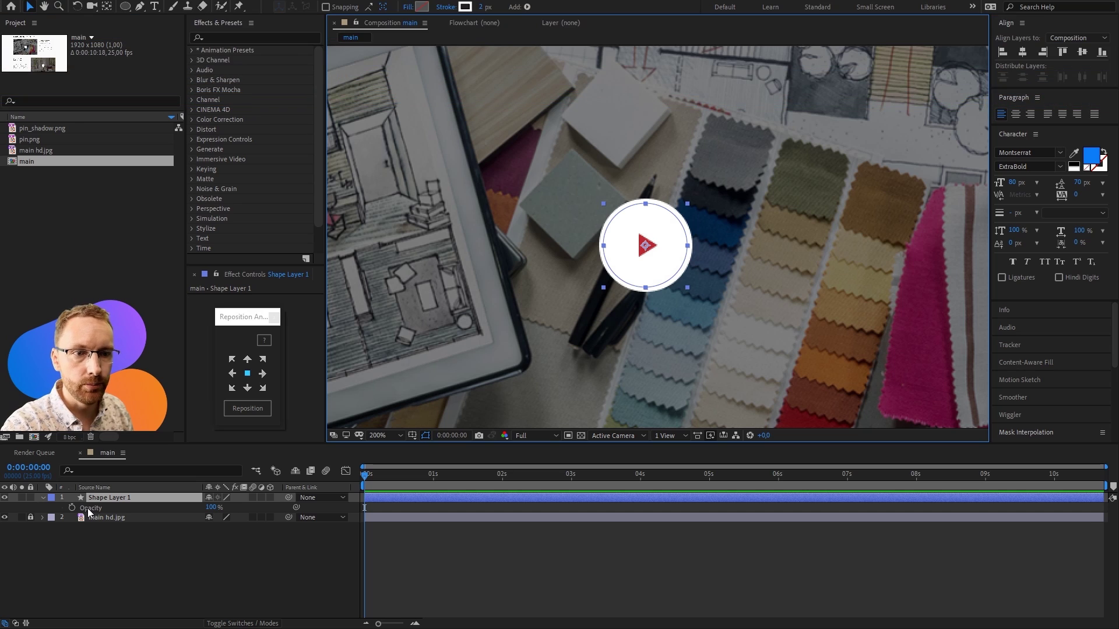
{"action": "key", "text": "t"}
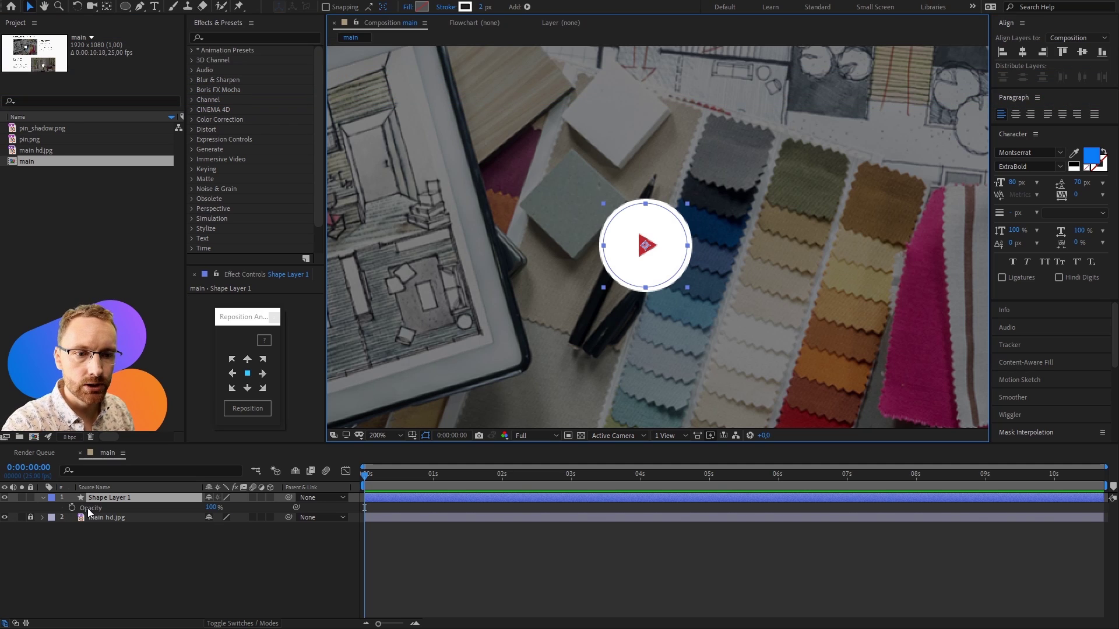
{"action": "key", "text": "shift+s"}
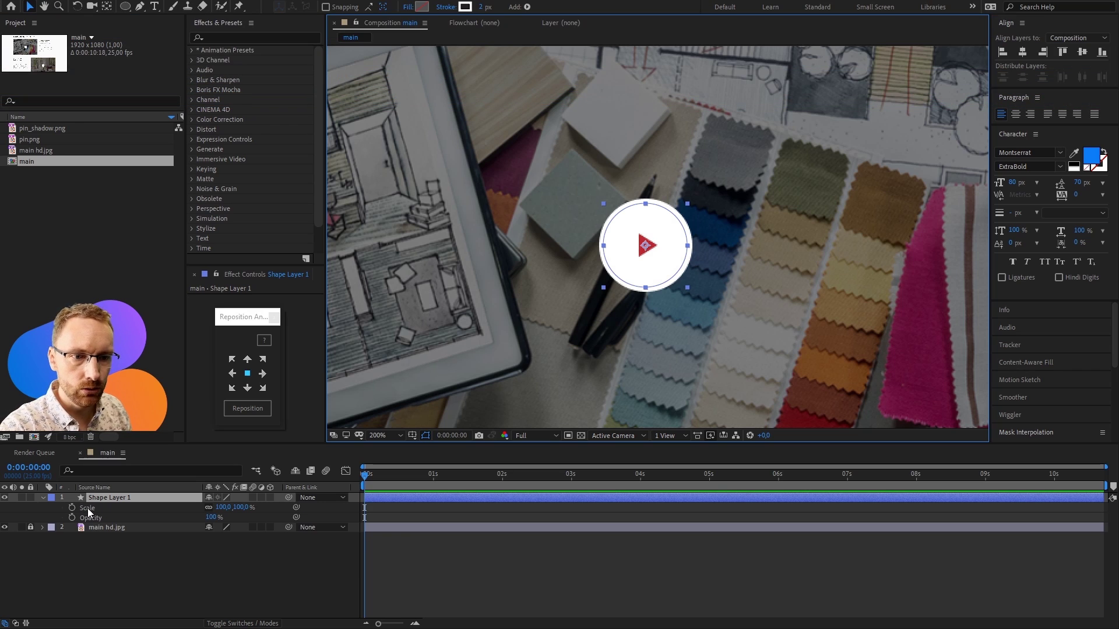
{"action": "key", "text": "shift+r"}
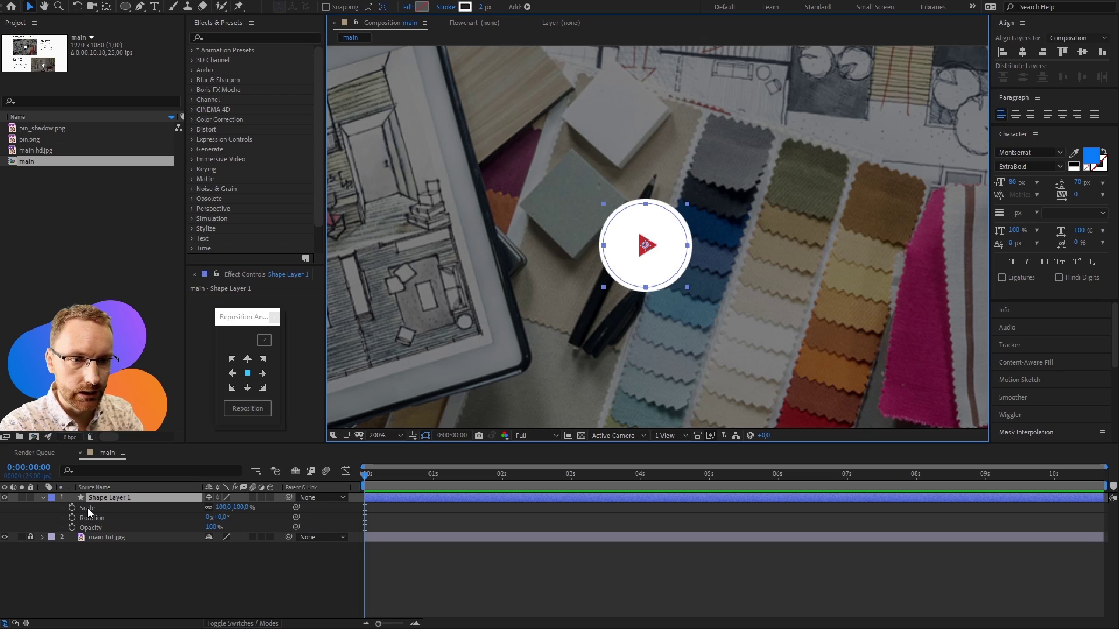
{"action": "key", "text": "shift+r"}
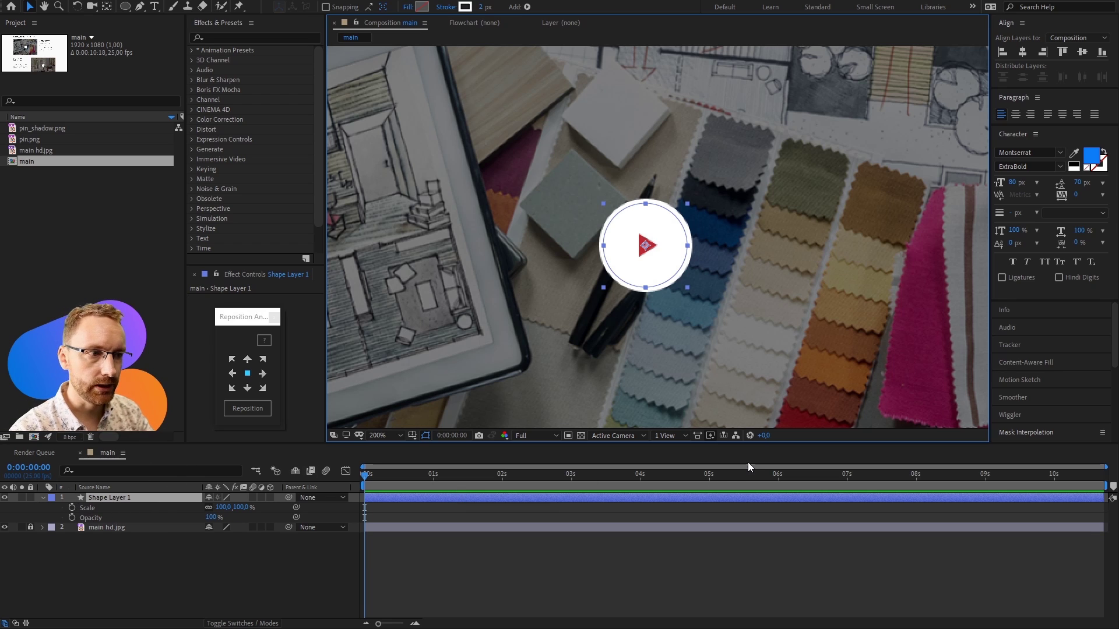
{"action": "key", "text": "ctrl+shift+l"}
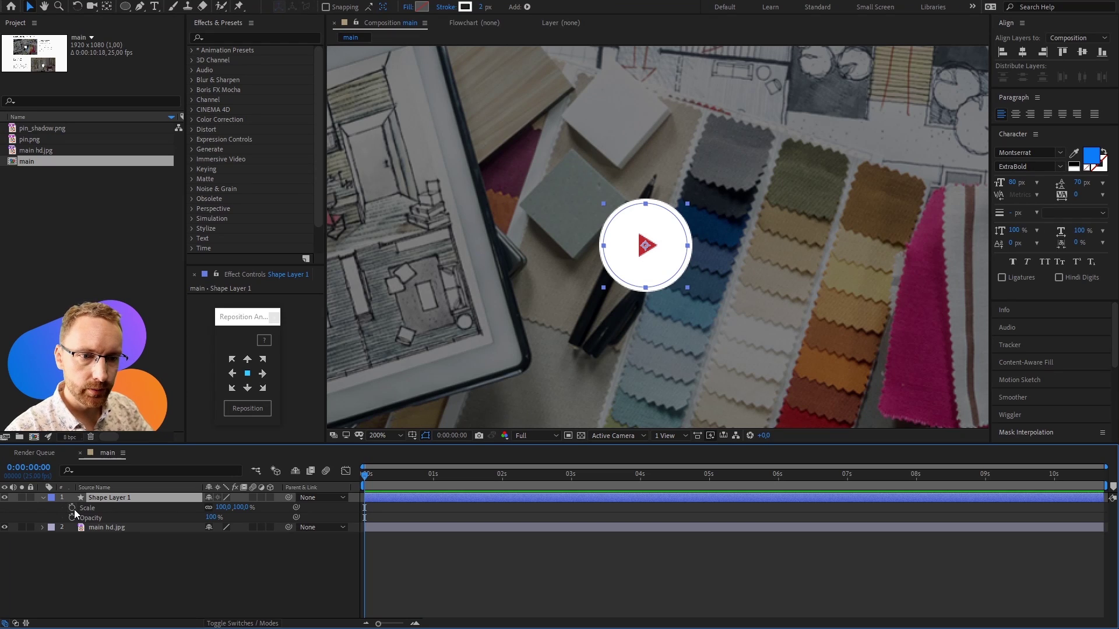
{"action": "left_click", "coordinate": [72, 508]}
- Keyframe Opacity at 0 s, then at 0:00:01:20 set Scale to 245% and Opacity to 0%
{"action": "left_click", "coordinate": [72, 517]}
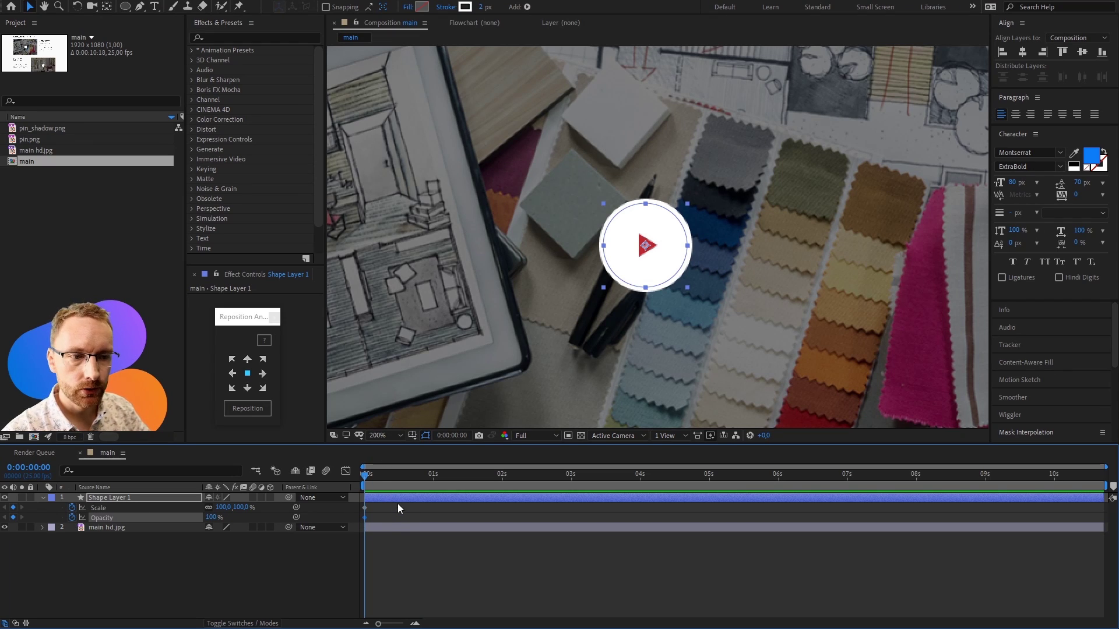
{"action": "key", "text": "space"}
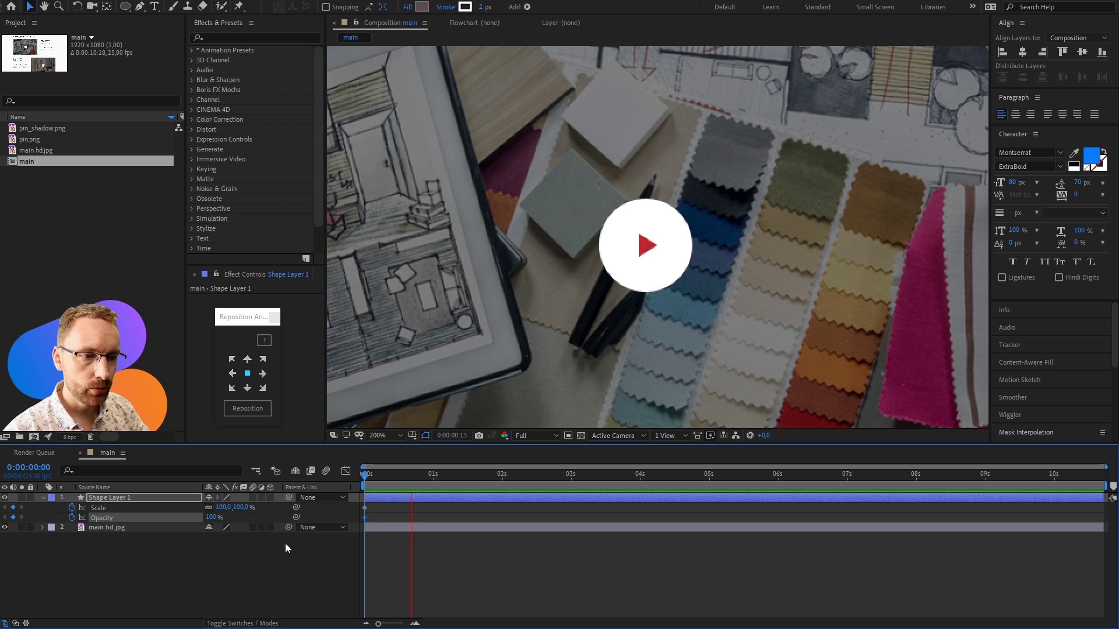
{"action": "key", "text": "space"}
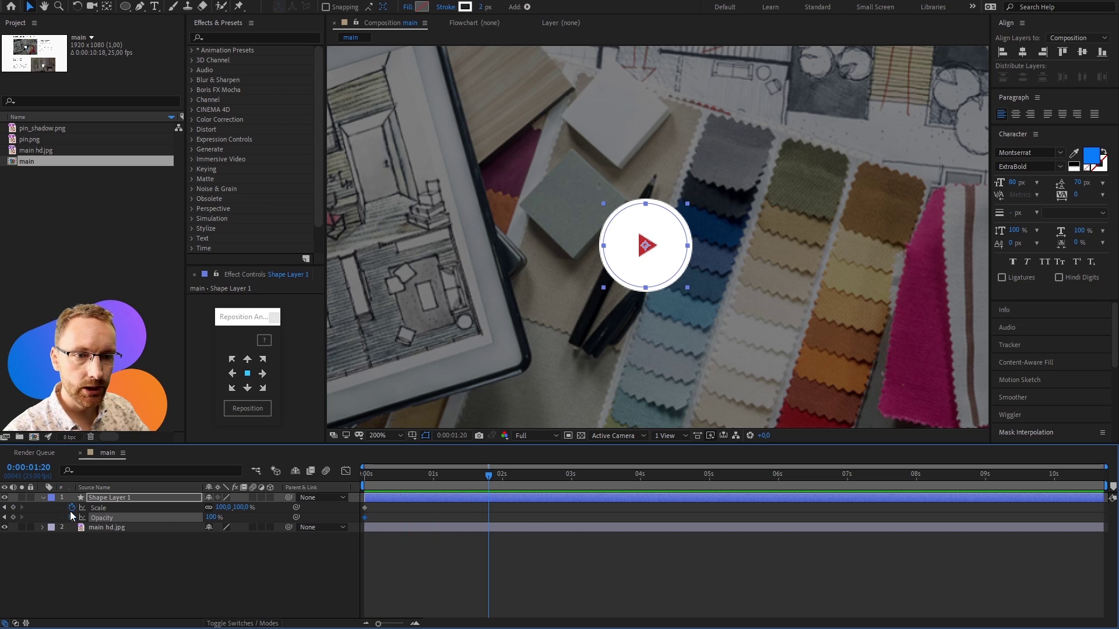
{"action": "left_click", "coordinate": [13, 508]}
{"action": "left_click", "coordinate": [13, 517]}
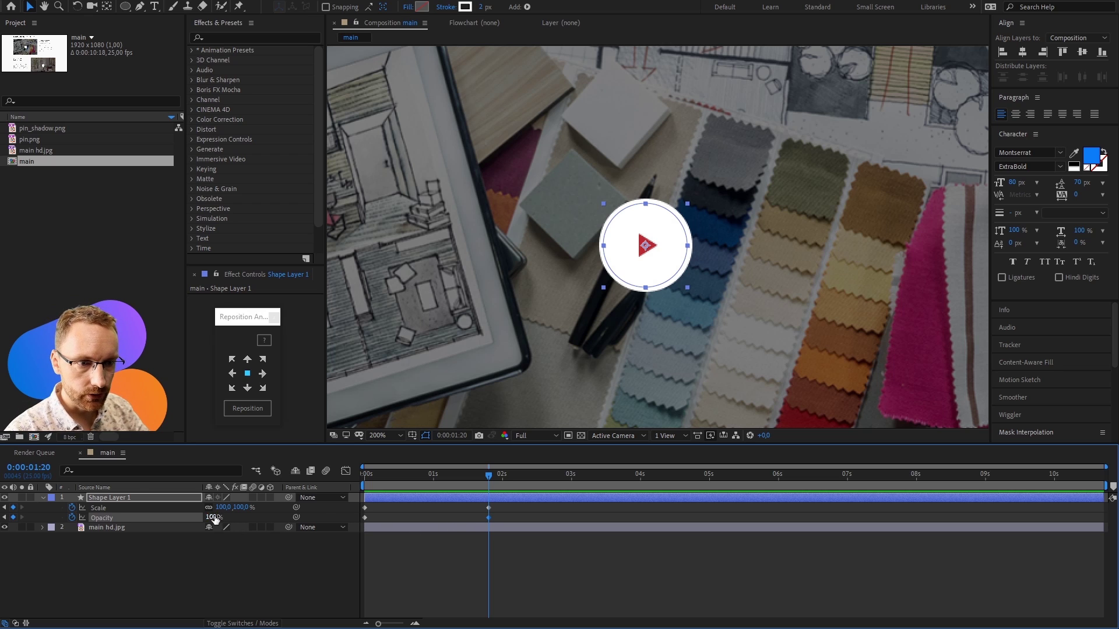
{"action": "left_click_drag", "start_coordinate": [215, 518], "coordinate": [193, 509]}
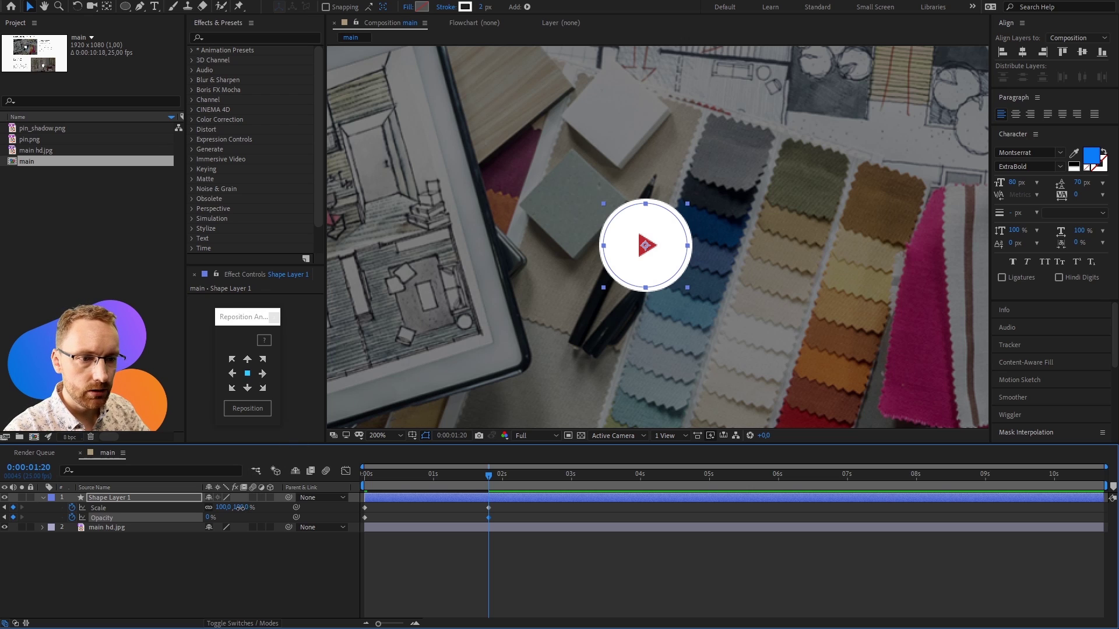
{"action": "left_click_drag", "start_coordinate": [240, 507], "coordinate": [321, 505]}
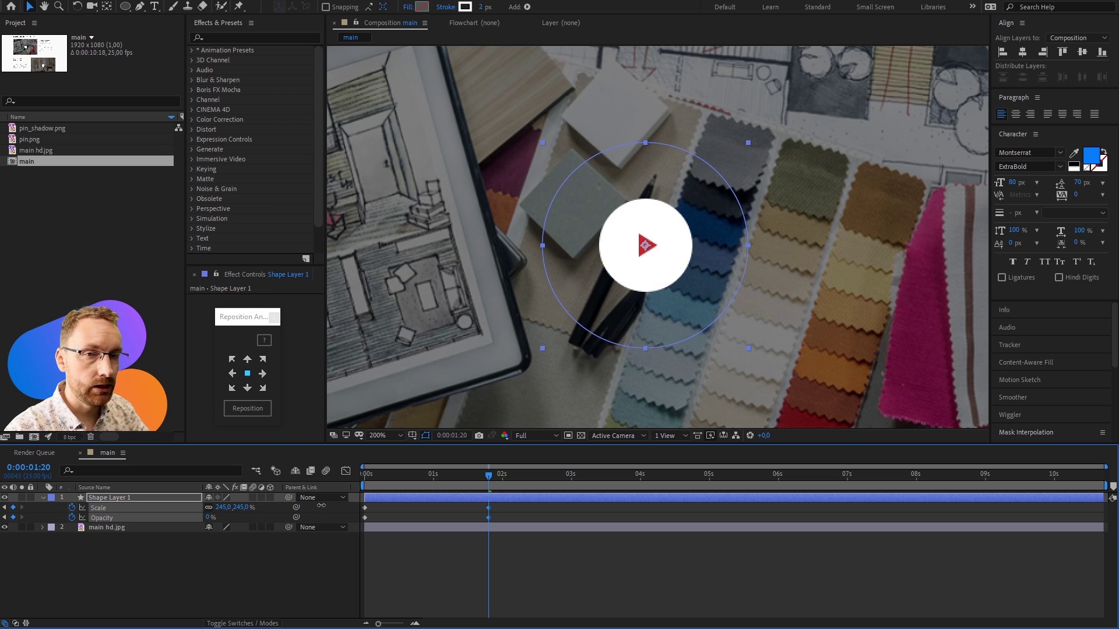
- Reduce the ring's stroke width to 1 px and preview the animation
{"action": "key", "text": "space"}
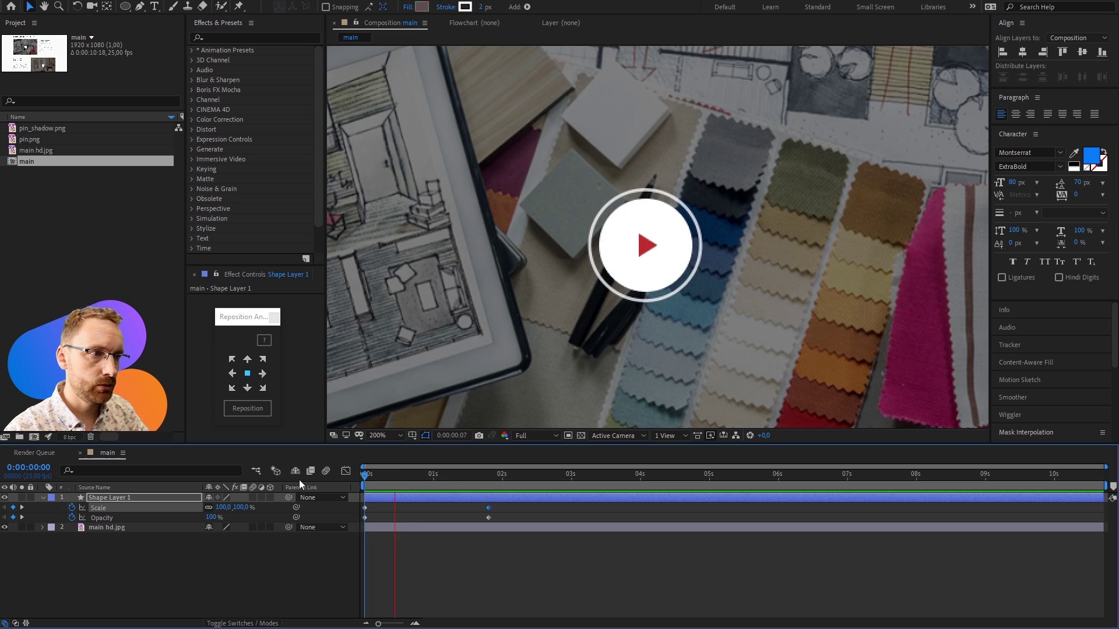
{"action": "key", "text": "space"}
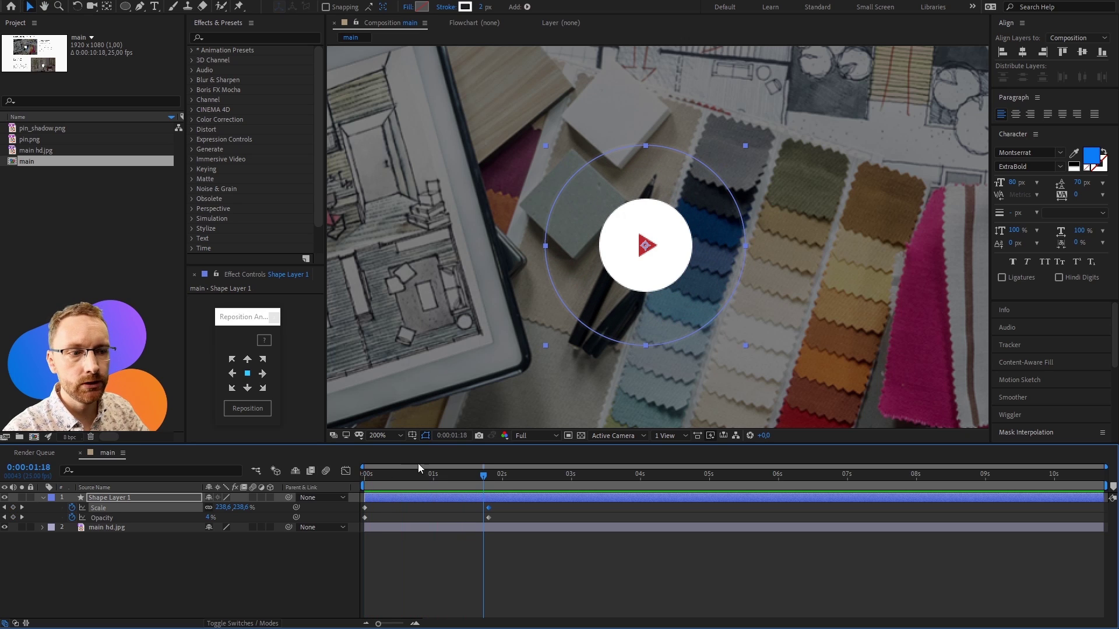
{"action": "left_click_drag", "start_coordinate": [435, 476], "coordinate": [431, 476]}
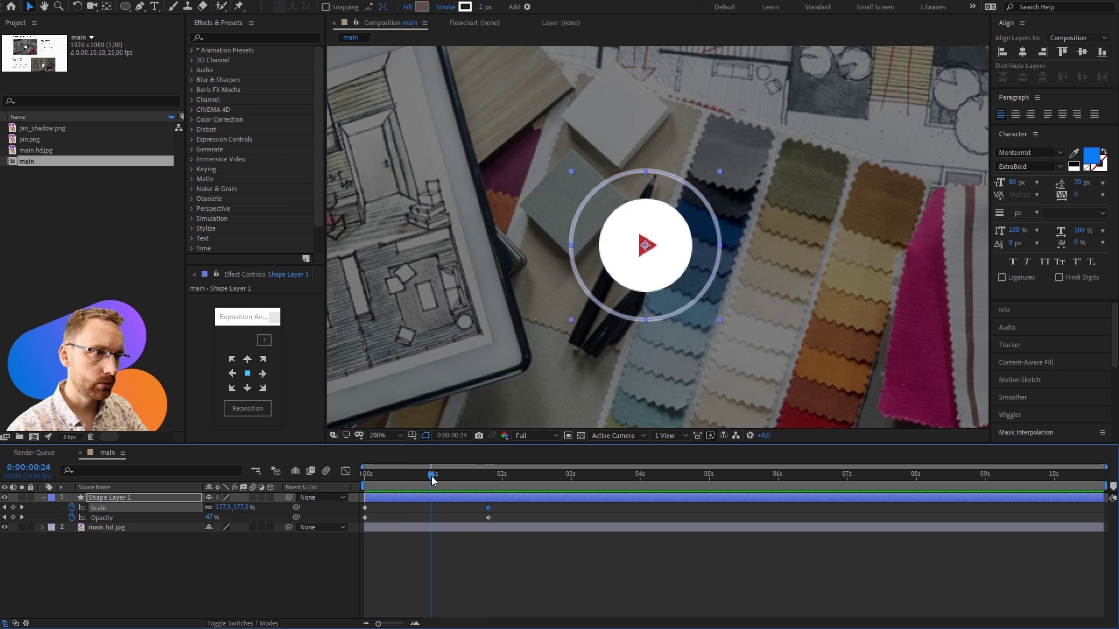
{"action": "left_click", "coordinate": [484, 8]}
{"action": "type", "text": "1"}
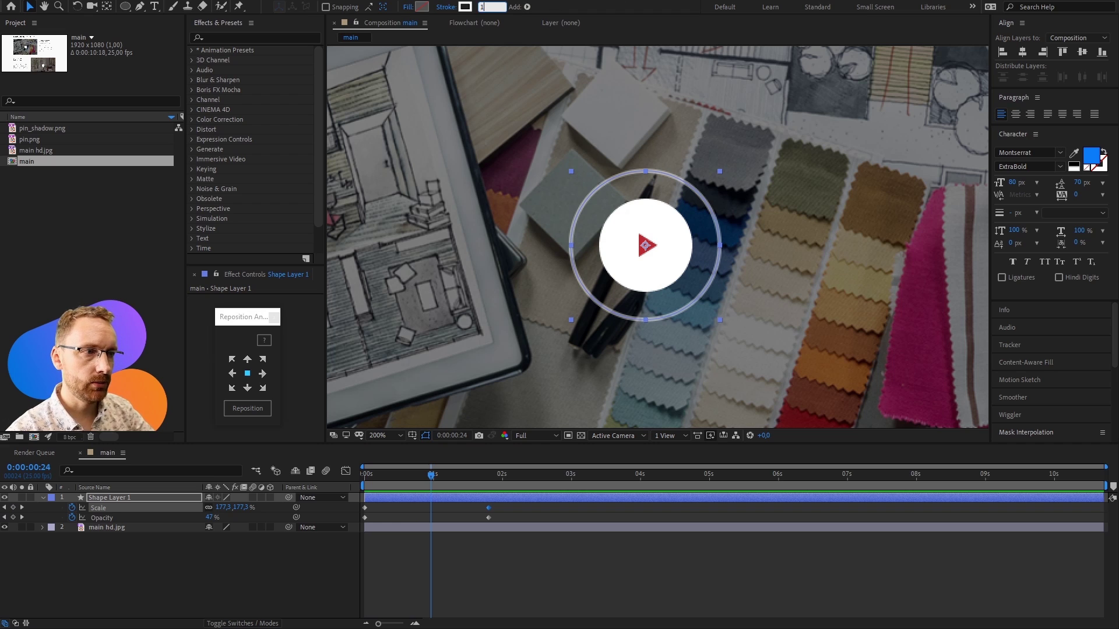
{"action": "key", "text": "Return"}
{"action": "key", "text": "Home"}
{"action": "key", "text": "space"}
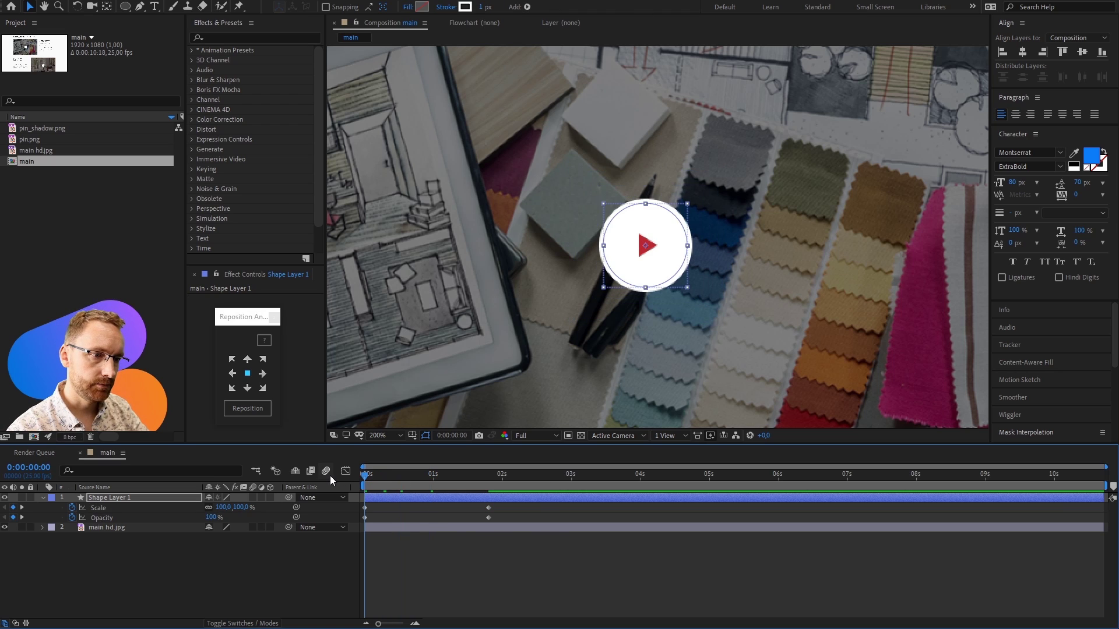
{"action": "key", "text": "space"}
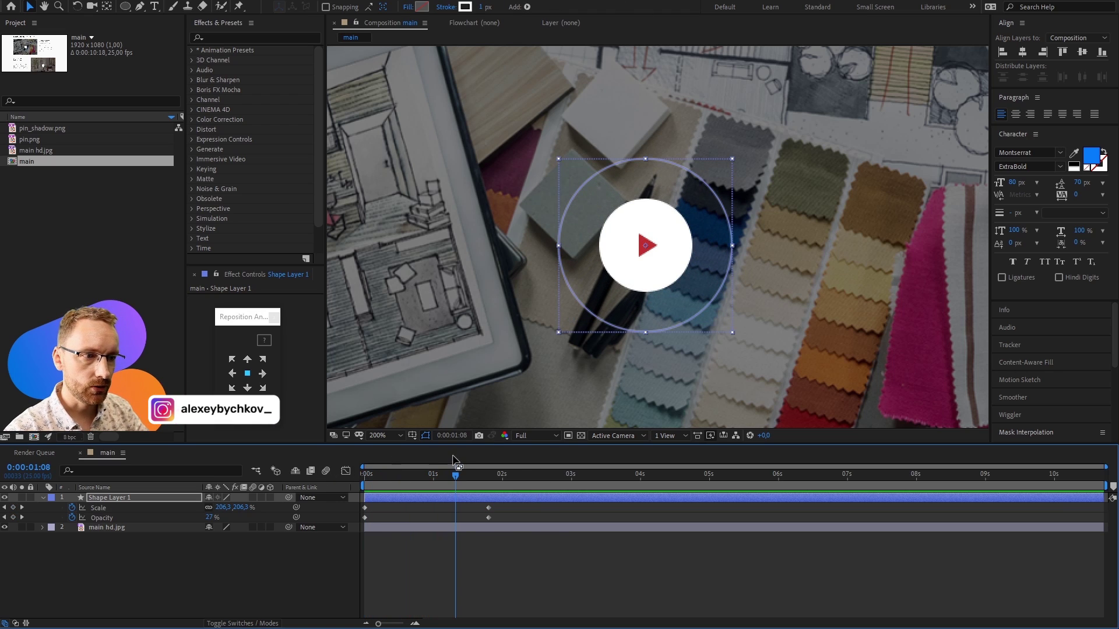
- Apply Easy Ease (F9) to the Scale and Opacity end keyframes and preview the result
{"action": "left_click_drag", "start_coordinate": [504, 508], "coordinate": [466, 517]}
{"action": "key", "text": "F9"}
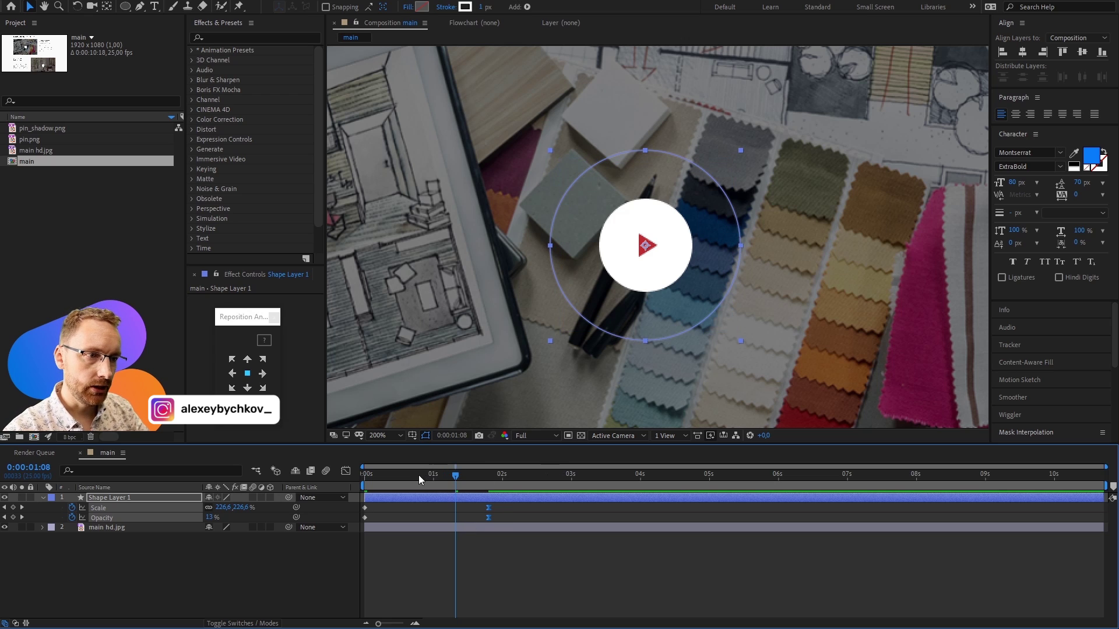
{"action": "key", "text": "Home"}
{"action": "key", "text": "space"}
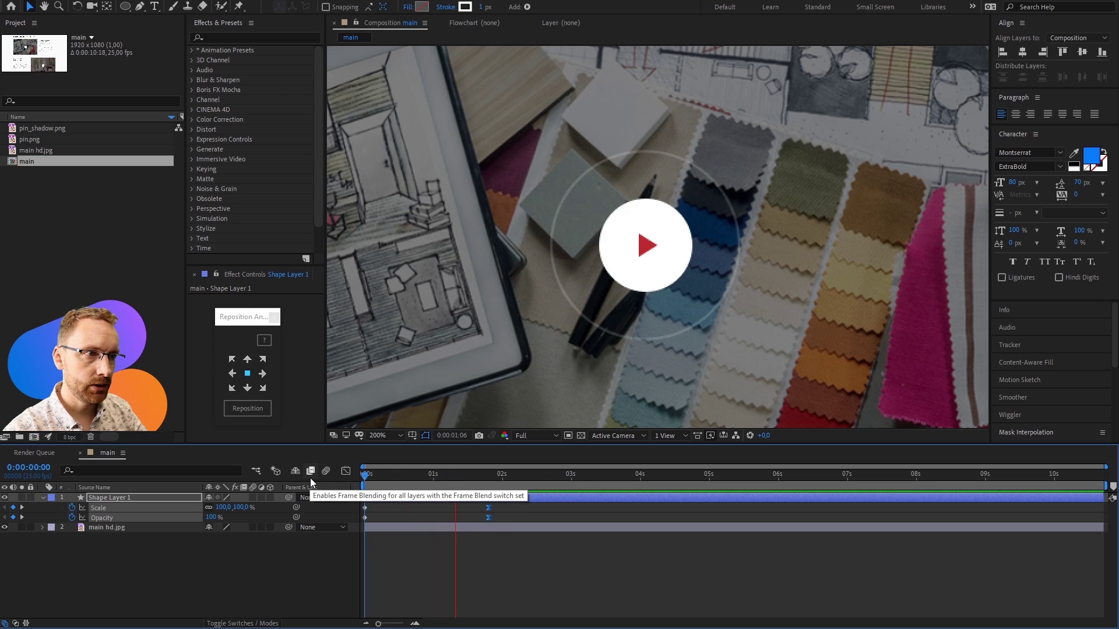
{"action": "key", "text": "space"}
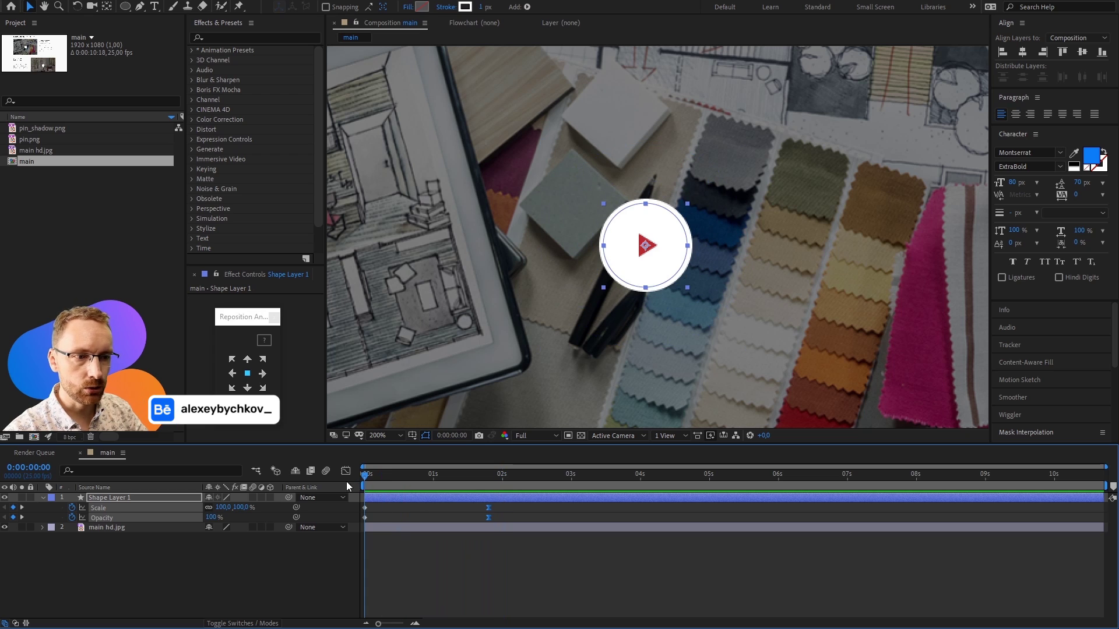
{"action": "left_click_drag", "start_coordinate": [366, 477], "coordinate": [481, 483]}
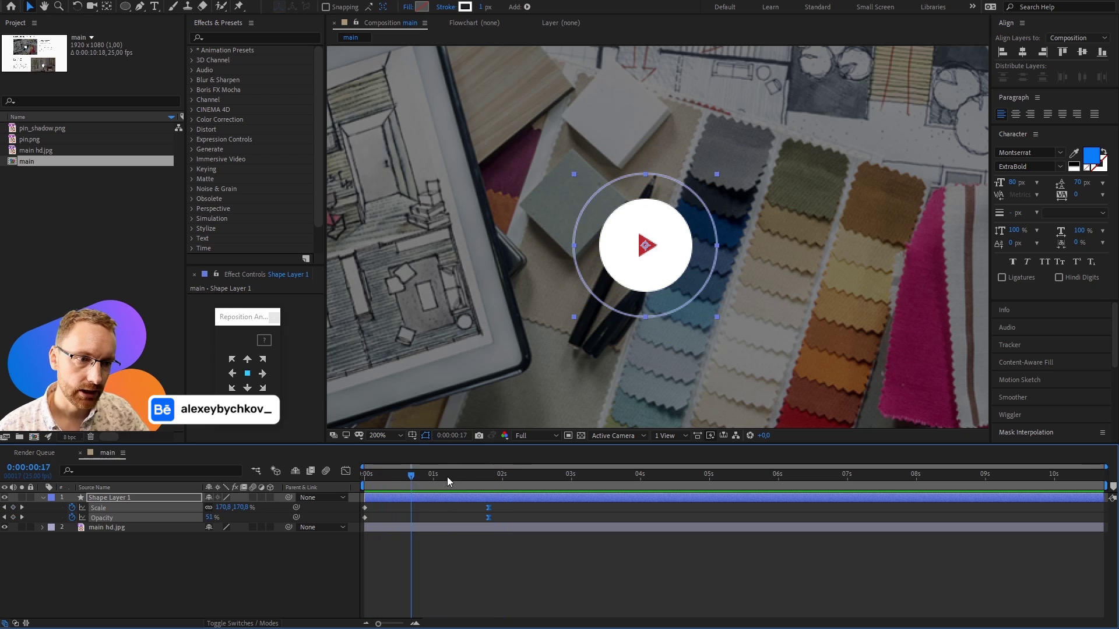
{"action": "key", "text": "Home"}
{"action": "key", "text": "space"}
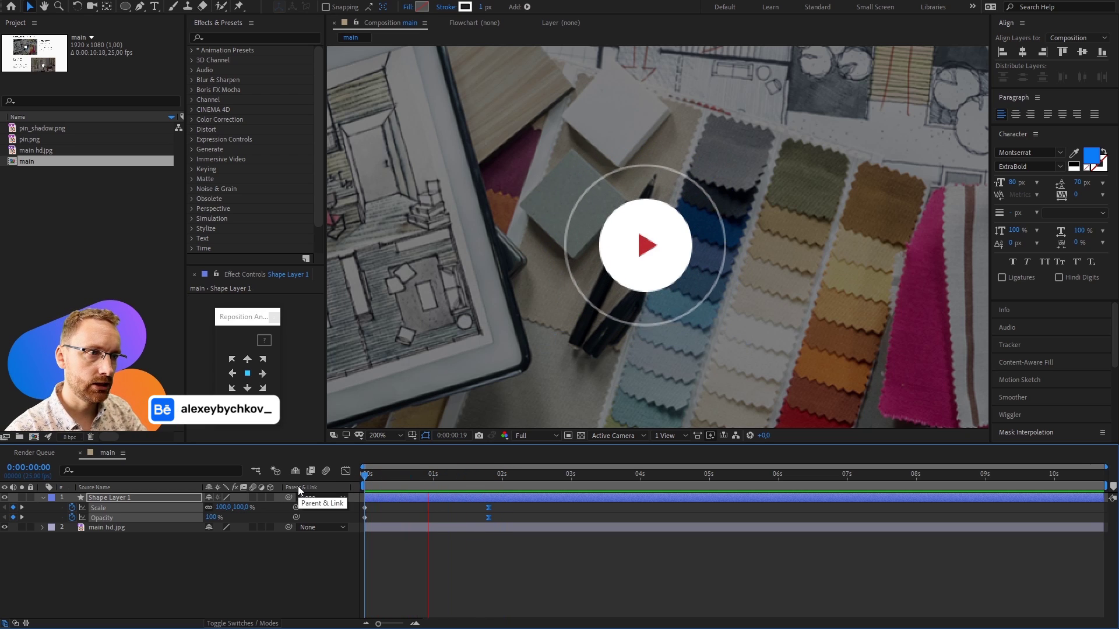
{"action": "key", "text": "space"}
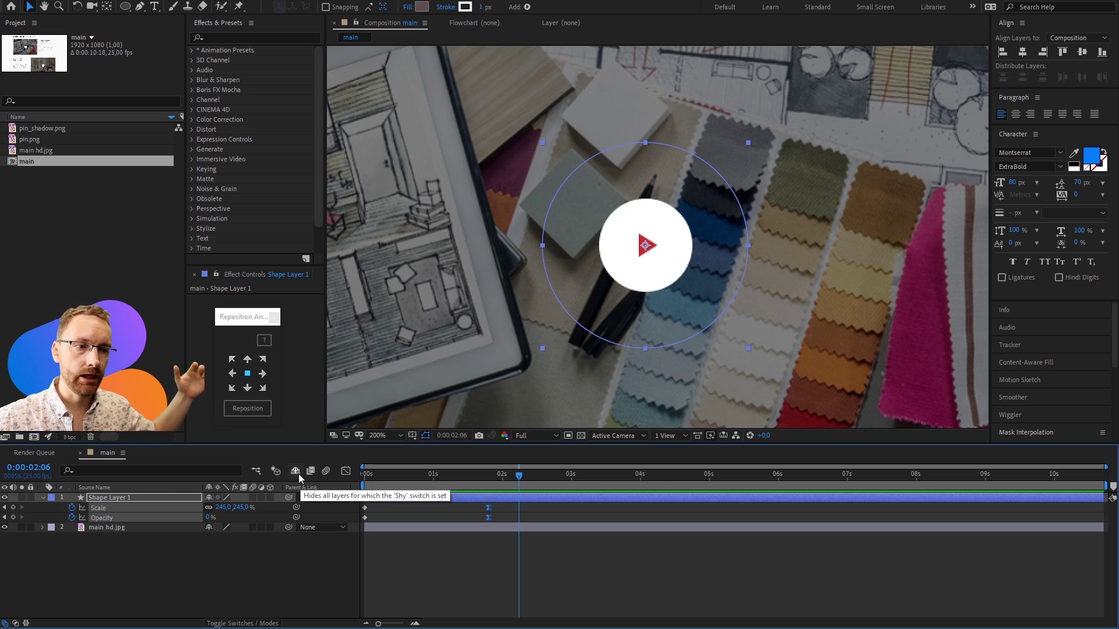
{"action": "key", "text": "Home"}
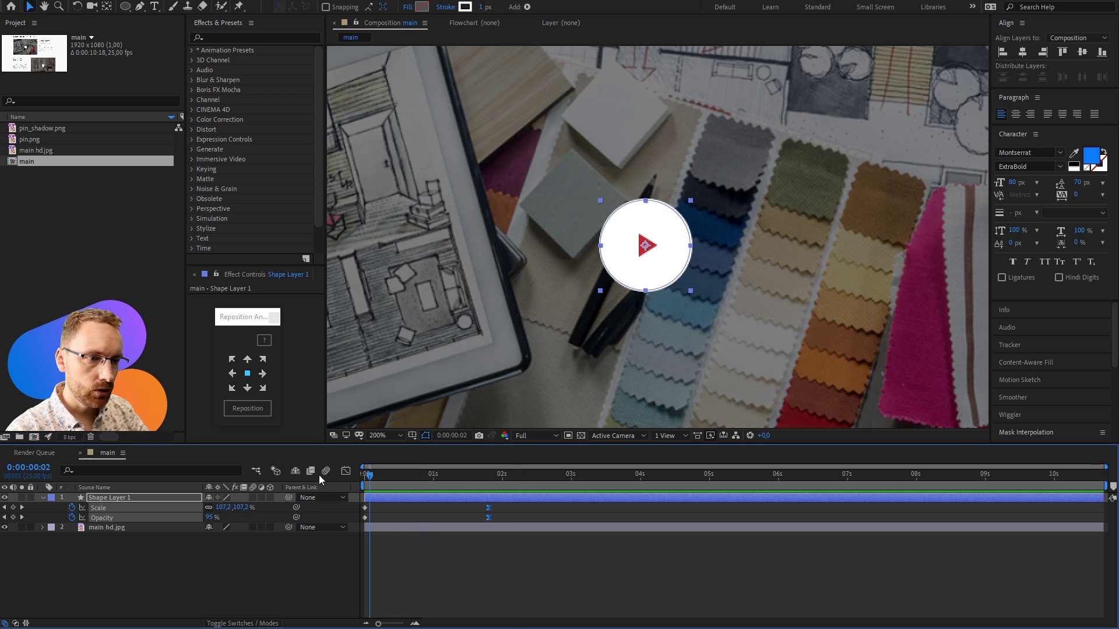
{"action": "key", "text": "space"}
{"action": "key", "text": "space"}
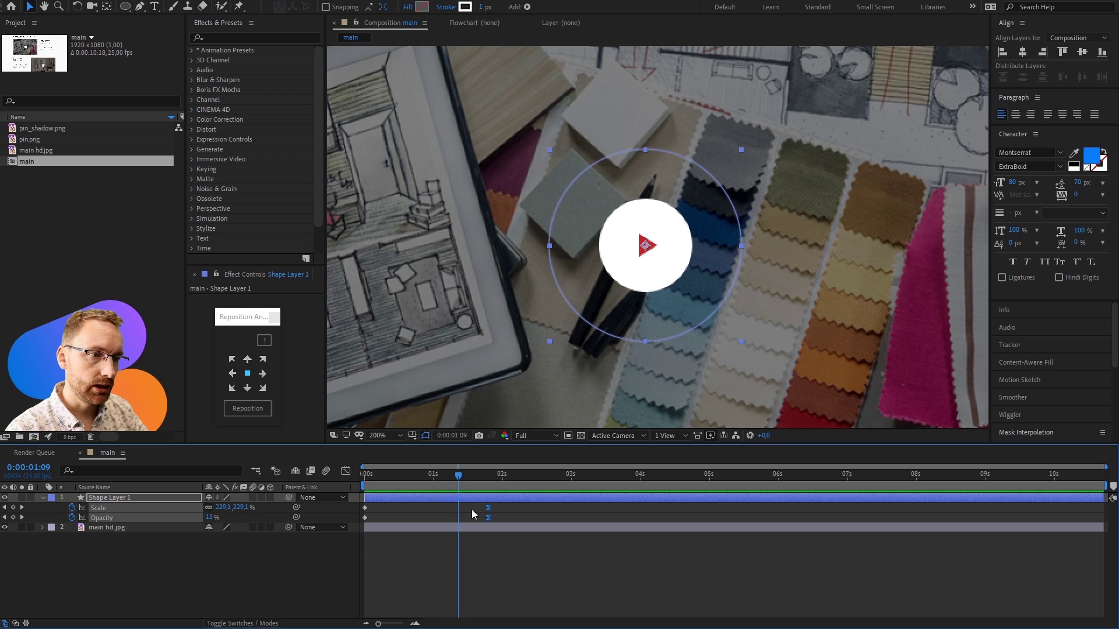
- Move the end keyframes earlier, to about 1.4 seconds, and preview the faster pulse
{"action": "left_click", "coordinate": [488, 508], "text": "shift"}
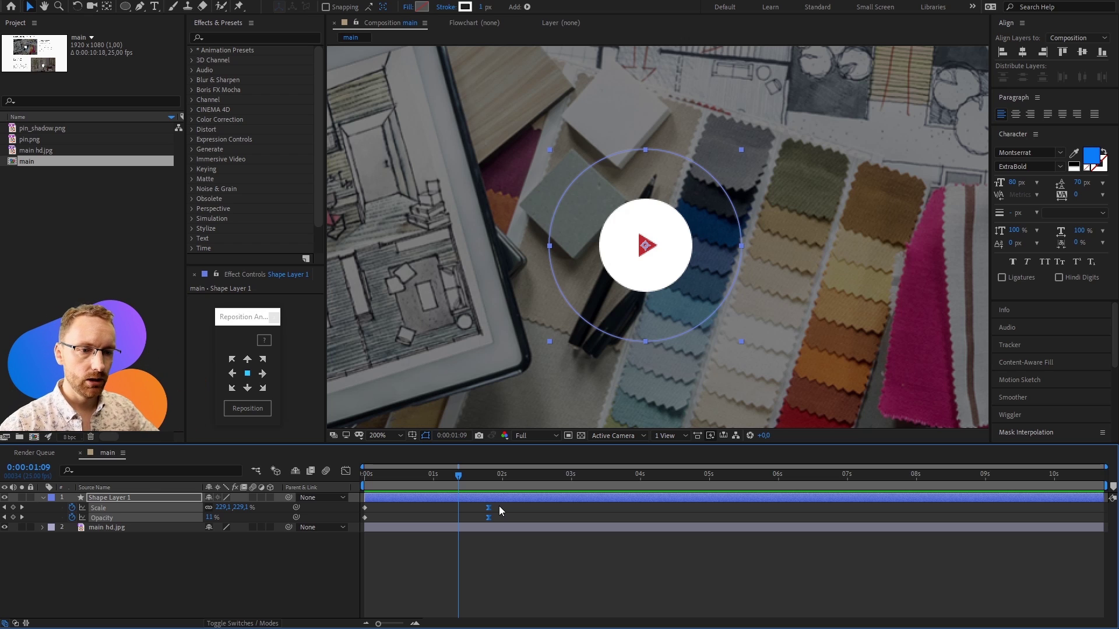
{"action": "left_click_drag", "start_coordinate": [488, 510], "coordinate": [463, 506]}
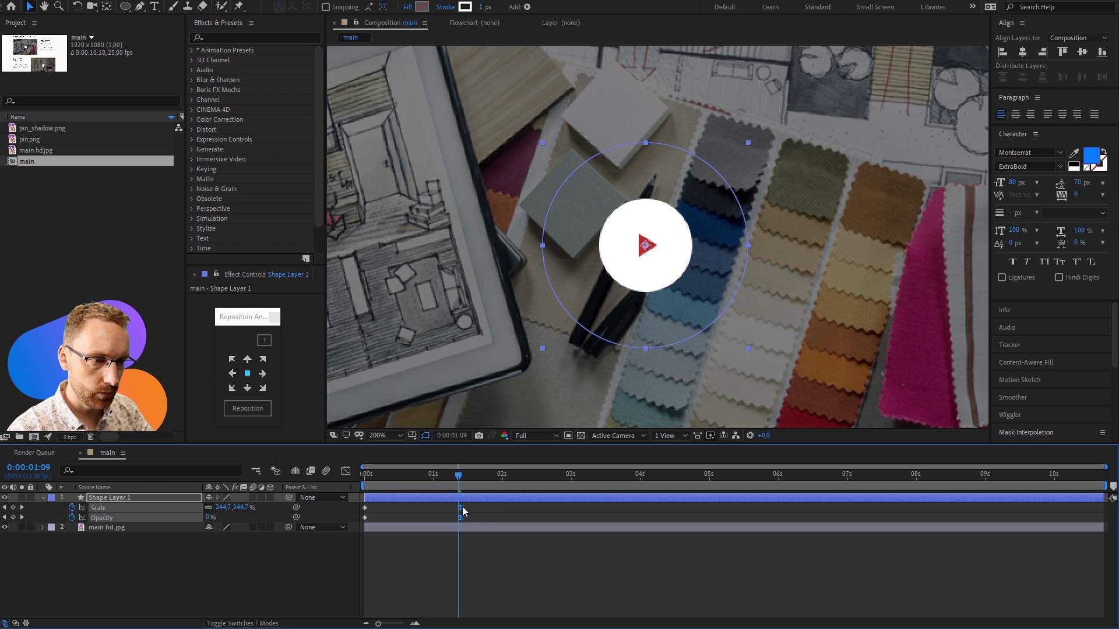
{"action": "key", "text": "space"}
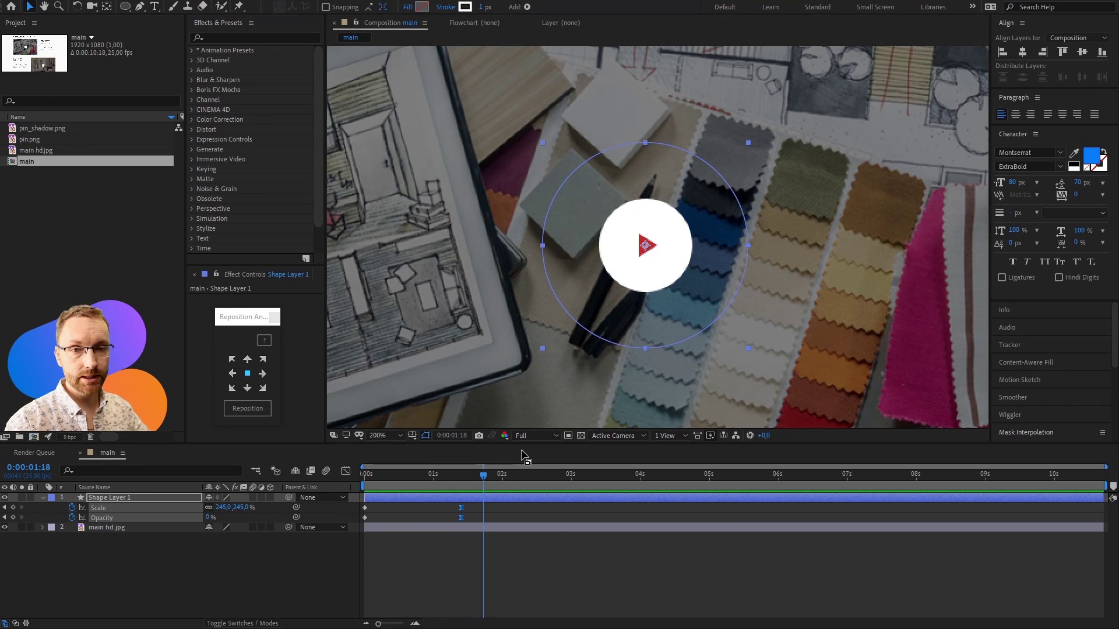
{"action": "left_click", "coordinate": [412, 499]}
{"action": "left_click", "coordinate": [419, 516]}
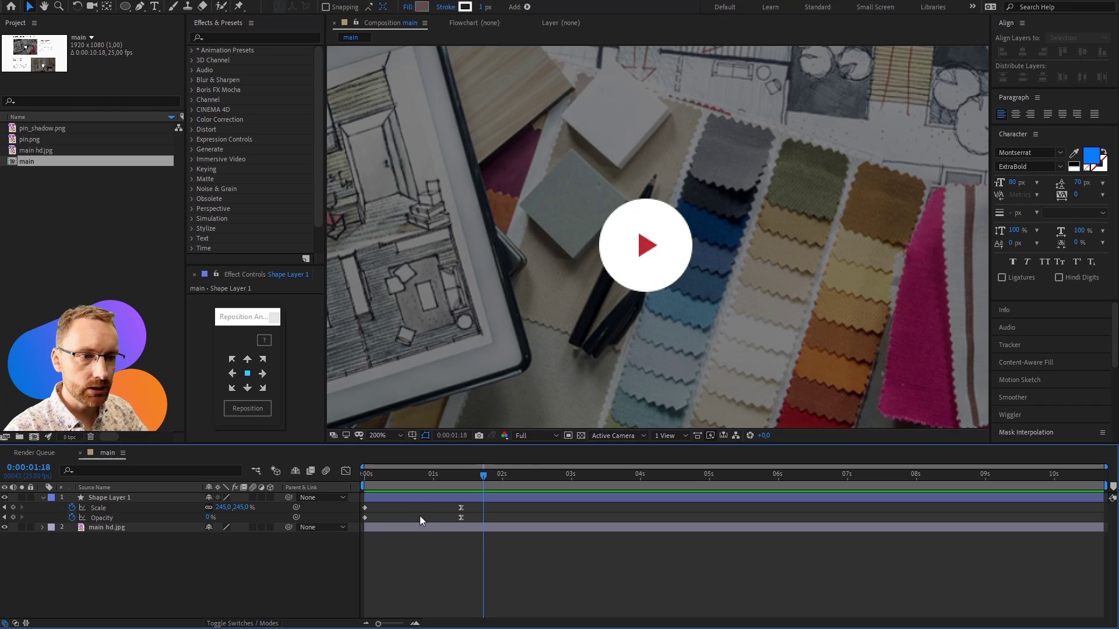
{"action": "left_click", "coordinate": [419, 498]}
{"action": "key", "text": "ctrl+d"}
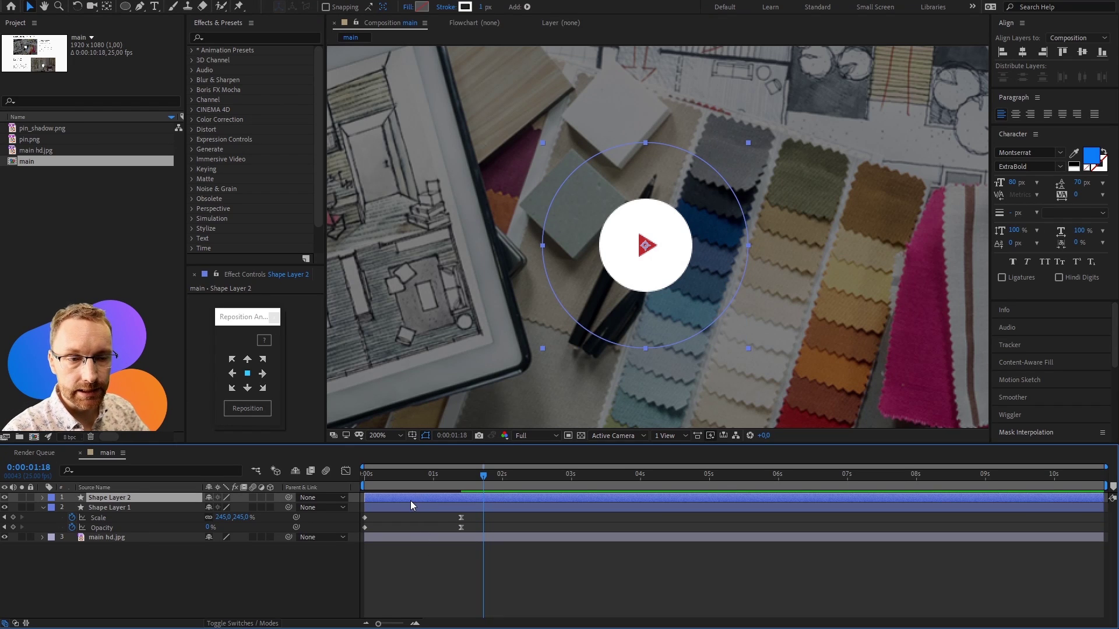
{"action": "left_click_drag", "start_coordinate": [410, 501], "coordinate": [471, 499]}
{"action": "key", "text": "Home"}
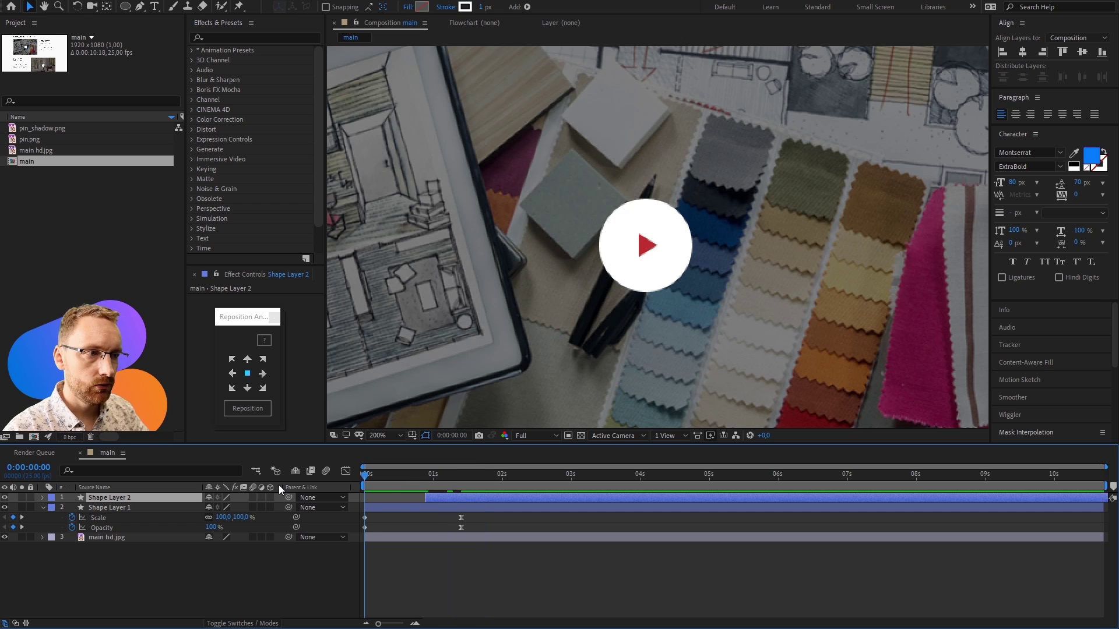
{"action": "key", "text": "space"}
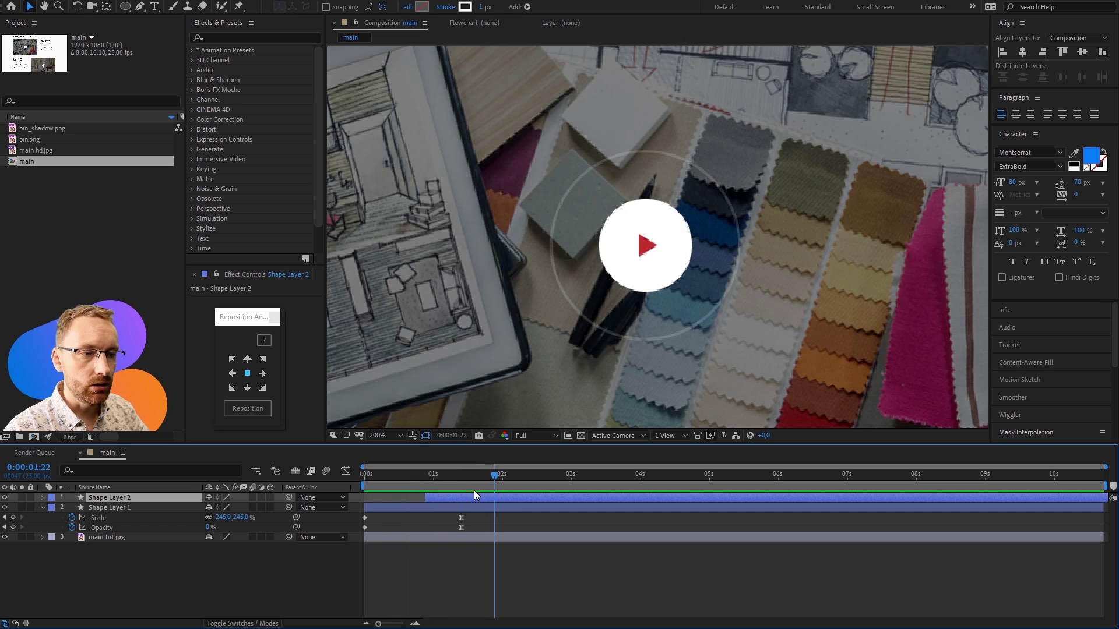
{"action": "key", "text": "ctrl+d"}
{"action": "left_click_drag", "start_coordinate": [461, 498], "coordinate": [516, 497]}
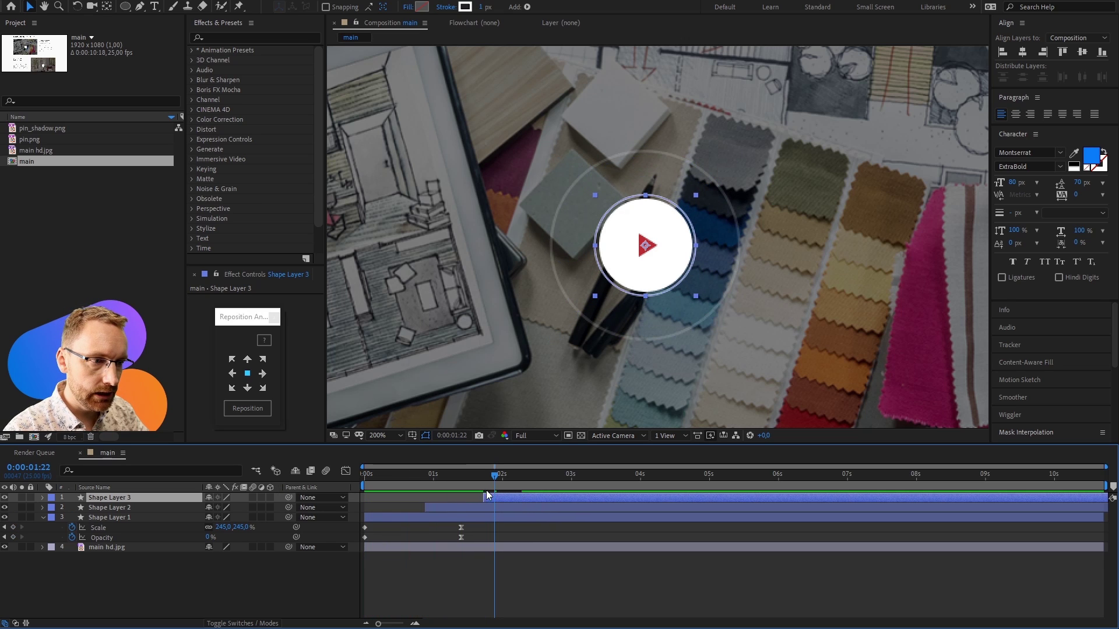
{"action": "key", "text": "space"}
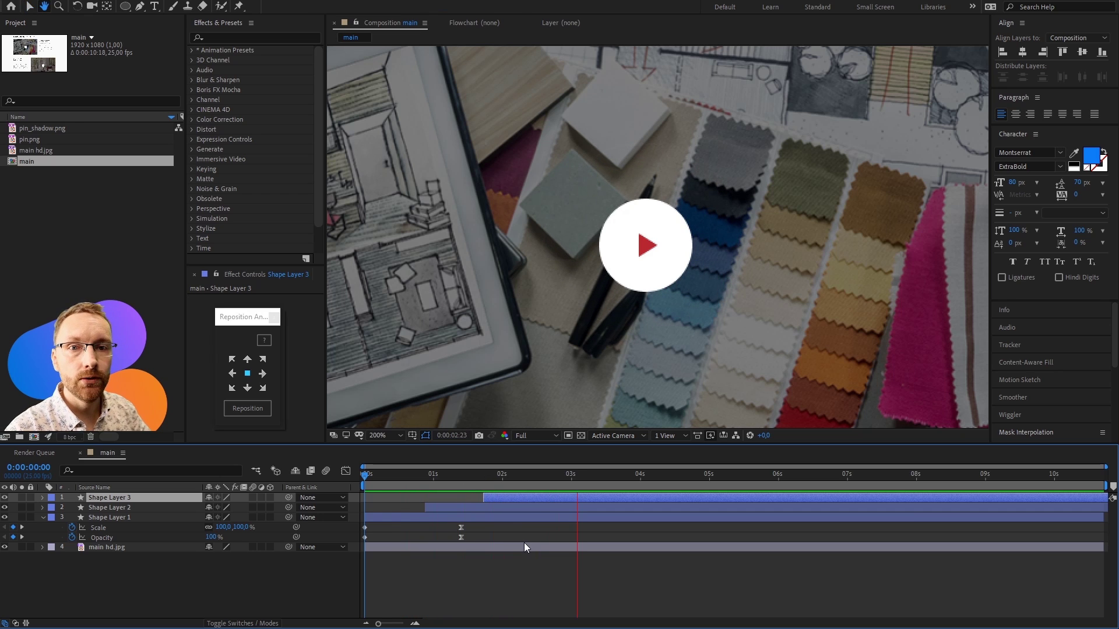
{"action": "key", "text": "ctrl+z"}
{"action": "key", "text": "ctrl+z"}
{"action": "key", "text": "ctrl+z"}
{"action": "key", "text": "ctrl+z"}
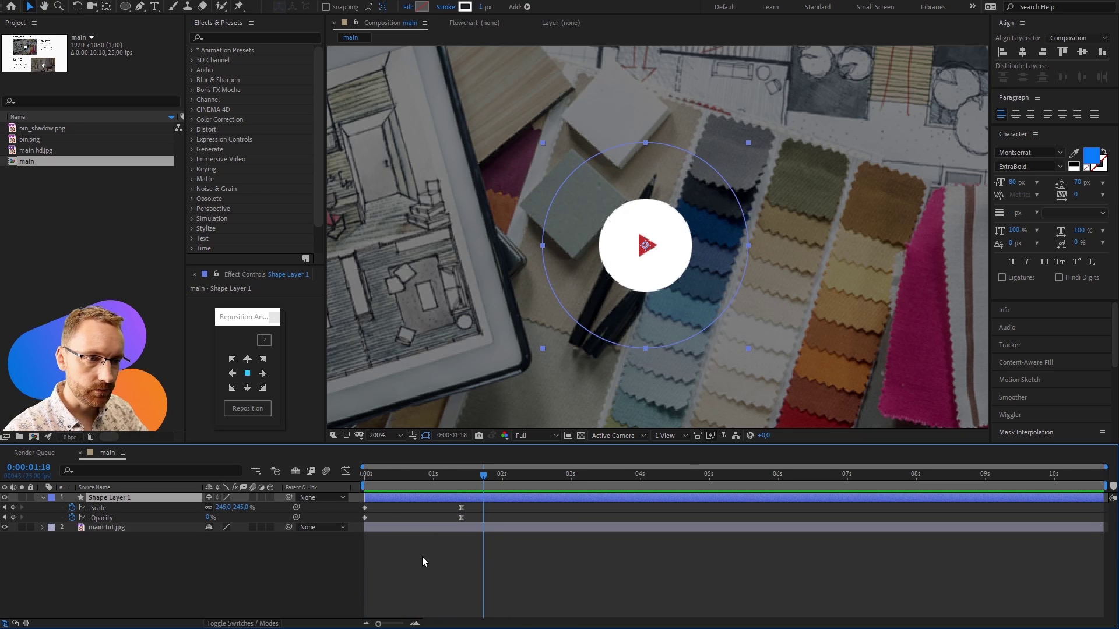
- Give Scale the default transform.scale expression, adding then removing one on Opacity
{"action": "left_click_drag", "start_coordinate": [675, 247], "coordinate": [646, 224]}
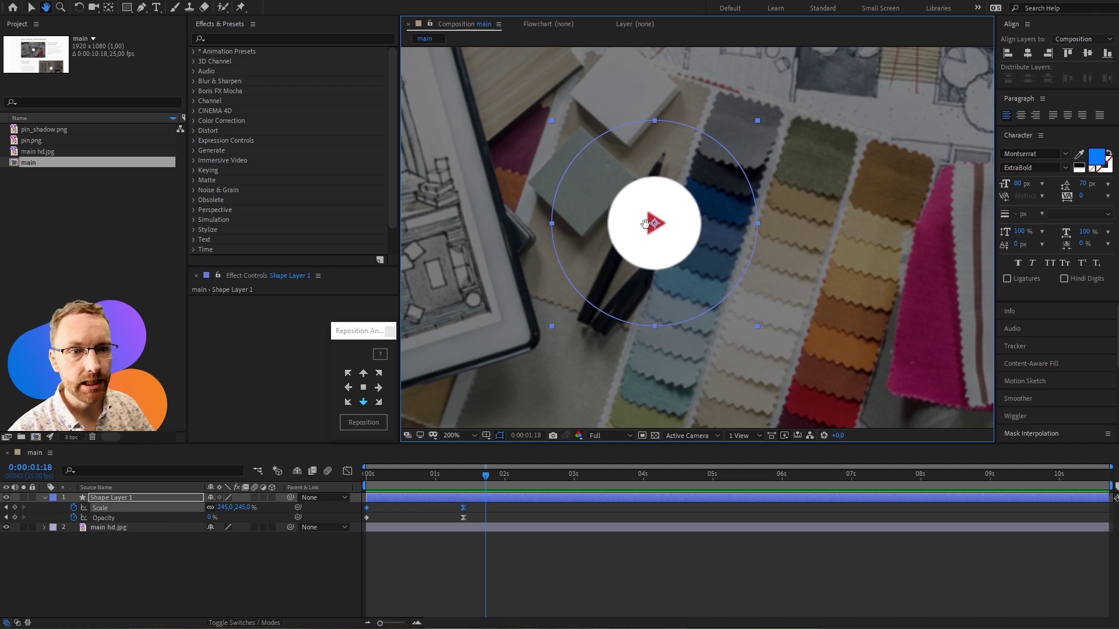
{"action": "key", "text": "v"}
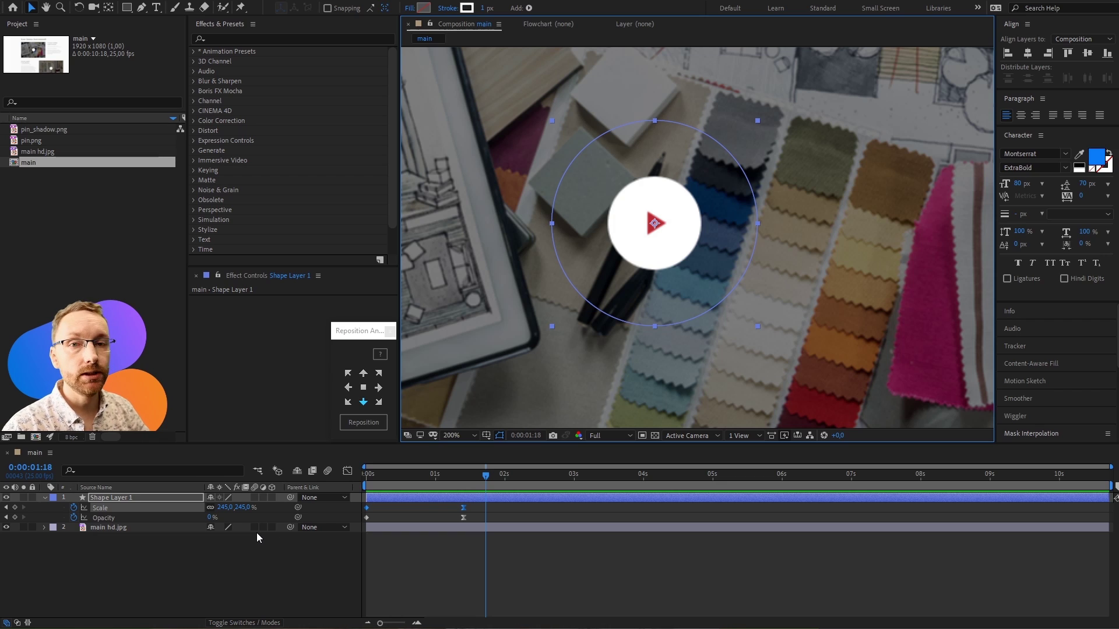
{"action": "left_click", "coordinate": [74, 507], "text": "alt"}
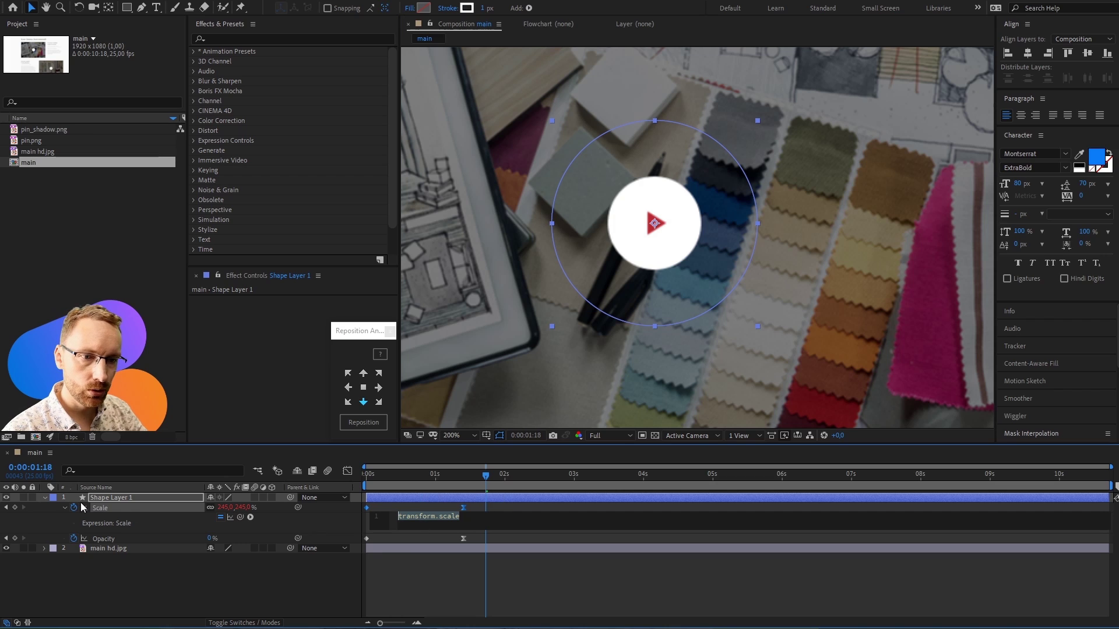
{"action": "left_click", "coordinate": [74, 508], "text": "alt"}
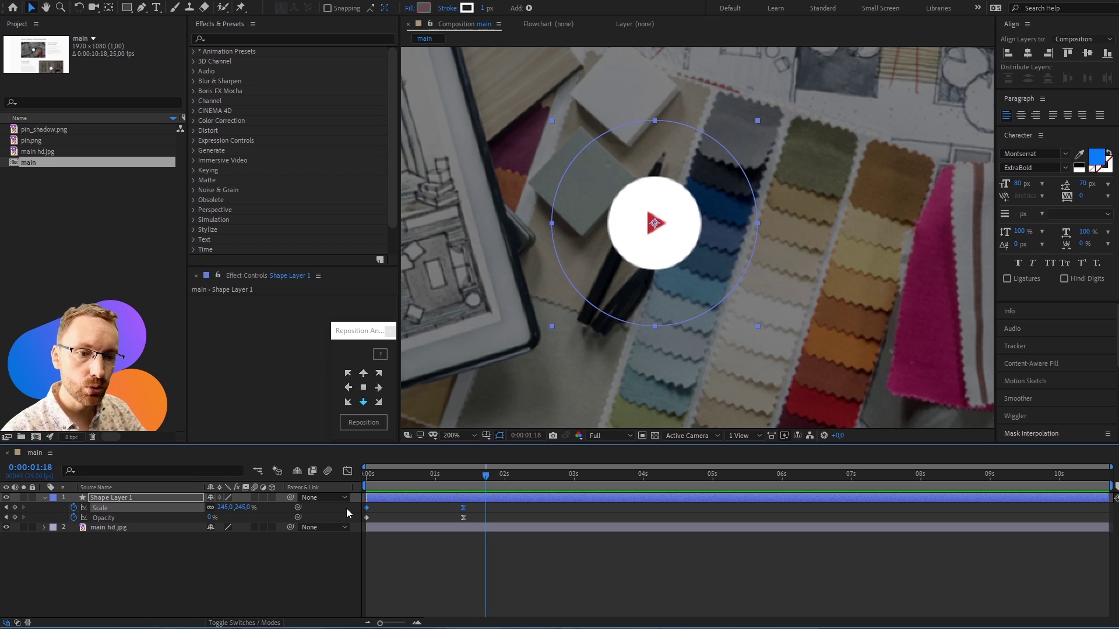
{"action": "left_click", "coordinate": [74, 507], "text": "alt"}
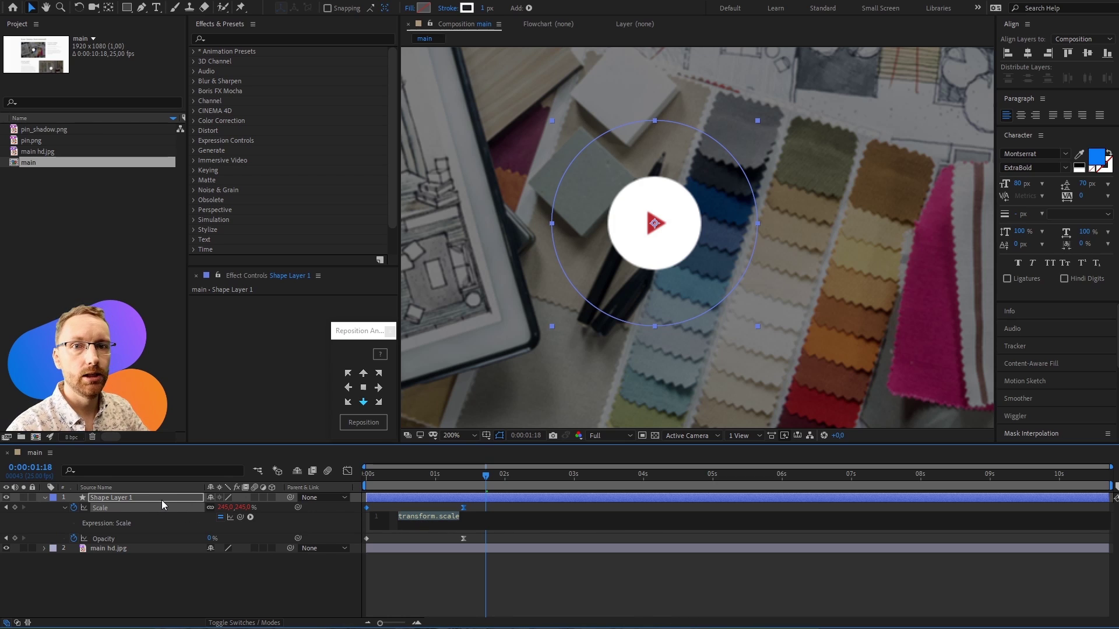
{"action": "left_click", "coordinate": [74, 540], "text": "alt"}
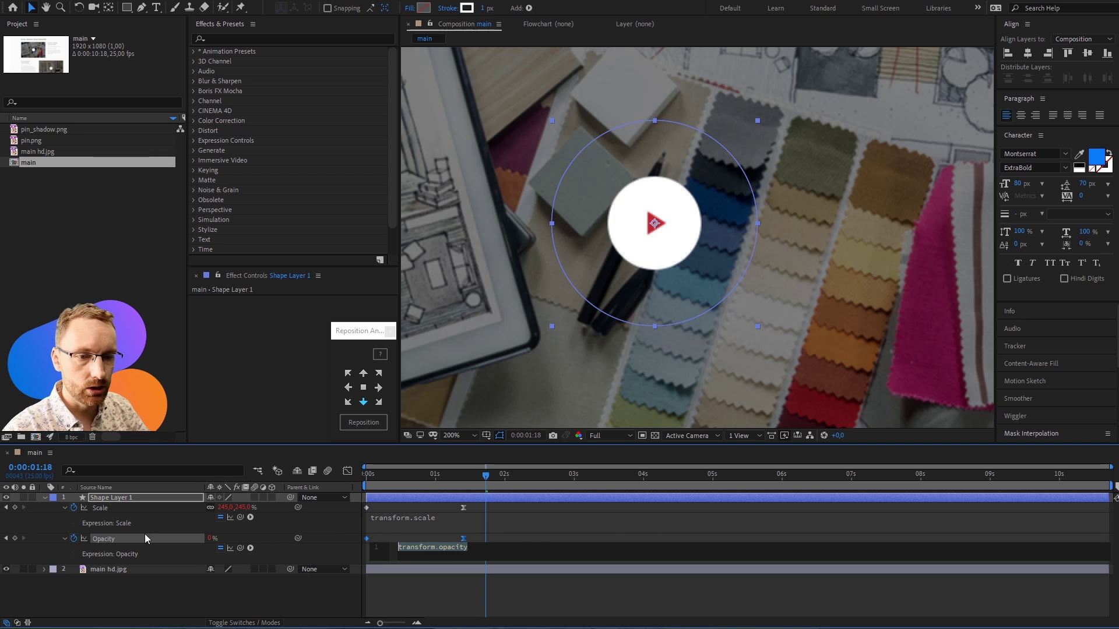
{"action": "left_click", "coordinate": [74, 538], "text": "alt"}
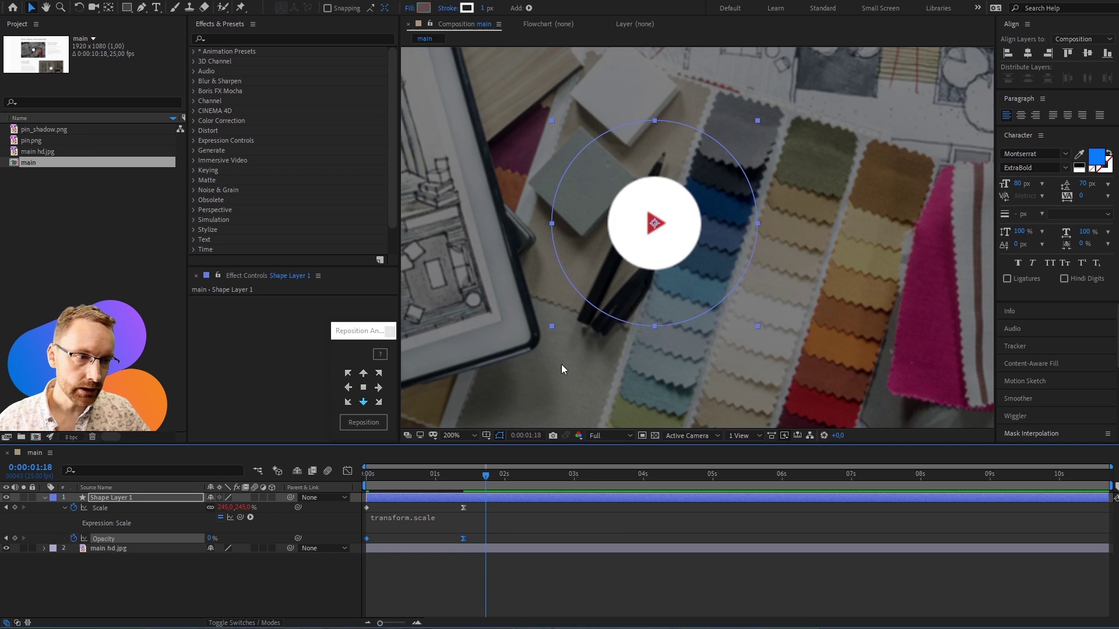
- Paste loopOut("cycle",0); from Notepad into the Scale expression and preview the looping ring
{"action": "key", "text": "alt+Tab"}
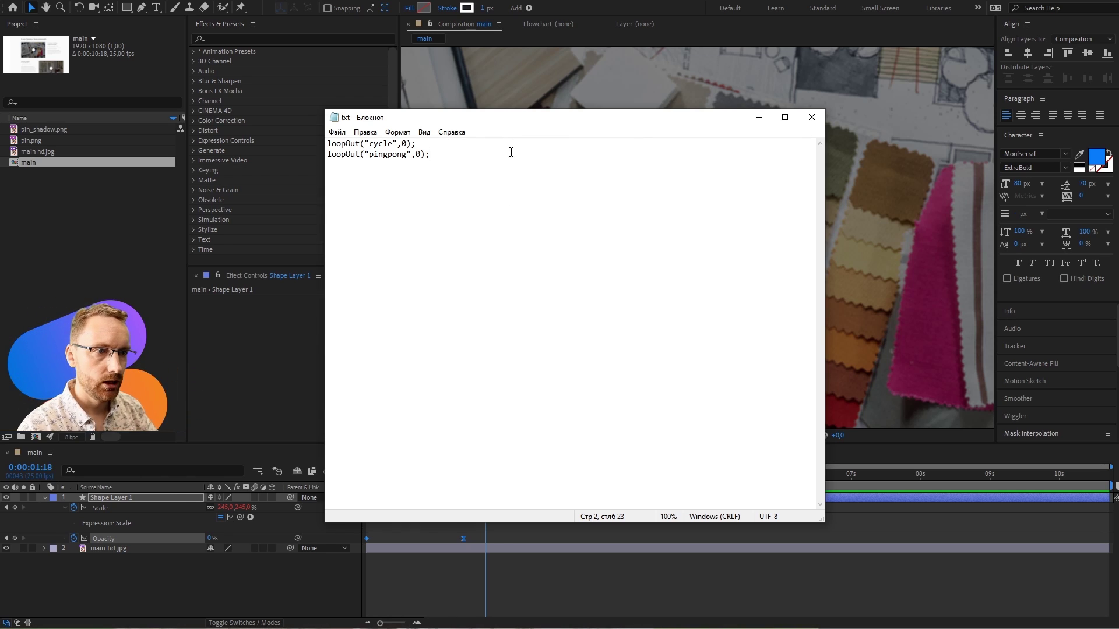
{"action": "left_click_drag", "start_coordinate": [446, 144], "coordinate": [238, 134]}
{"action": "key", "text": "ctrl+c"}
{"action": "left_click", "coordinate": [761, 118]}
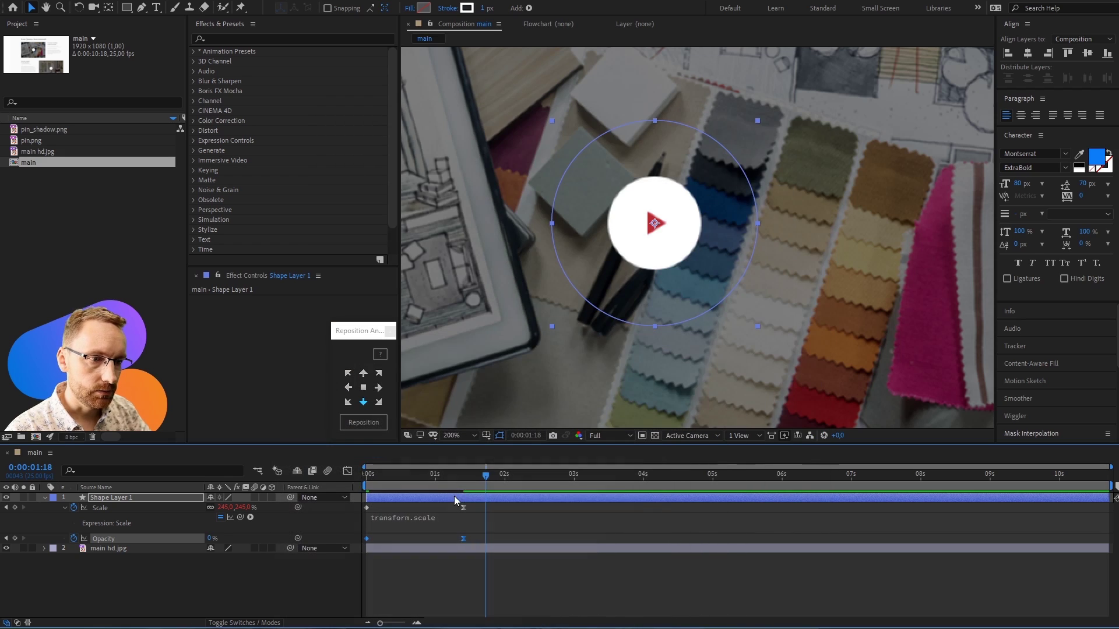
{"action": "left_click", "coordinate": [423, 517]}
{"action": "key", "text": "ctrl+v"}
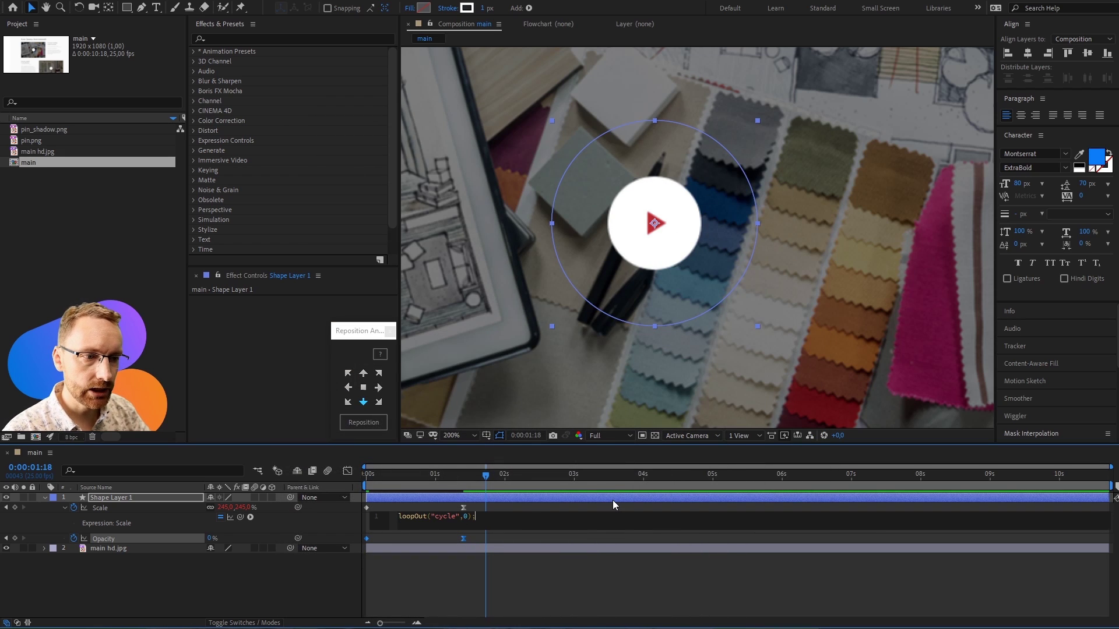
{"action": "left_click", "coordinate": [459, 576]}
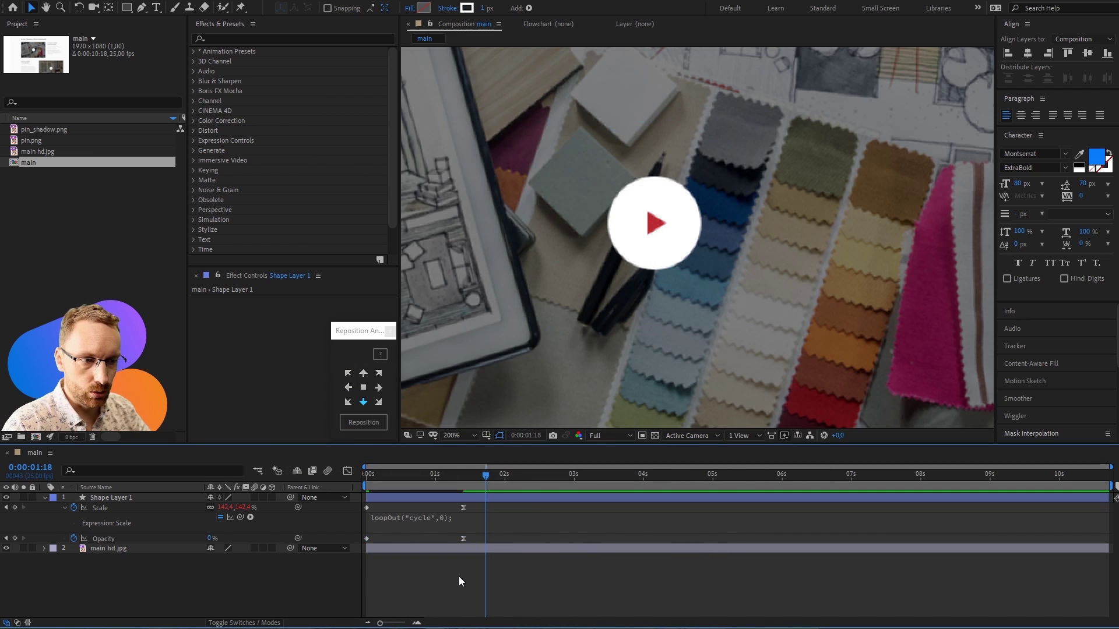
{"action": "left_click", "coordinate": [470, 519]}
{"action": "left_click", "coordinate": [494, 516]}
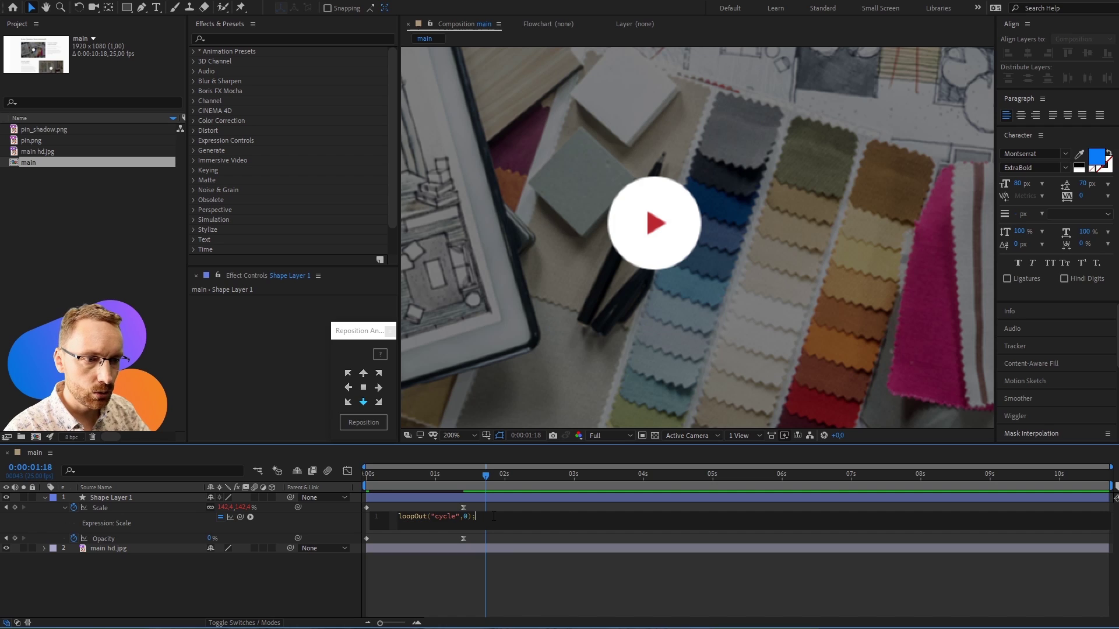
{"action": "left_click", "coordinate": [447, 587]}
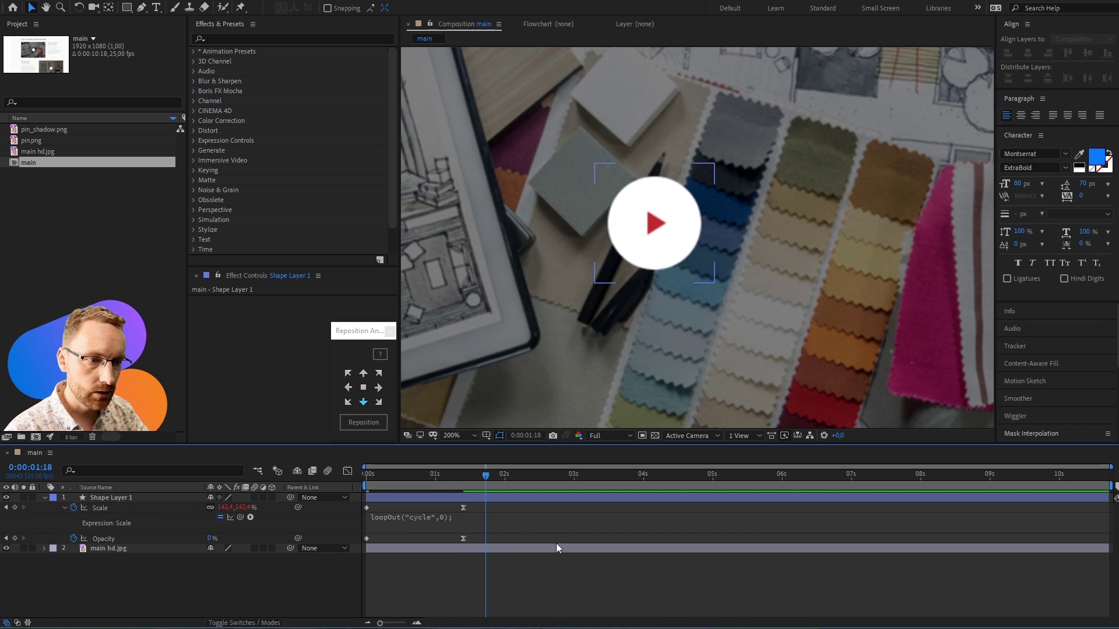
{"action": "key", "text": "Home"}
{"action": "key", "text": "space"}
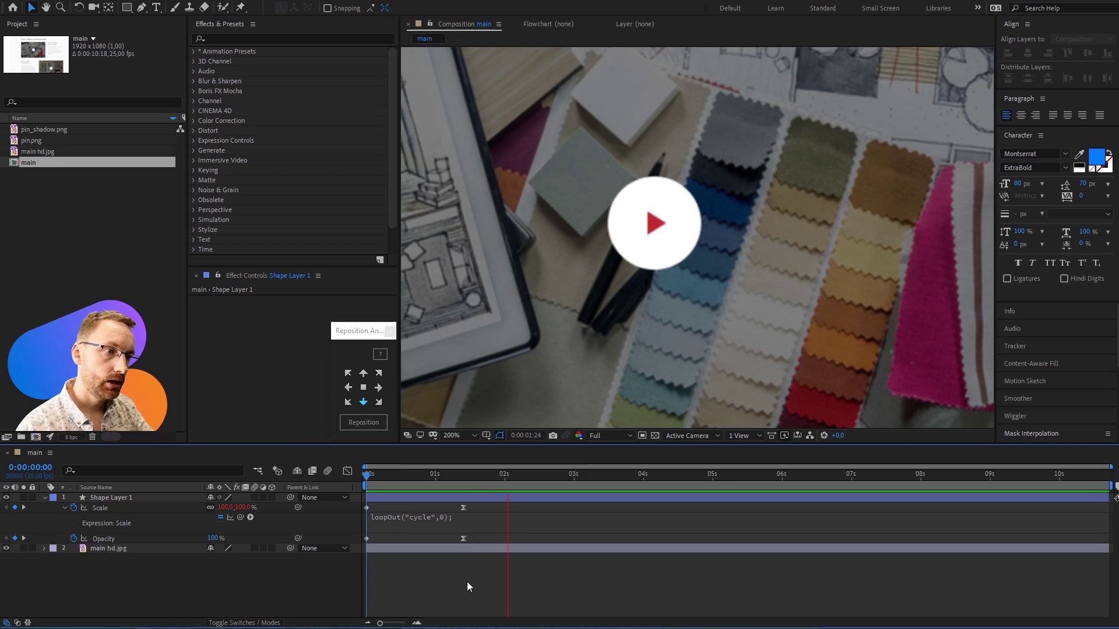
{"action": "key", "text": "space"}
- Scrub through time to check the repeating pulse, then add an expression to Opacity
{"action": "left_click", "coordinate": [558, 498]}
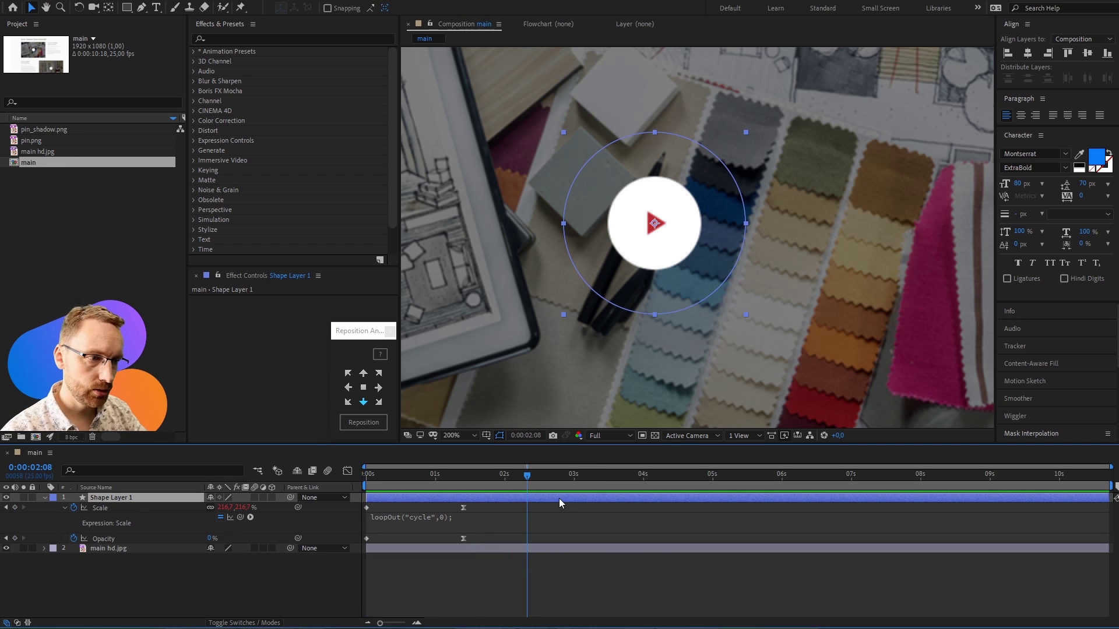
{"action": "mouse_move", "coordinate": [504, 474]}
{"action": "left_mouse_down"}
{"action": "mouse_move", "coordinate": [366, 476]}
{"action": "mouse_move", "coordinate": [543, 477]}
{"action": "mouse_move", "coordinate": [795, 513]}
{"action": "left_mouse_up"}
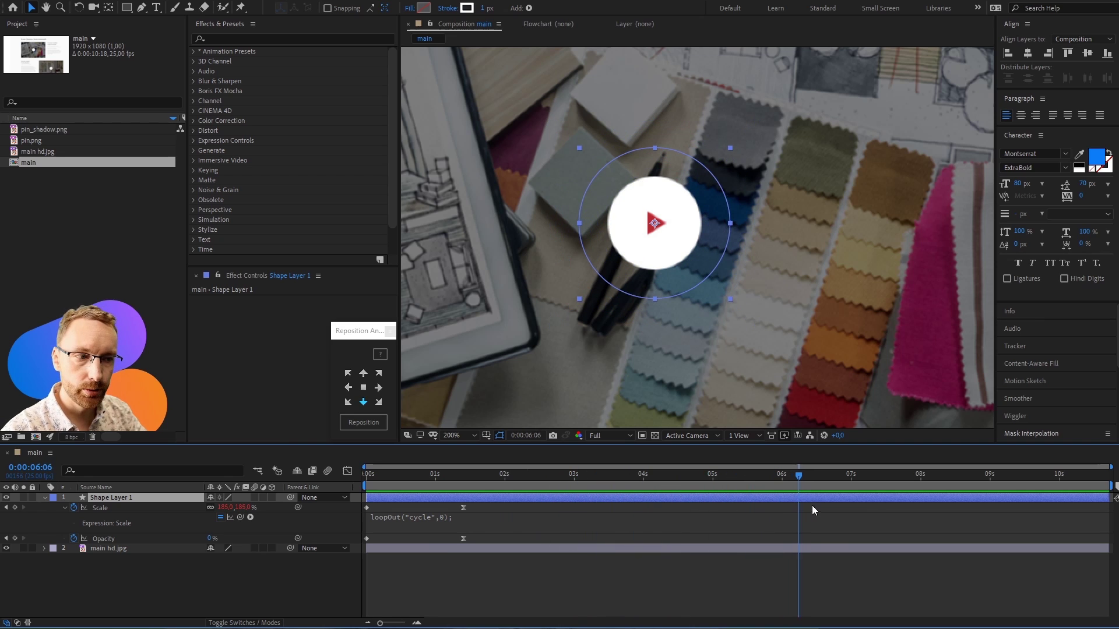
{"action": "left_click_drag", "start_coordinate": [796, 513], "coordinate": [462, 498]}
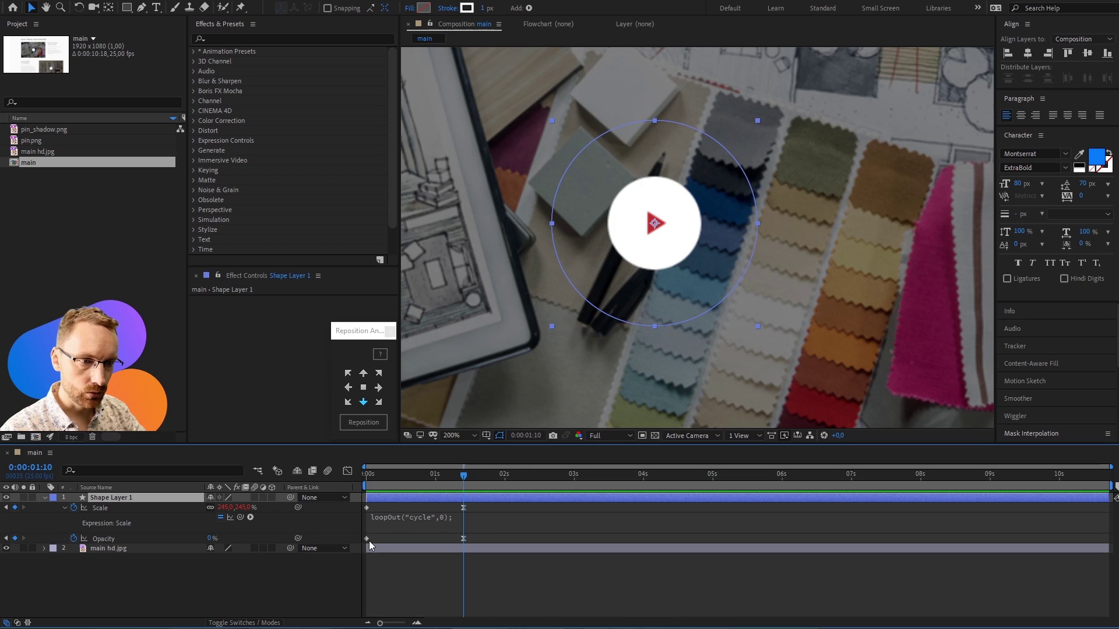
{"action": "mouse_move", "coordinate": [368, 538]}
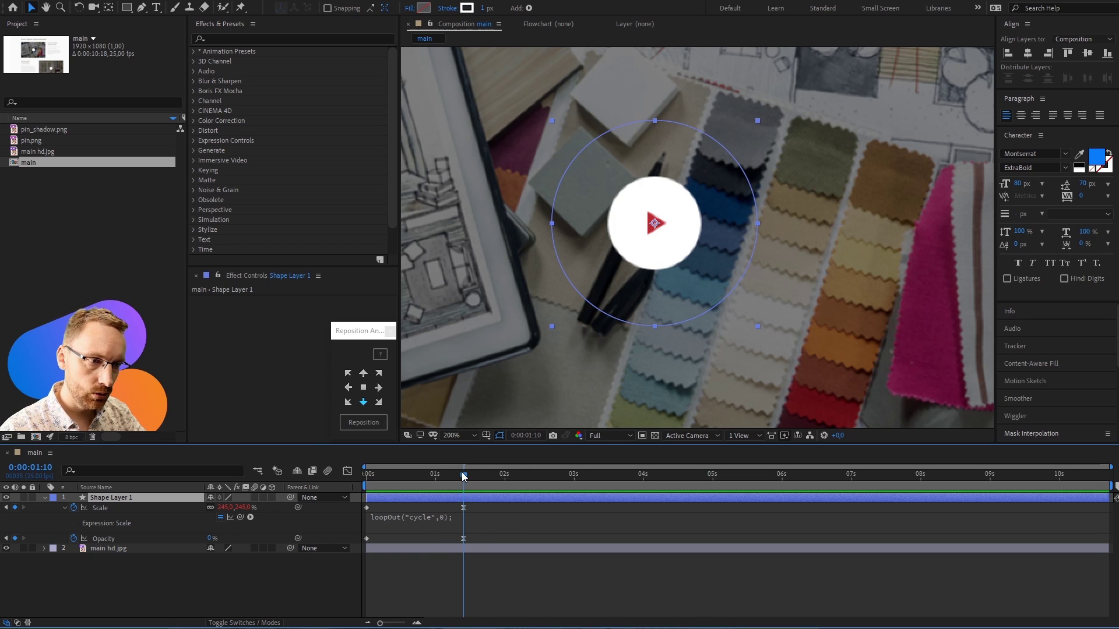
{"action": "mouse_move", "coordinate": [463, 473]}
{"action": "left_mouse_down"}
{"action": "mouse_move", "coordinate": [802, 476]}
{"action": "mouse_move", "coordinate": [507, 473]}
{"action": "left_mouse_up"}
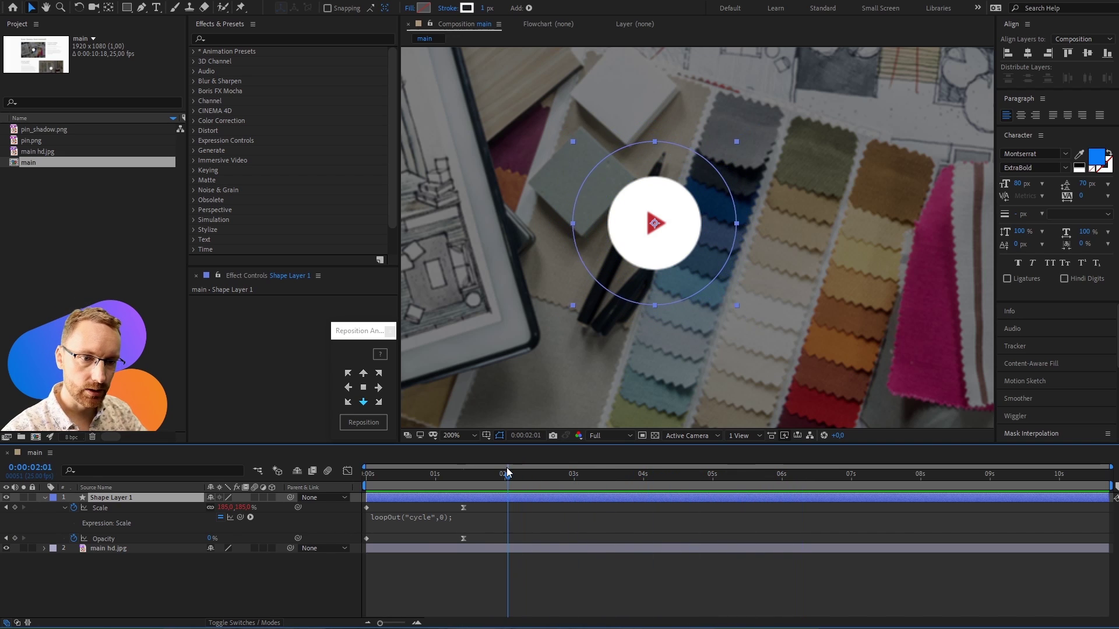
{"action": "left_click", "coordinate": [74, 538], "text": "alt"}
- Apply loopOut("cycle",0); to Opacity and preview the repeating fade
{"action": "left_click", "coordinate": [540, 596]}
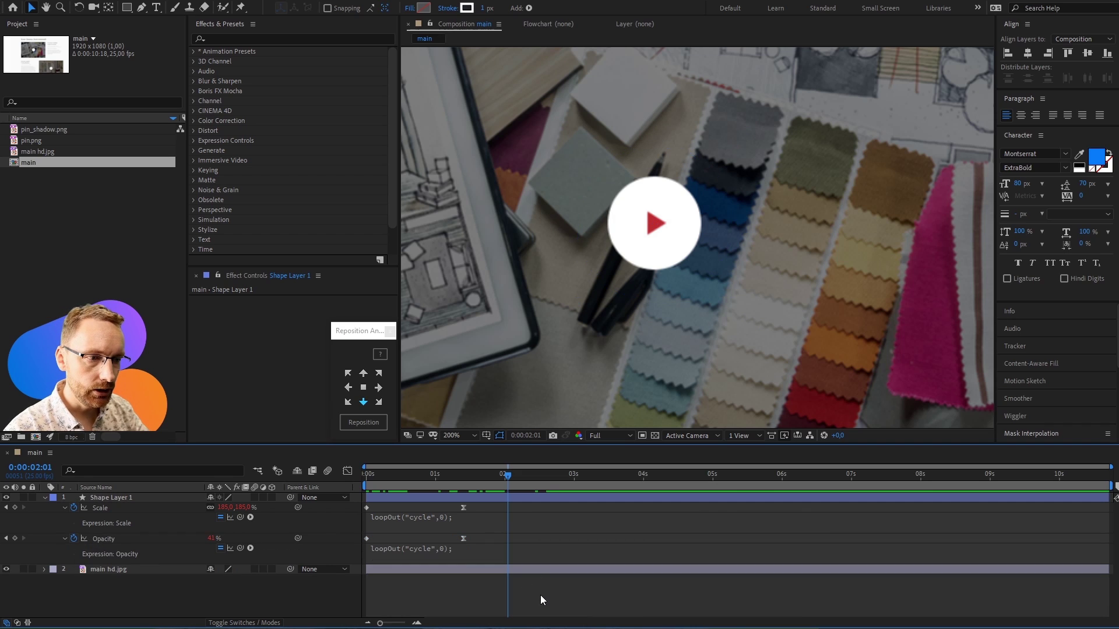
{"action": "key", "text": "Home"}
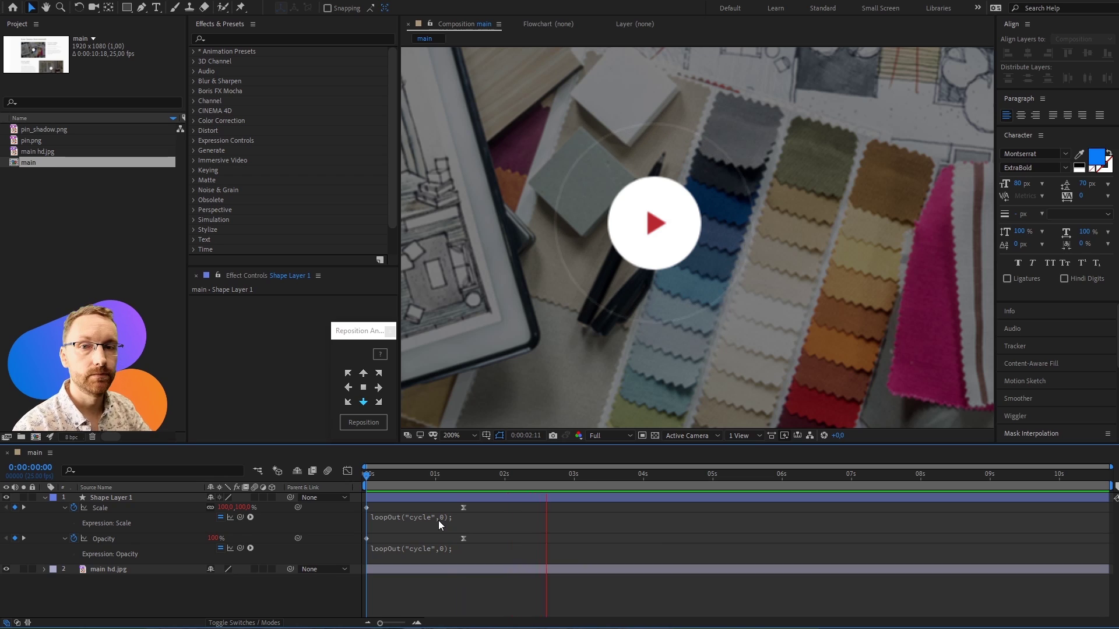
{"action": "key", "text": "space"}
- Try loopOut("pingpong",0); from Notepad on Scale and Opacity and preview it
{"action": "key", "text": "alt+Tab"}
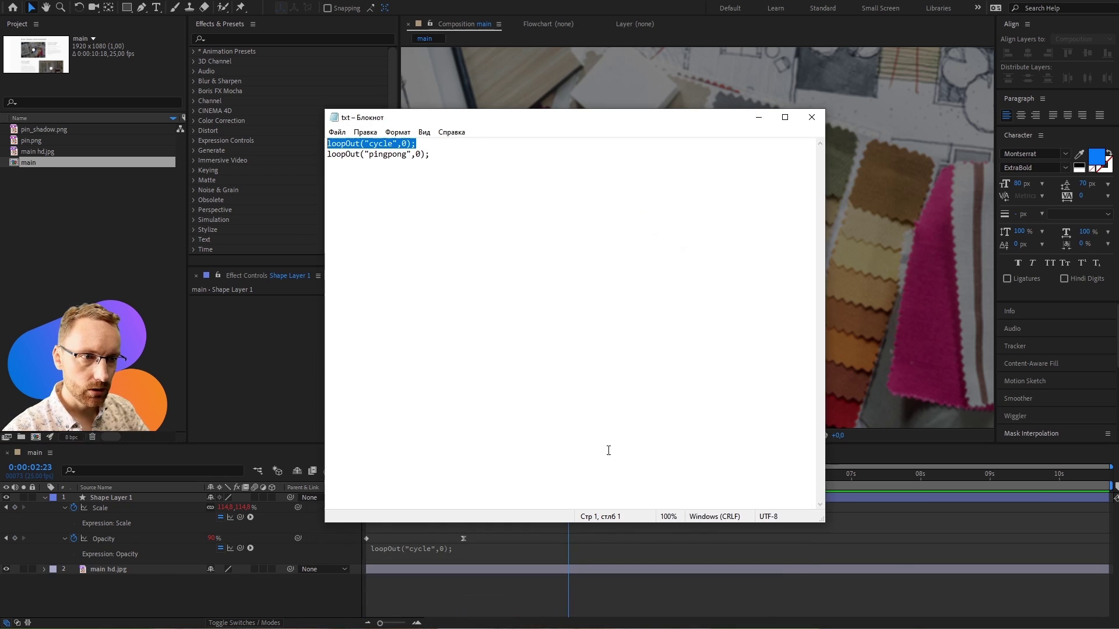
{"action": "left_click_drag", "start_coordinate": [440, 160], "coordinate": [326, 152]}
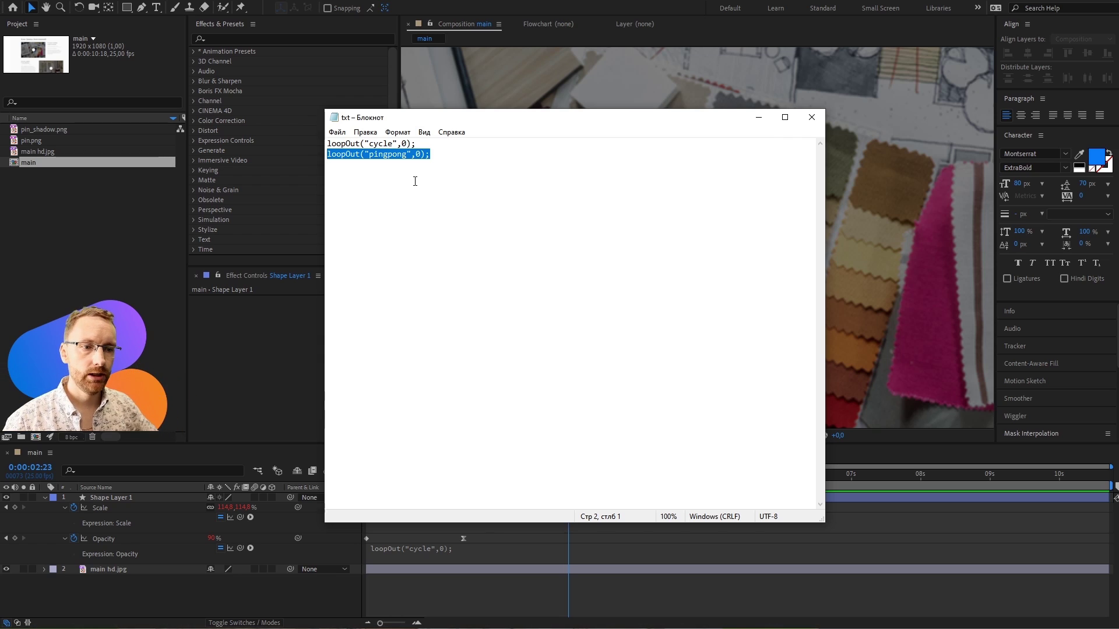
{"action": "left_click", "coordinate": [758, 117]}
{"action": "left_click", "coordinate": [472, 520]}
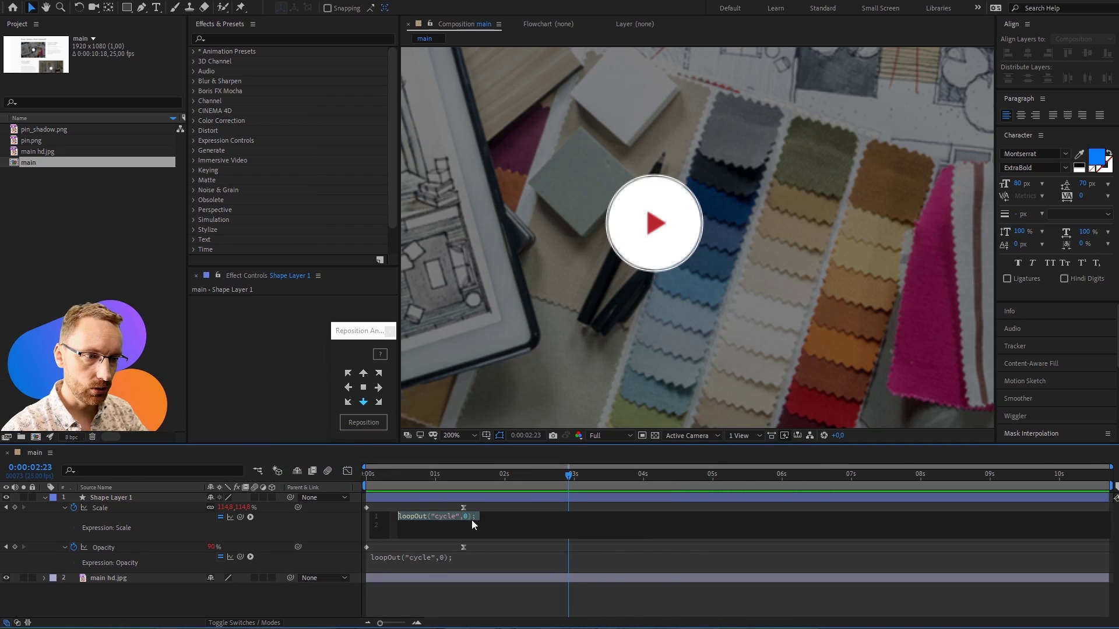
{"action": "left_click", "coordinate": [435, 557]}
{"action": "left_click", "coordinate": [447, 596]}
{"action": "key", "text": "Home"}
{"action": "key", "text": "space"}
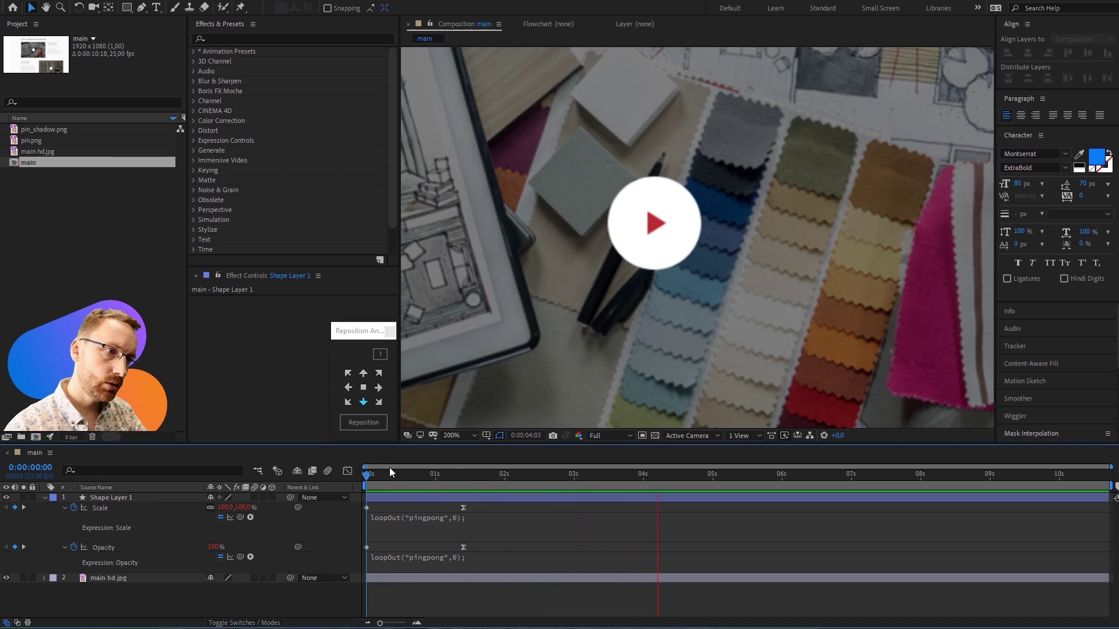
{"action": "key", "text": "space"}
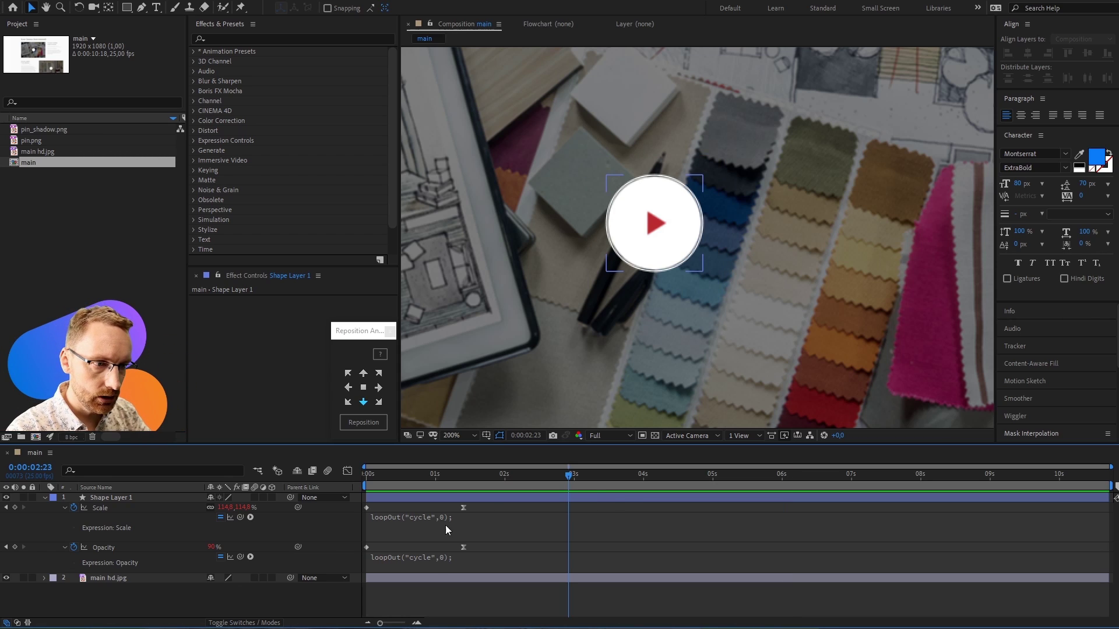
- Collapse Shape Layer 1's Scale and Opacity rows and preview the ring from the start
{"action": "left_click", "coordinate": [65, 508]}
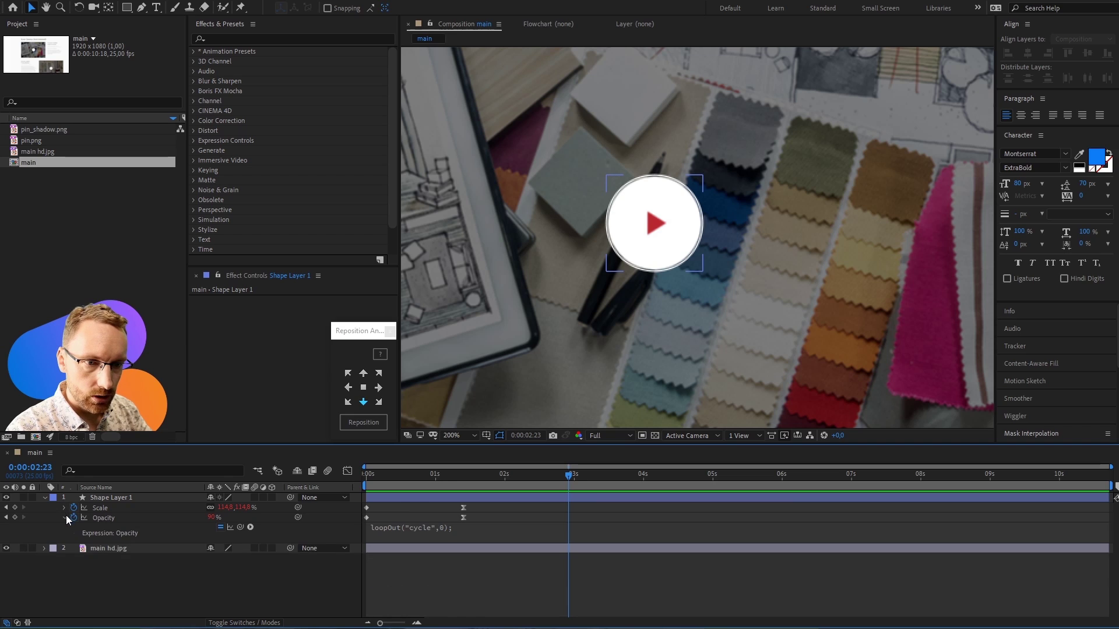
{"action": "left_click", "coordinate": [65, 517]}
{"action": "key", "text": "Home"}
{"action": "key", "text": "space"}
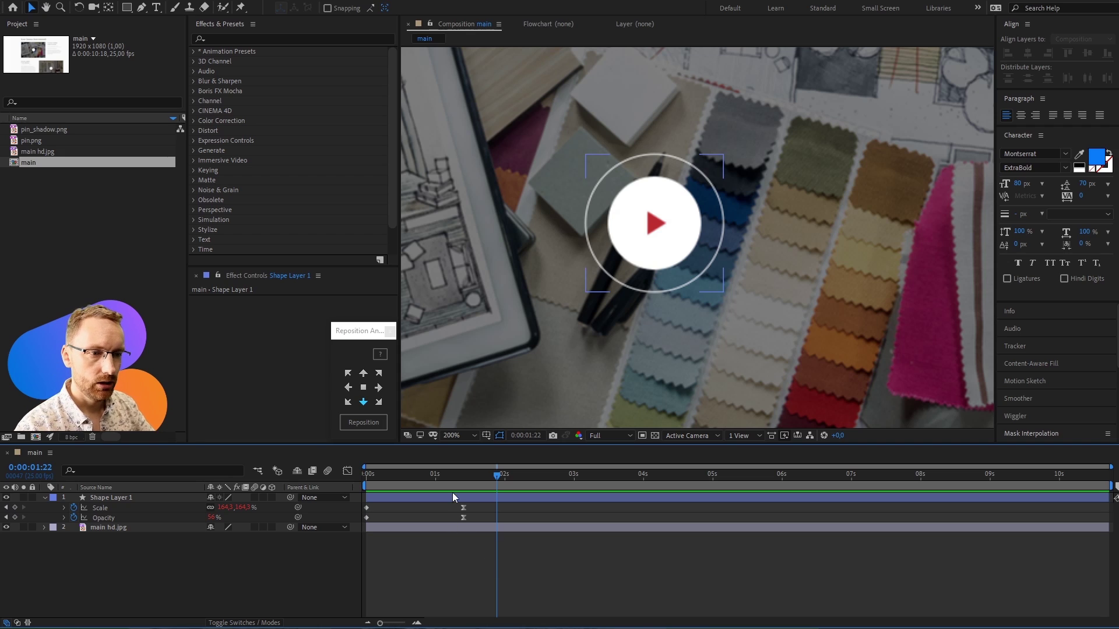
- Replay the preview to confirm the ring keeps pulsing, then select Shape Layer 1
{"action": "left_click", "coordinate": [422, 476]}
{"action": "key", "text": "Home"}
{"action": "key", "text": "space"}
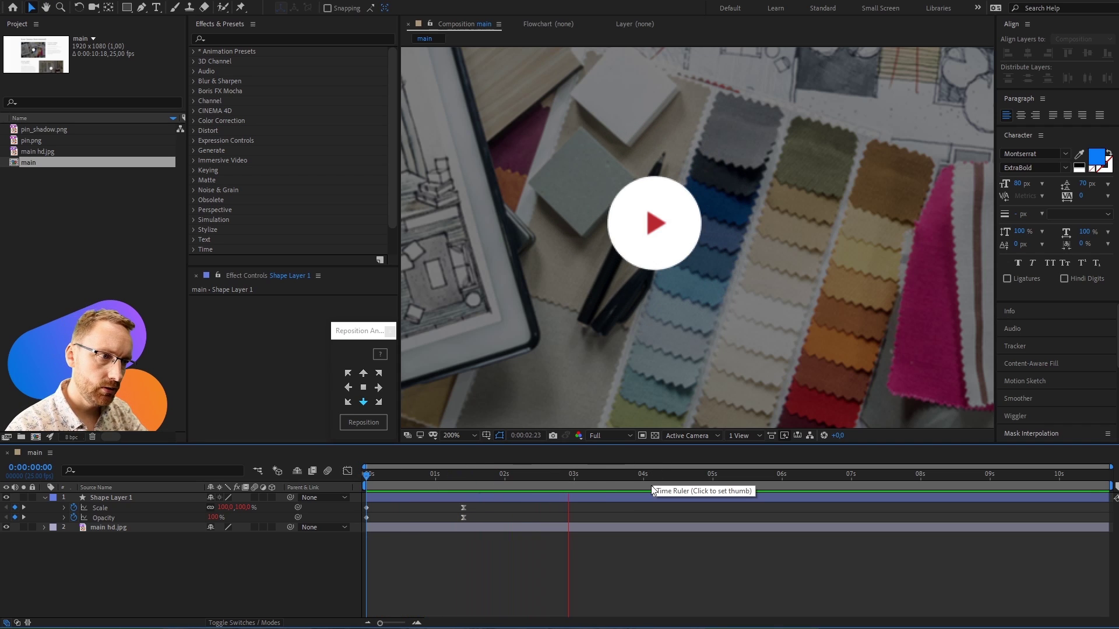
{"action": "key", "text": "space"}
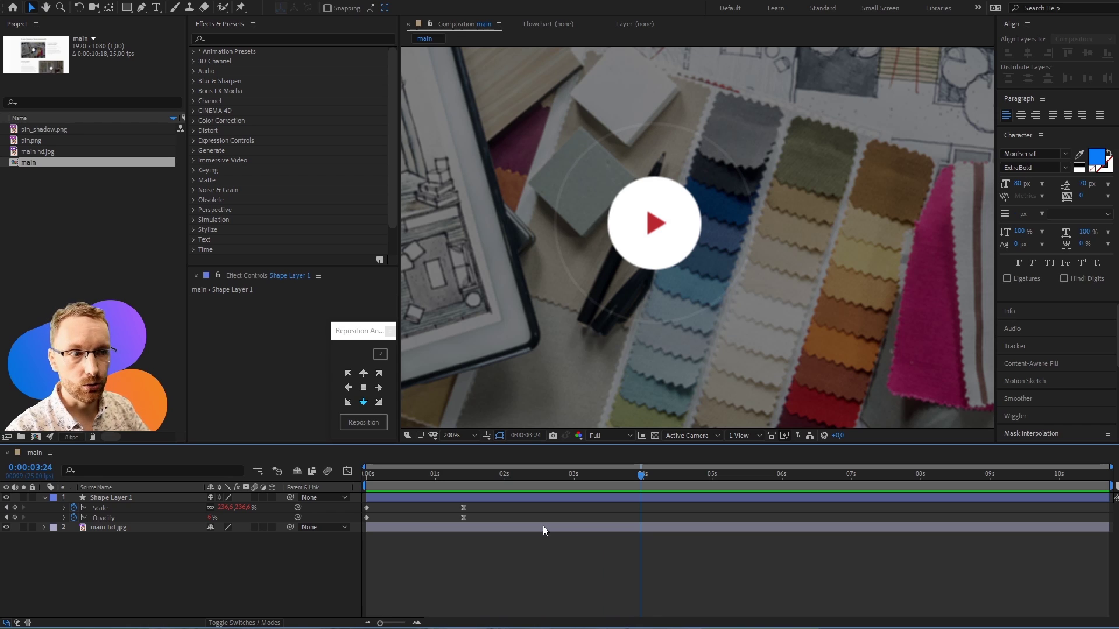
{"action": "key", "text": "space"}
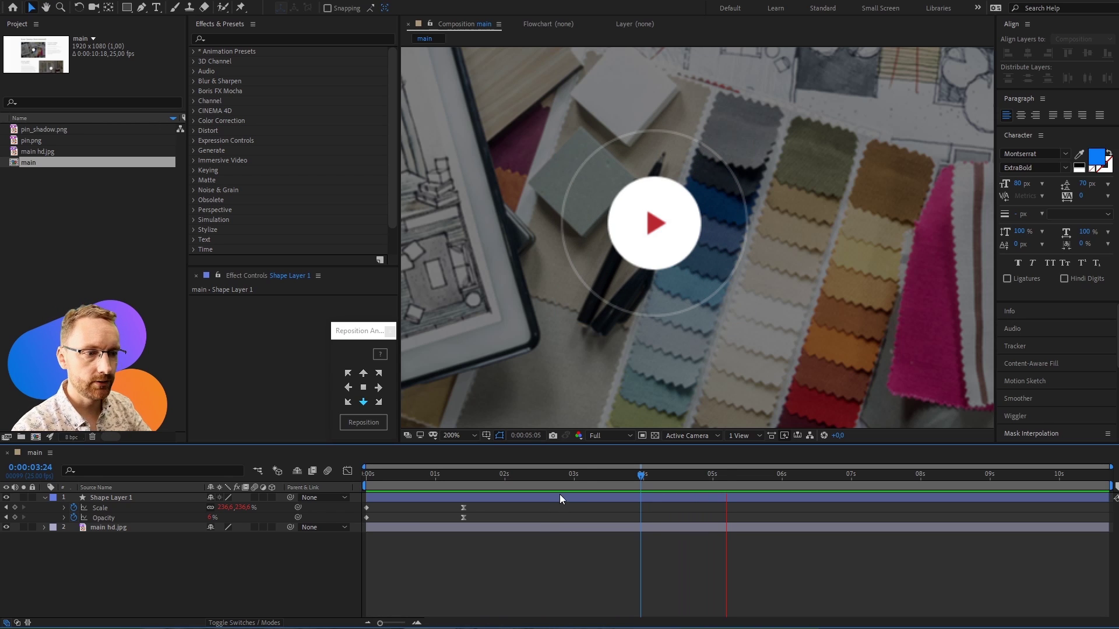
{"action": "key", "text": "space"}
{"action": "left_click", "coordinate": [486, 502]}
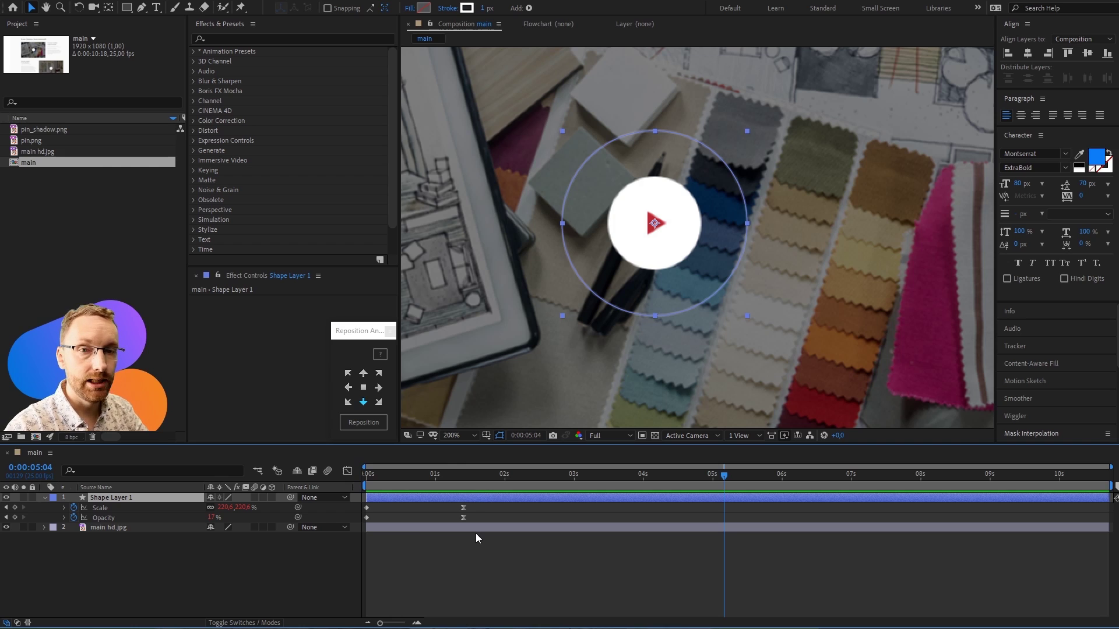
- Duplicate the ring layer and start the copy about 0.6 s later, previewing the result
{"action": "key", "text": "ctrl+d"}
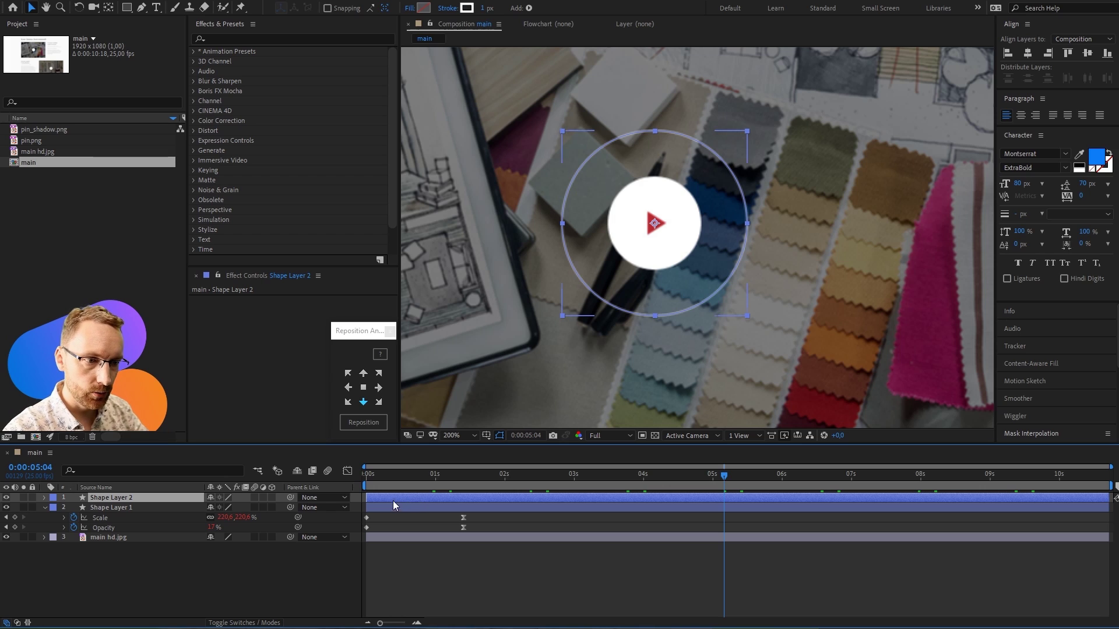
{"action": "left_click_drag", "start_coordinate": [390, 494], "coordinate": [431, 496]}
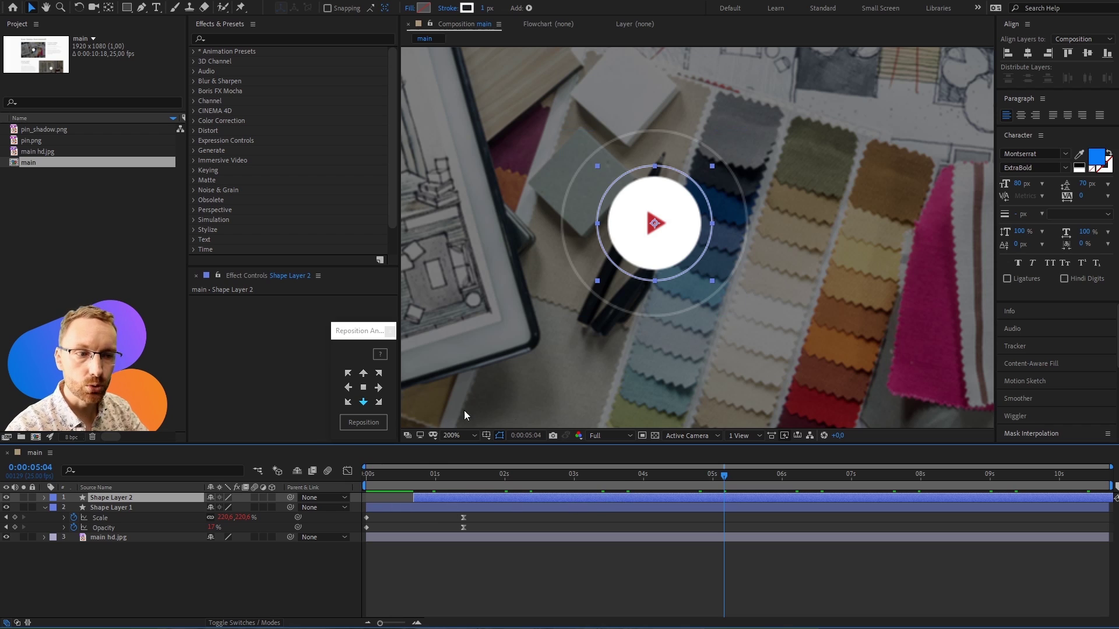
{"action": "key", "text": "Home"}
{"action": "key", "text": "space"}
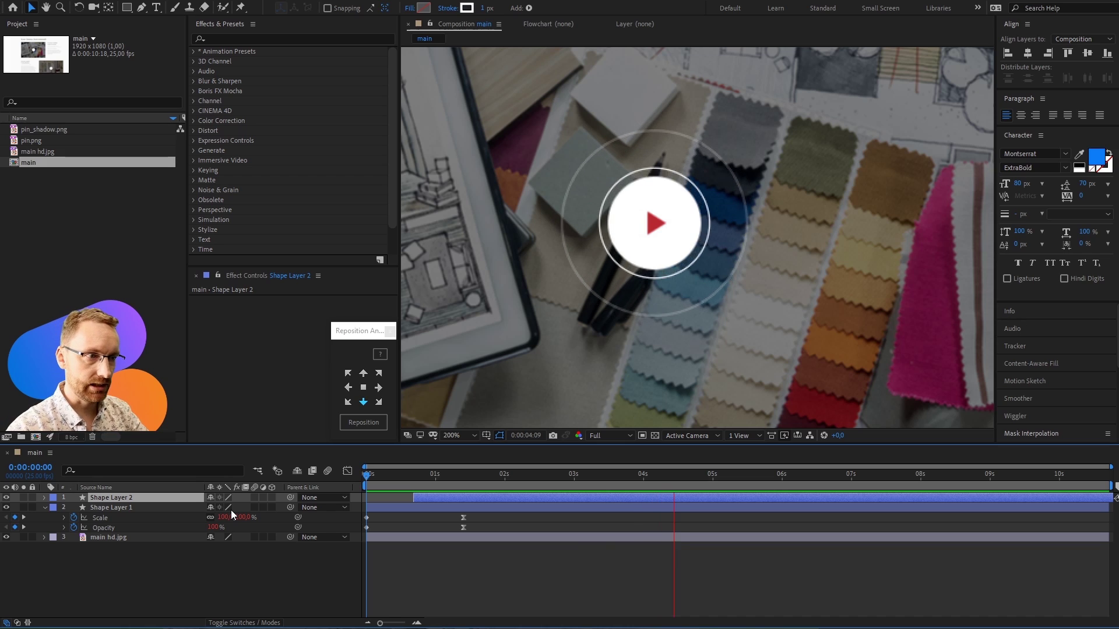
{"action": "key", "text": "space"}
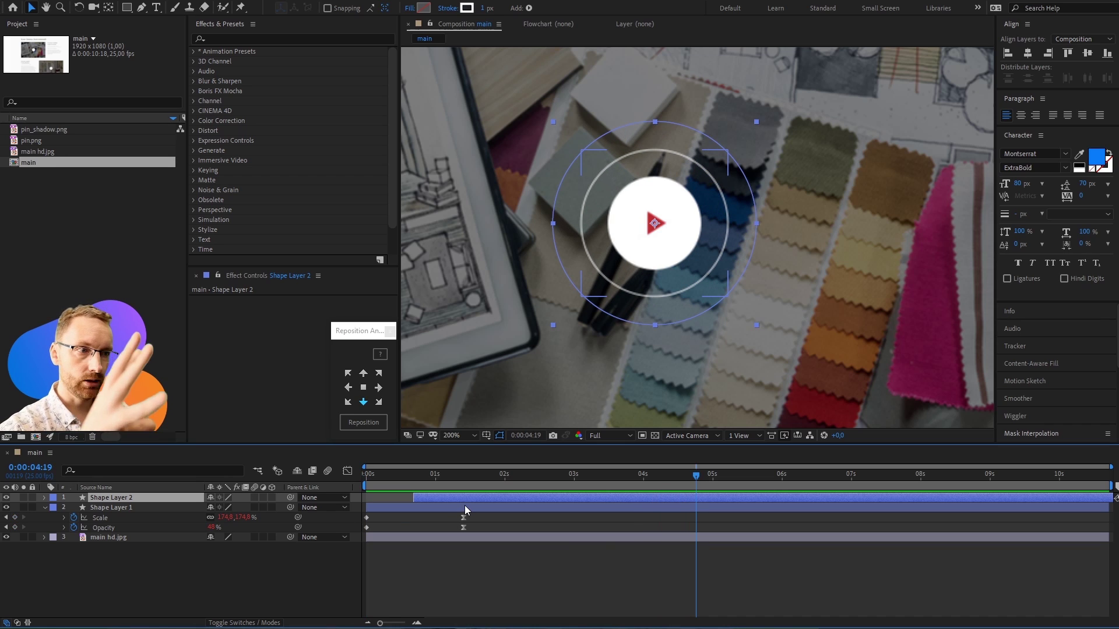
- Fine-tune Shape Layer 2's start a few frames after Shape Layer 1, previewing until it looks right
{"action": "left_click_drag", "start_coordinate": [434, 496], "coordinate": [408, 496]}
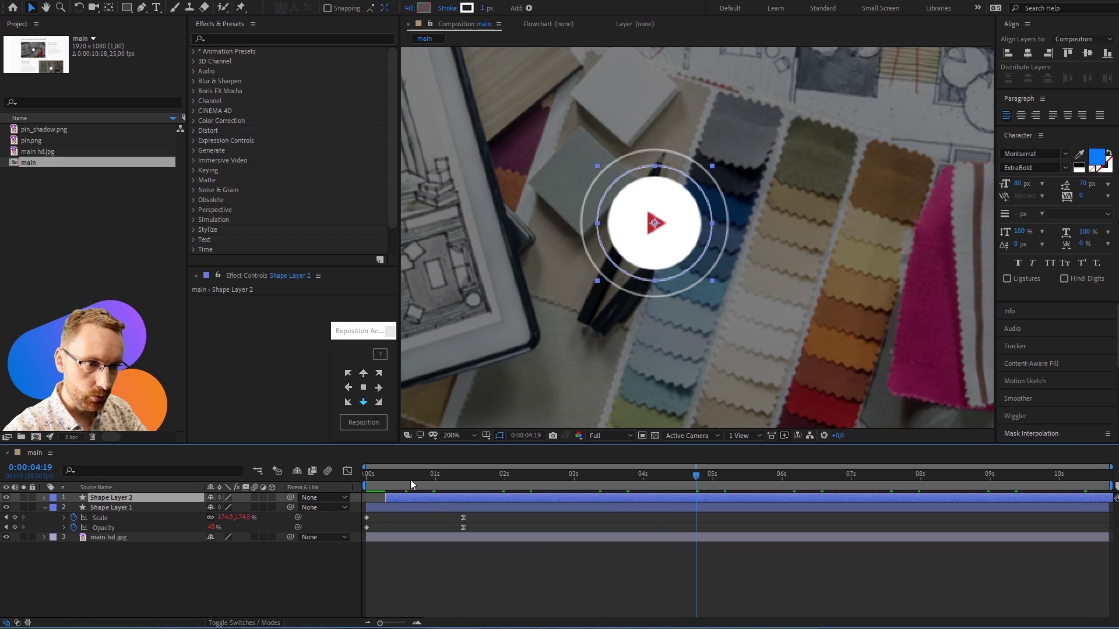
{"action": "key", "text": "Home"}
{"action": "key", "text": "space"}
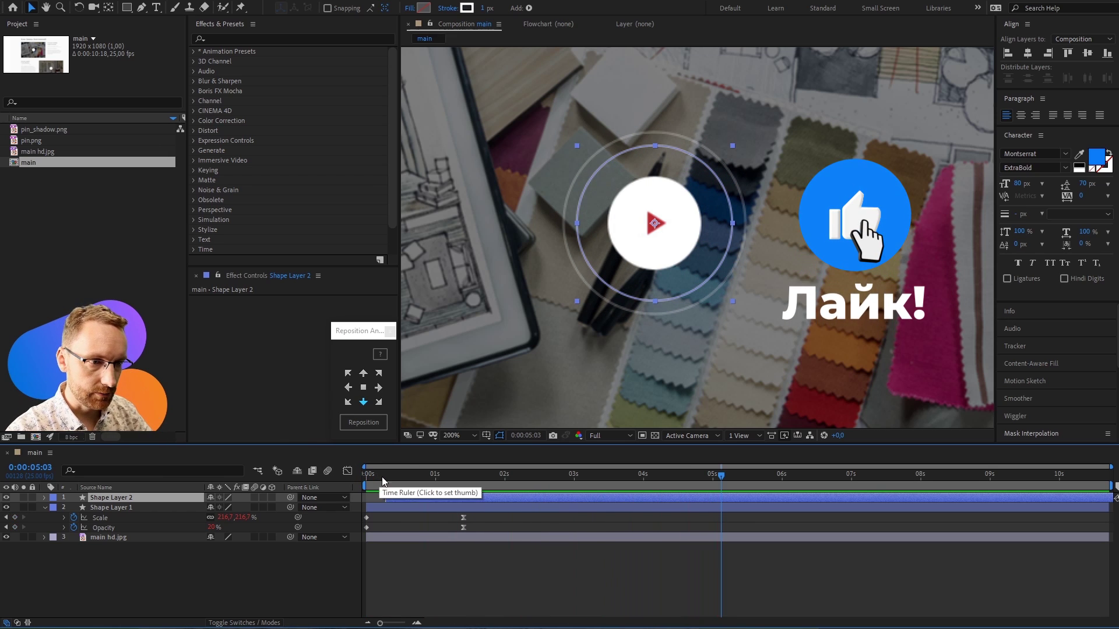
{"action": "left_click_drag", "start_coordinate": [407, 497], "coordinate": [466, 500]}
{"action": "key", "text": "space"}
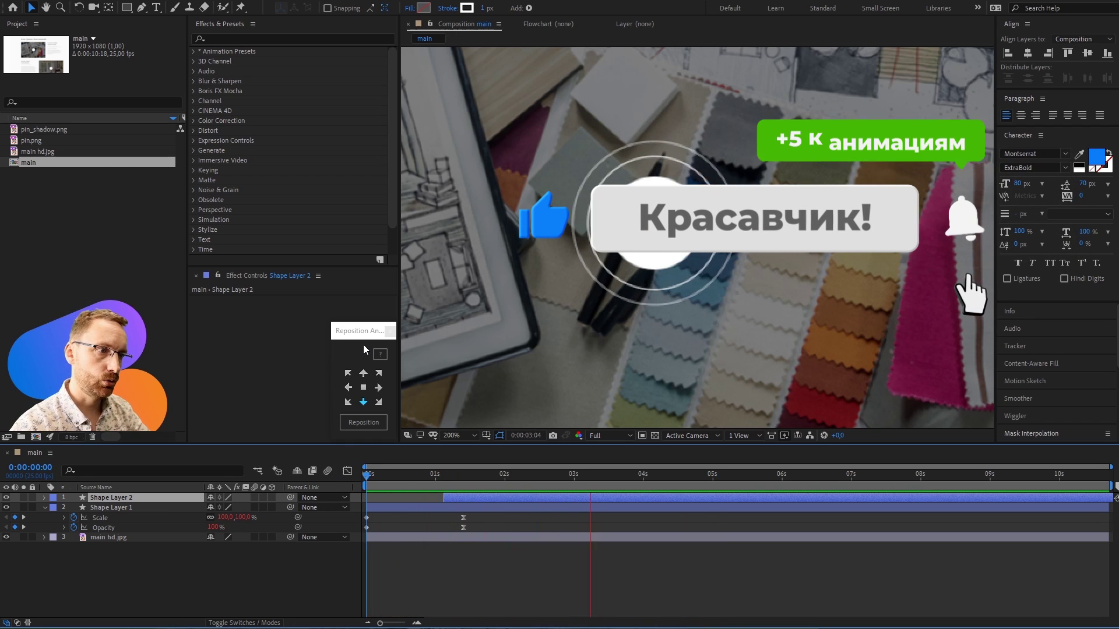
{"action": "key", "text": "space"}
{"action": "left_click_drag", "start_coordinate": [475, 499], "coordinate": [407, 494]}
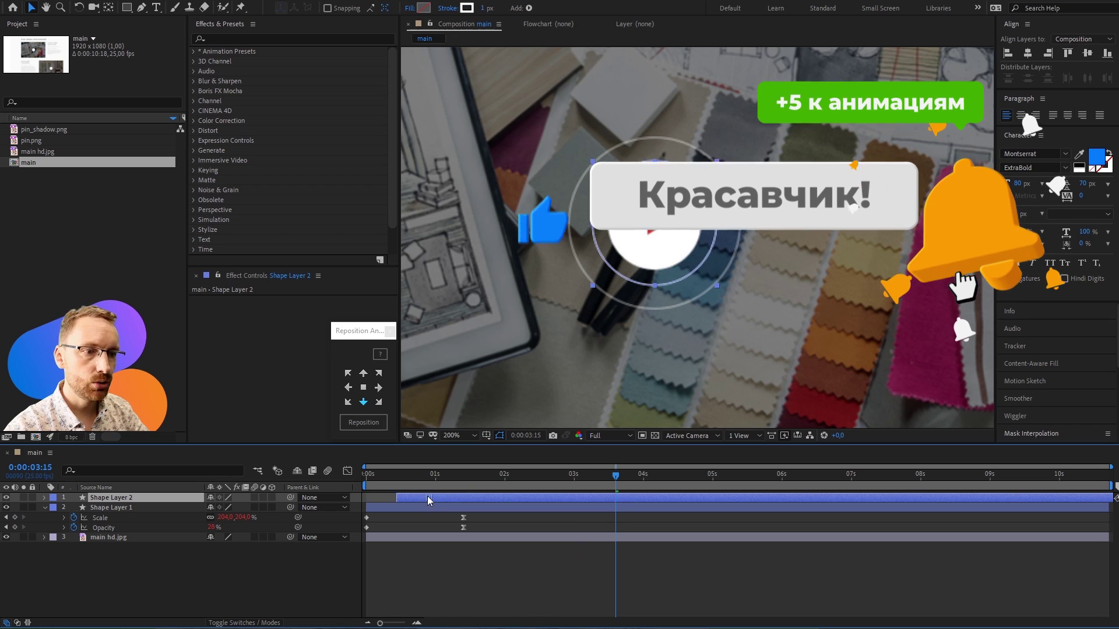
- Duplicate Shape Layer 2 as Shape Layer 3 and delay its start further
{"action": "key", "text": "ctrl+d"}
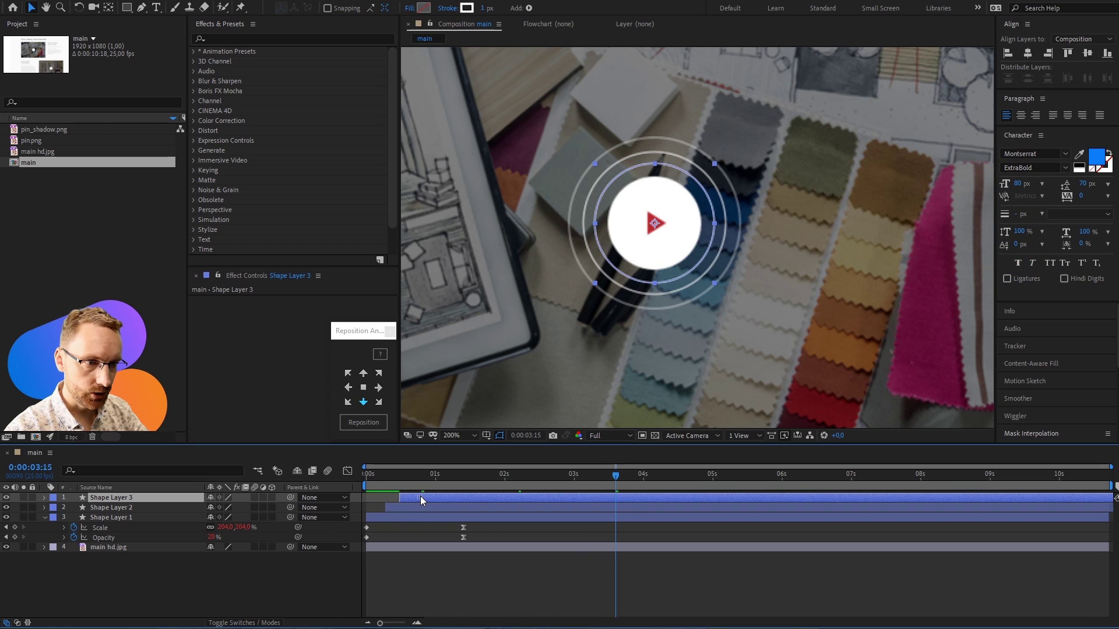
{"action": "left_click_drag", "start_coordinate": [420, 500], "coordinate": [423, 496]}
{"action": "key", "text": "space"}
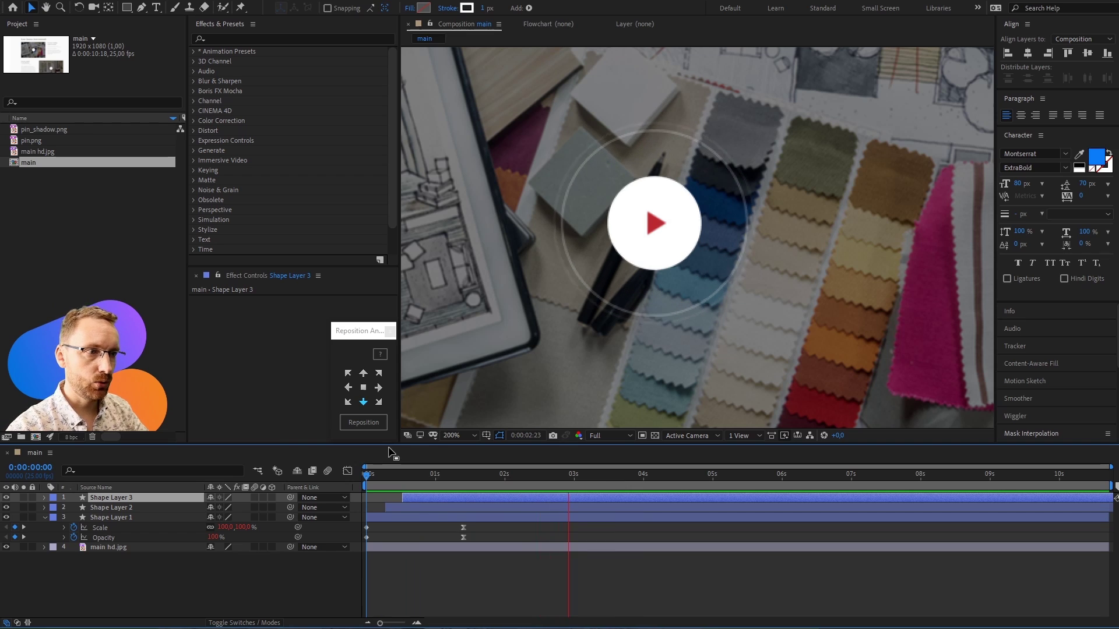
{"action": "key", "text": "space"}
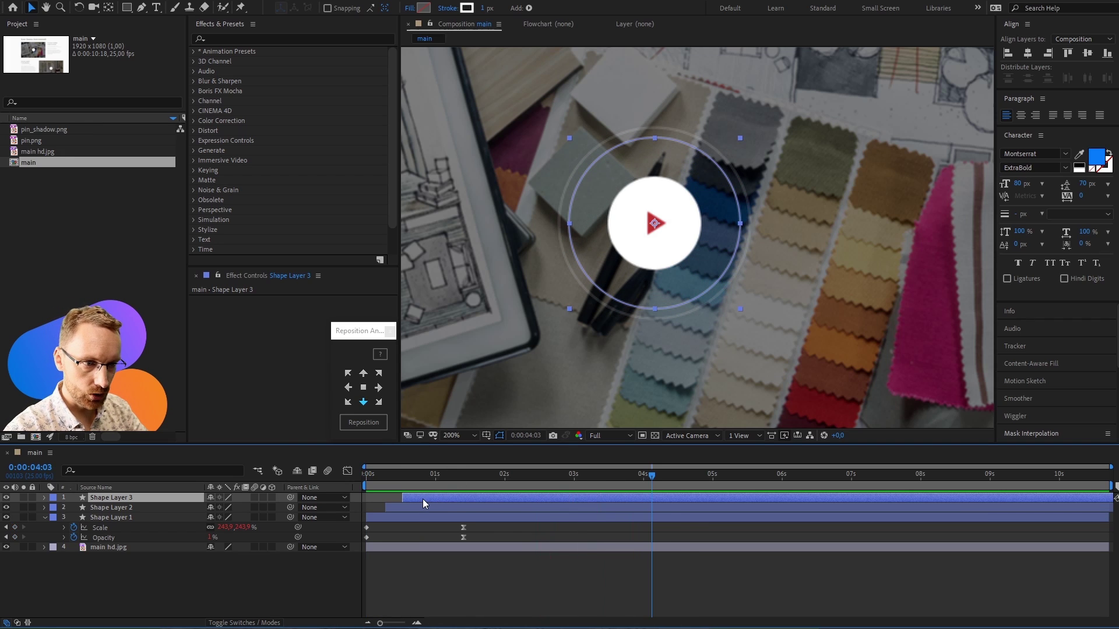
{"action": "left_click_drag", "start_coordinate": [422, 499], "coordinate": [464, 497]}
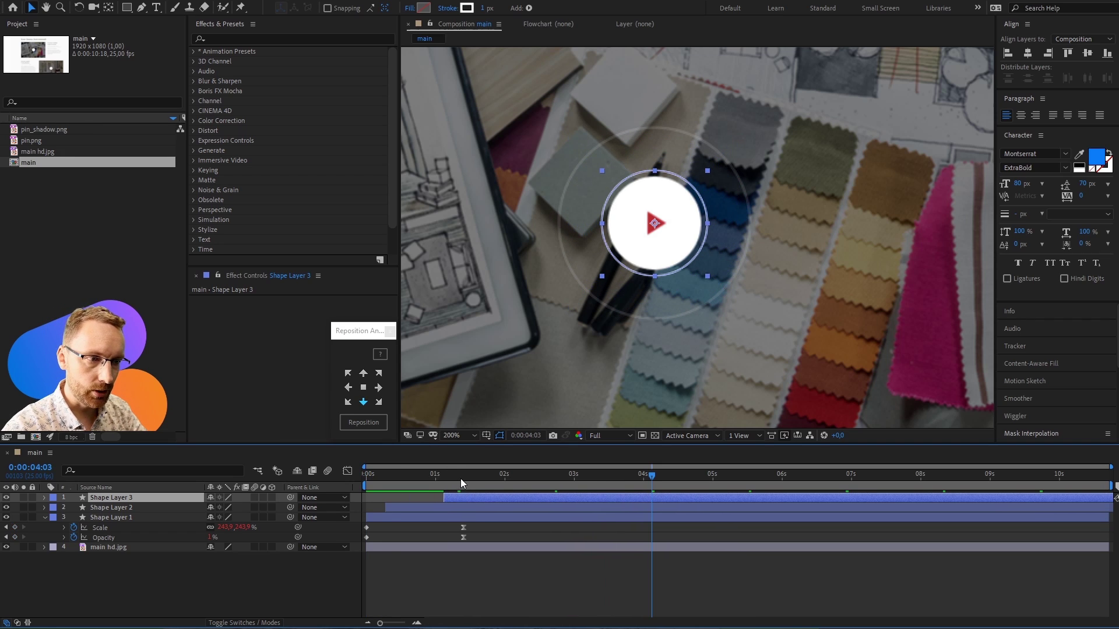
{"action": "key", "text": "Home"}
{"action": "key", "text": "space"}
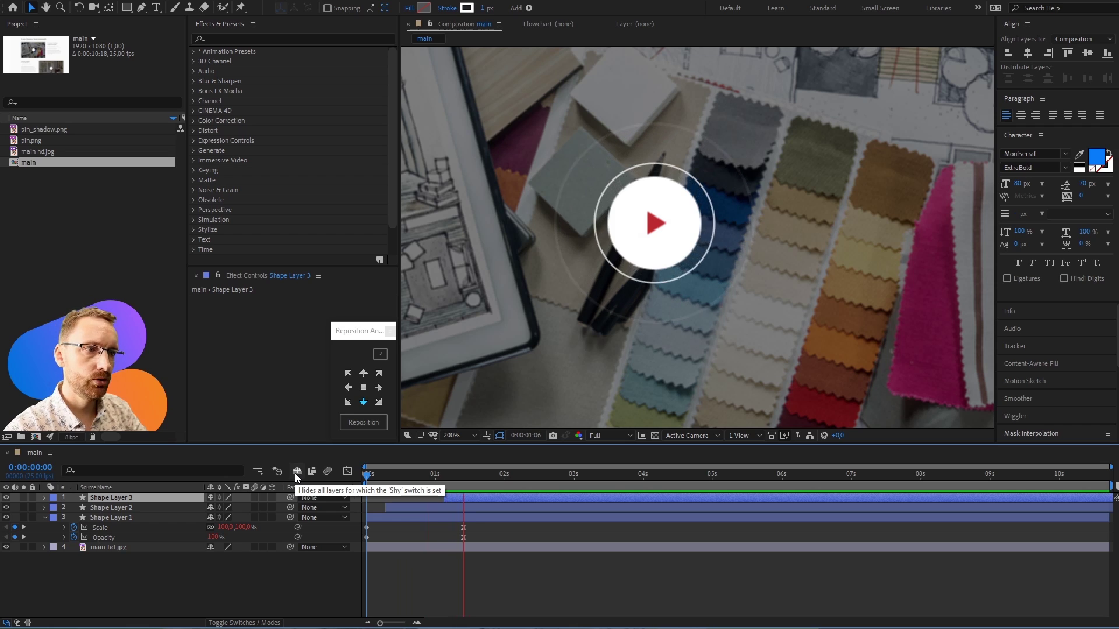
{"action": "key", "text": "space"}
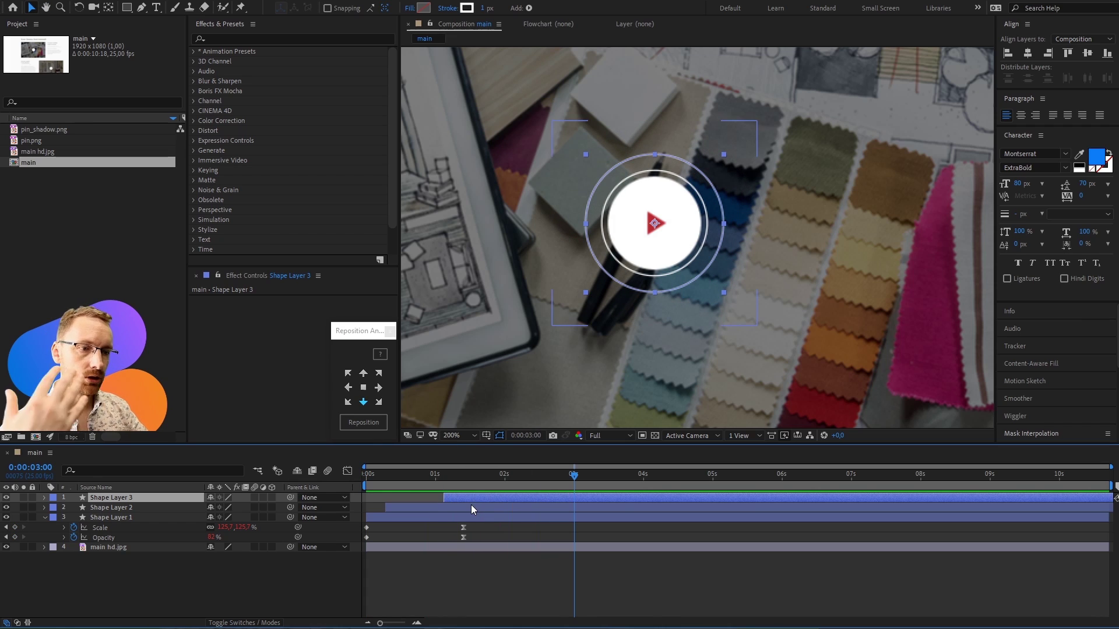
- Nudge Shape Layer 3's start slightly earlier, preview, and select all three ring layers
{"action": "left_click_drag", "start_coordinate": [471, 498], "coordinate": [406, 509]}
{"action": "key", "text": "space"}
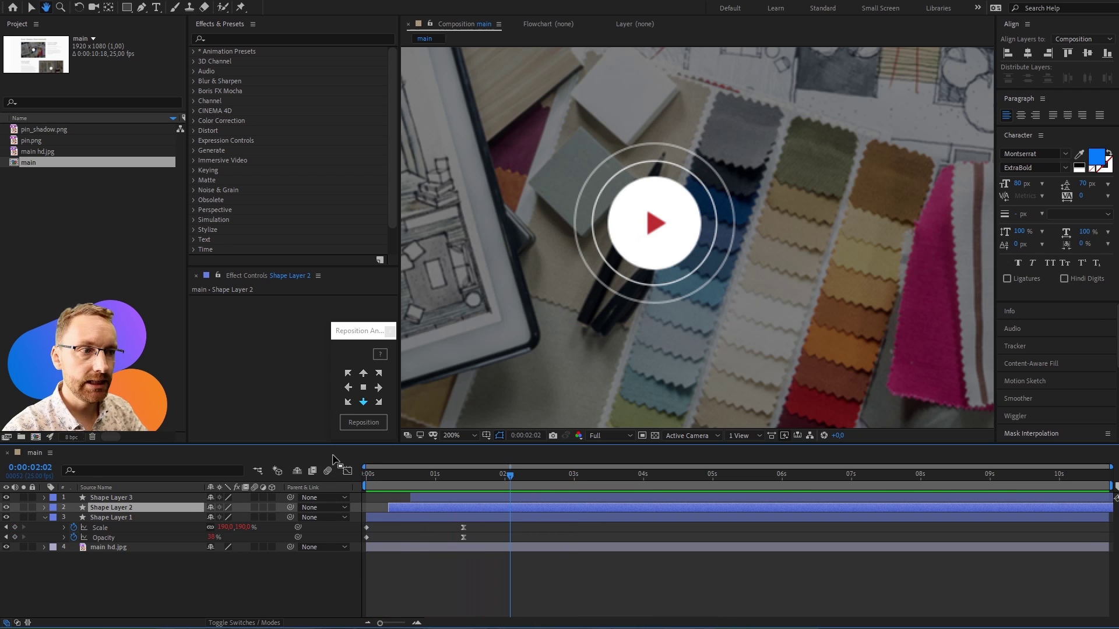
{"action": "key", "text": "space"}
{"action": "left_click", "coordinate": [473, 515]}
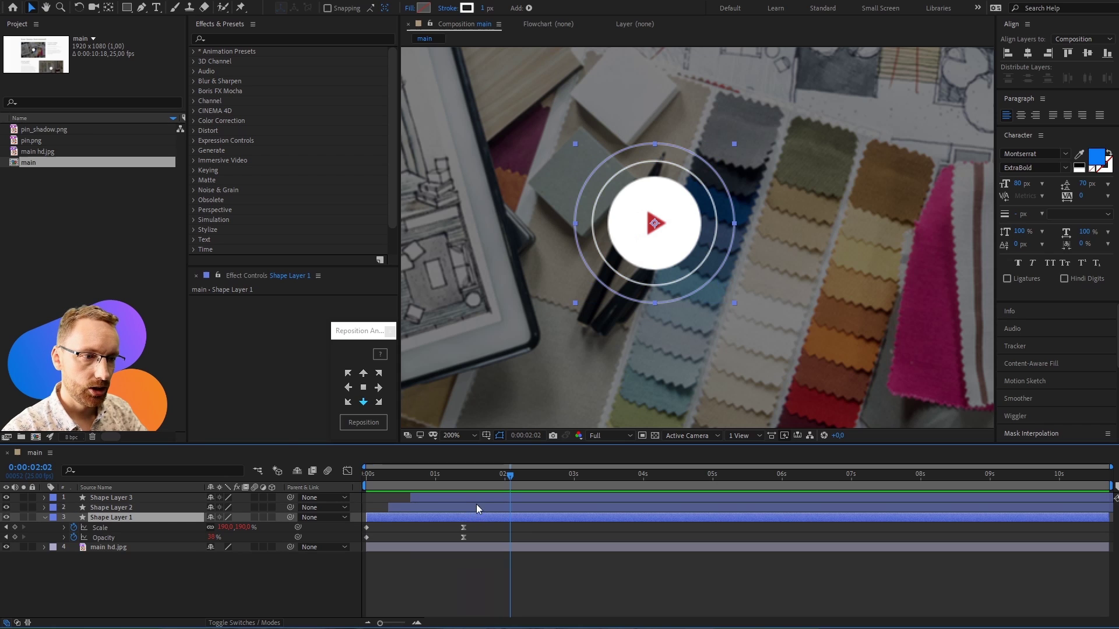
{"action": "left_click", "coordinate": [481, 498], "text": "shift"}
- Pre-compose the three selected ring layers into a new composition named 'play'
{"action": "right_click", "coordinate": [481, 496]}
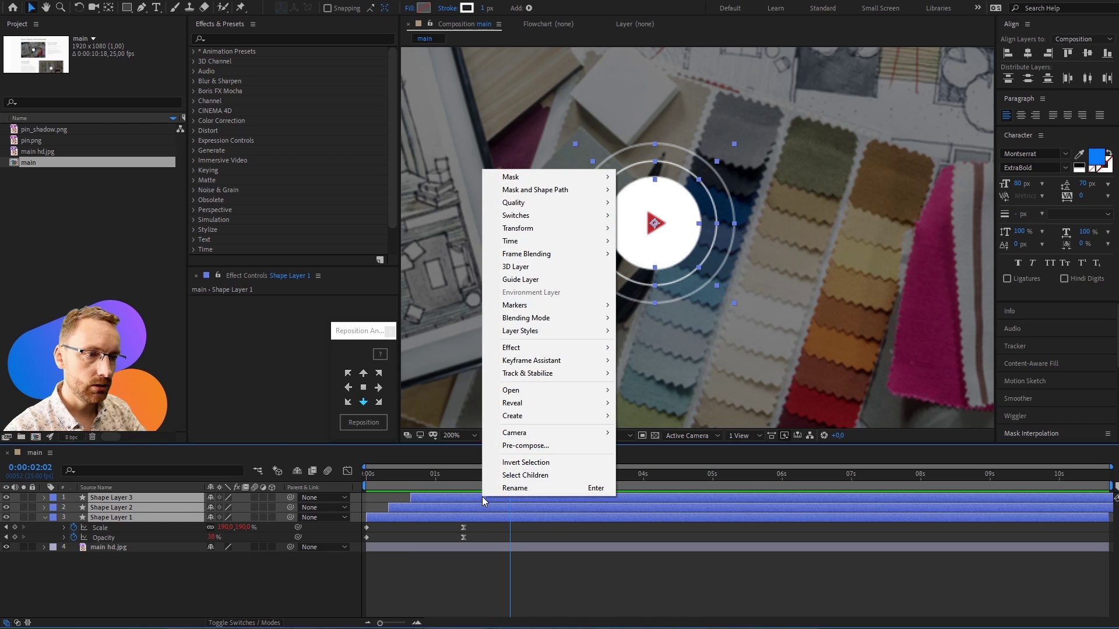
{"action": "left_click", "coordinate": [554, 446]}
{"action": "type", "text": "play"}
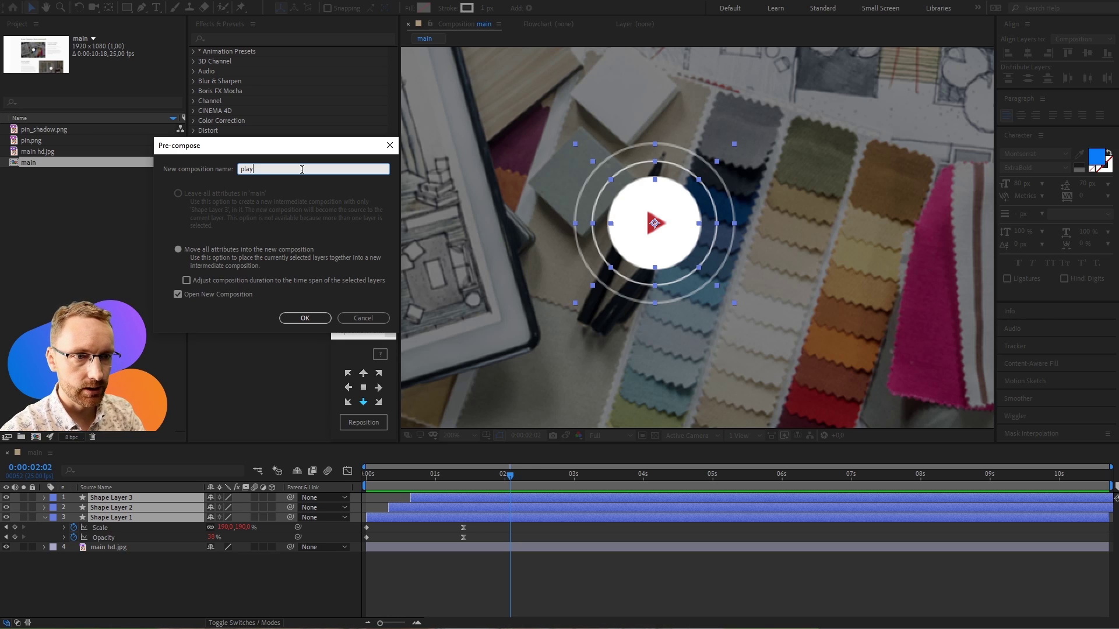
{"action": "key", "text": "Return"}
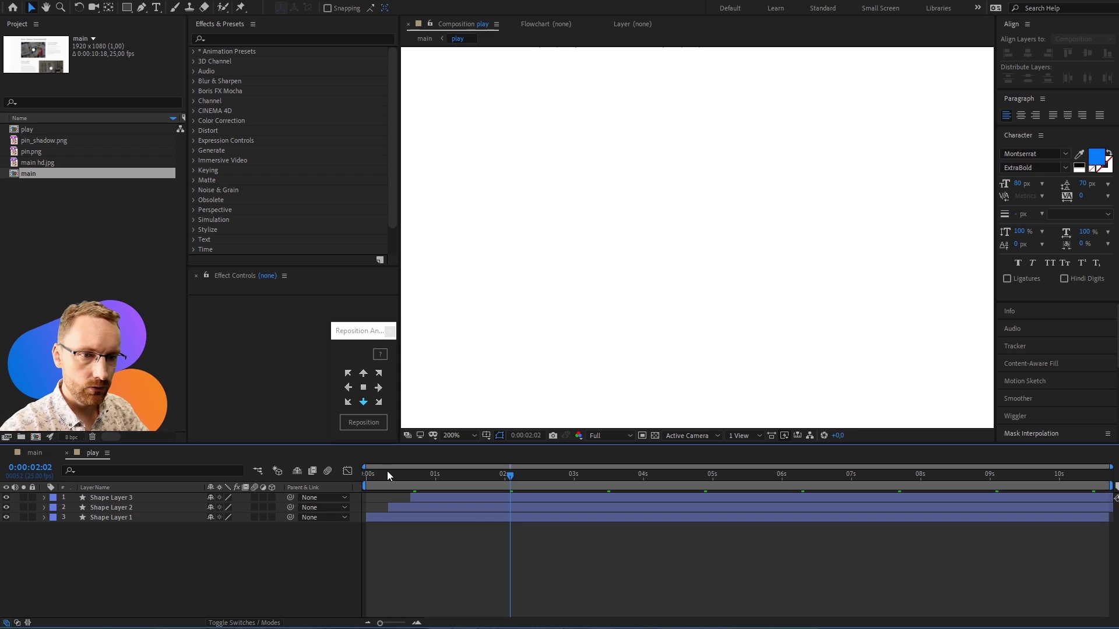
- Adjust the viewer zoom and return to the play composition at 50%
{"action": "key", "text": "h"}
{"action": "scroll", "coordinate": [779, 145], "scroll_direction": "down", "scroll_amount": 1}
{"action": "key", "text": "comma"}
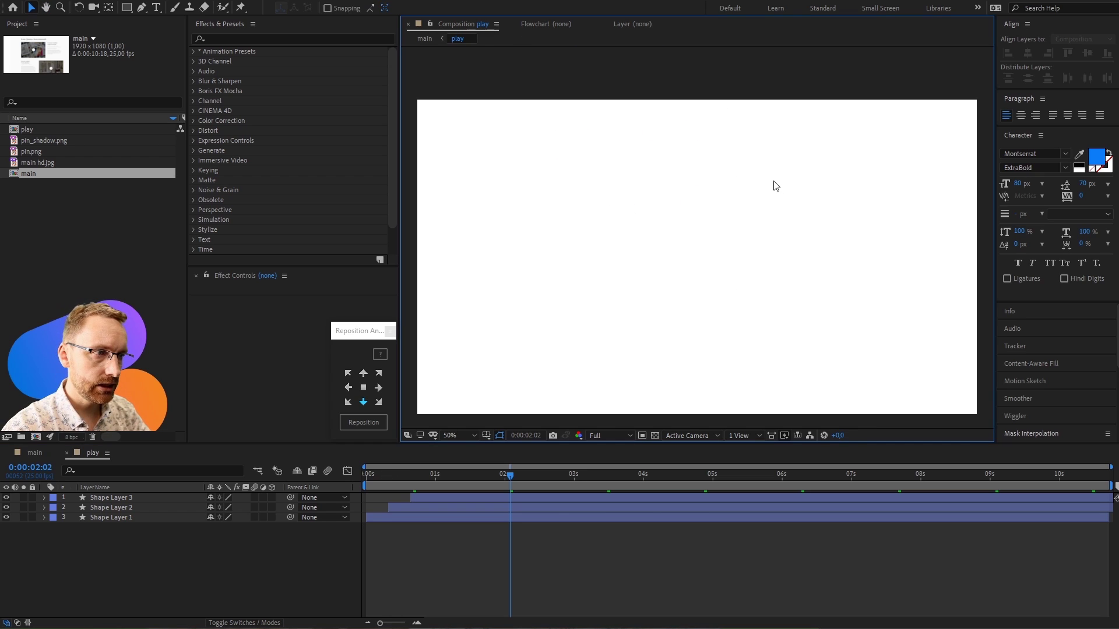
{"action": "key", "text": "comma"}
{"action": "key", "text": "period"}
{"action": "key", "text": "comma"}
{"action": "key", "text": "v"}
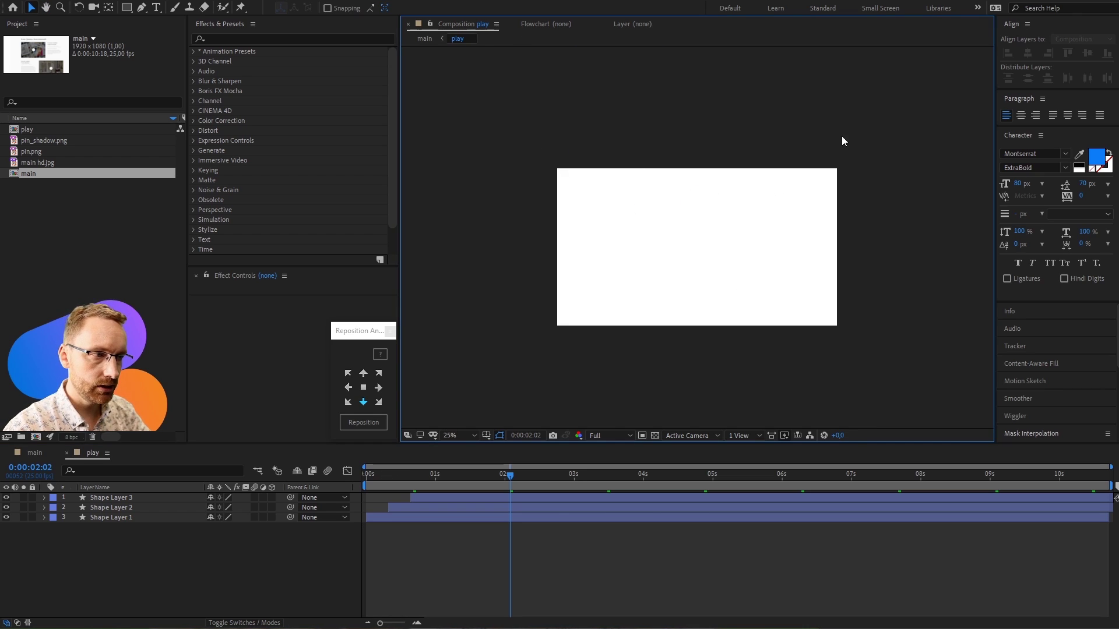
{"action": "key", "text": "comma"}
{"action": "key", "text": "comma"}
{"action": "key", "text": "comma"}
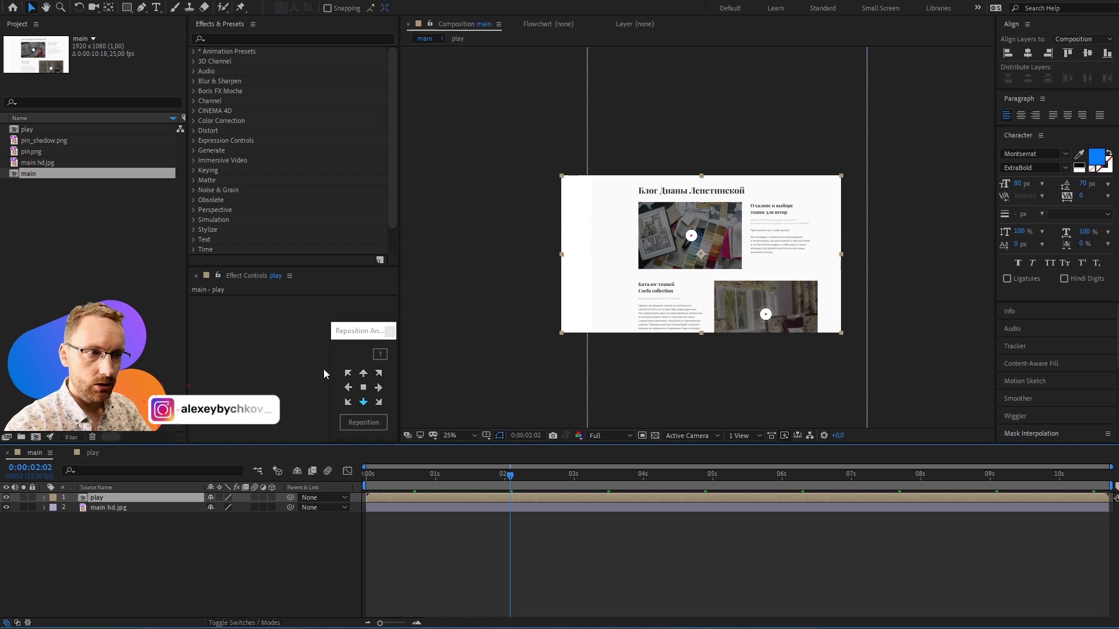
{"action": "left_click", "coordinate": [93, 453]}
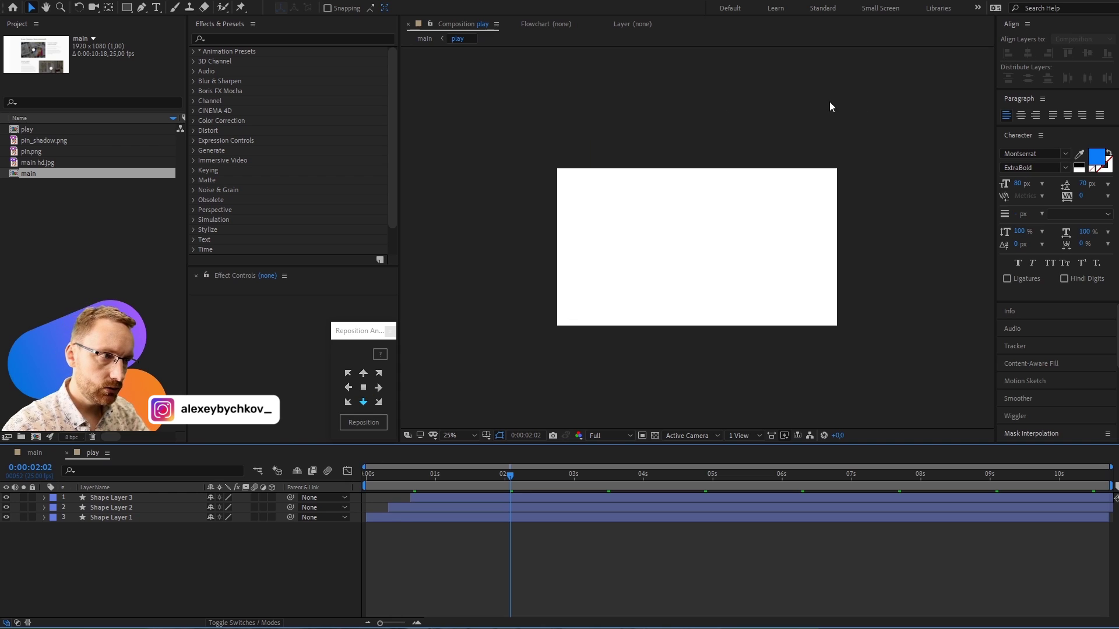
{"action": "key", "text": "period"}
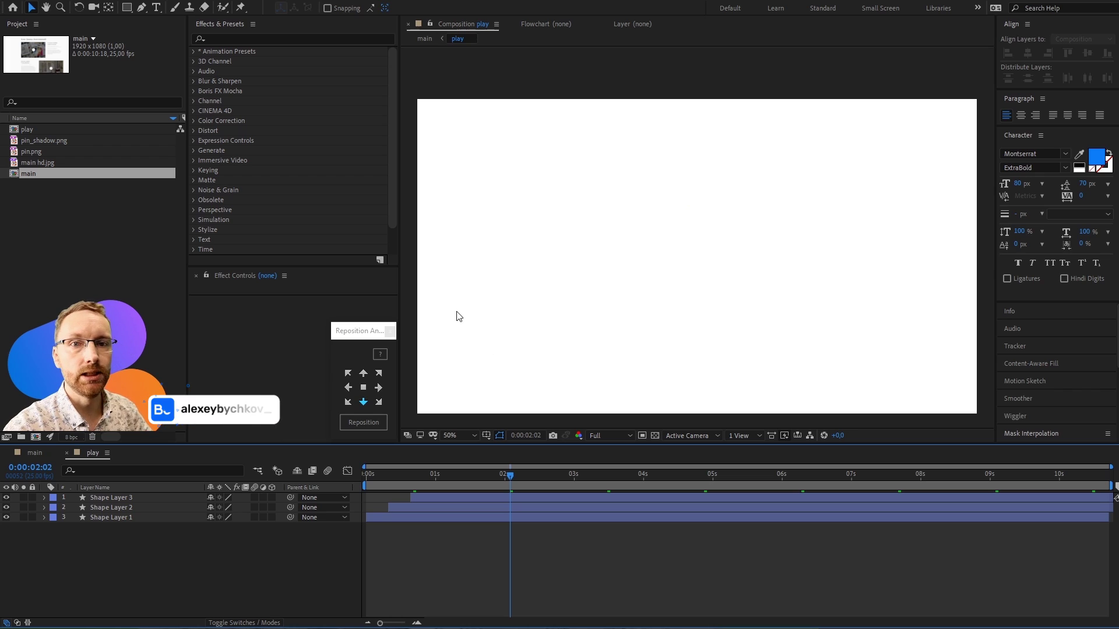
- Start a new 1920×1080 gray solid layer from the timeline's New menu
{"action": "right_click", "coordinate": [173, 541]}
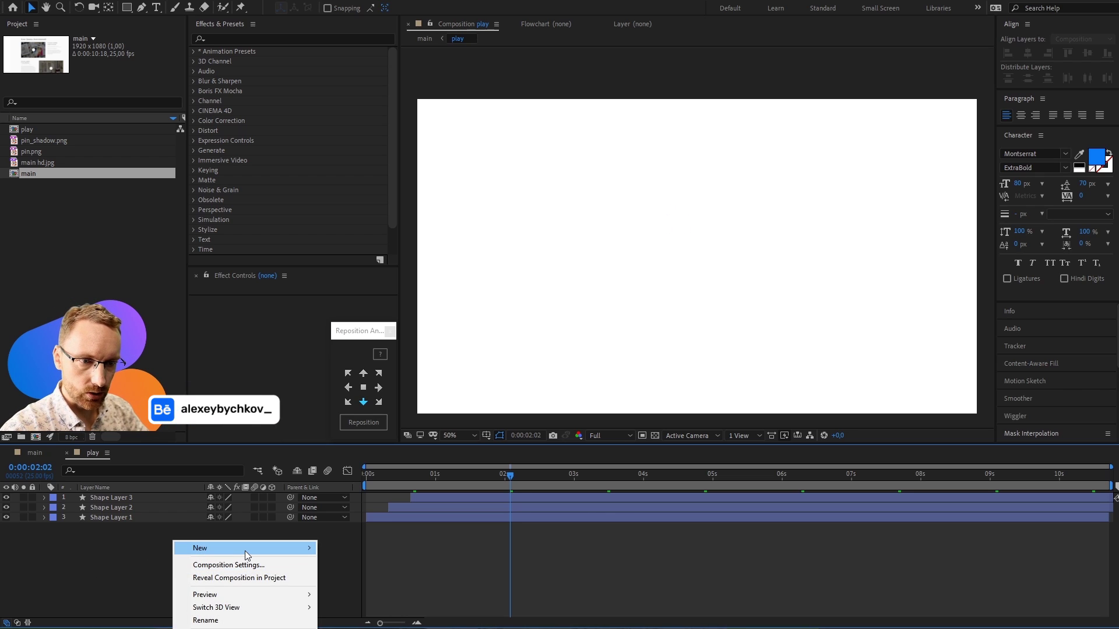
{"action": "mouse_move", "coordinate": [253, 551]}
{"action": "left_click", "coordinate": [374, 574]}
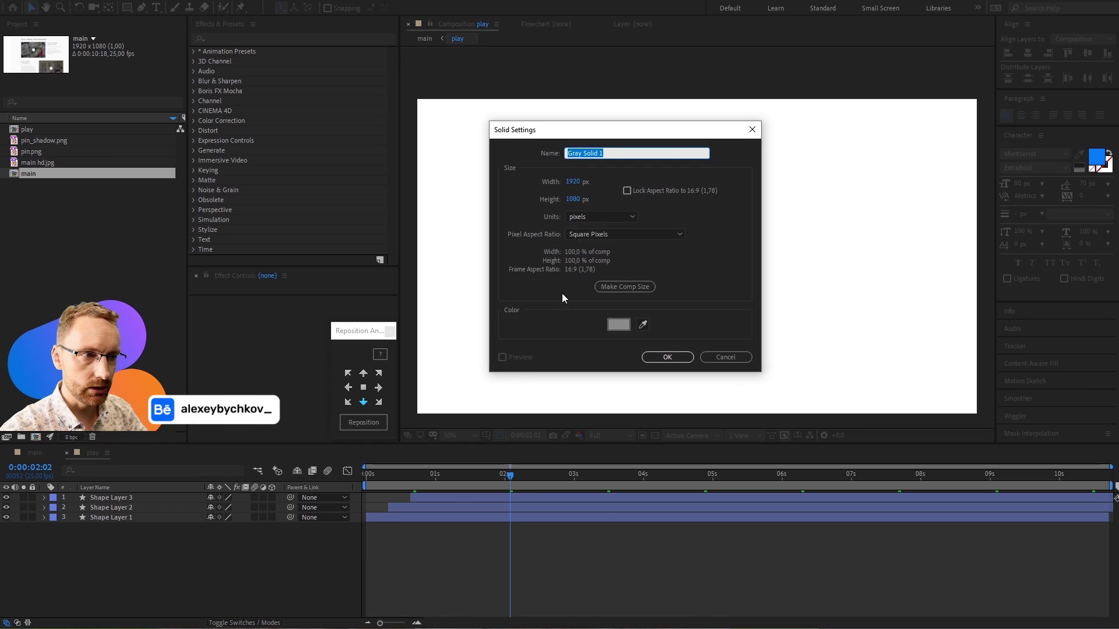
- Add Gray Solid 1 beneath the rings and centre the rings in a zoomed view
{"action": "left_click", "coordinate": [667, 357]}
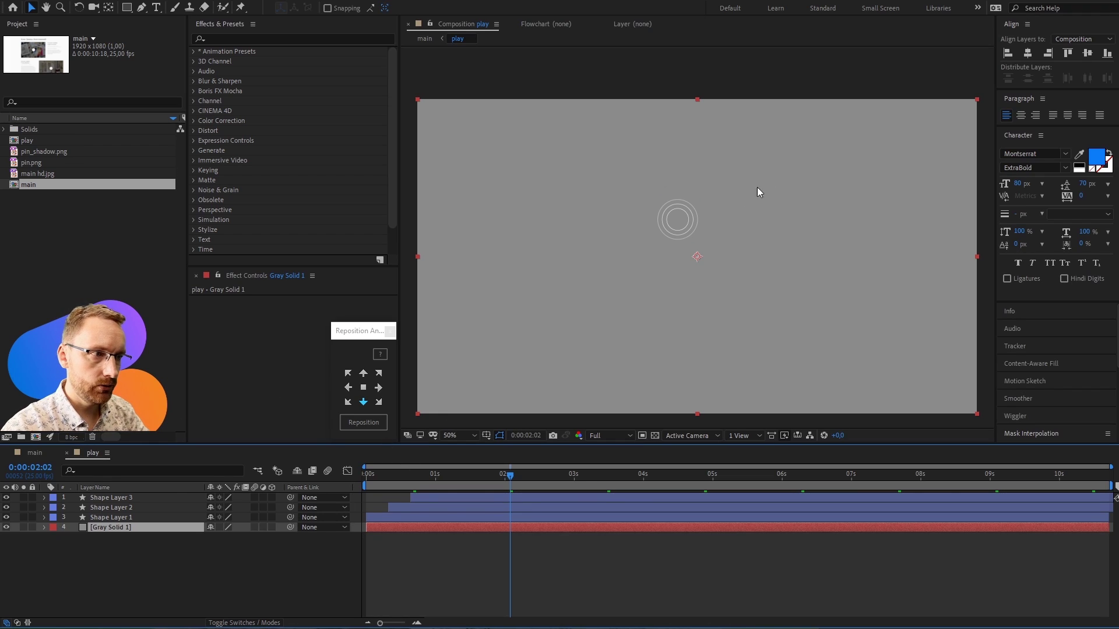
{"action": "scroll", "coordinate": [757, 193], "scroll_direction": "up", "scroll_amount": 2}
{"action": "scroll", "coordinate": [635, 183], "scroll_direction": "up", "scroll_amount": 2}
{"action": "left_click_drag", "start_coordinate": [594, 93], "coordinate": [617, 187]}
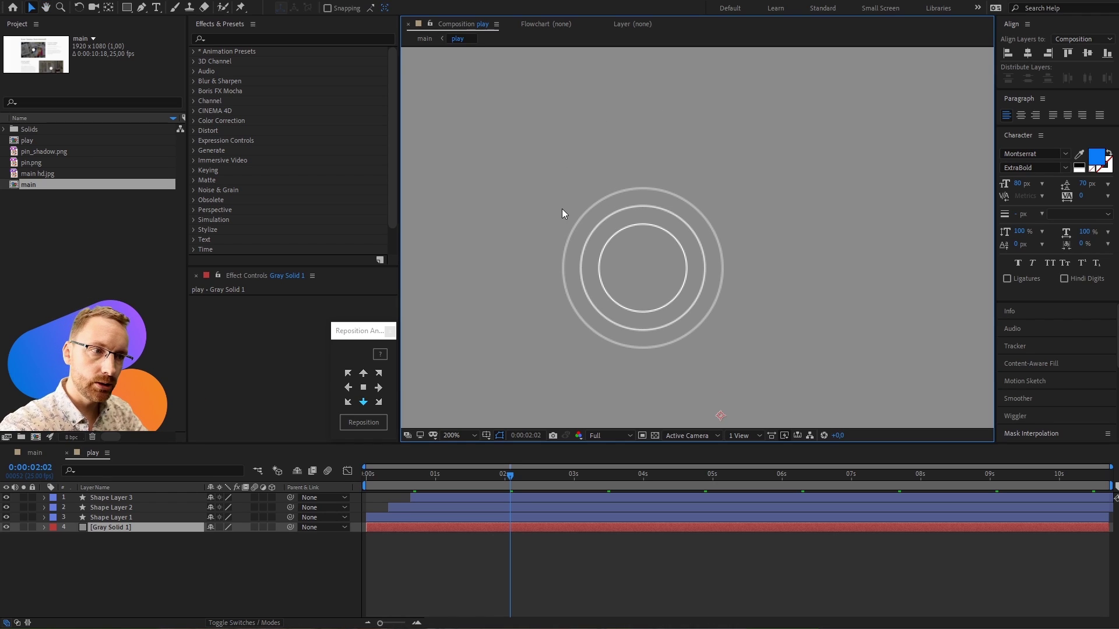
- Enable Region of Interest and draw a square region around the rings
{"action": "left_click", "coordinate": [643, 437]}
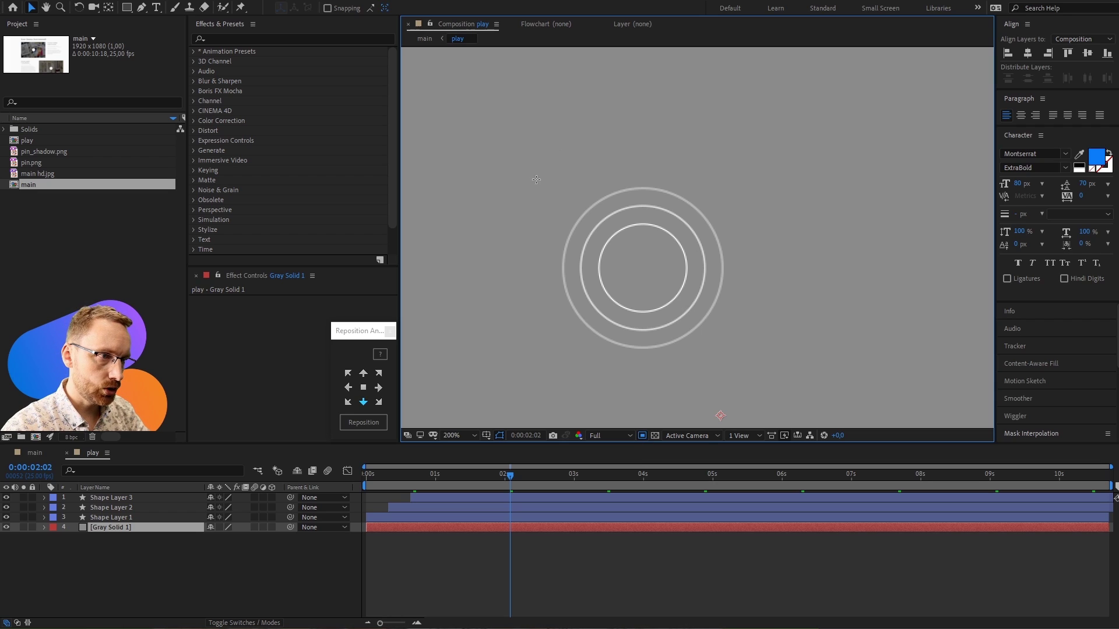
{"action": "left_click_drag", "start_coordinate": [539, 176], "coordinate": [774, 386]}
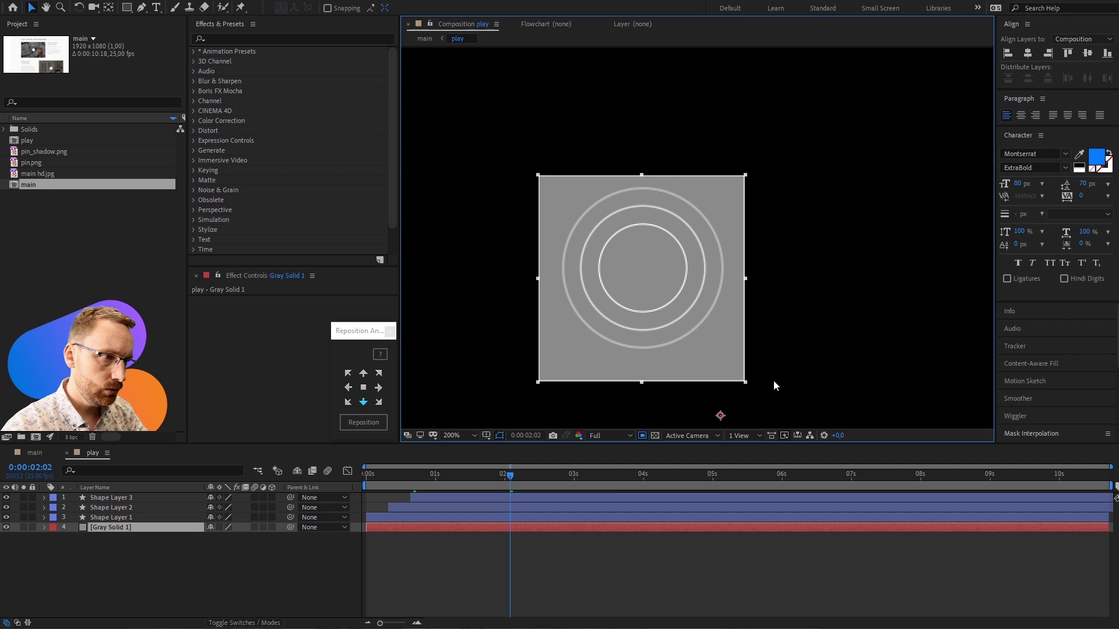
{"action": "left_click", "coordinate": [64, 1]}
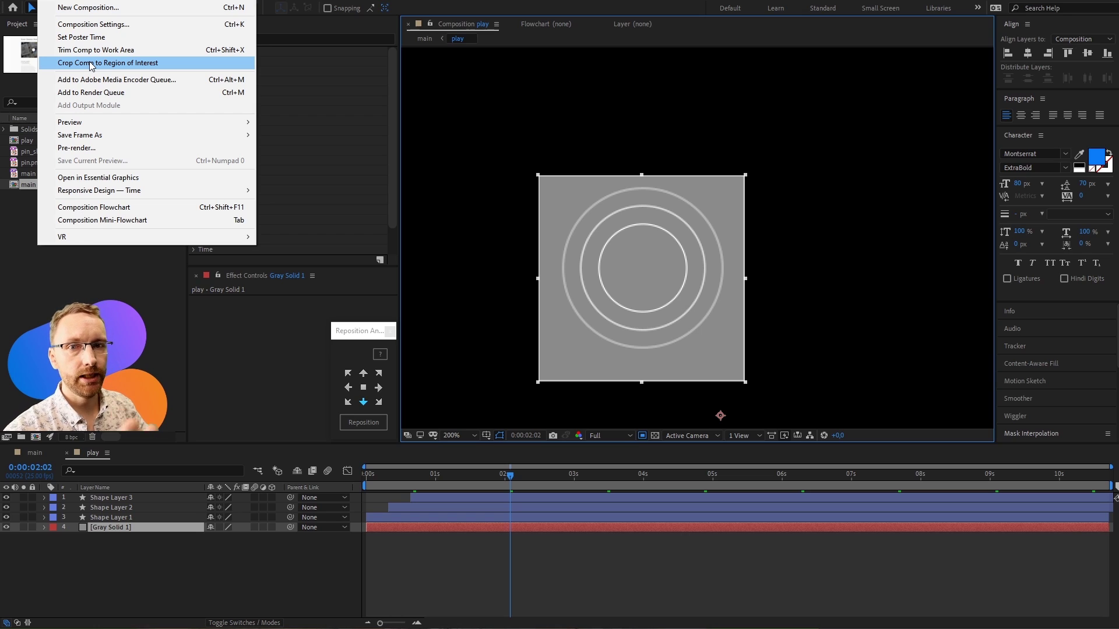
- Crop the play composition to the region of interest and centre Shape Layers 1–3
{"action": "left_click", "coordinate": [129, 63]}
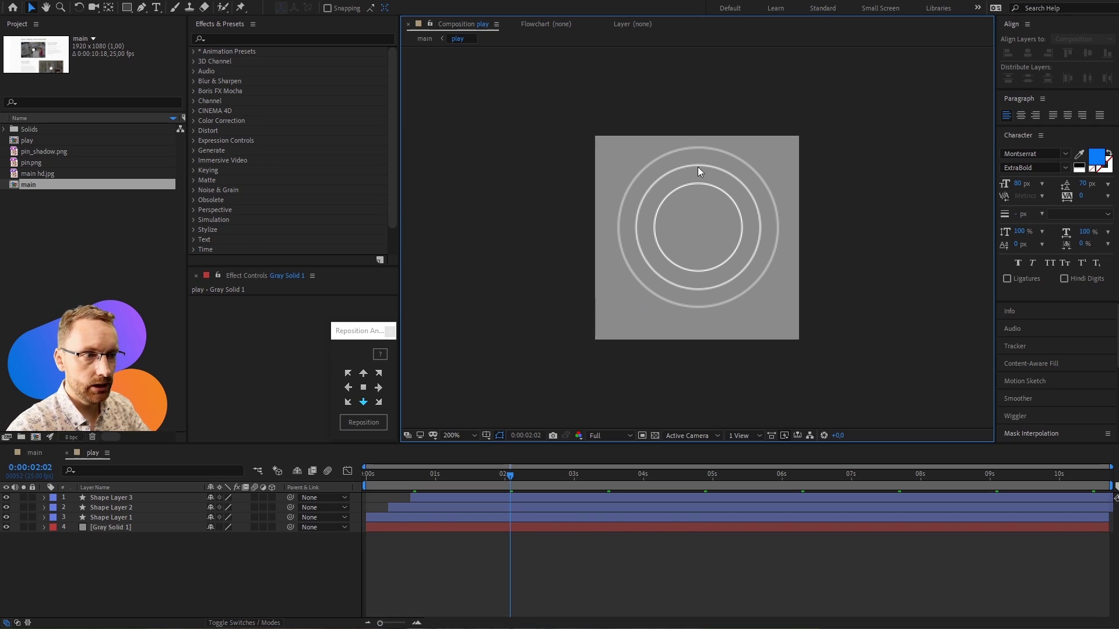
{"action": "left_click", "coordinate": [557, 496]}
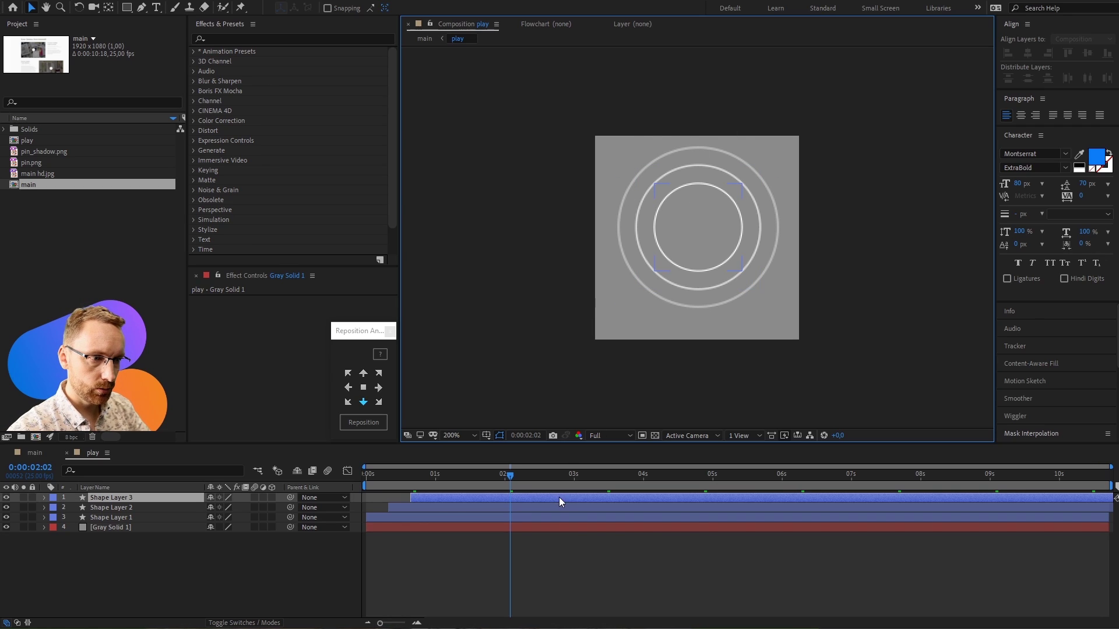
{"action": "left_click", "coordinate": [560, 507], "text": "shift"}
{"action": "left_click", "coordinate": [561, 516], "text": "shift"}
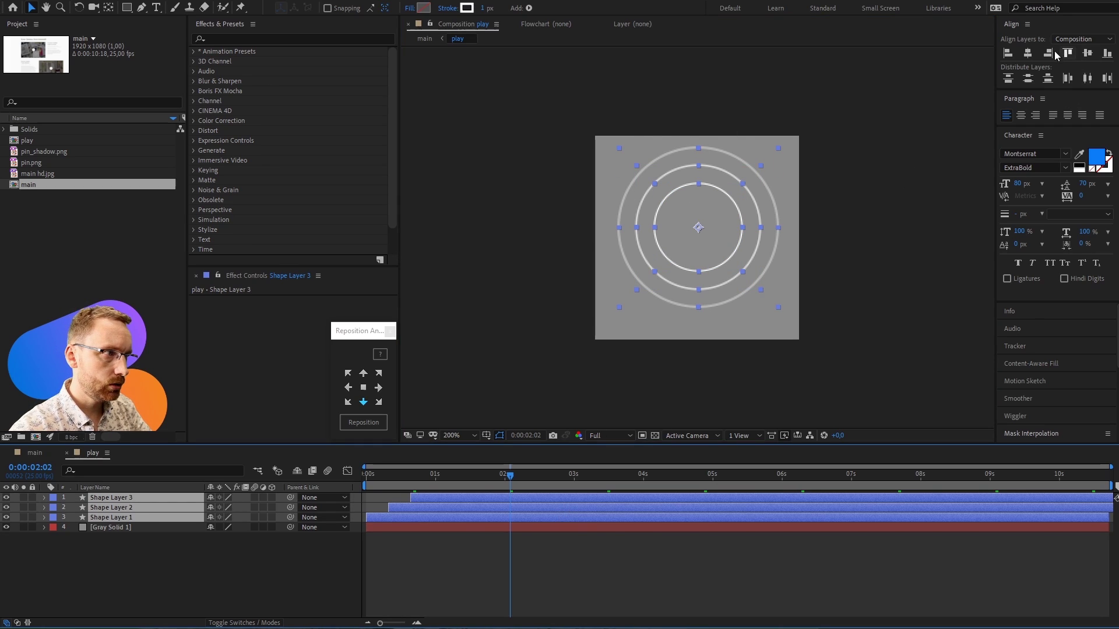
{"action": "left_click", "coordinate": [1027, 53]}
{"action": "left_click", "coordinate": [1087, 53]}
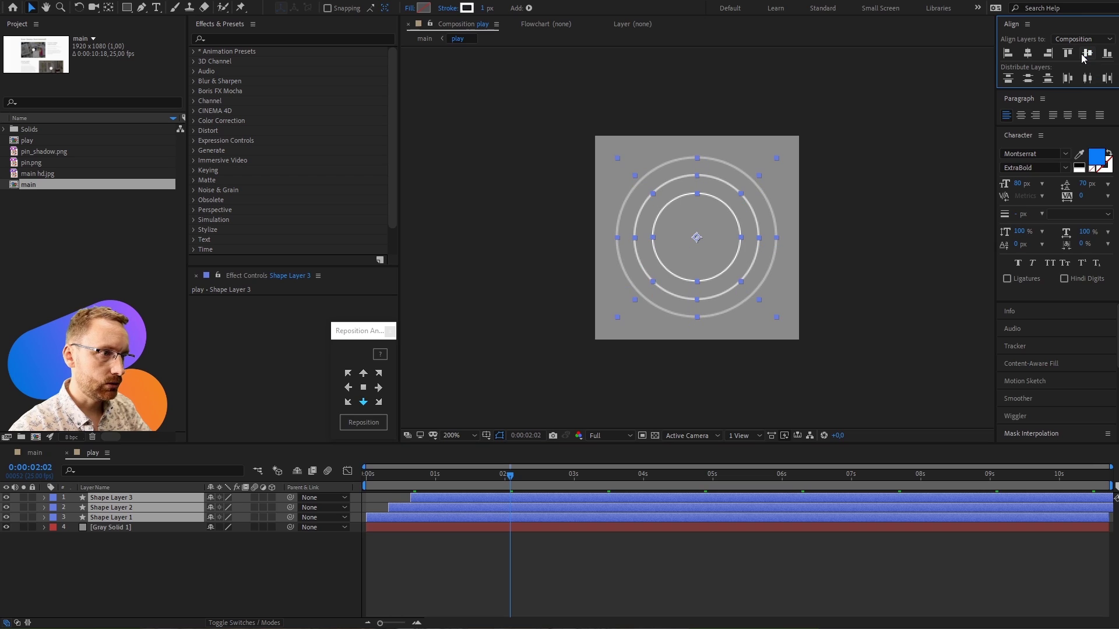
- Re-centre the three rings horizontally and vertically with Align Layers set to Composition
{"action": "key", "text": "ctrl+z"}
{"action": "key", "text": "ctrl+z"}
{"action": "left_click", "coordinate": [1083, 39]}
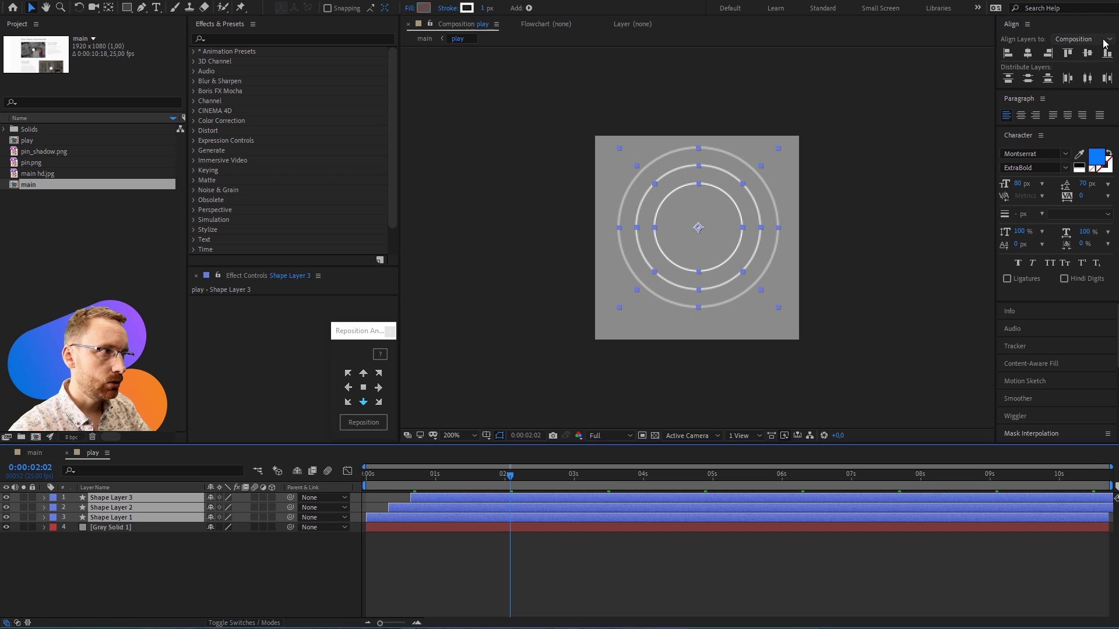
{"action": "left_click", "coordinate": [1077, 51]}
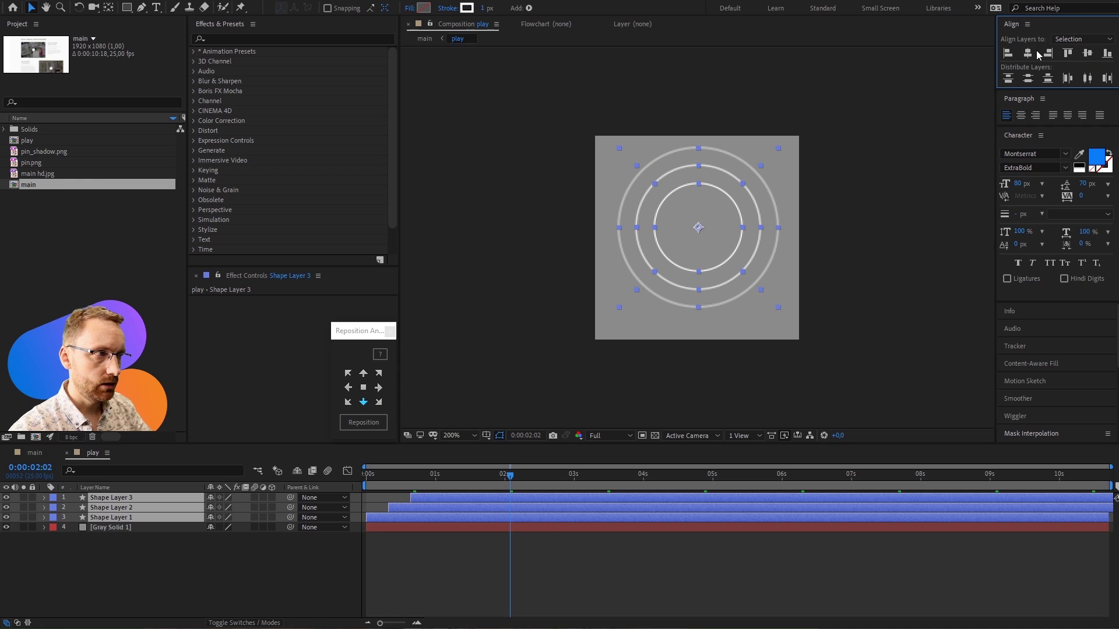
{"action": "left_click", "coordinate": [1082, 39]}
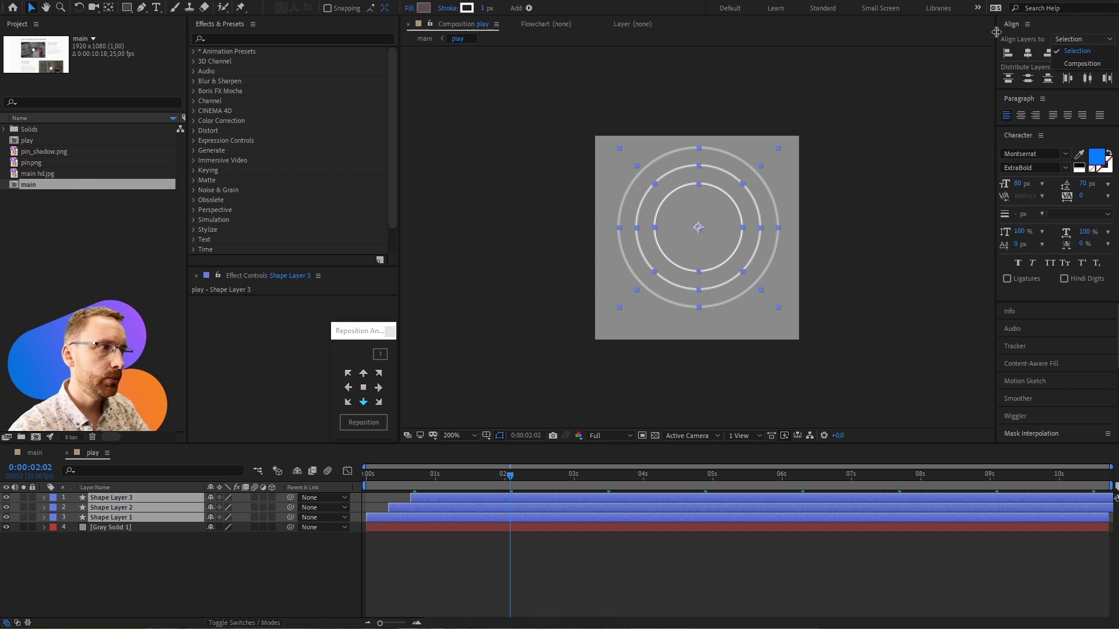
{"action": "left_click", "coordinate": [1082, 64]}
{"action": "left_click", "coordinate": [1027, 53]}
{"action": "left_click", "coordinate": [1087, 53]}
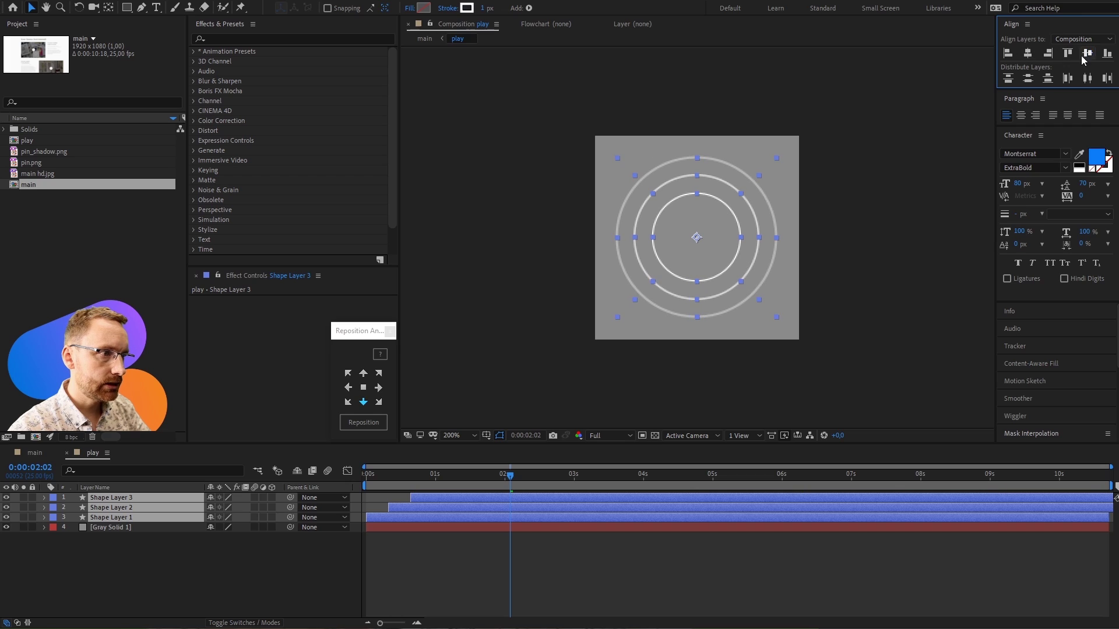
{"action": "left_click", "coordinate": [113, 530]}
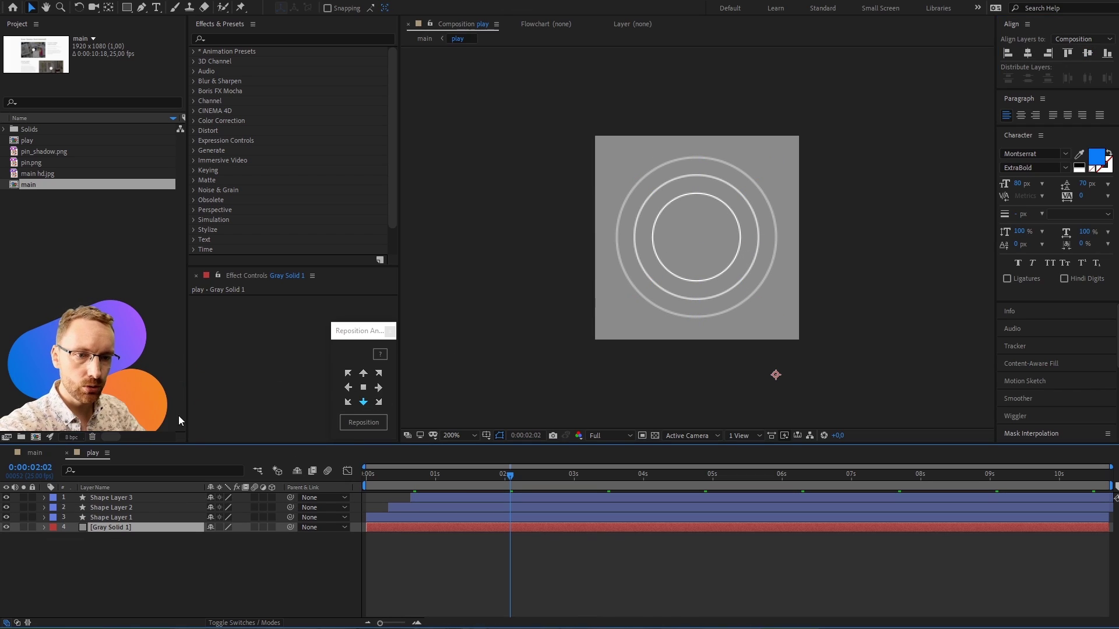
- In the main composition, align main hd.jpg to fill the comp and lock it
{"action": "left_click", "coordinate": [40, 452]}
{"action": "scroll", "coordinate": [657, 251], "scroll_direction": "up", "scroll_amount": 2}
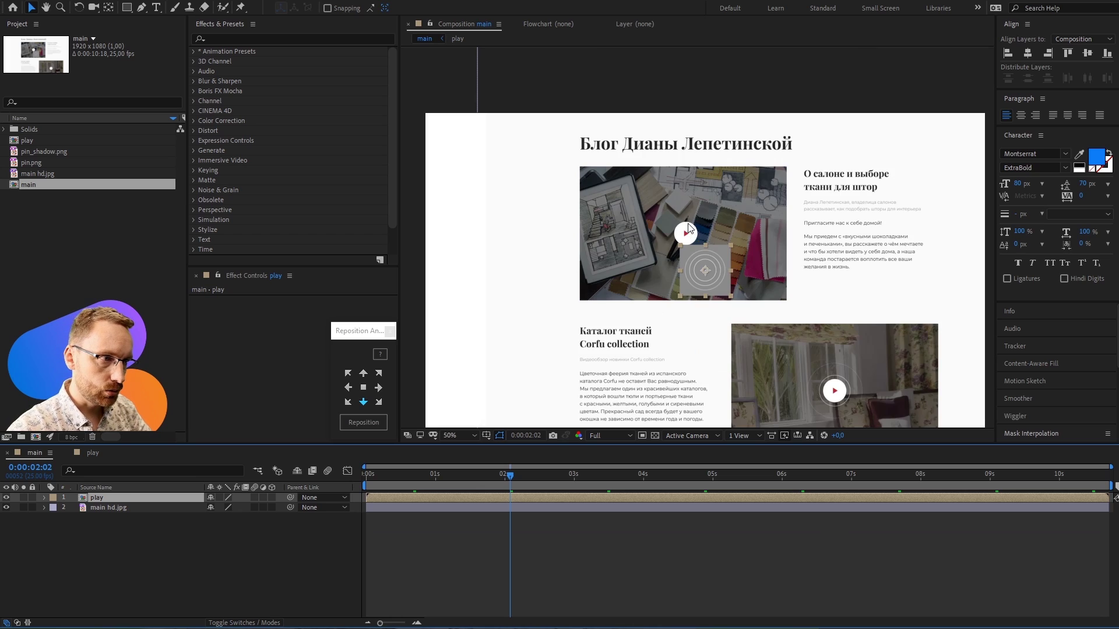
{"action": "scroll", "coordinate": [688, 257], "scroll_direction": "up", "scroll_amount": 2}
{"action": "scroll", "coordinate": [719, 264], "scroll_direction": "up", "scroll_amount": 2}
{"action": "left_click_drag", "start_coordinate": [721, 278], "coordinate": [707, 184]}
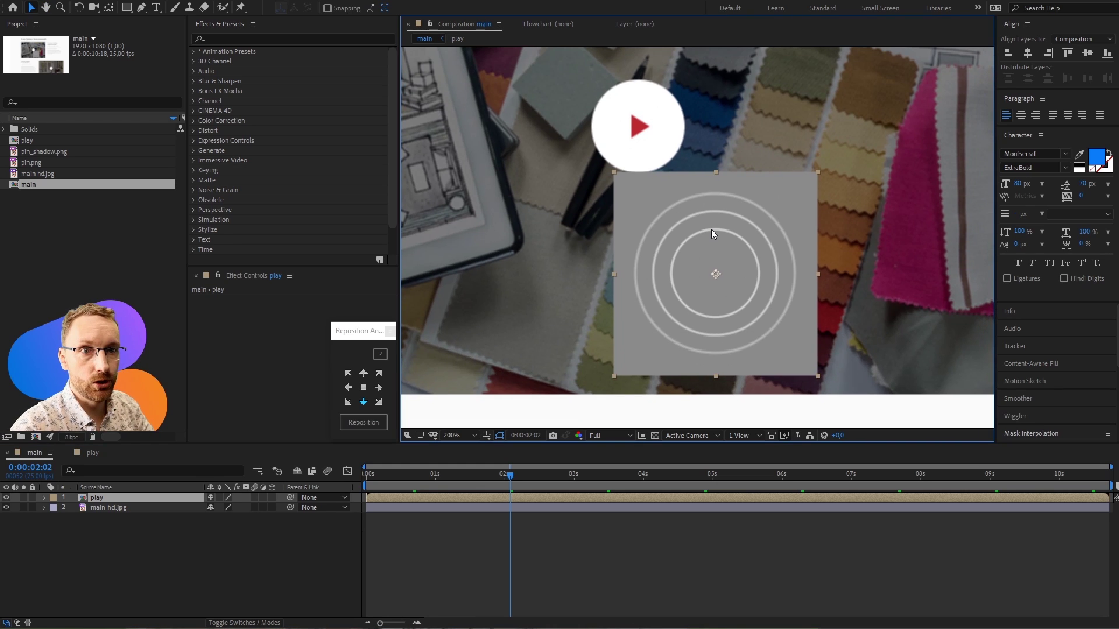
{"action": "left_click", "coordinate": [93, 453]}
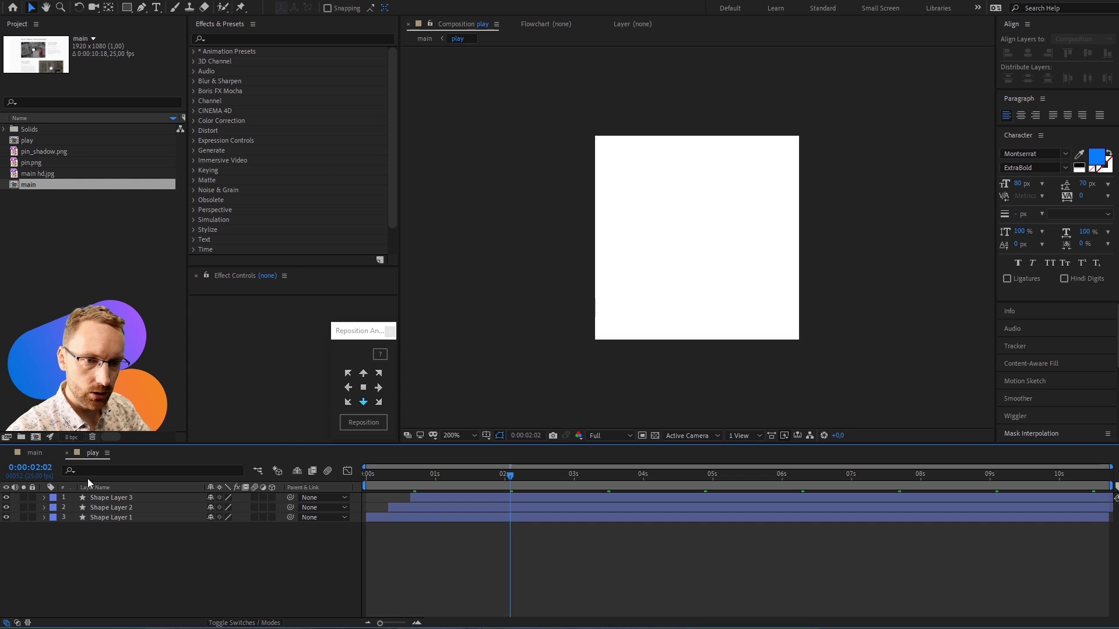
{"action": "left_click", "coordinate": [44, 451]}
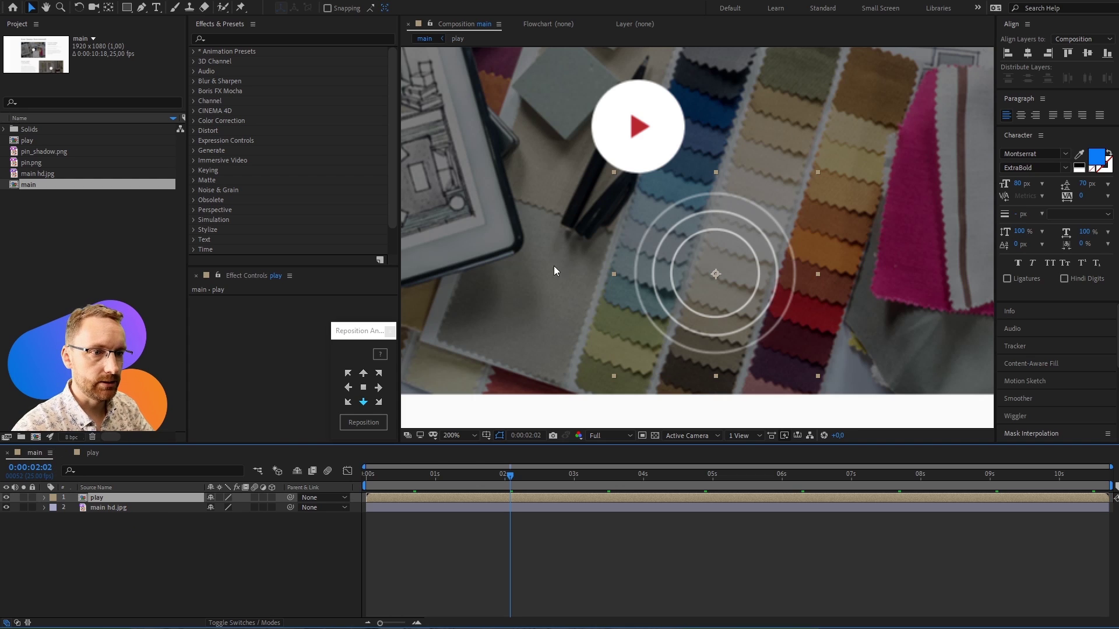
{"action": "key", "text": "comma"}
{"action": "key", "text": "comma"}
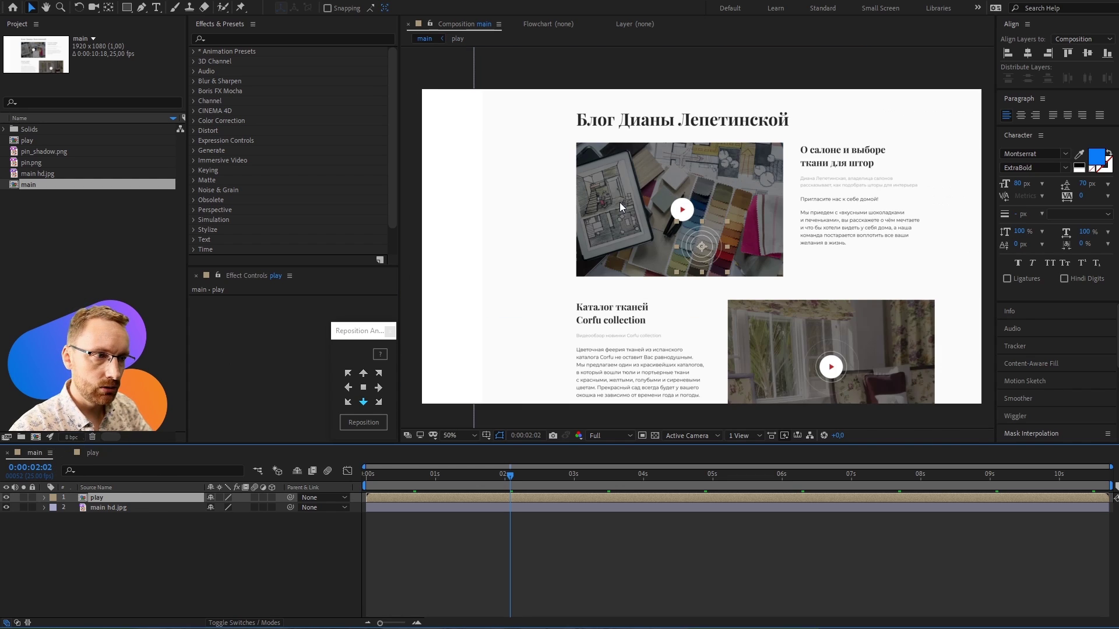
{"action": "left_click", "coordinate": [507, 117]}
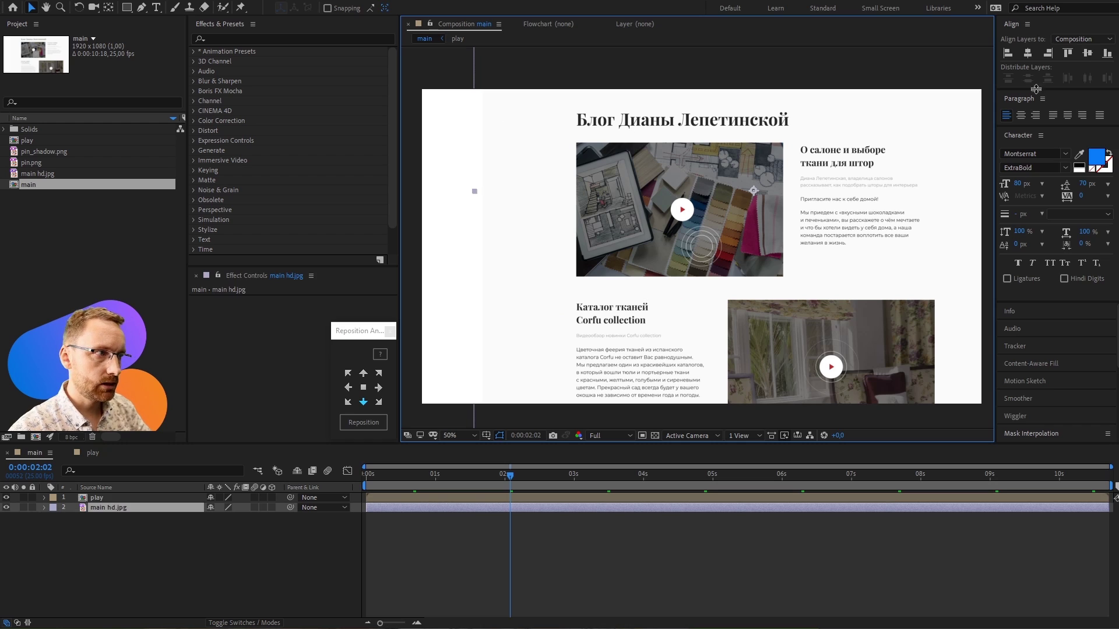
{"action": "left_click", "coordinate": [1028, 53]}
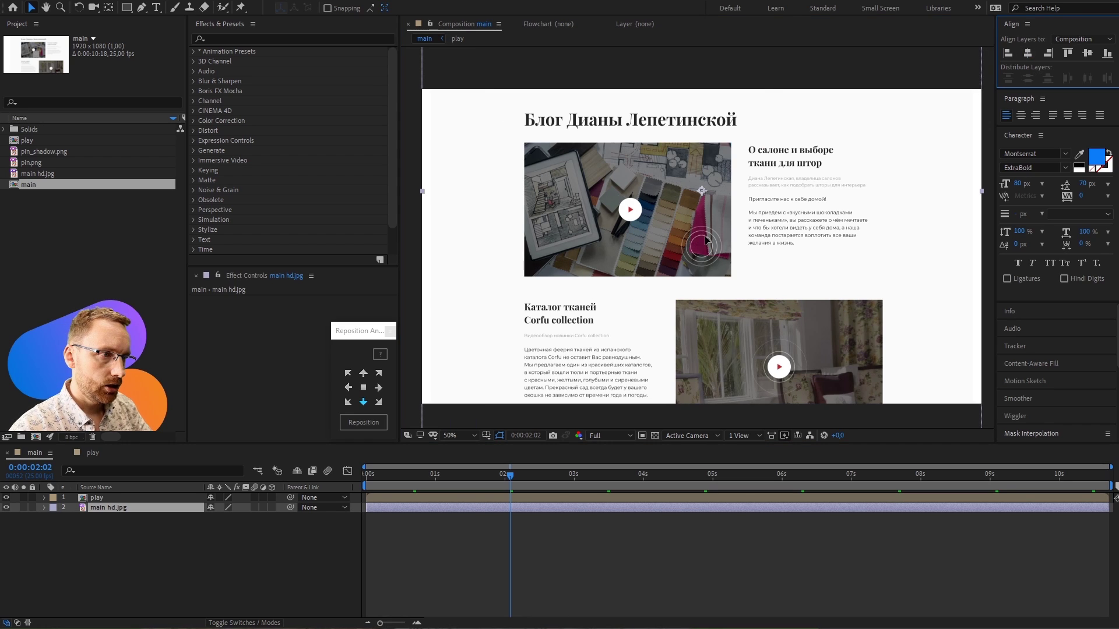
{"action": "scroll", "coordinate": [706, 242], "scroll_direction": "up", "scroll_amount": 2}
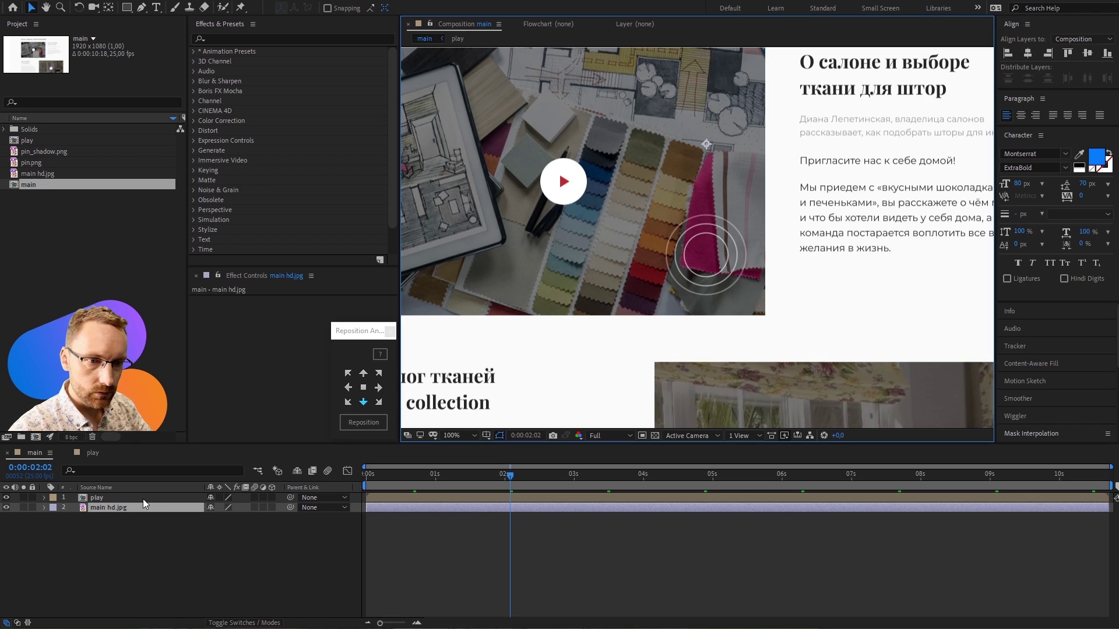
{"action": "left_click", "coordinate": [32, 507]}
- Centre the play layer's rings on the photo's play button with arrow-key nudges
{"action": "left_click", "coordinate": [104, 497]}
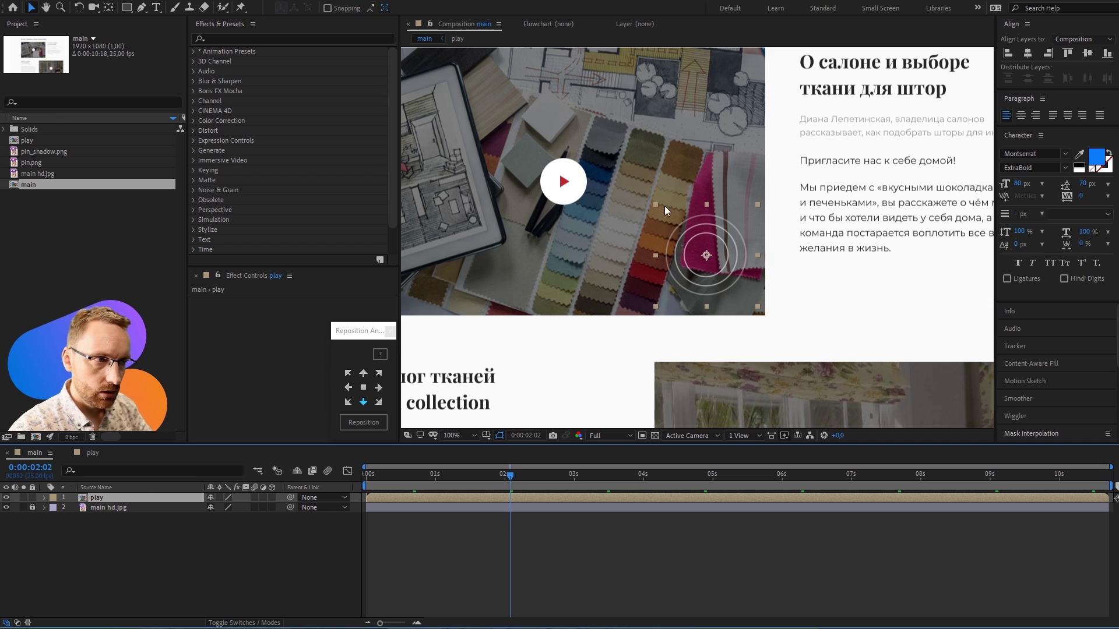
{"action": "scroll", "coordinate": [559, 168], "scroll_direction": "up", "scroll_amount": 5}
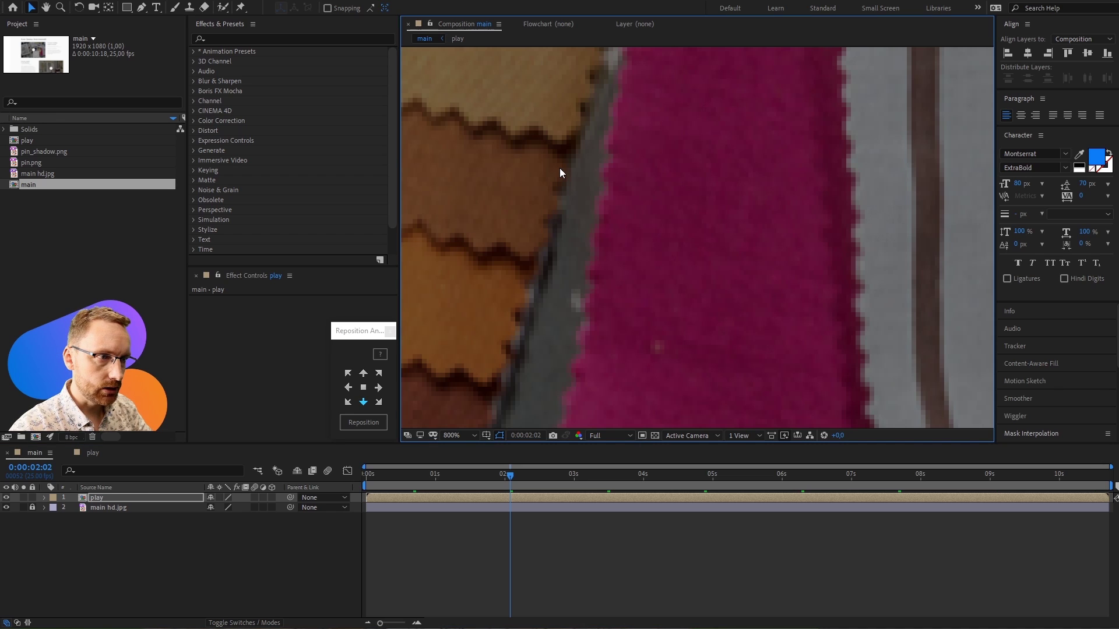
{"action": "key", "text": "h"}
{"action": "left_click_drag", "start_coordinate": [559, 173], "coordinate": [833, 289]}
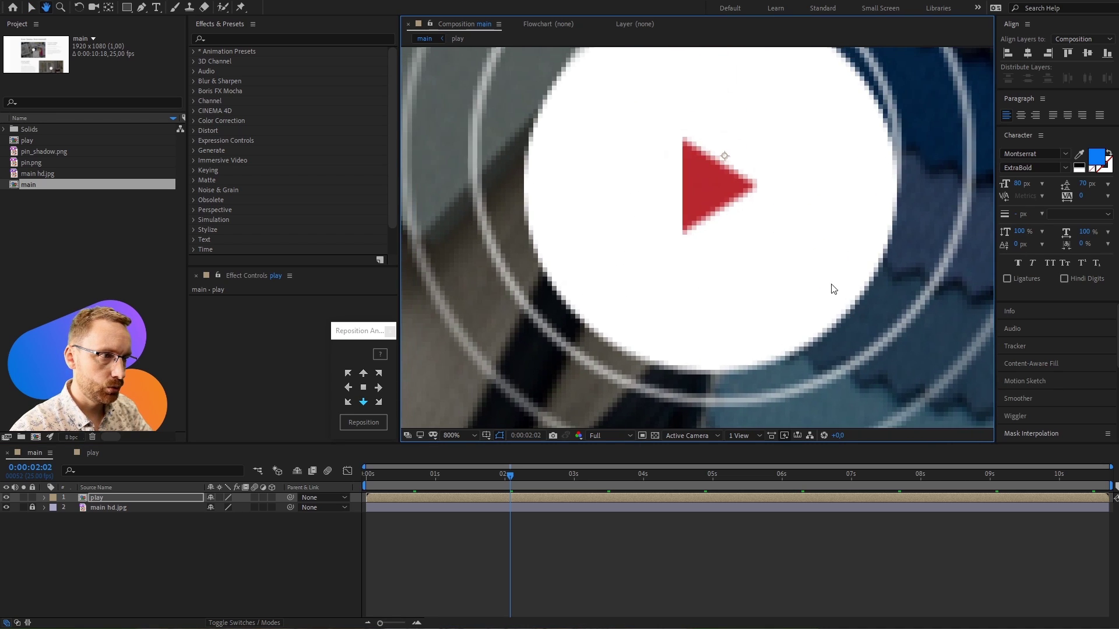
{"action": "key", "text": "v"}
{"action": "key", "text": "comma"}
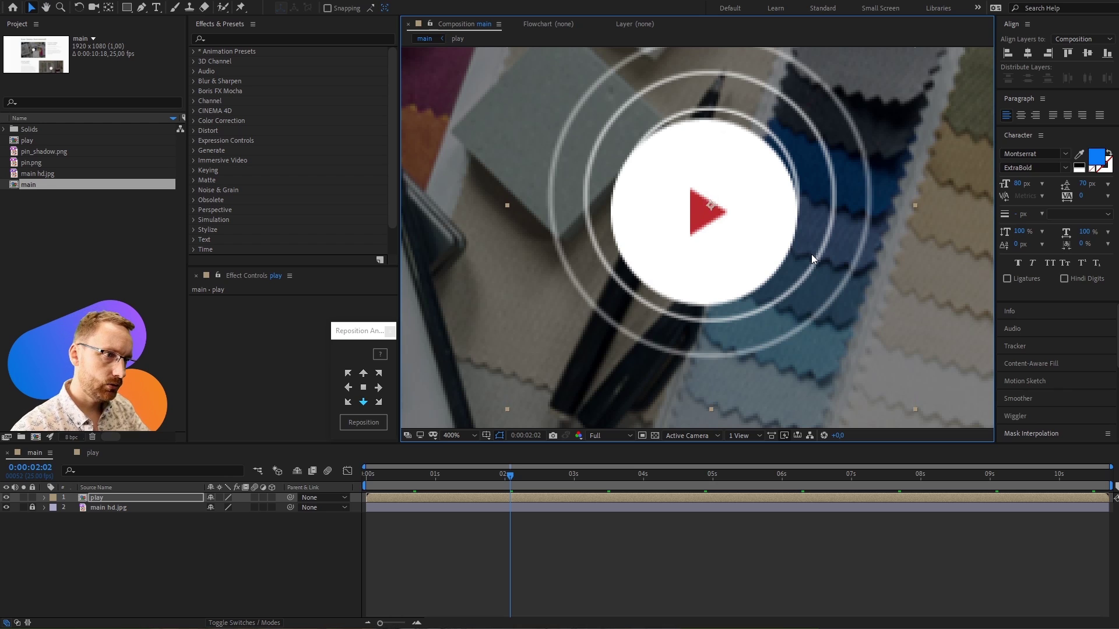
{"action": "key", "text": "ctrl+alt+Home"}
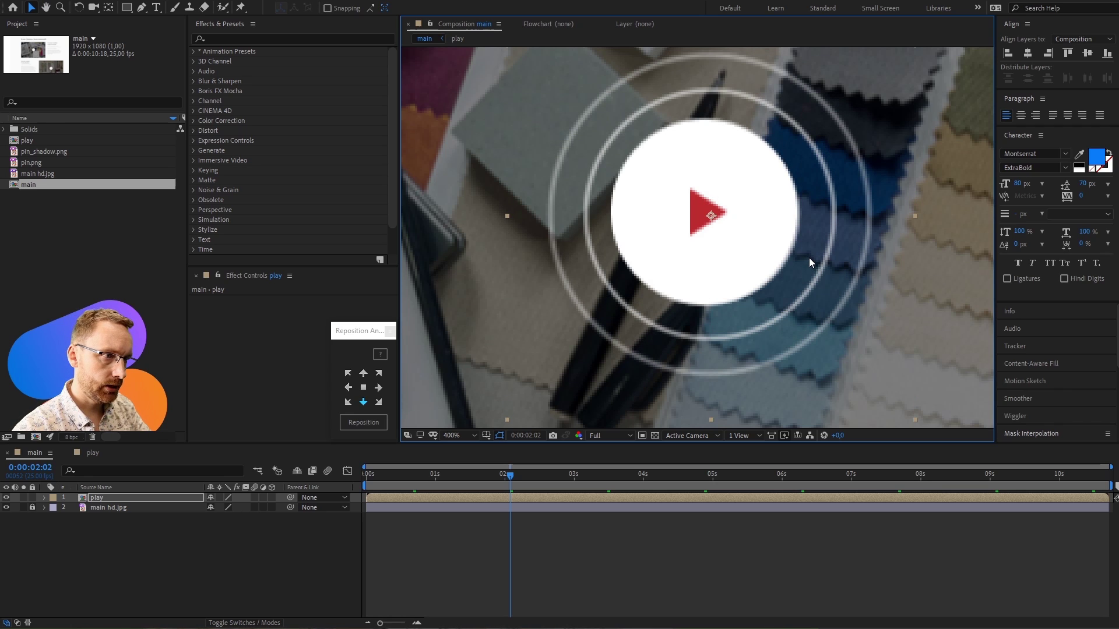
{"action": "key", "text": "Left"}
{"action": "key", "text": "Up"}
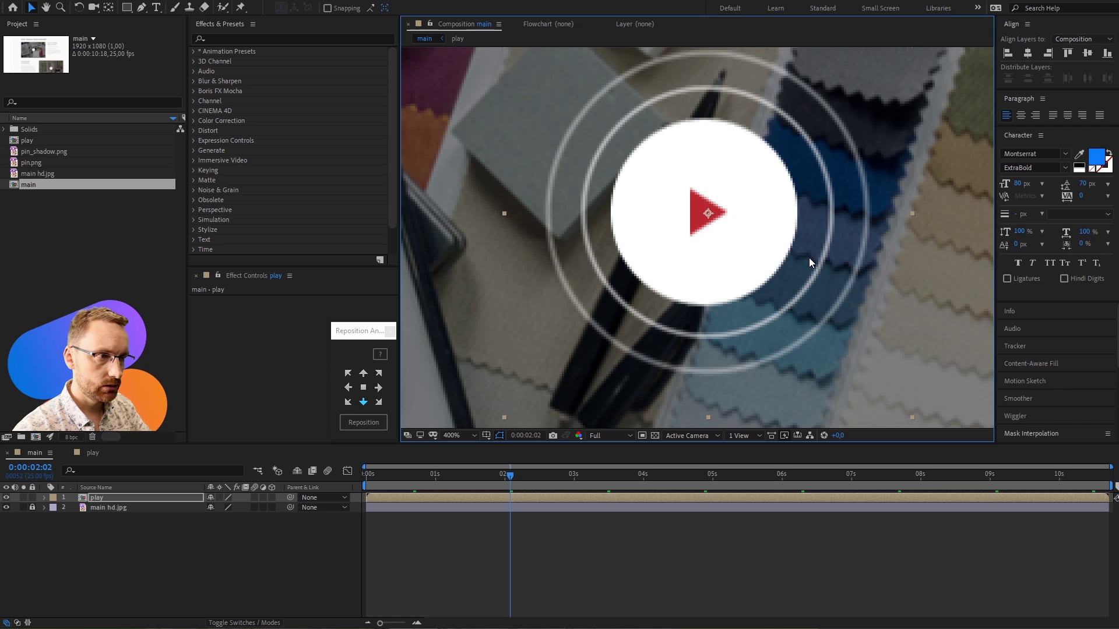
{"action": "key", "text": "Left"}
{"action": "key", "text": "Up"}
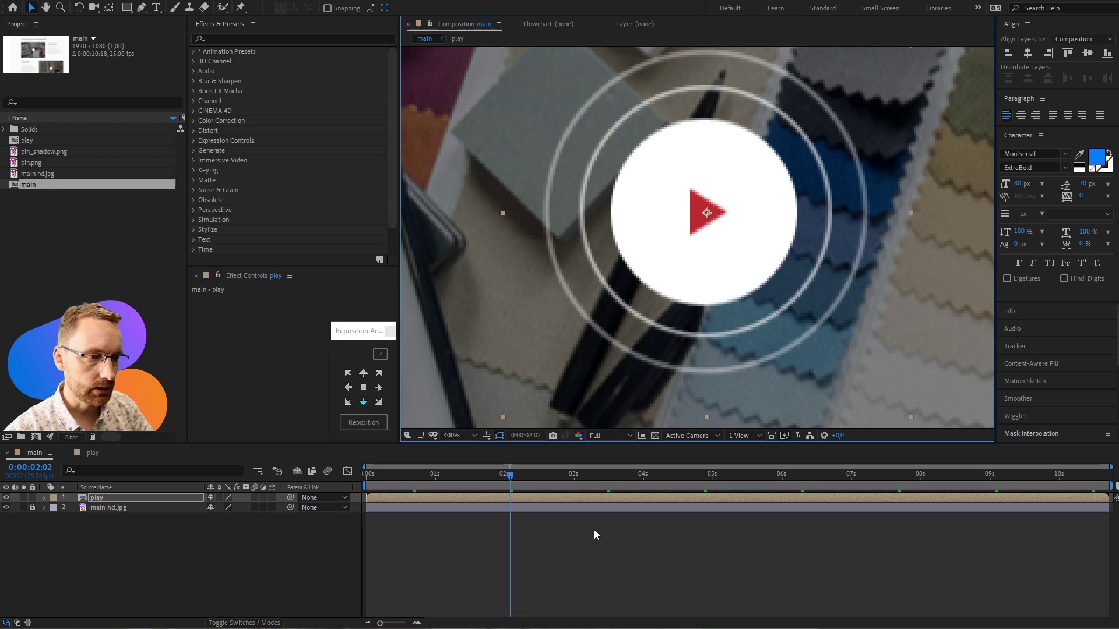
{"action": "left_click", "coordinate": [593, 528]}
- Preview and scrub the pulsing rings around the swatch video's play button, then pan the view
{"action": "key", "text": "space"}
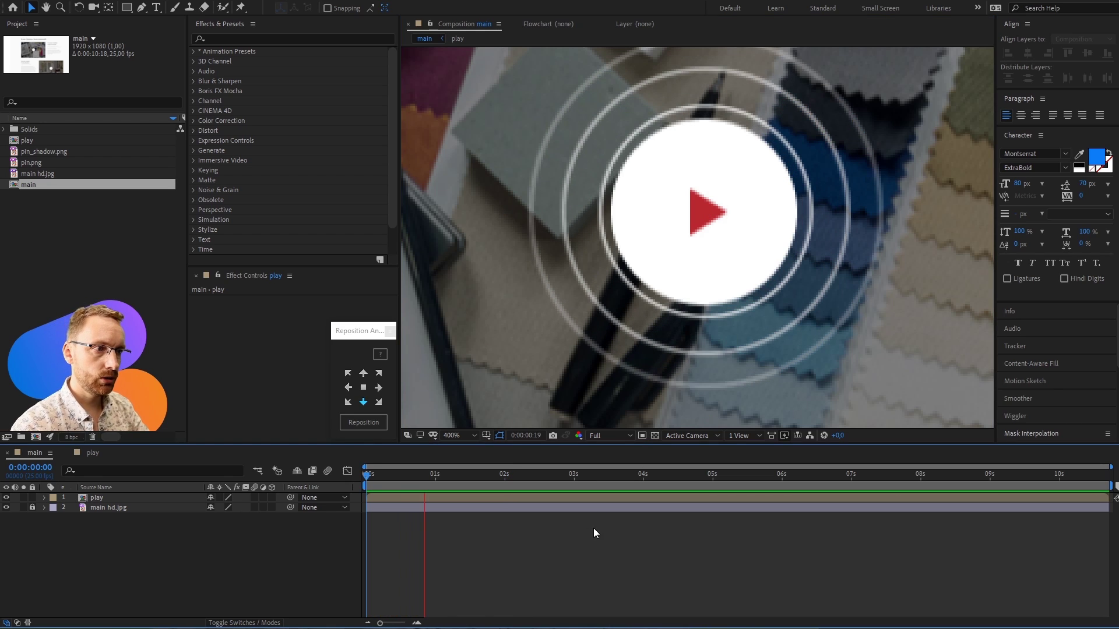
{"action": "key", "text": "space"}
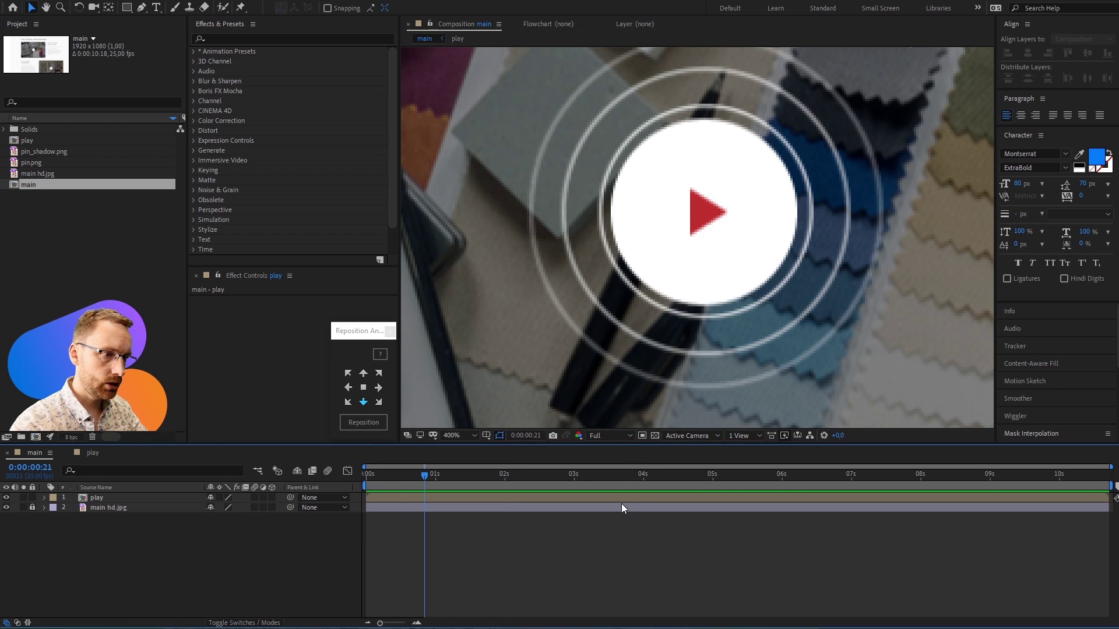
{"action": "left_click", "coordinate": [621, 499]}
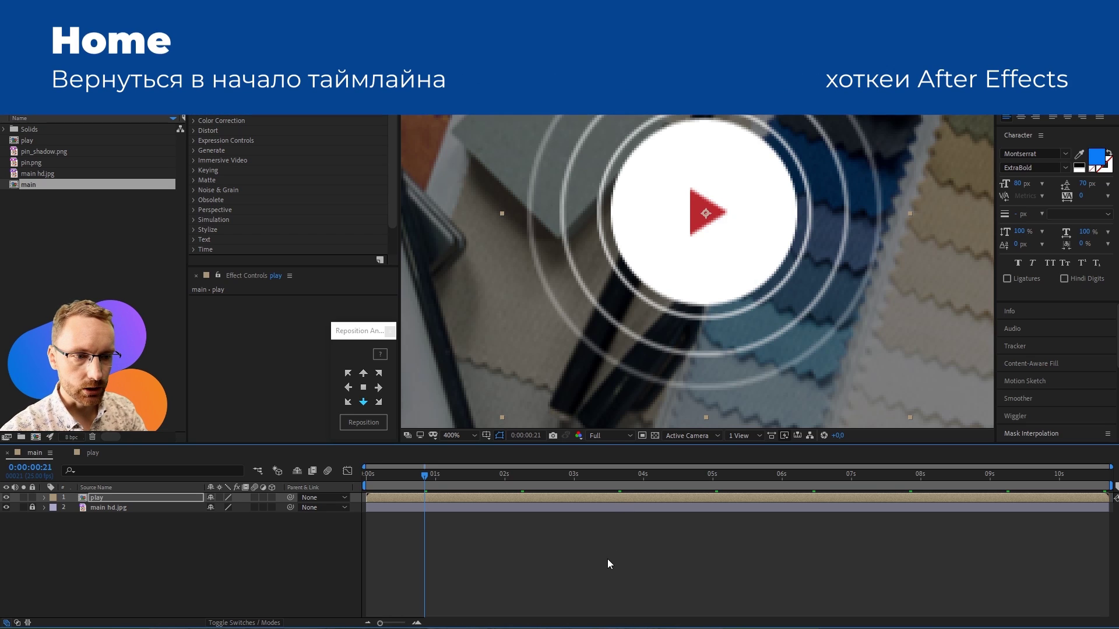
{"action": "key", "text": "Home"}
{"action": "left_click_drag", "start_coordinate": [781, 481], "coordinate": [629, 480]}
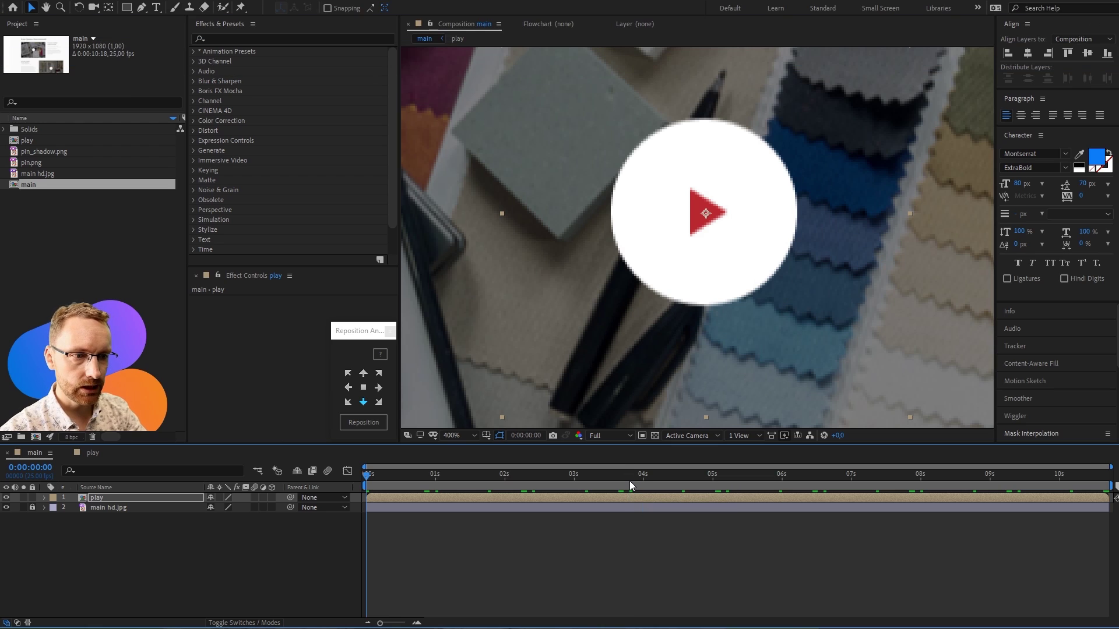
{"action": "key", "text": "Home"}
{"action": "key", "text": "space"}
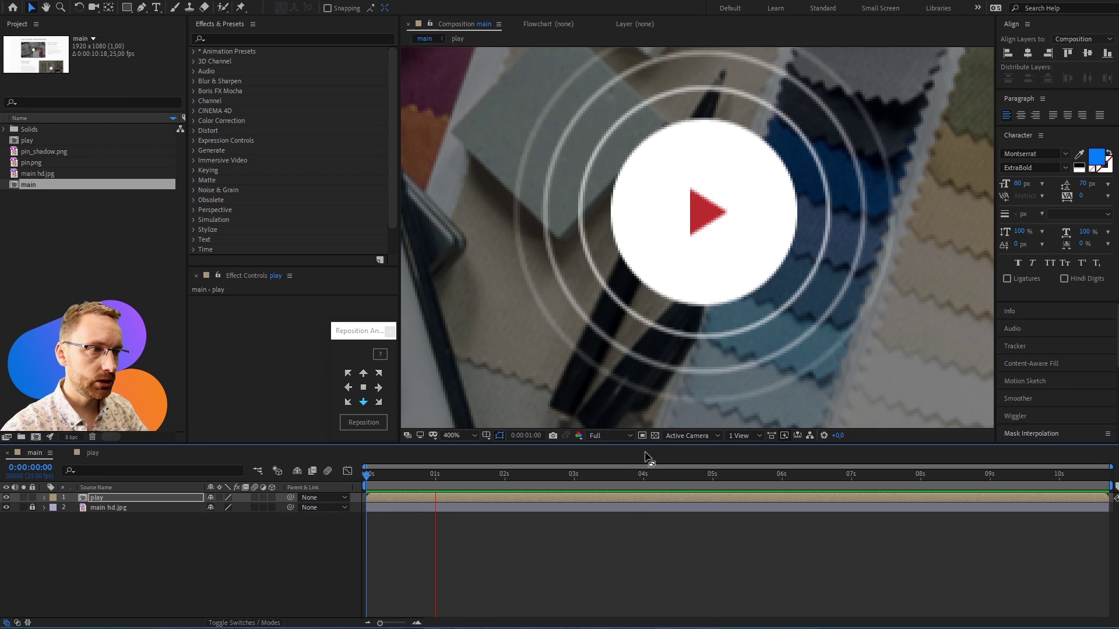
{"action": "scroll", "coordinate": [718, 324], "scroll_direction": "down", "scroll_amount": 2}
{"action": "left_click_drag", "start_coordinate": [843, 184], "coordinate": [801, 235]}
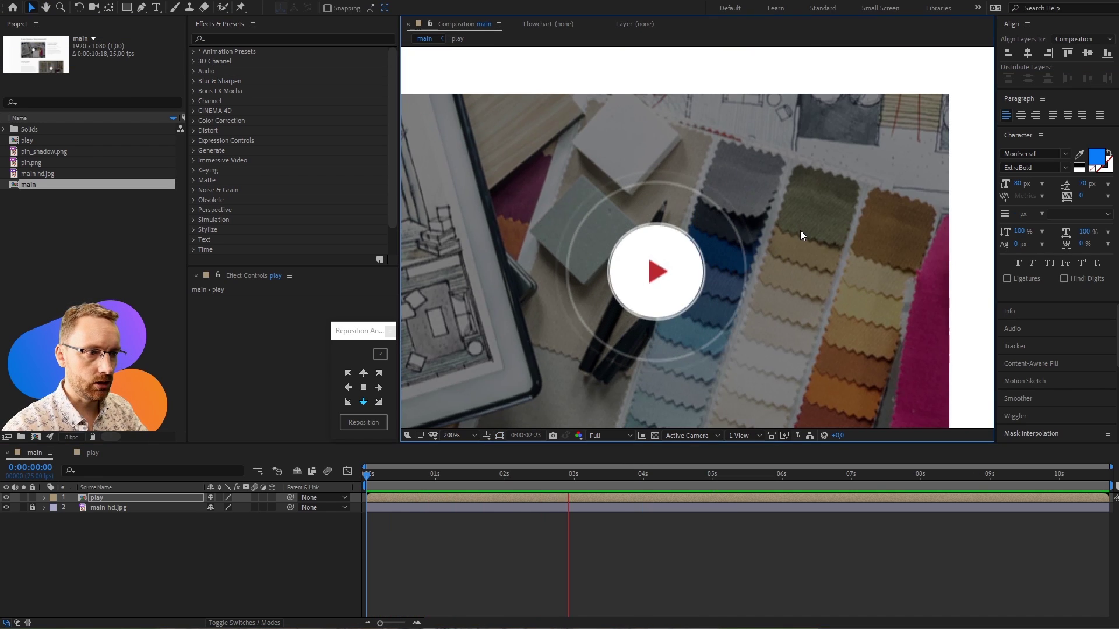
{"action": "scroll", "coordinate": [799, 230], "scroll_direction": "down", "scroll_amount": 2}
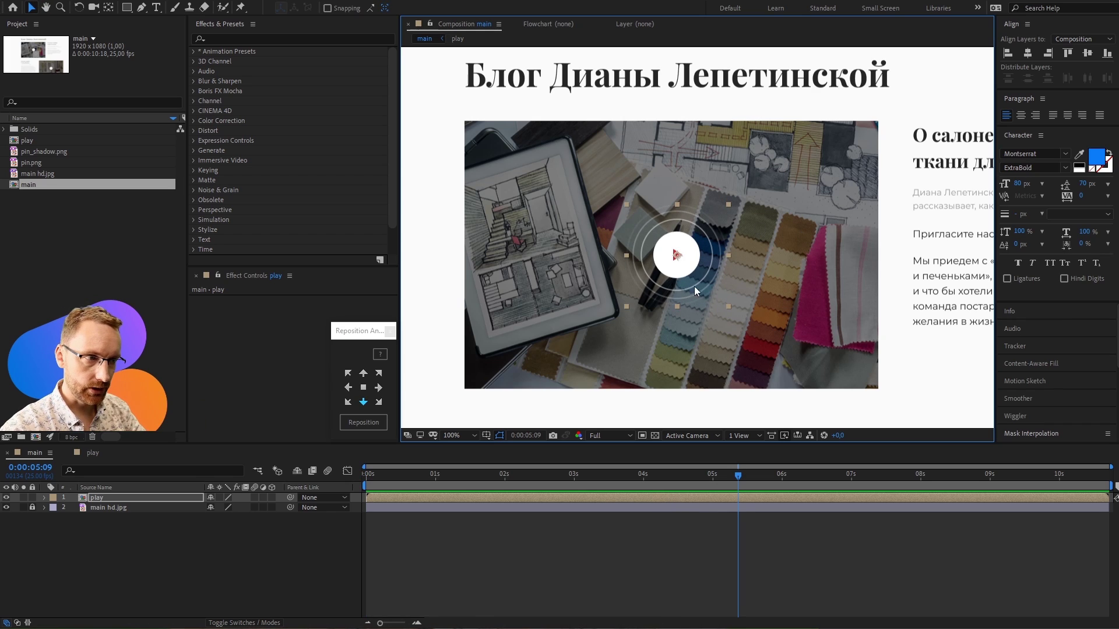
- Duplicate the play layer and place the copy on the lower curtain video's play button
{"action": "left_click_drag", "start_coordinate": [756, 351], "coordinate": [564, 113]}
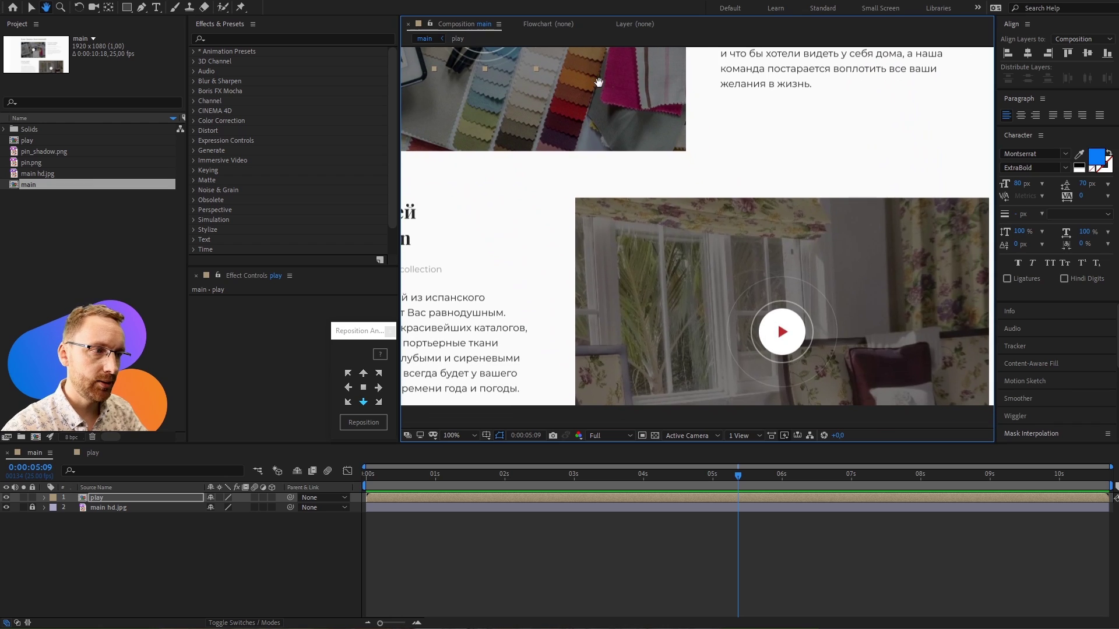
{"action": "left_click_drag", "start_coordinate": [778, 320], "coordinate": [827, 396]}
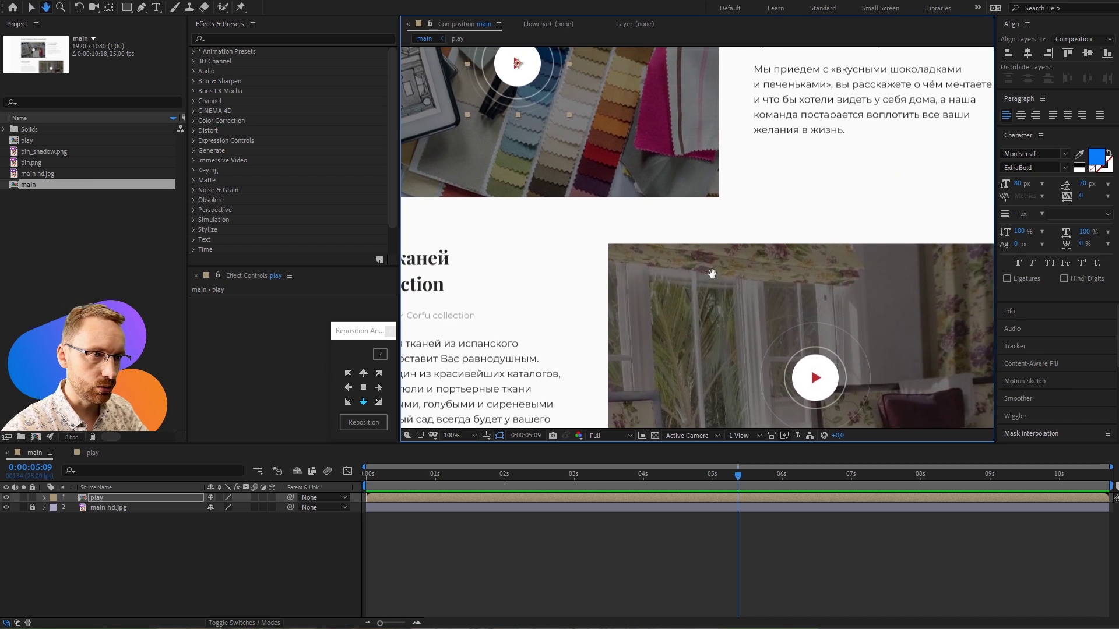
{"action": "key", "text": "ctrl+d"}
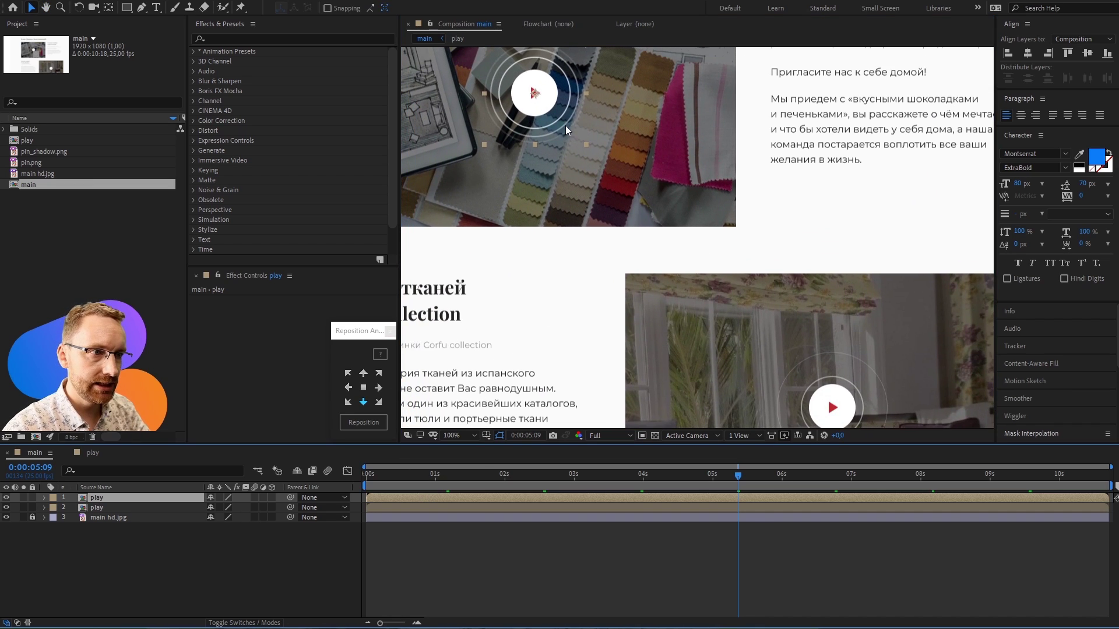
{"action": "left_click_drag", "start_coordinate": [554, 87], "coordinate": [863, 370]}
{"action": "scroll", "coordinate": [863, 370], "scroll_direction": "up", "scroll_amount": 3}
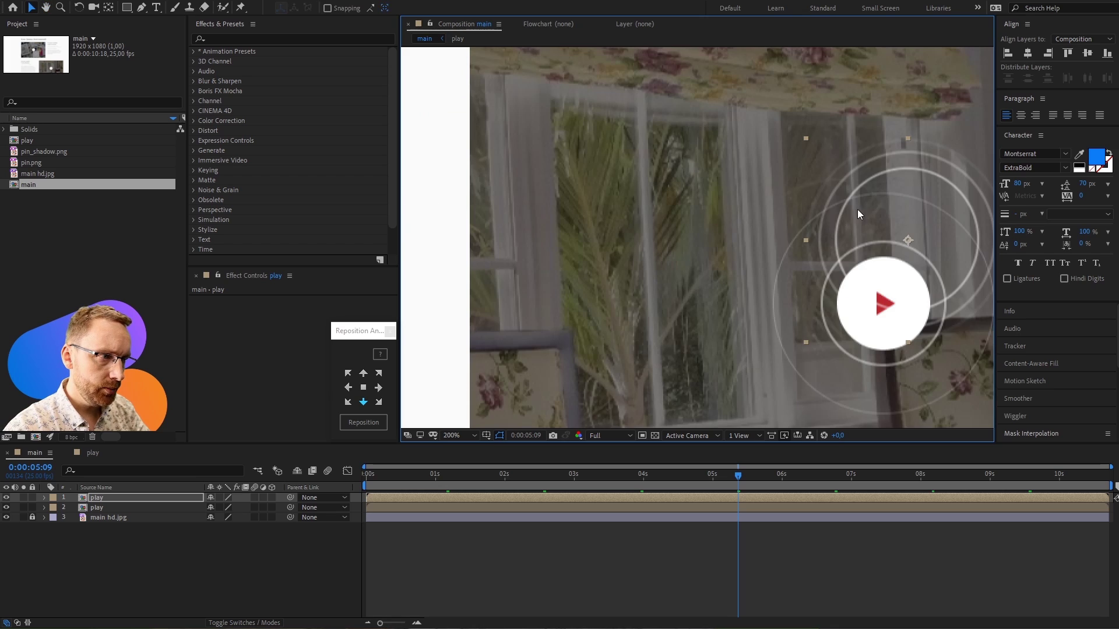
{"action": "left_click_drag", "start_coordinate": [857, 208], "coordinate": [869, 268]}
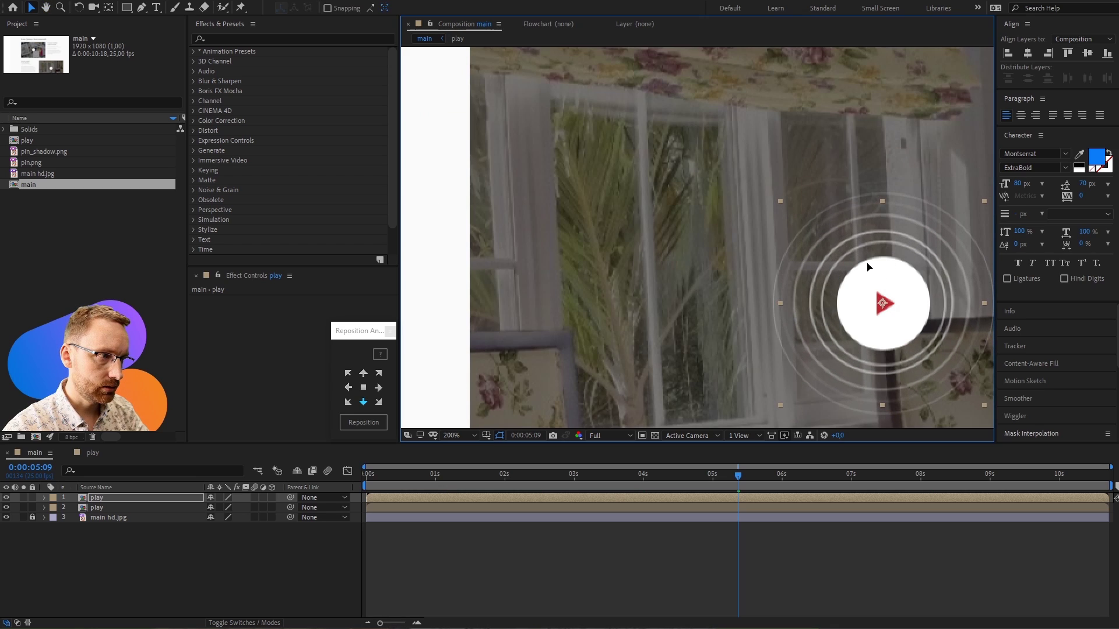
- Zoom out and preview both pulsing play buttons on the page
{"action": "scroll", "coordinate": [780, 260], "scroll_direction": "down", "scroll_amount": 2}
{"action": "key", "text": "comma"}
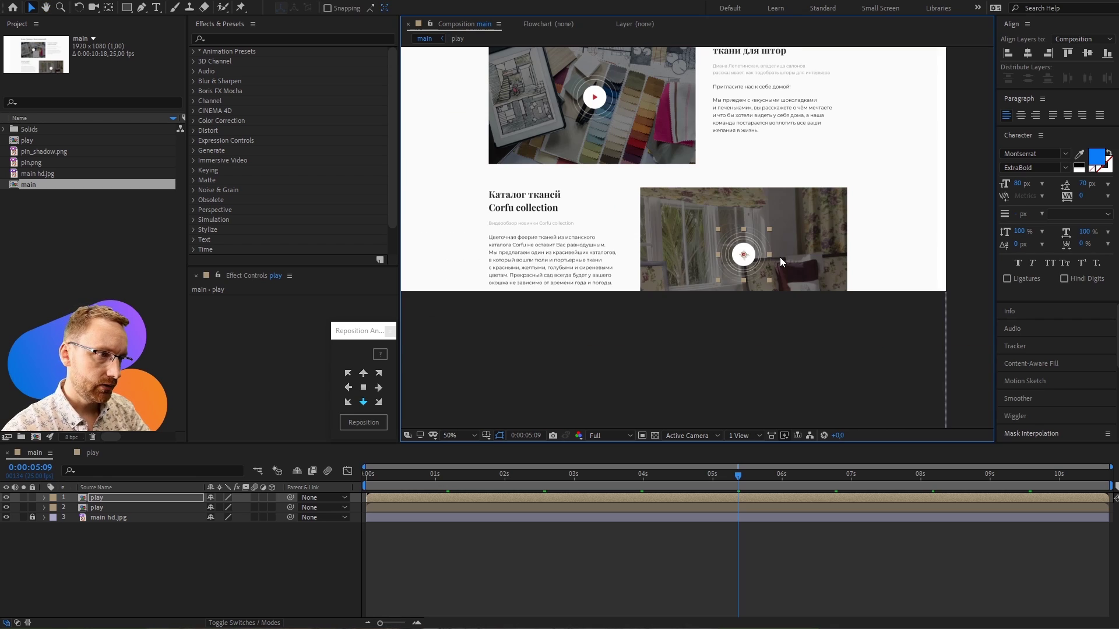
{"action": "key", "text": "space"}
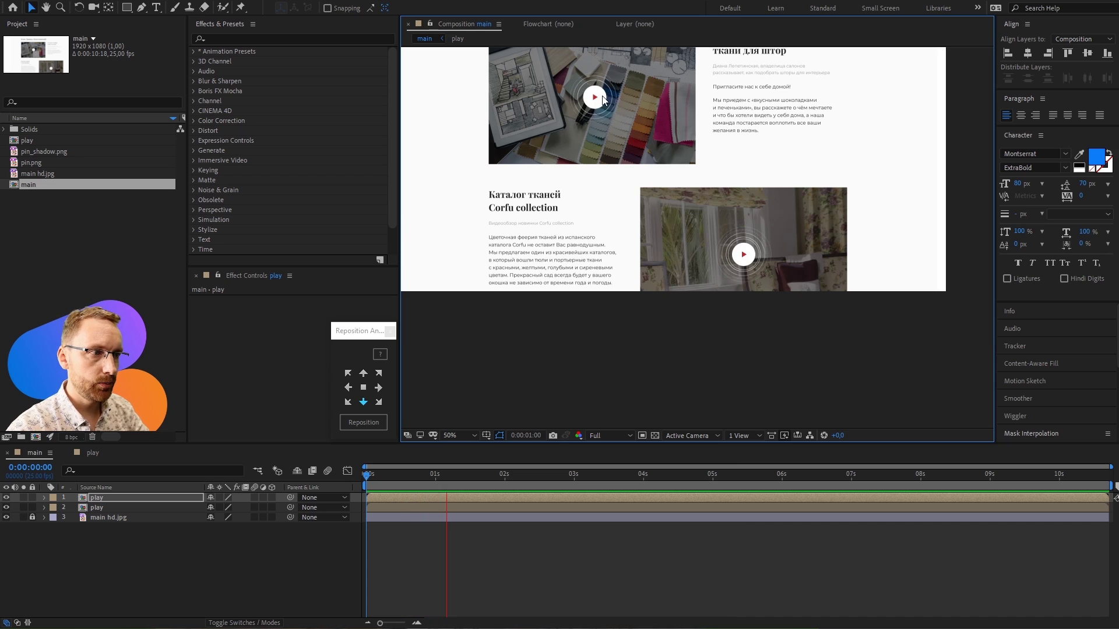
{"action": "scroll", "coordinate": [683, 184], "scroll_direction": "up", "scroll_amount": 2}
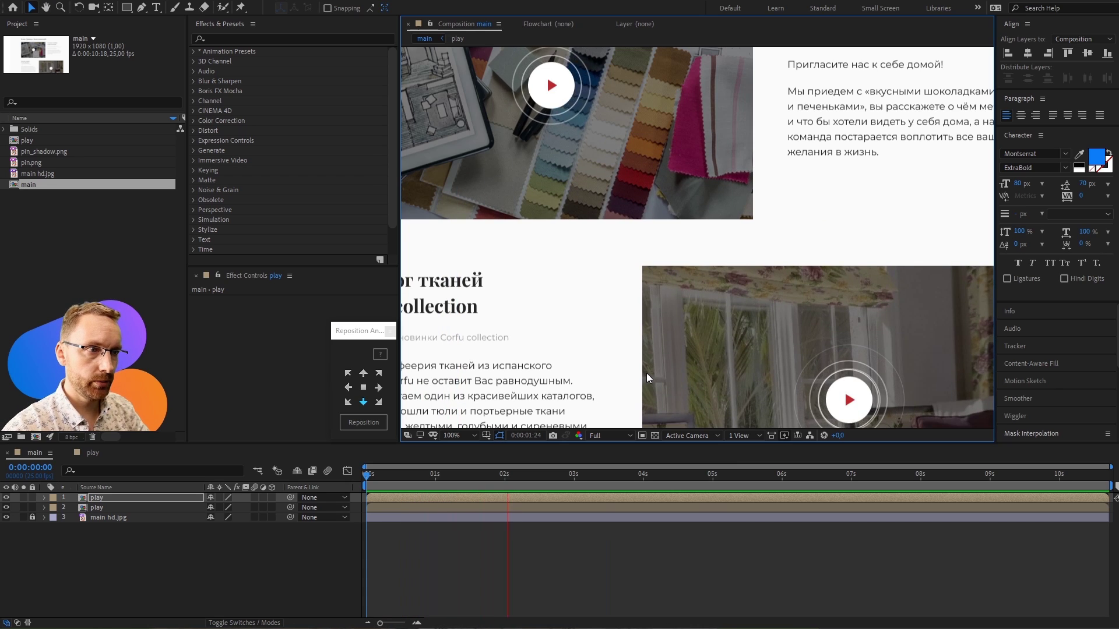
{"action": "key", "text": "space"}
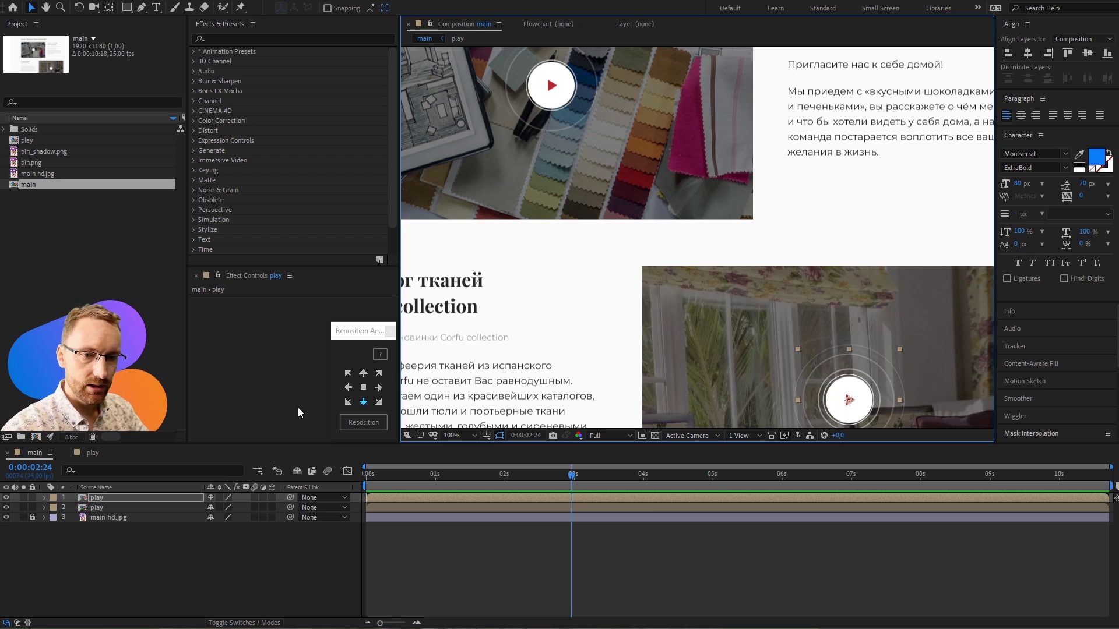
- In the play precomp, shift the outer rings earlier, delete Shape Layer 3, then return to main
{"action": "double_click", "coordinate": [88, 499]}
{"action": "mouse_move", "coordinate": [408, 511]}
{"action": "left_mouse_down"}
{"action": "mouse_move", "coordinate": [401, 496]}
{"action": "mouse_move", "coordinate": [413, 497]}
{"action": "left_mouse_up"}
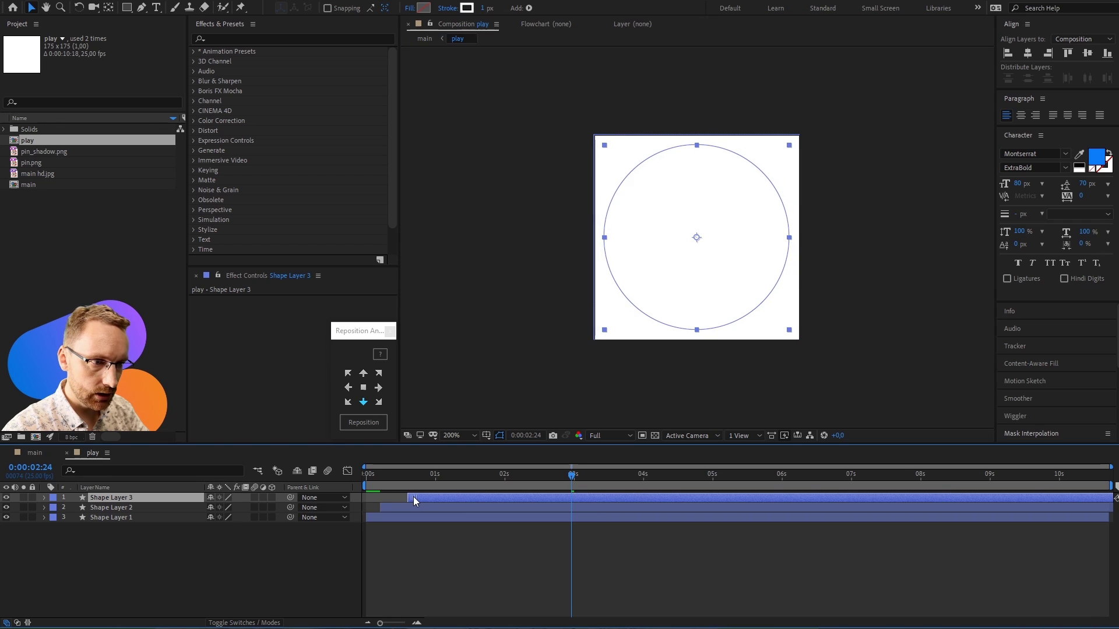
{"action": "key", "text": "Delete"}
{"action": "left_click", "coordinate": [399, 497]}
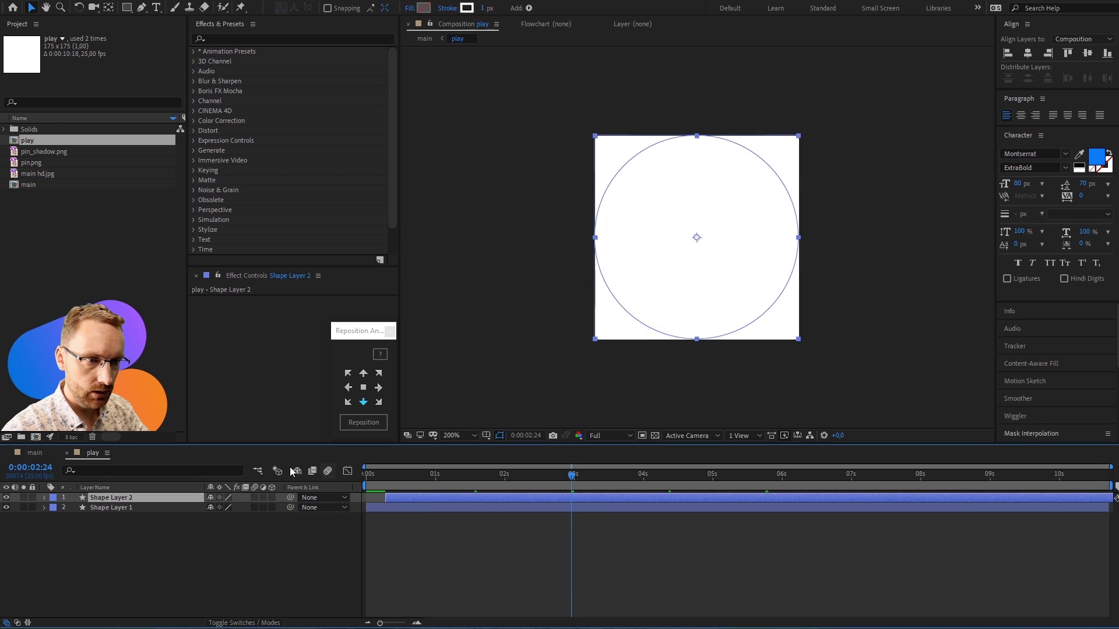
{"action": "left_click", "coordinate": [35, 453]}
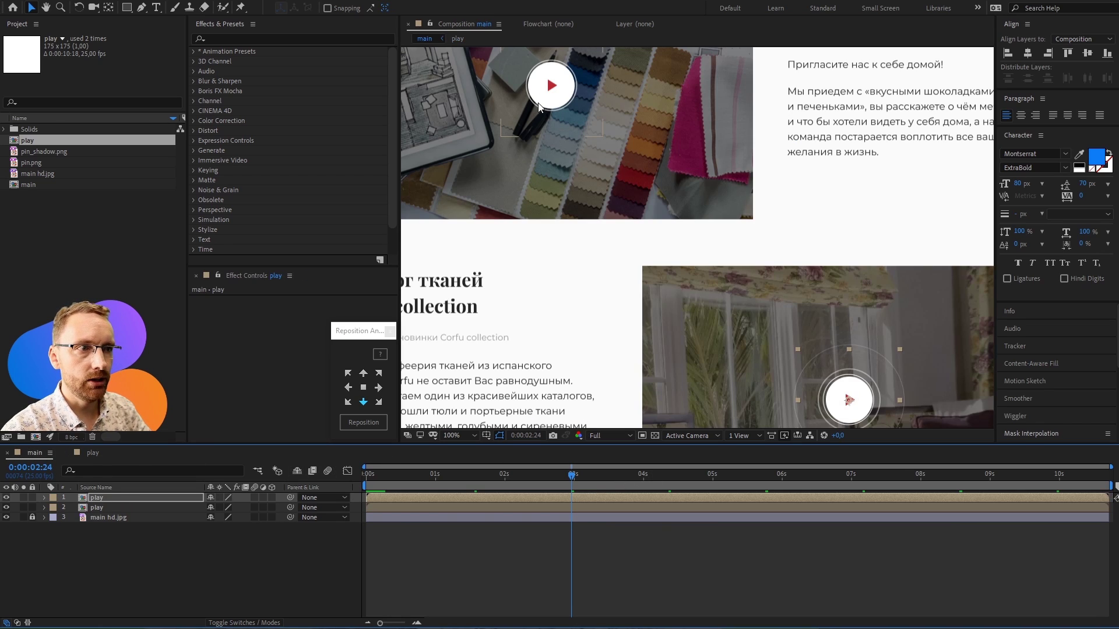
- Preview the pulsing buttons, then delete both play layers, leaving only main hd.jpg
{"action": "key", "text": "space"}
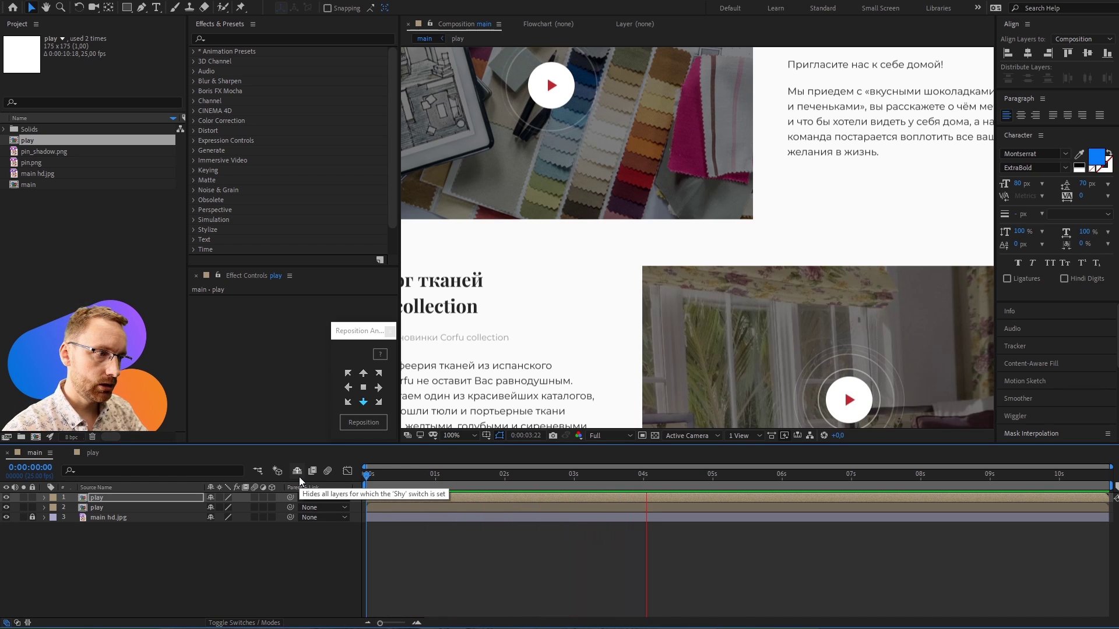
{"action": "key", "text": "space"}
{"action": "left_click", "coordinate": [407, 510]}
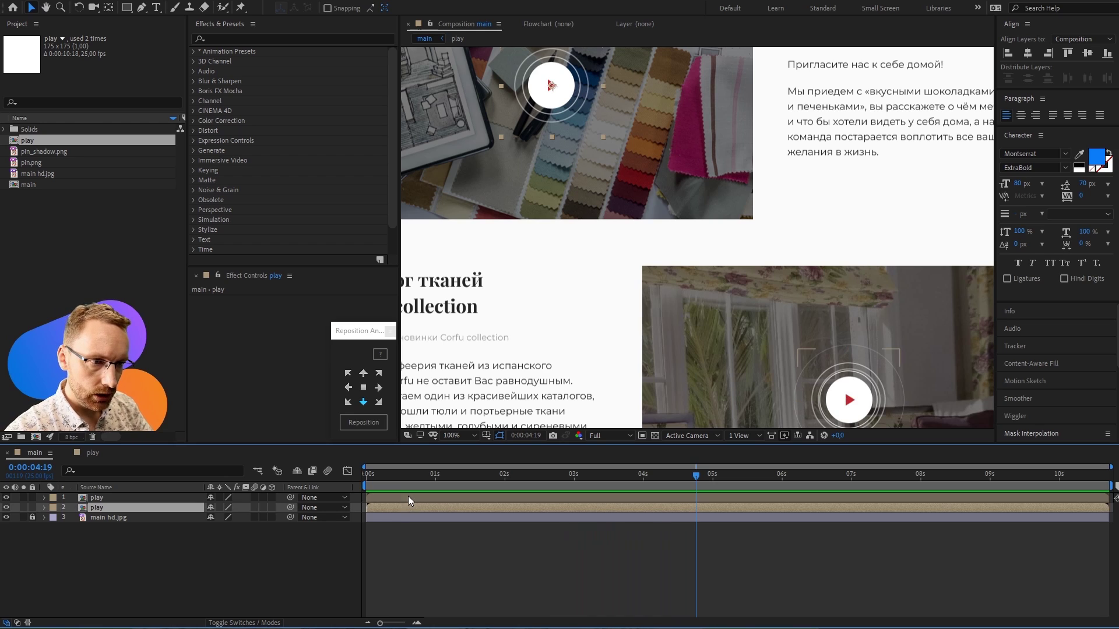
{"action": "left_click", "coordinate": [408, 497], "text": "shift"}
{"action": "key", "text": "Delete"}
- Align main hd.jpg to the frame bottom and drag it down to bring Контакты into frame
{"action": "scroll", "coordinate": [589, 249], "scroll_direction": "down", "scroll_amount": 2}
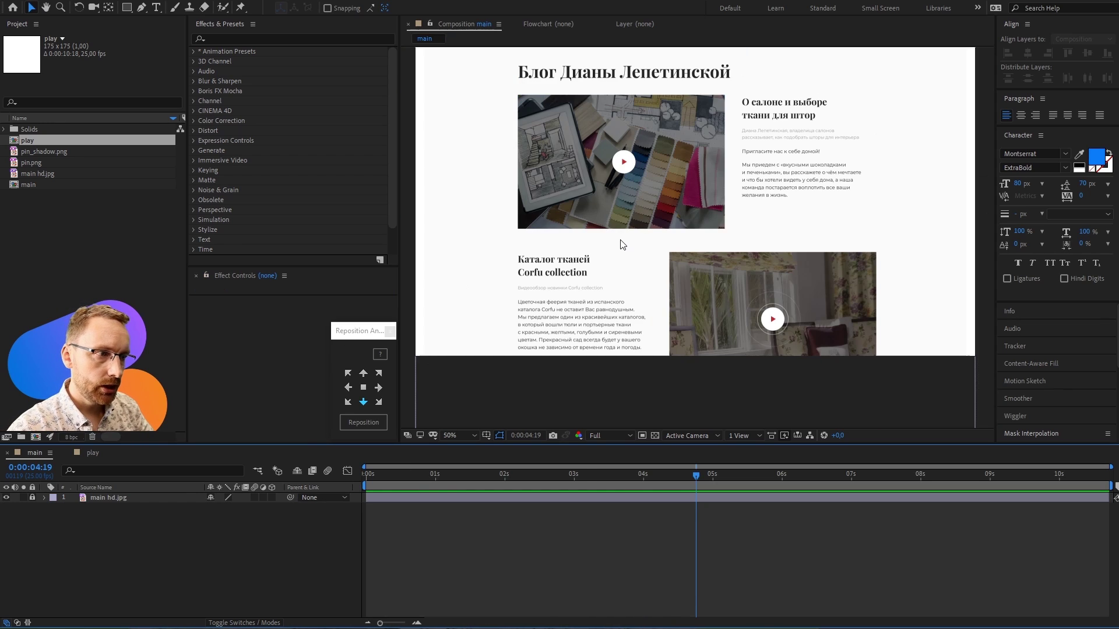
{"action": "left_click", "coordinate": [983, 76]}
{"action": "scroll", "coordinate": [757, 222], "scroll_direction": "down", "scroll_amount": 1}
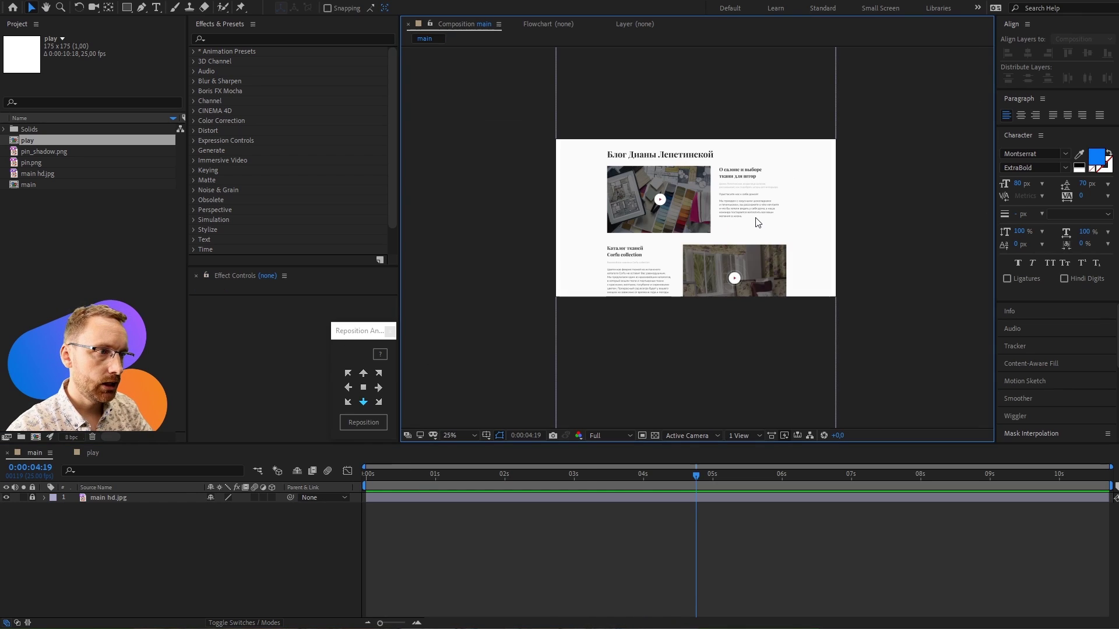
{"action": "left_click", "coordinate": [406, 504]}
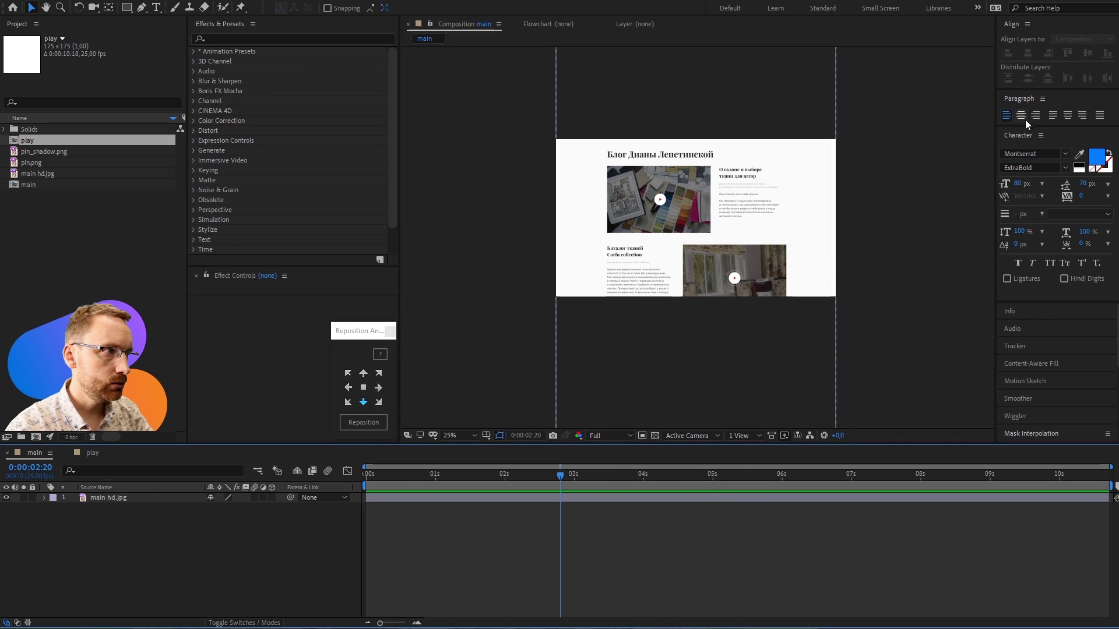
{"action": "left_click_drag", "start_coordinate": [683, 497], "coordinate": [733, 458]}
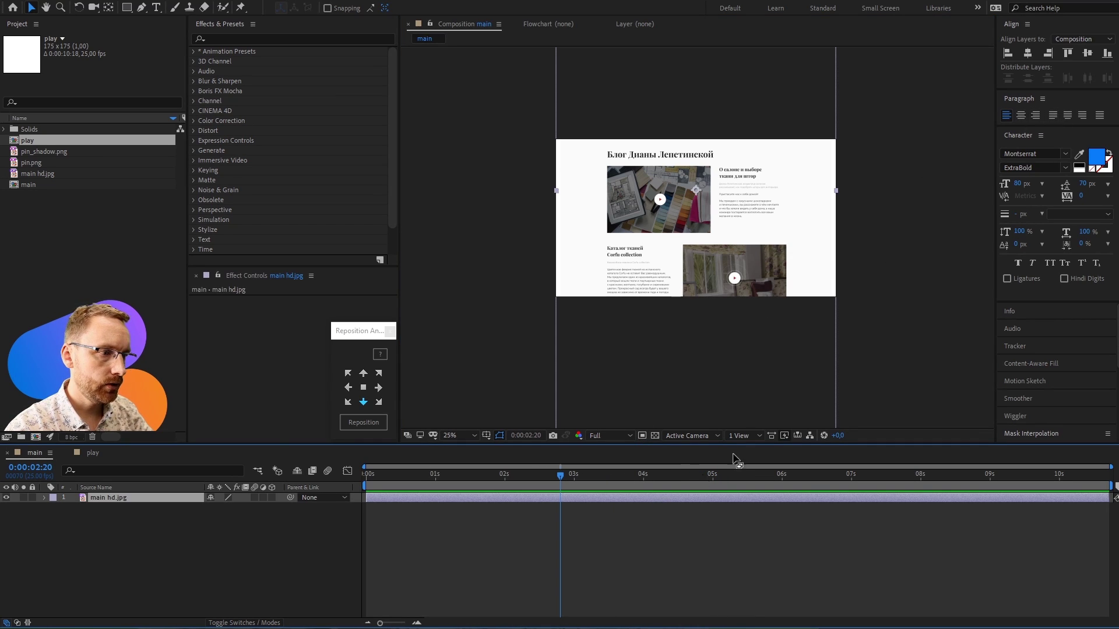
{"action": "left_click", "coordinate": [1109, 54]}
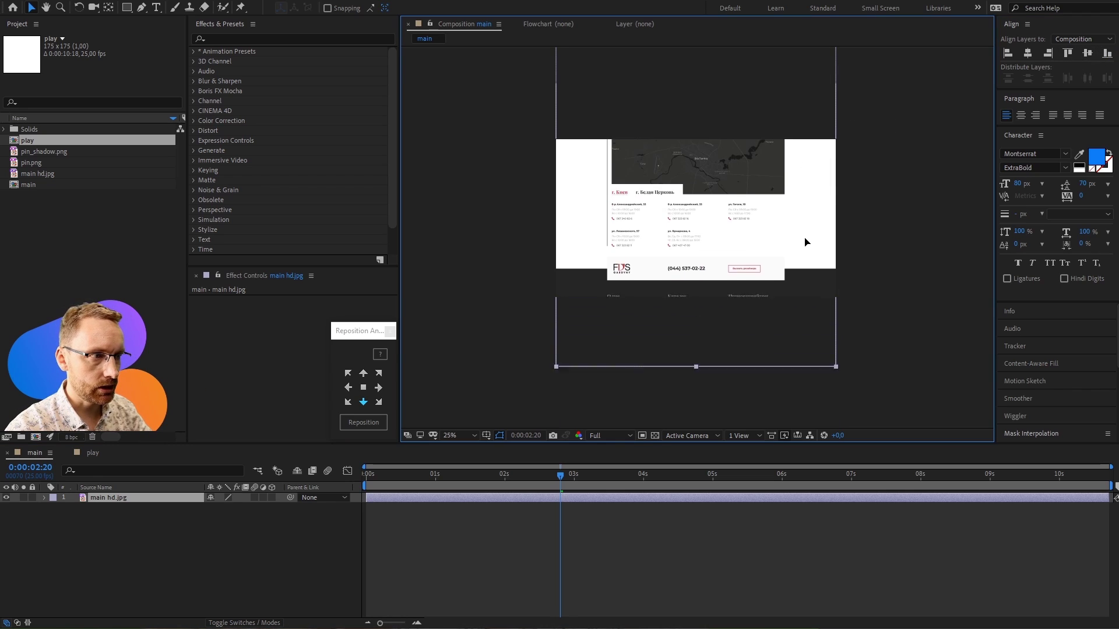
{"action": "left_click_drag", "start_coordinate": [797, 161], "coordinate": [812, 283]}
- Lock the page image layer and centre the view on the Контакты map
{"action": "scroll", "coordinate": [768, 176], "scroll_direction": "up", "scroll_amount": 2}
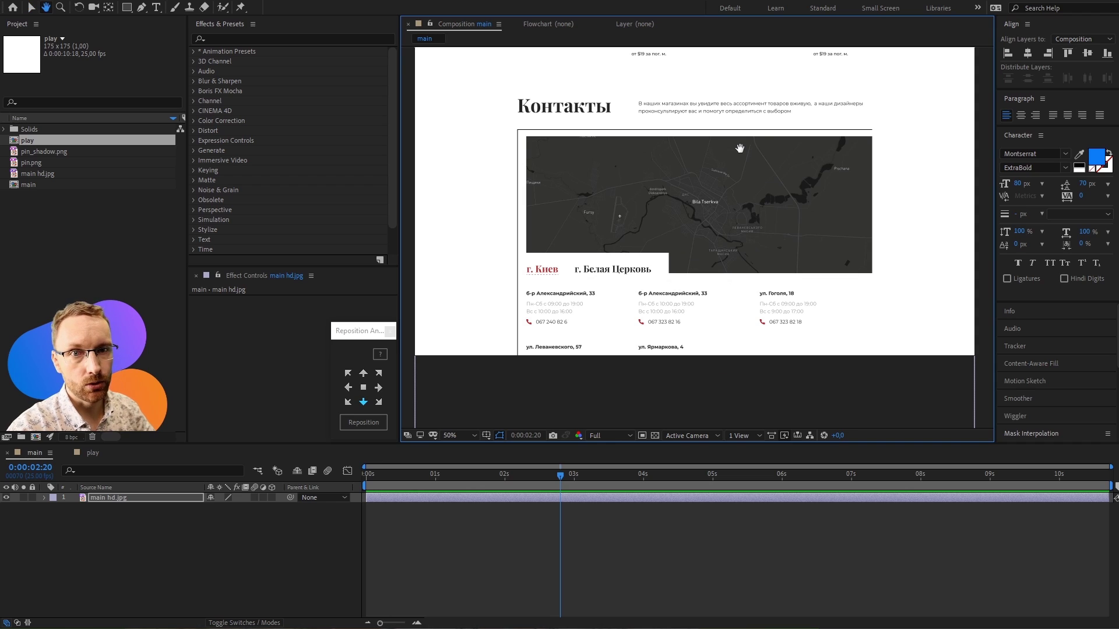
{"action": "left_click_drag", "start_coordinate": [740, 148], "coordinate": [760, 170]}
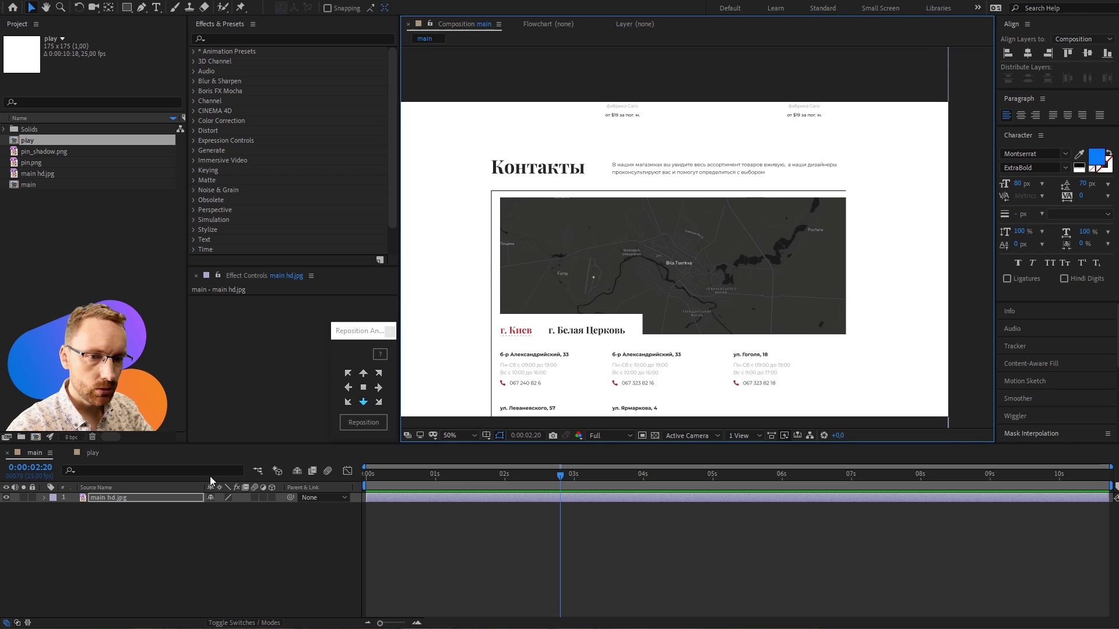
{"action": "left_click", "coordinate": [33, 498]}
{"action": "scroll", "coordinate": [593, 253], "scroll_direction": "up", "scroll_amount": 2}
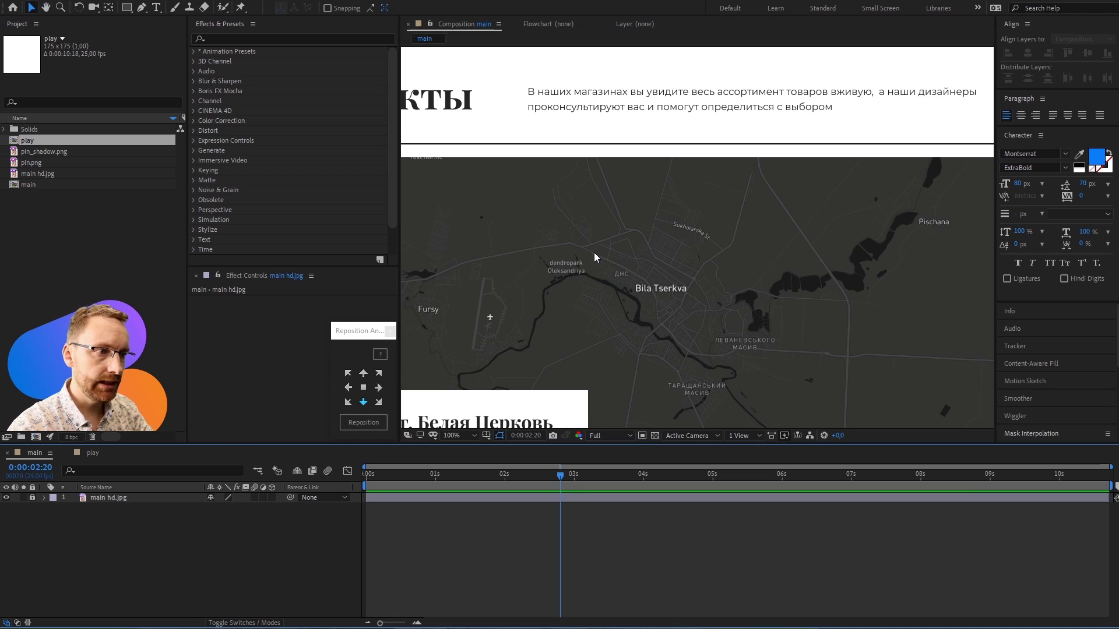
{"action": "mouse_move", "coordinate": [593, 253]}
{"action": "left_mouse_down"}
{"action": "mouse_move", "coordinate": [862, 320]}
{"action": "mouse_move", "coordinate": [870, 308]}
{"action": "left_mouse_up"}
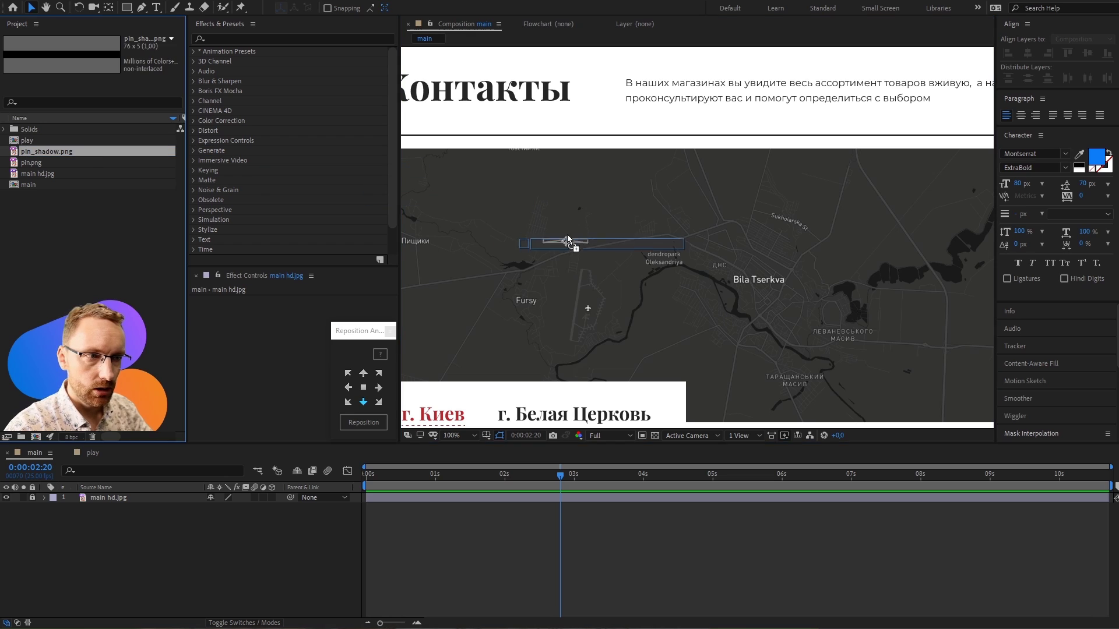
- Place pin_shadow.png on the Bila Tserkva map and add pin.png standing on it
{"action": "left_click_drag", "start_coordinate": [56, 151], "coordinate": [568, 234]}
{"action": "scroll", "coordinate": [583, 204], "scroll_direction": "up", "scroll_amount": 2}
{"action": "left_click_drag", "start_coordinate": [476, 135], "coordinate": [679, 200]}
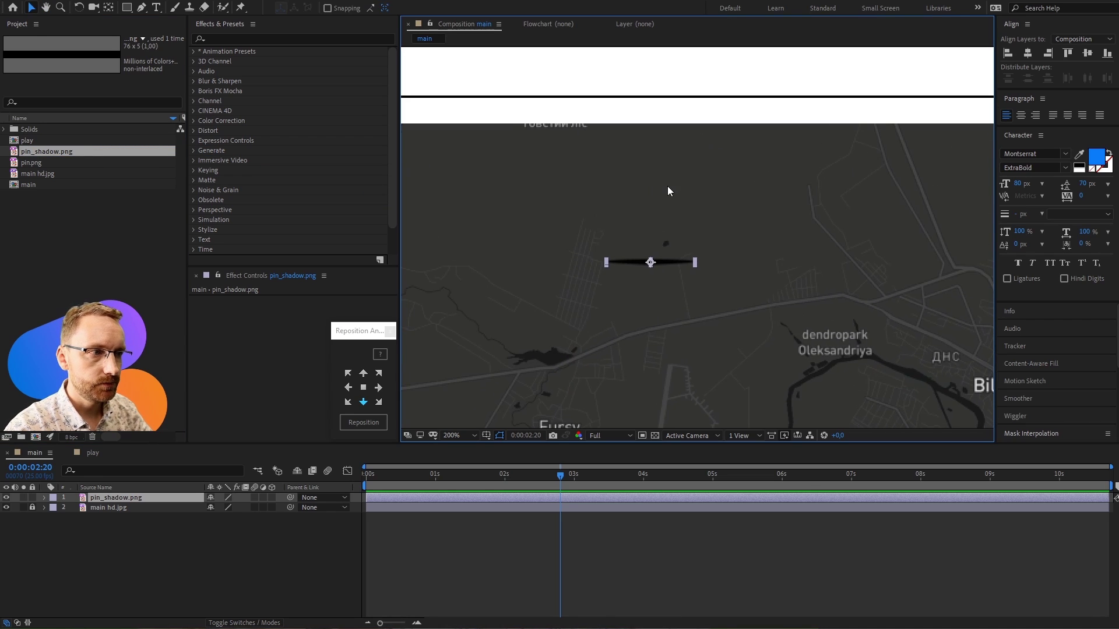
{"action": "left_click", "coordinate": [669, 190]}
{"action": "left_click", "coordinate": [64, 163]}
{"action": "mouse_move", "coordinate": [64, 164]}
{"action": "left_mouse_down"}
{"action": "mouse_move", "coordinate": [649, 191]}
{"action": "mouse_move", "coordinate": [658, 202]}
{"action": "left_mouse_up"}
{"action": "key", "text": "Return"}
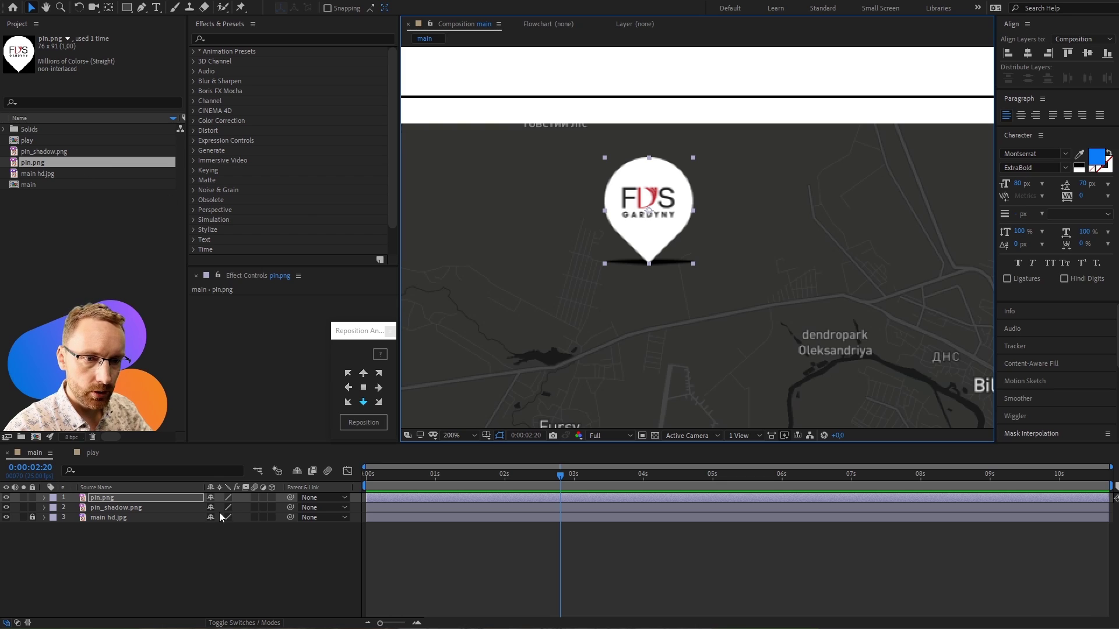
- Centre the shadow's anchor point and move the pin's anchor to its bottom tip
{"action": "left_click", "coordinate": [143, 507]}
{"action": "left_click", "coordinate": [363, 386]}
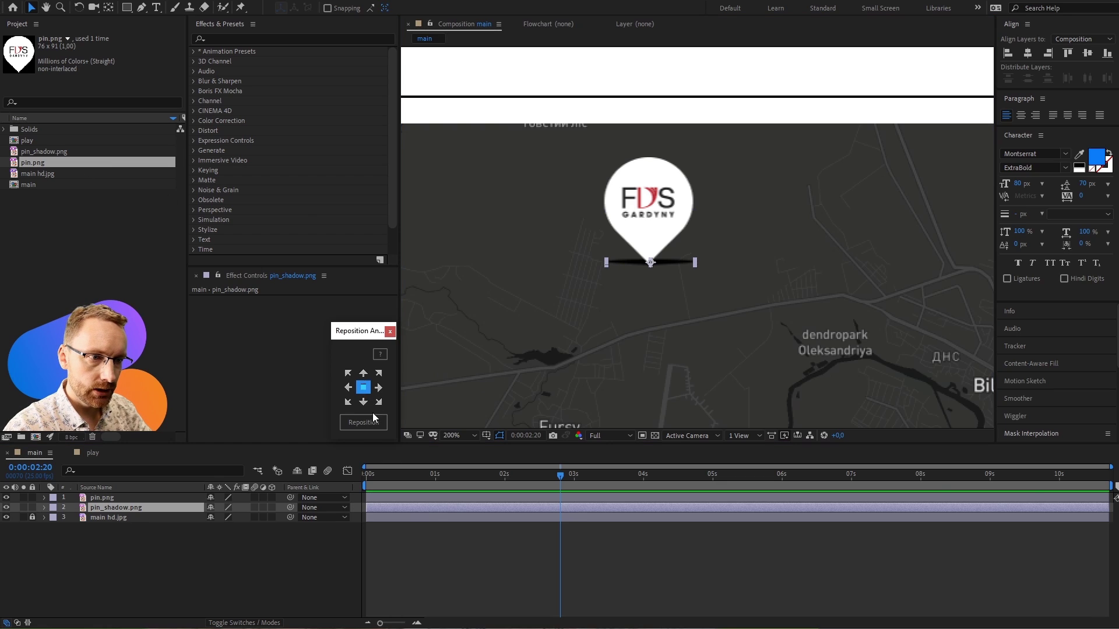
{"action": "left_click", "coordinate": [130, 498]}
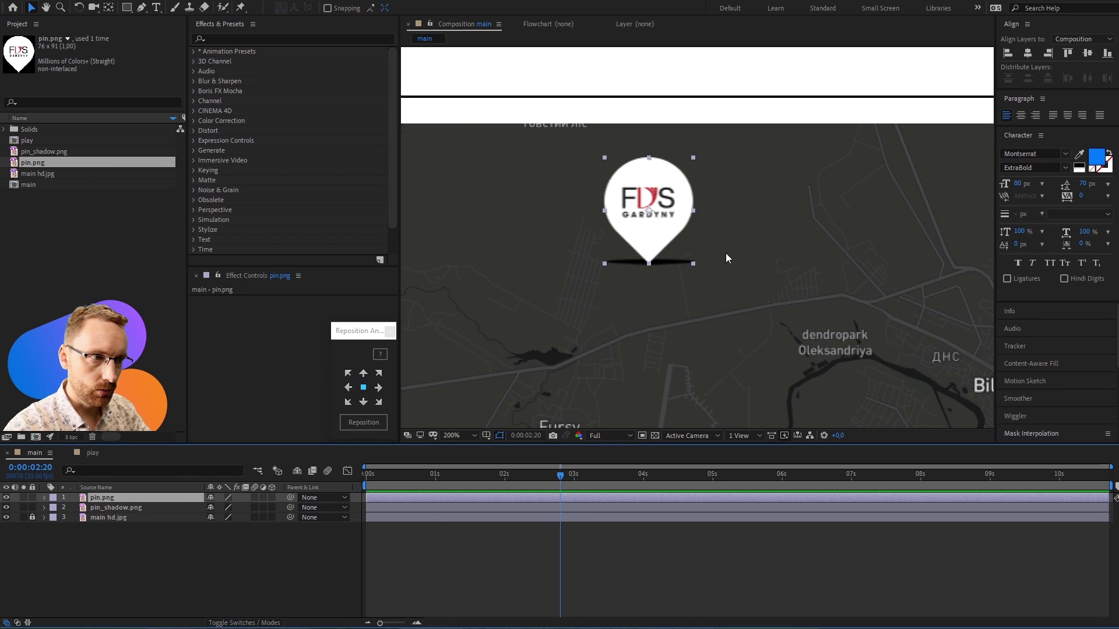
{"action": "left_click", "coordinate": [363, 401]}
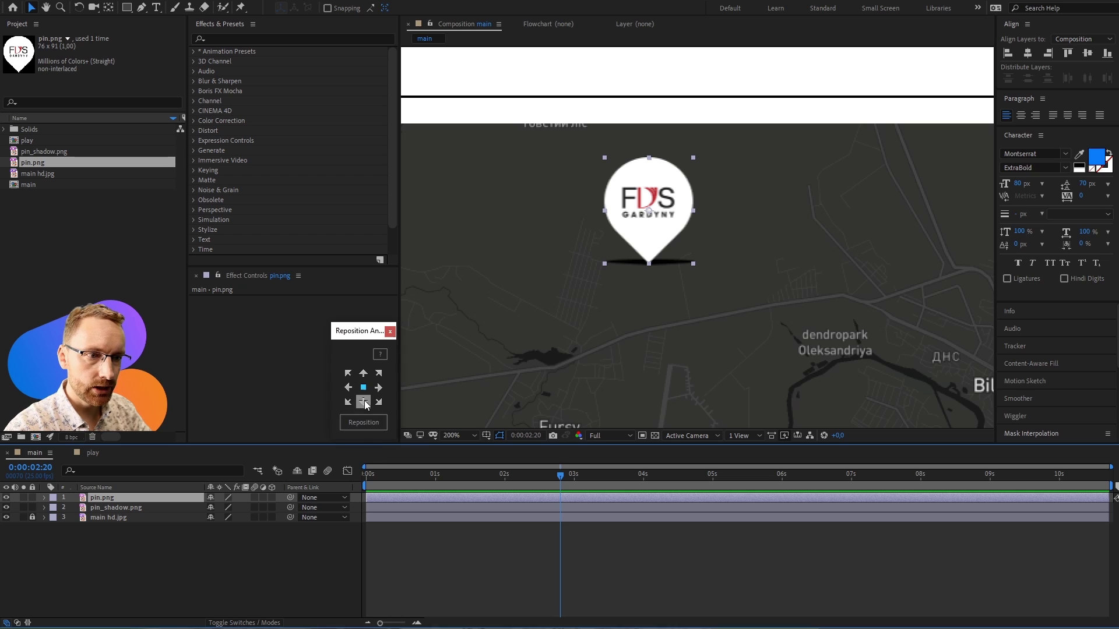
{"action": "left_click", "coordinate": [363, 422]}
{"action": "key", "text": "Home"}
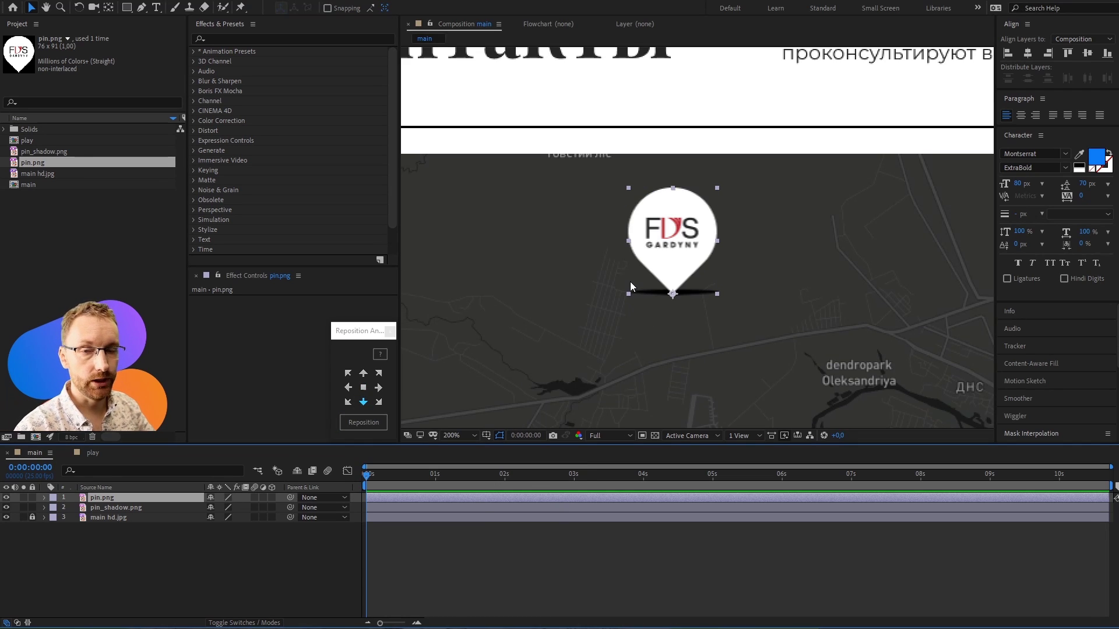
- Nudge the pin and its shadow lower on the map with Shift+Down
{"action": "left_click", "coordinate": [116, 507], "text": "shift"}
{"action": "key", "text": "shift+Down"}
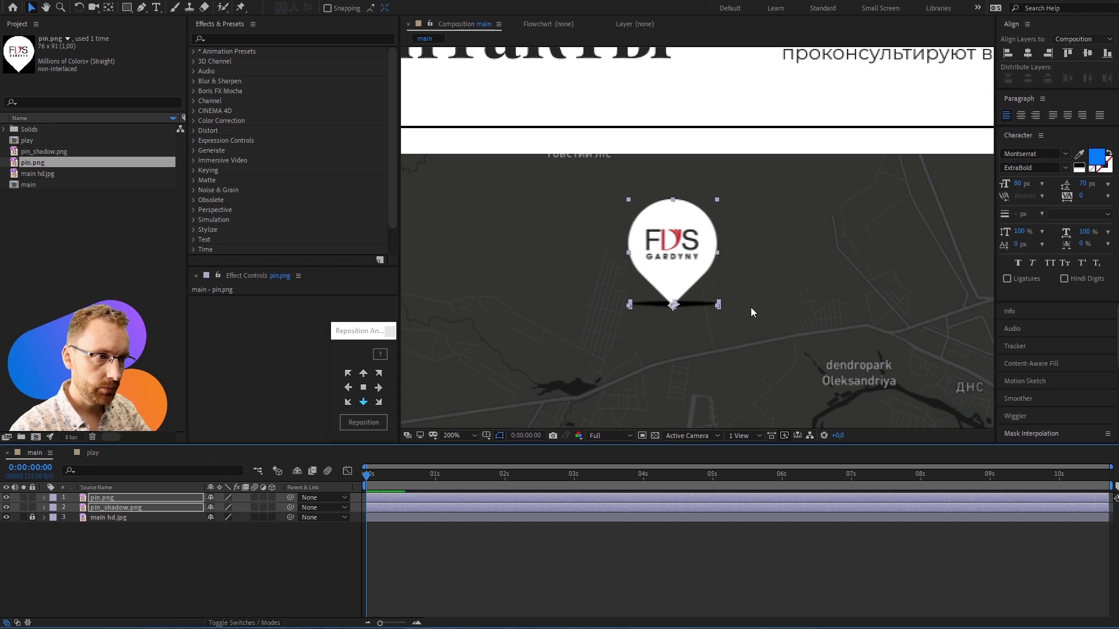
{"action": "key", "text": "shift+Down"}
{"action": "key", "text": "shift+Down"}
- Keyframe the pin's Position at 0:00 and again later, raised 30 px
{"action": "left_click", "coordinate": [420, 499]}
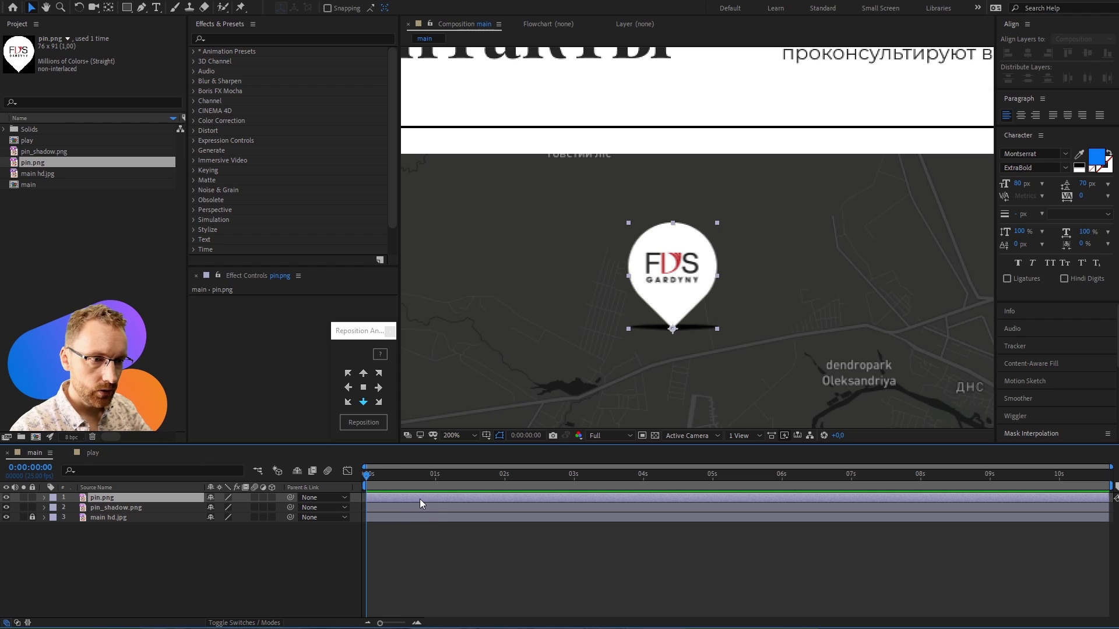
{"action": "key", "text": "p"}
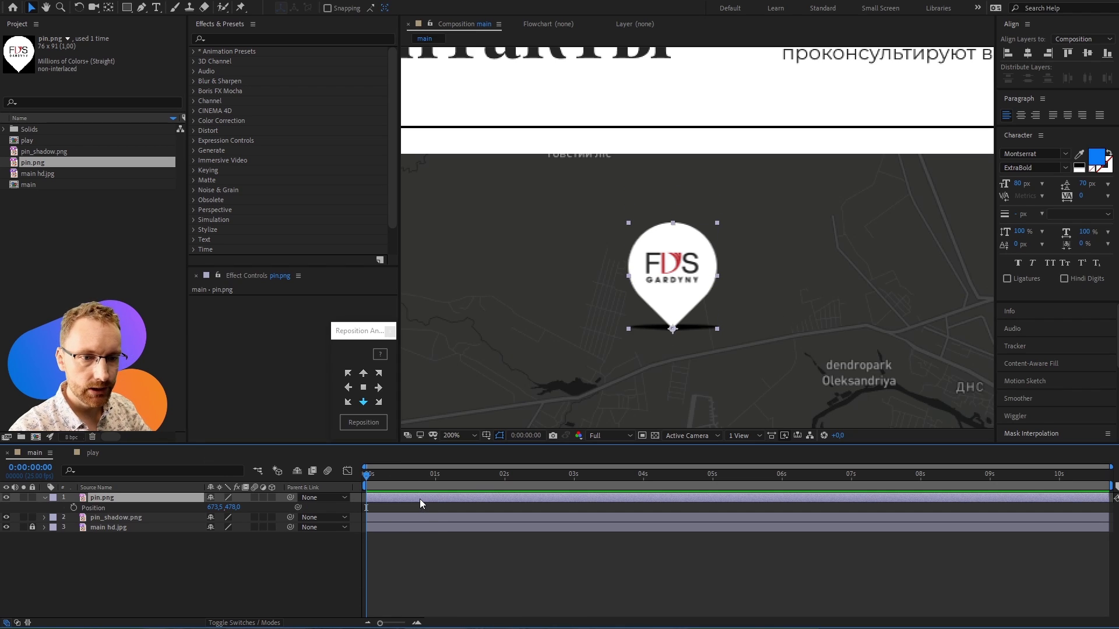
{"action": "left_click", "coordinate": [75, 508]}
{"action": "key", "text": "space"}
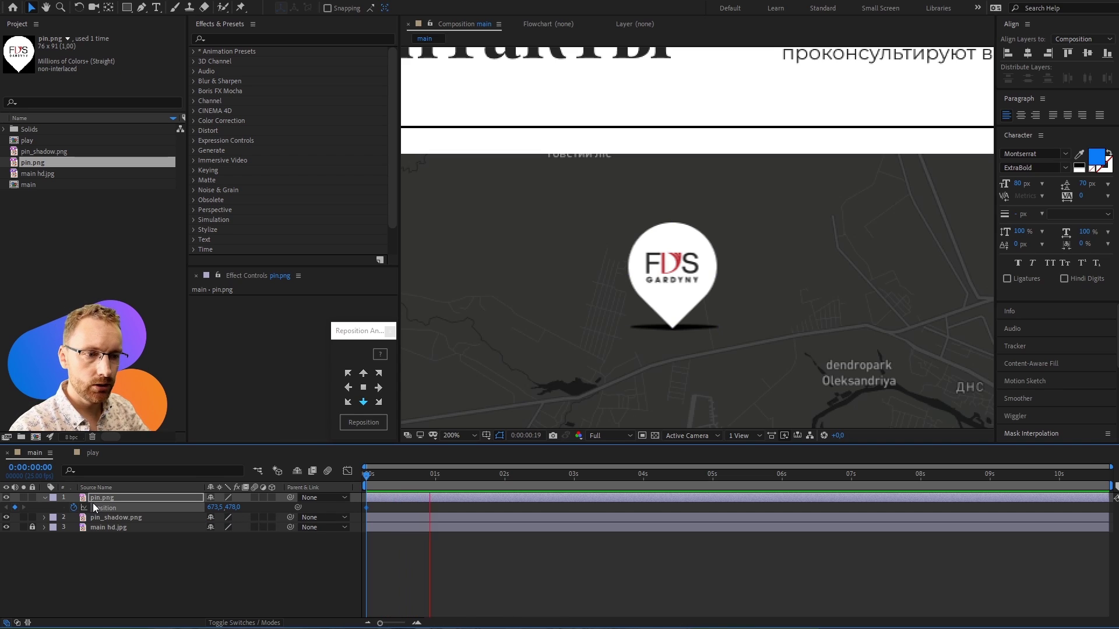
{"action": "key", "text": "space"}
{"action": "left_click", "coordinate": [17, 508]}
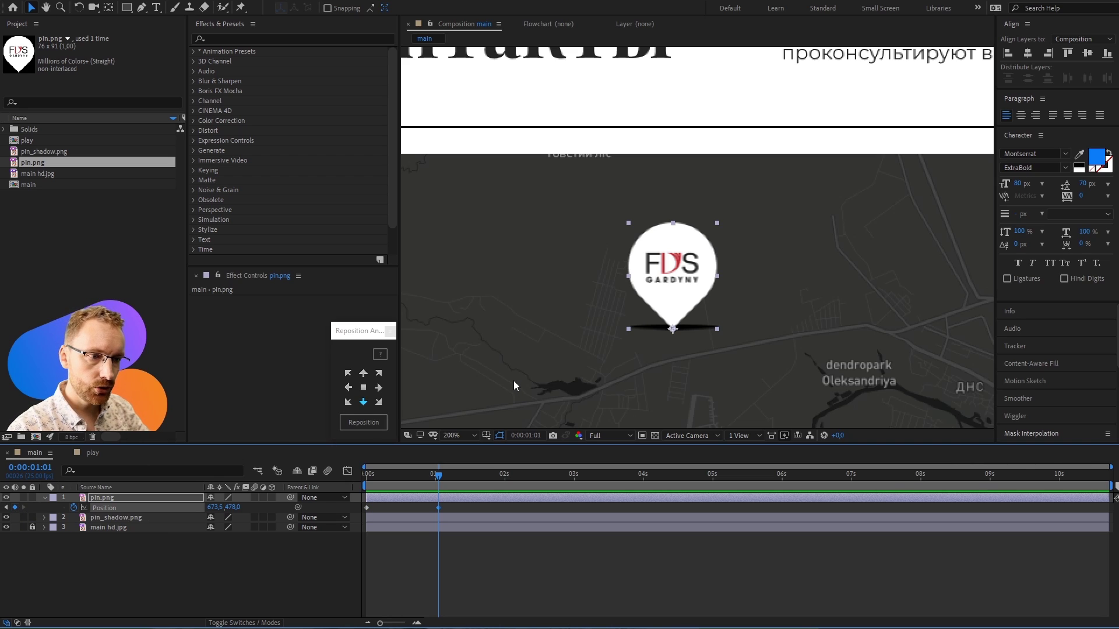
{"action": "key", "text": "shift+Up"}
{"action": "key", "text": "shift+Up"}
{"action": "key", "text": "shift+Up"}
{"action": "key", "text": "shift+Up"}
{"action": "key", "text": "shift+Up"}
{"action": "key", "text": "shift+Up"}
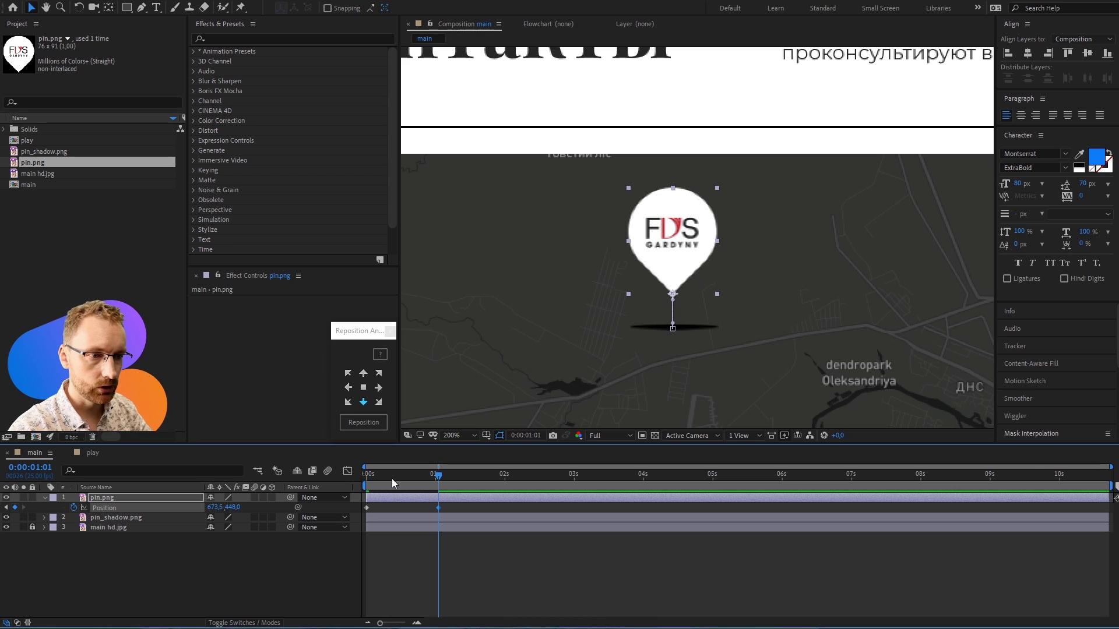
{"action": "left_click_drag", "start_coordinate": [392, 478], "coordinate": [354, 486]}
{"action": "key", "text": "space"}
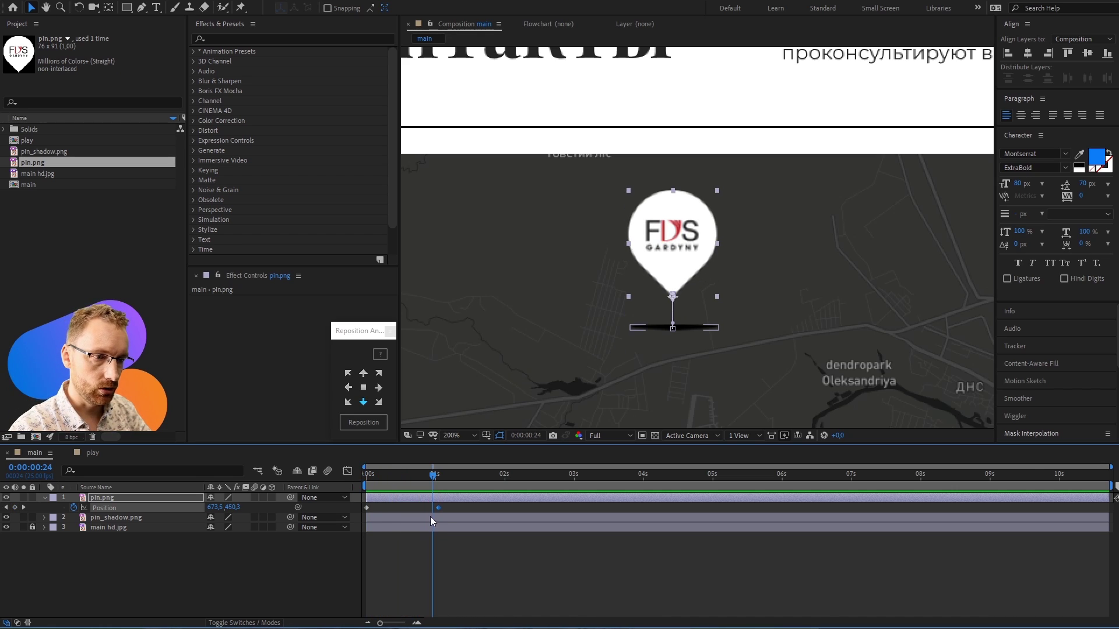
- Move the raised keyframe to about six frames and apply Easy Ease (F9)
{"action": "left_click_drag", "start_coordinate": [437, 507], "coordinate": [421, 508]}
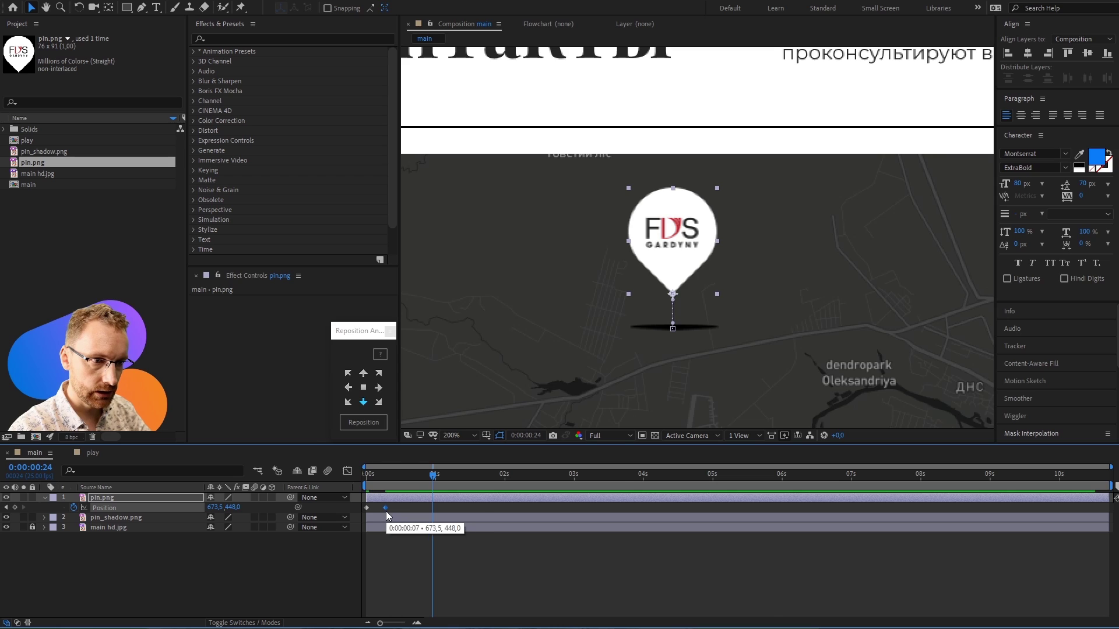
{"action": "scroll", "coordinate": [386, 511], "scroll_direction": "up", "scroll_amount": 5}
{"action": "scroll", "coordinate": [490, 557], "scroll_direction": "left", "scroll_amount": 3}
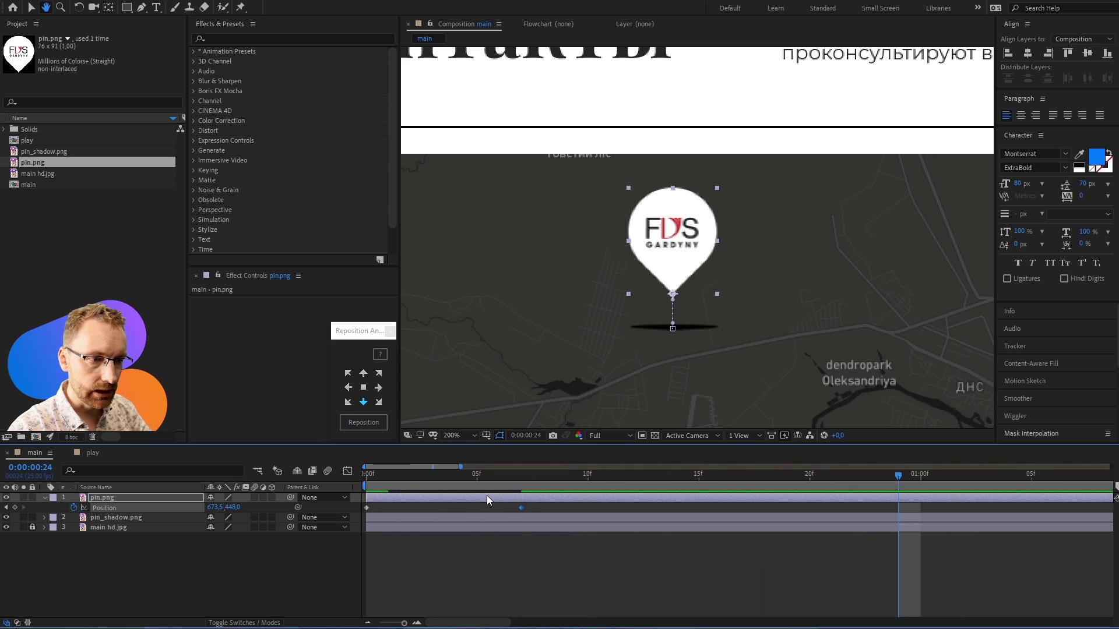
{"action": "left_click_drag", "start_coordinate": [522, 507], "coordinate": [500, 508]}
{"action": "key", "text": "space"}
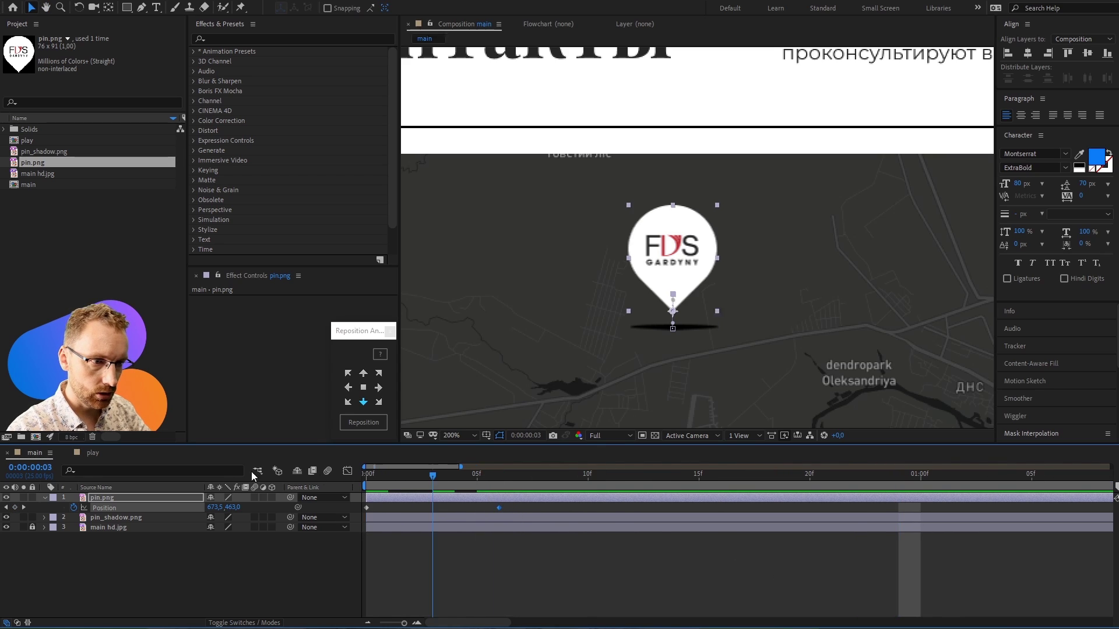
{"action": "key", "text": "space"}
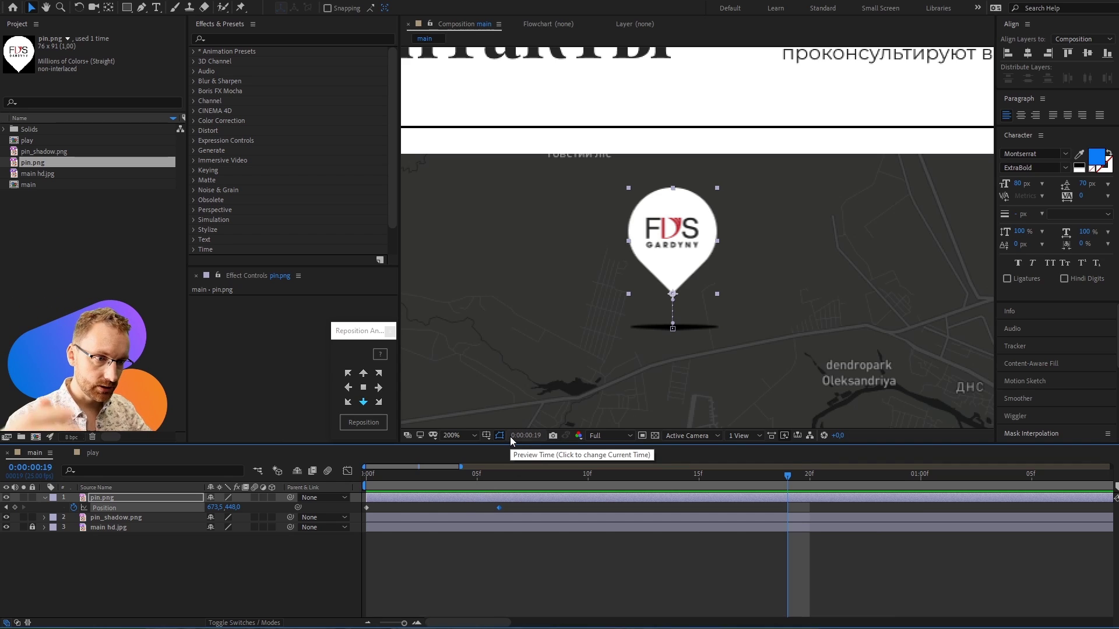
{"action": "key", "text": "F9"}
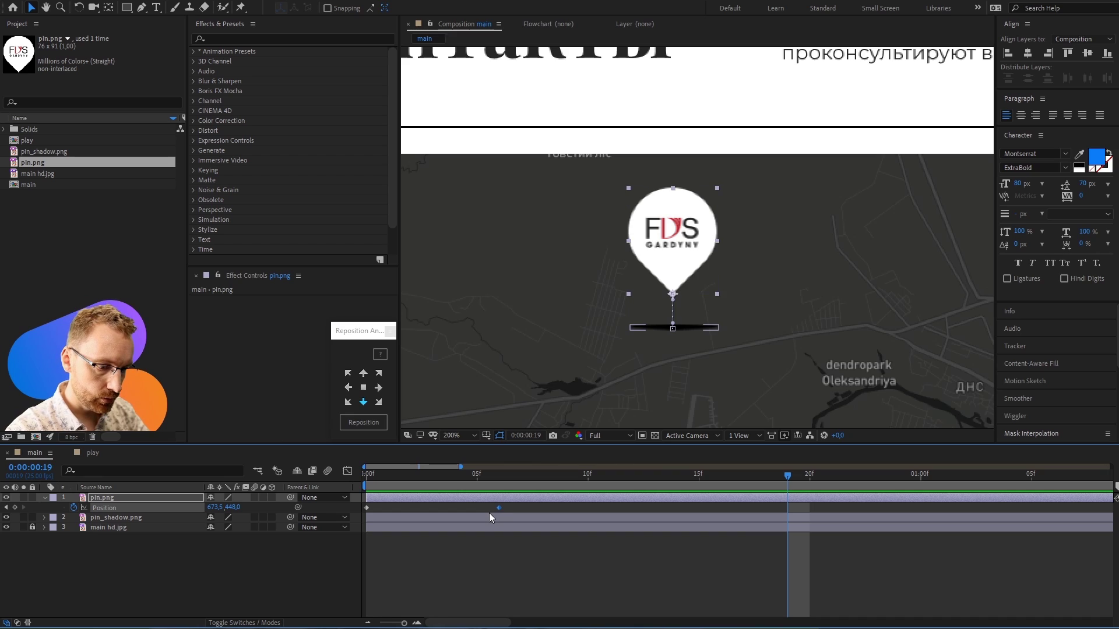
{"action": "key", "text": "space"}
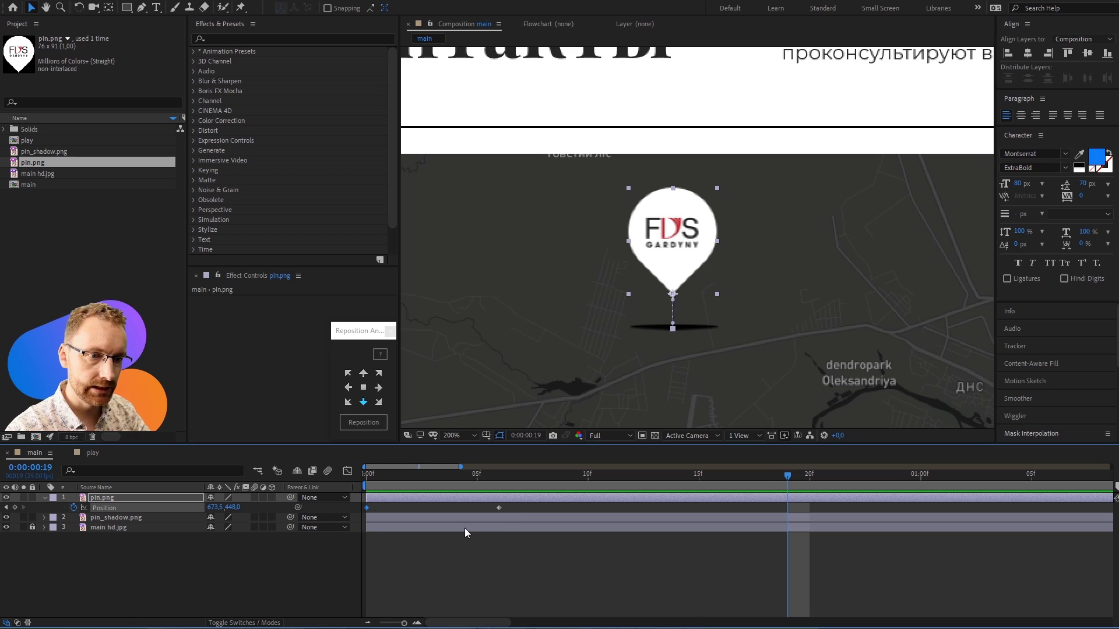
- Copy the loopOut("pingpong",0) expression line from the Notepad note
{"action": "key", "text": "alt+Tab"}
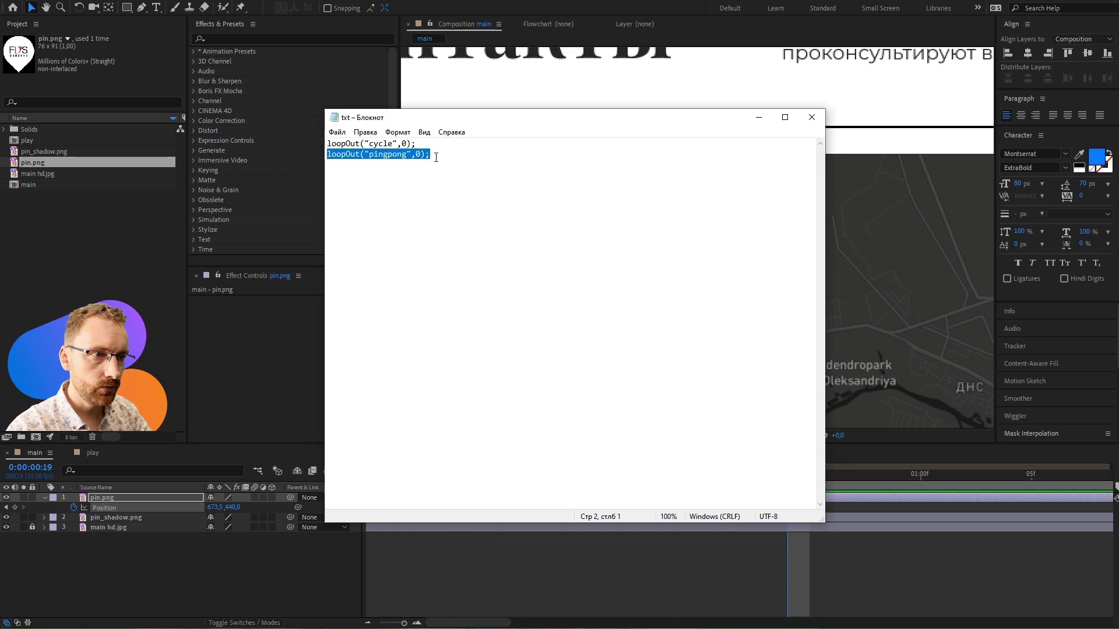
{"action": "left_click", "coordinate": [441, 146]}
{"action": "key", "text": "shift+End"}
{"action": "key", "text": "ctrl+a"}
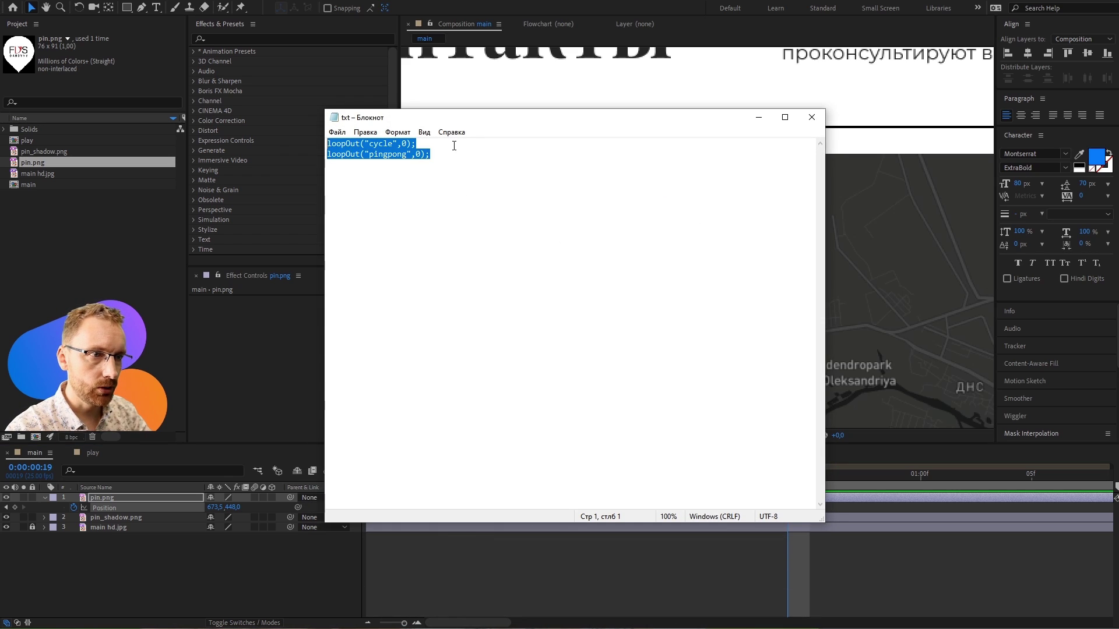
{"action": "left_click", "coordinate": [452, 157]}
{"action": "key", "text": "shift+Home"}
{"action": "key", "text": "ctrl+c"}
{"action": "left_click", "coordinate": [758, 117]}
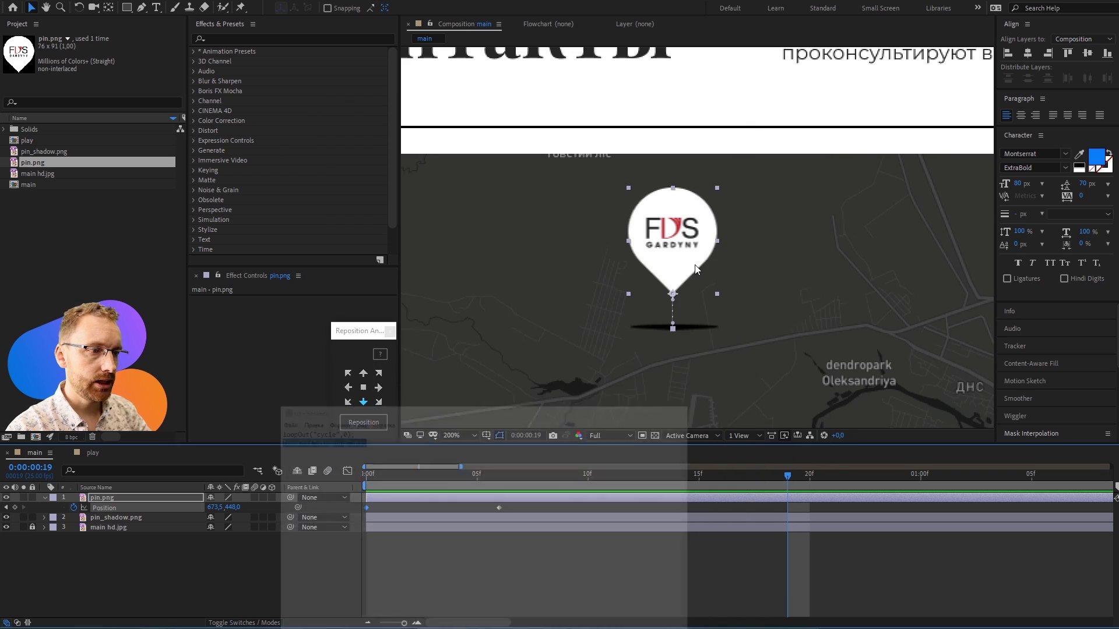
- Add a loopOut("pingpong",0); expression to the pin's Position and preview the looping bounce
{"action": "left_click", "coordinate": [74, 507], "text": "alt"}
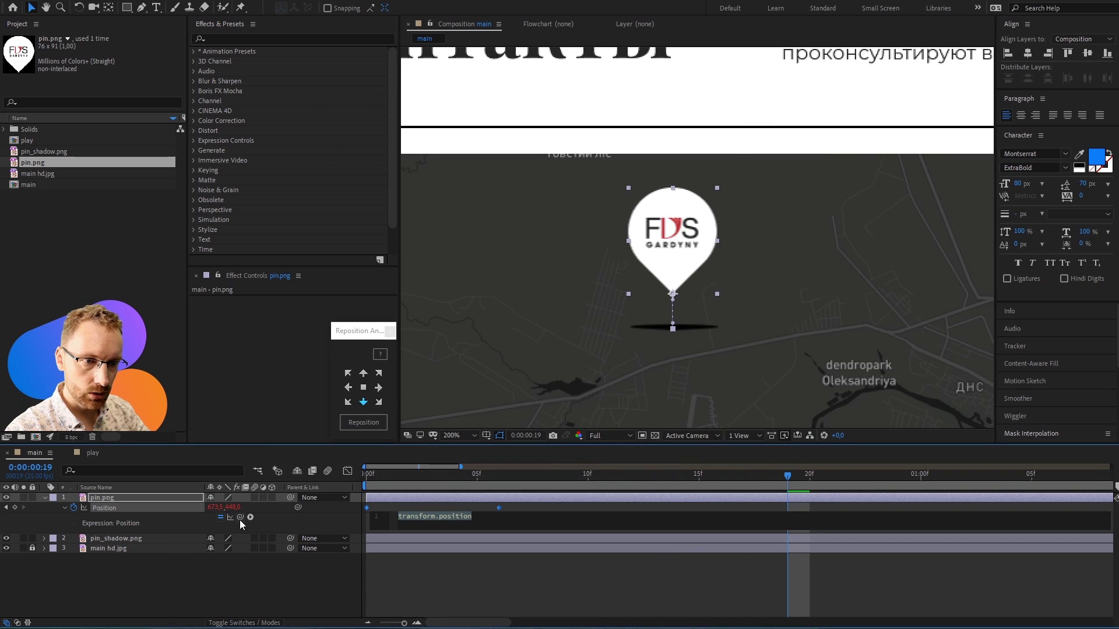
{"action": "key", "text": "ctrl+v"}
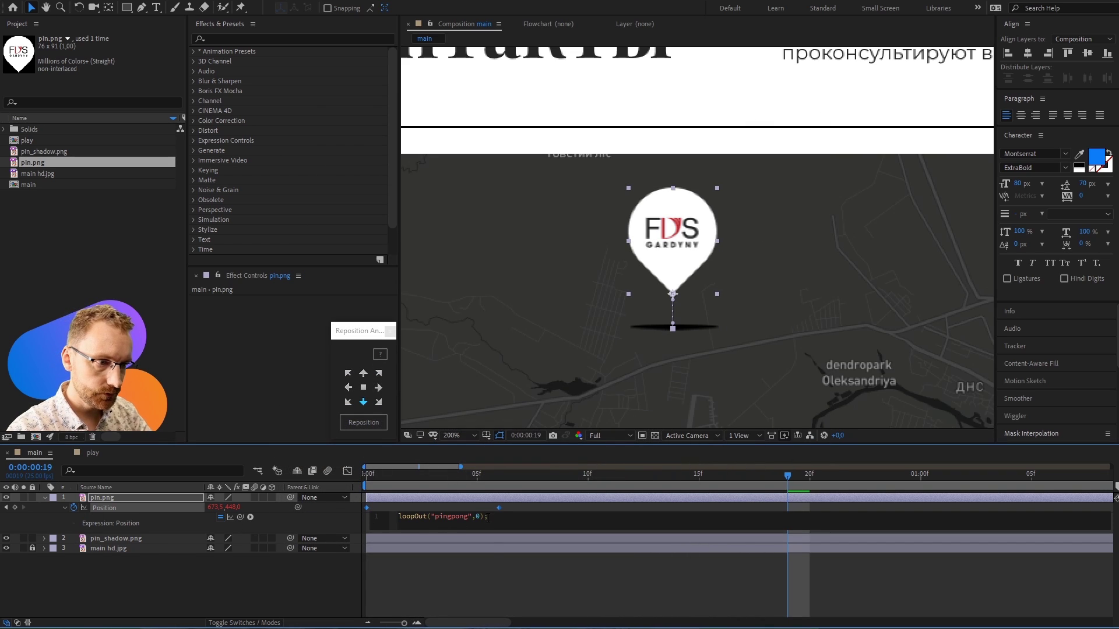
{"action": "left_click", "coordinate": [497, 574]}
{"action": "key", "text": "space"}
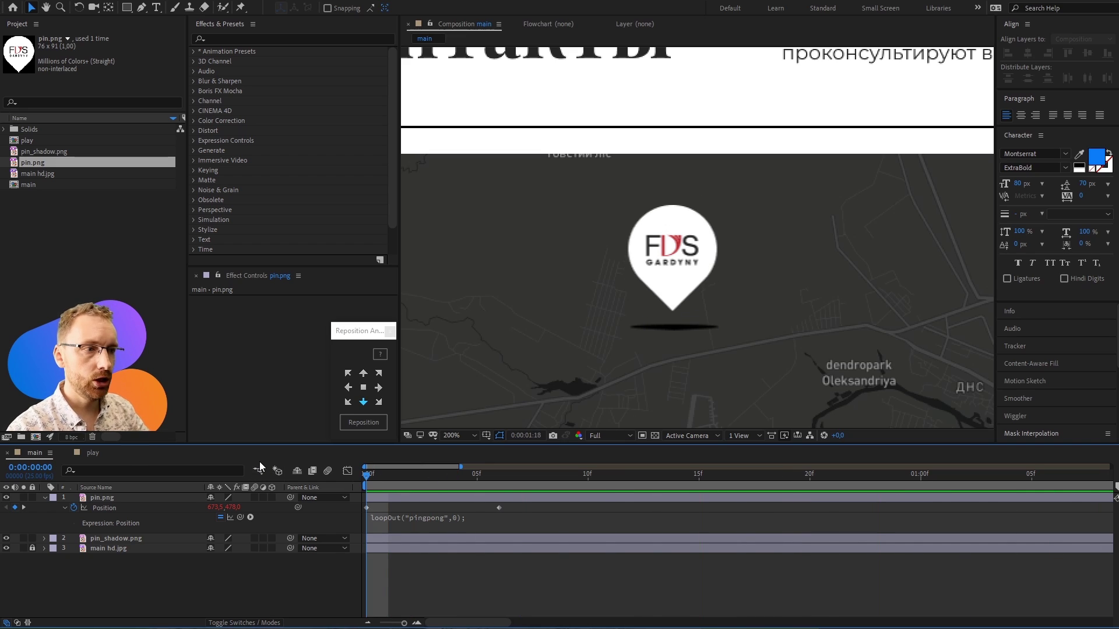
{"action": "key", "text": "space"}
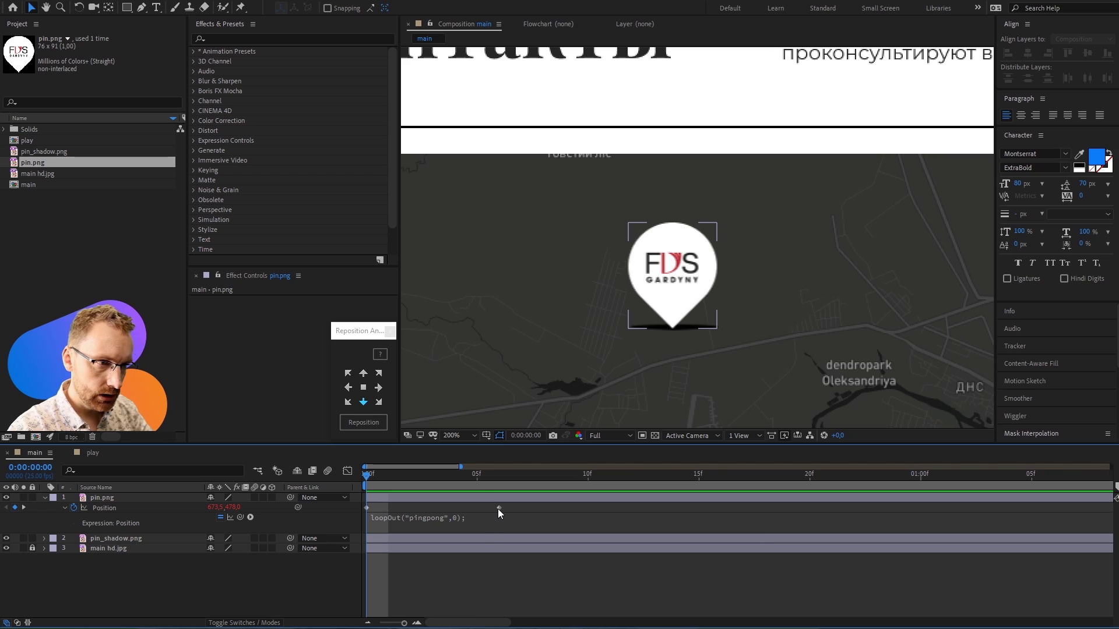
- Drag the raised keyframe later for a slower rise and preview the bounce
{"action": "left_click_drag", "start_coordinate": [498, 508], "coordinate": [611, 509]}
{"action": "key", "text": "minus"}
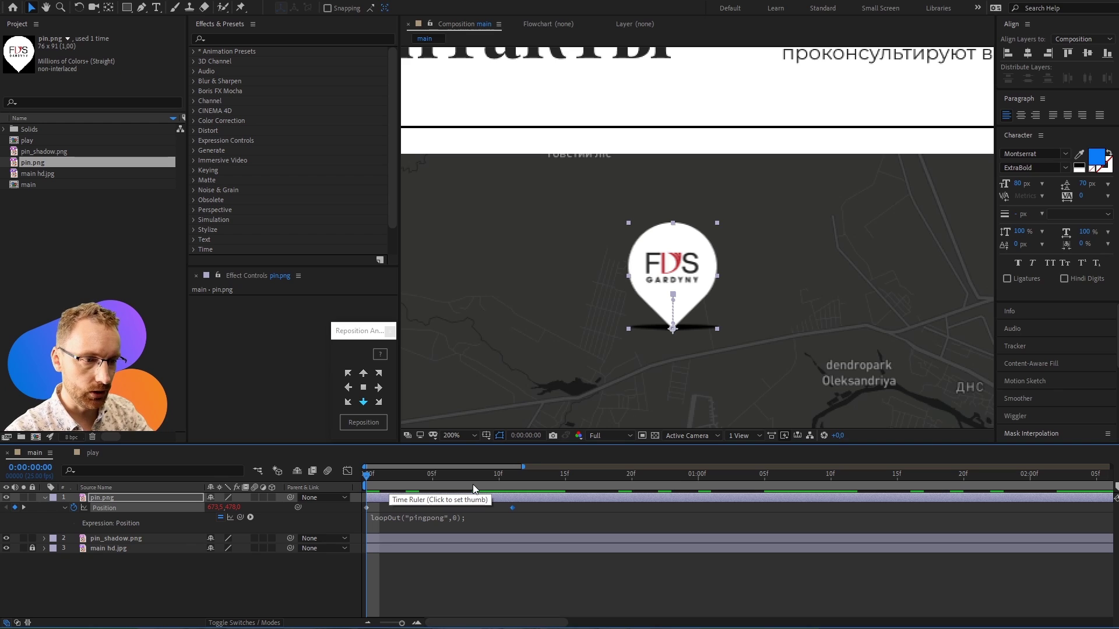
{"action": "key", "text": "space"}
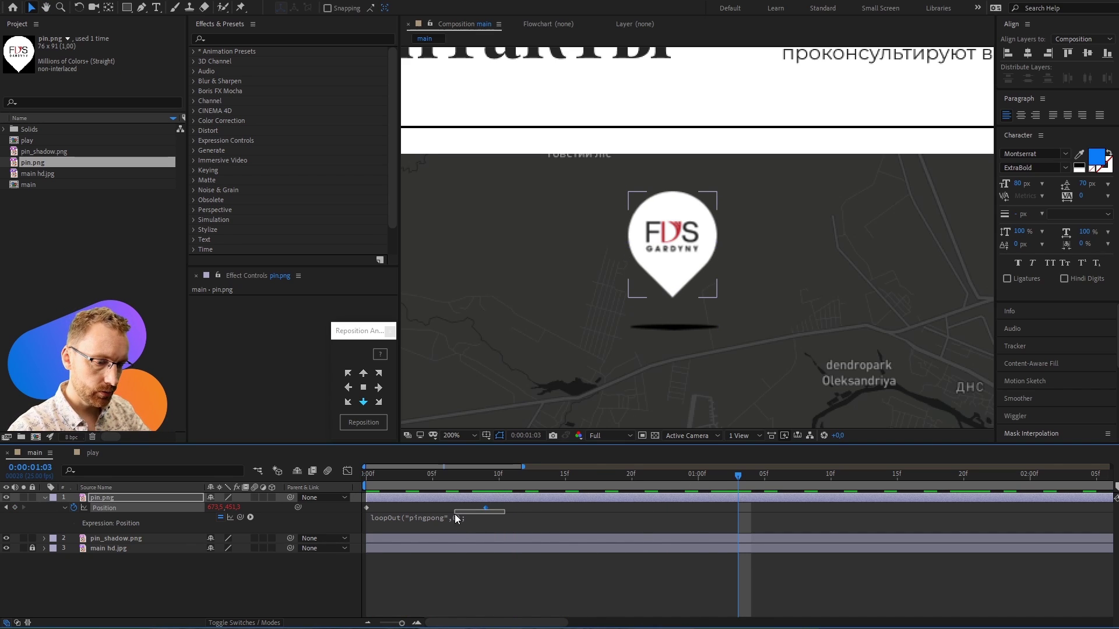
{"action": "key", "text": "KP_Enter"}
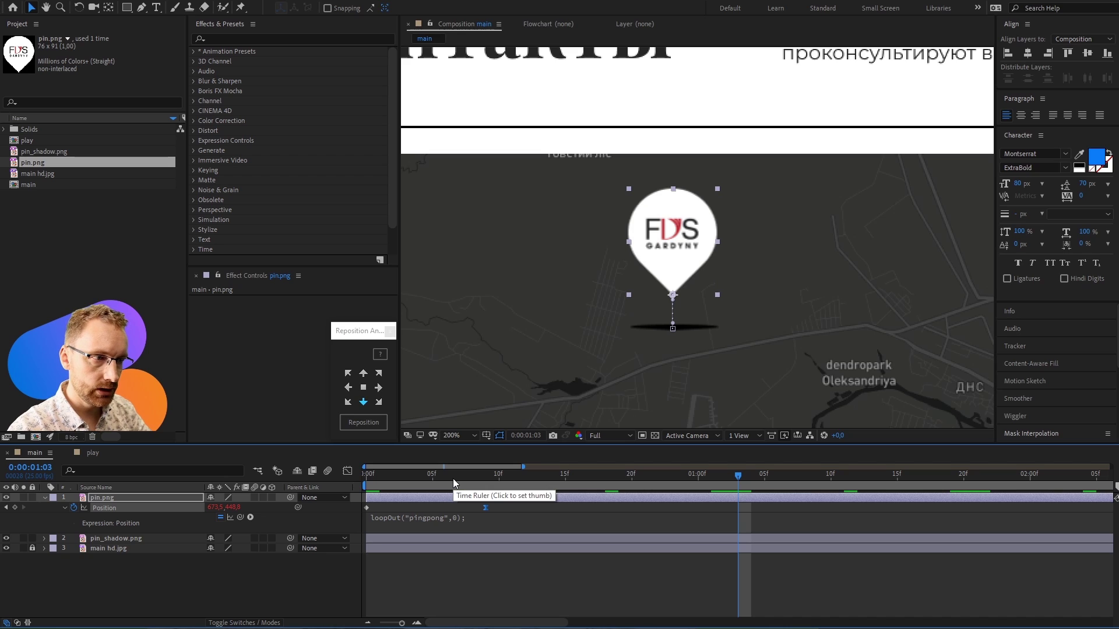
{"action": "key", "text": "space"}
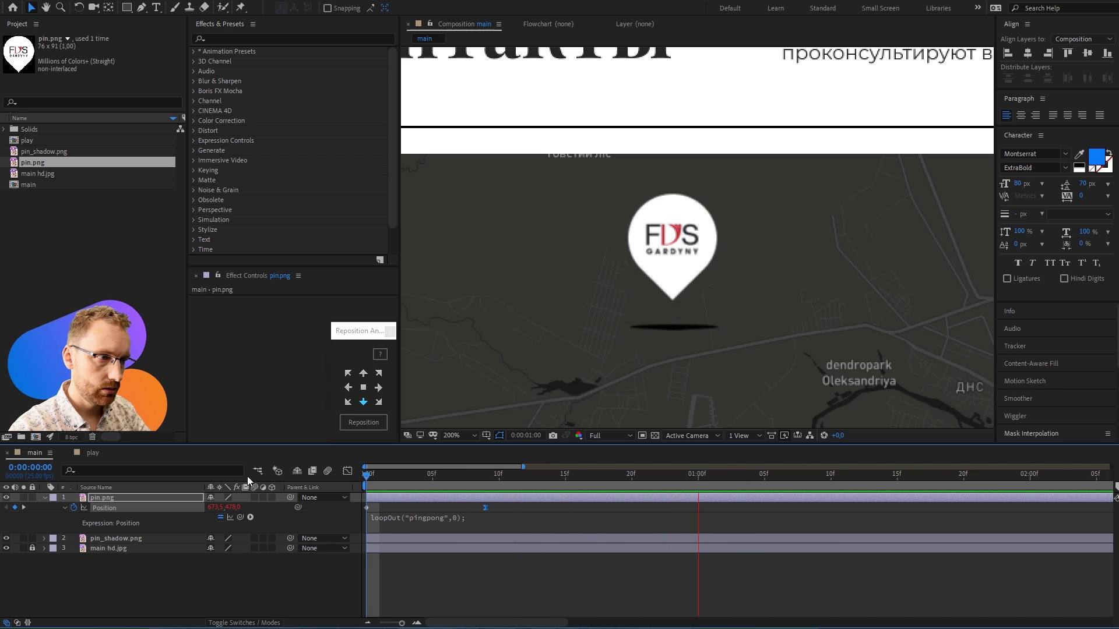
{"action": "key", "text": "space"}
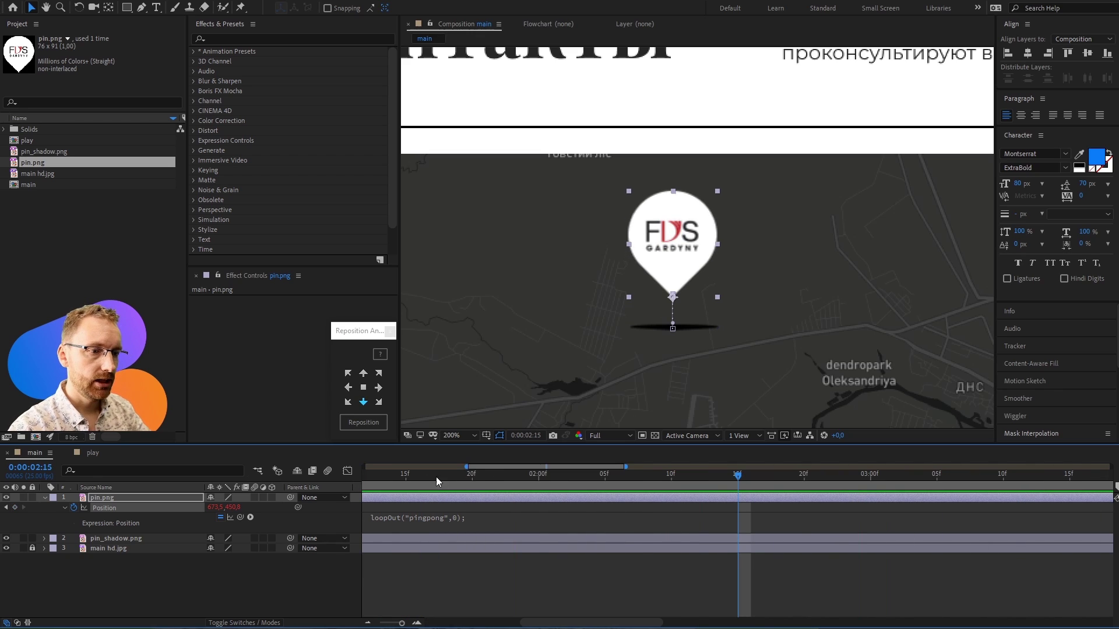
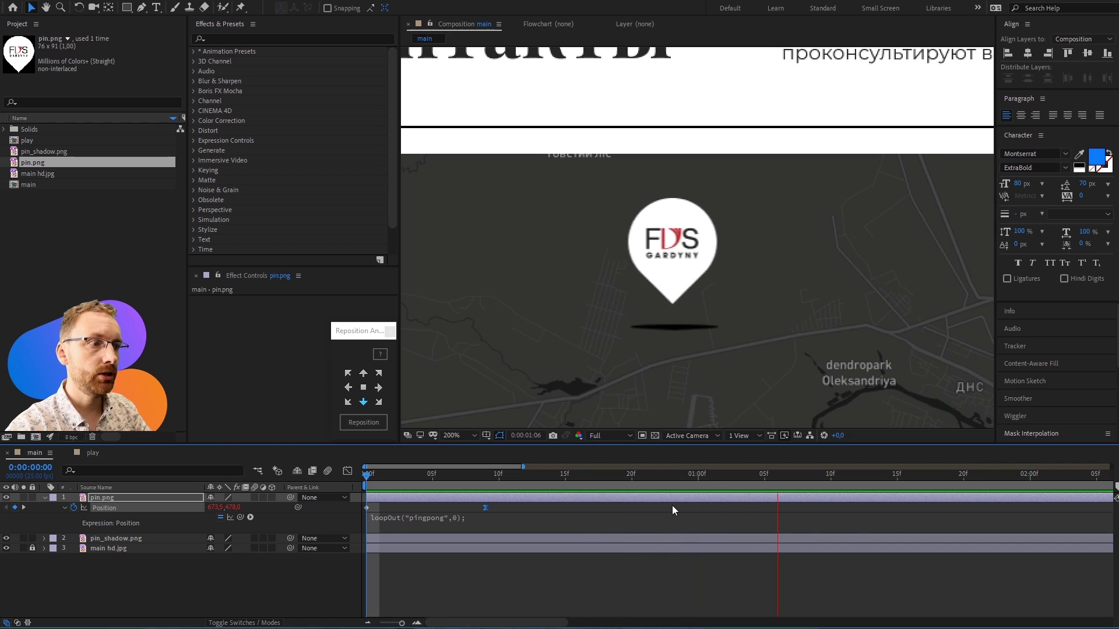
- Preview the pin's looping bounce, starting and stopping playback a few times
{"action": "key", "text": "space"}
{"action": "key", "text": "space"}
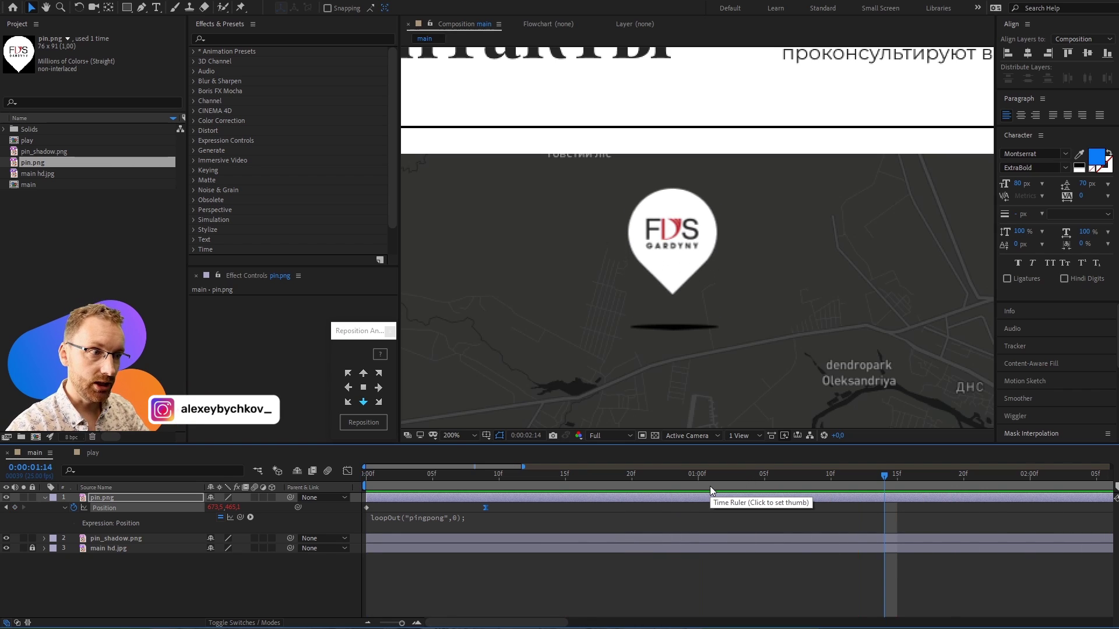
{"action": "key", "text": "space"}
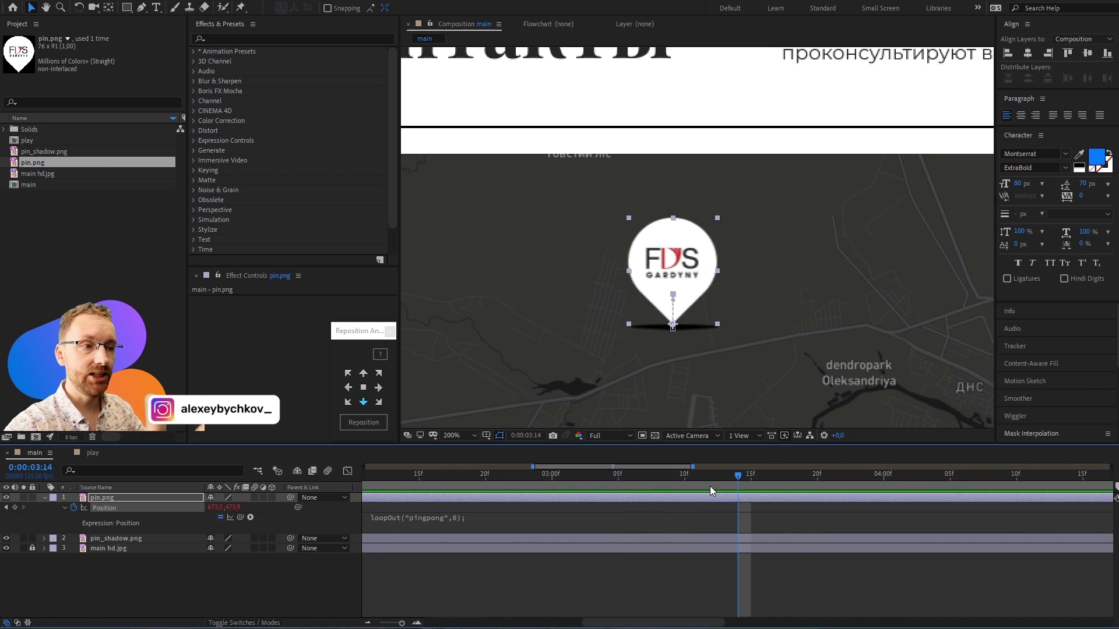
{"action": "left_click", "coordinate": [693, 329]}
{"action": "key", "text": "space"}
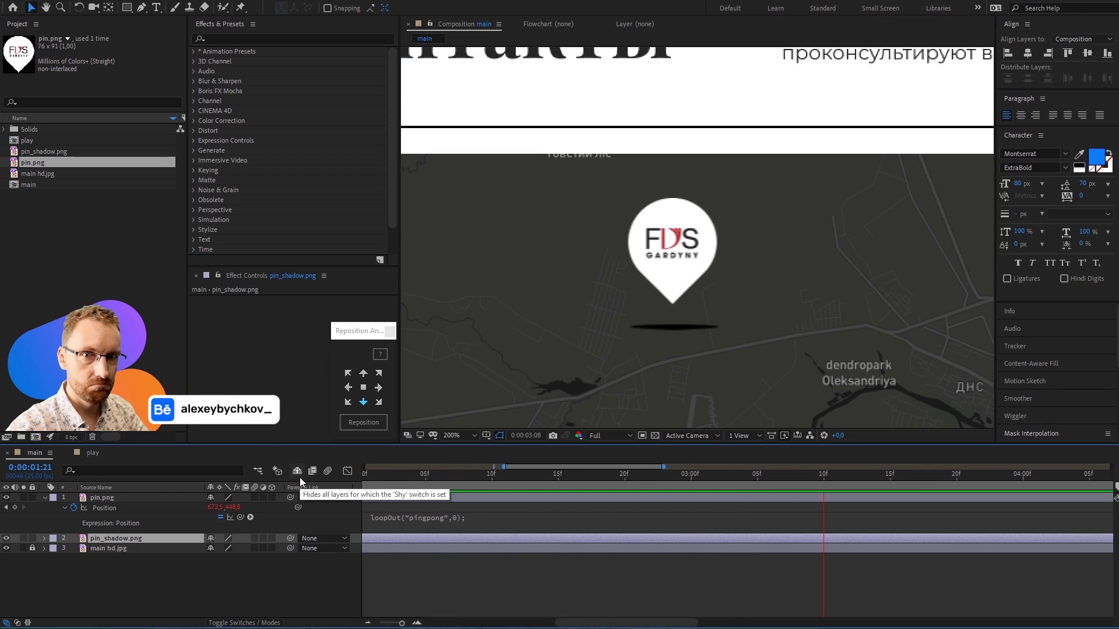
{"action": "key", "text": "space"}
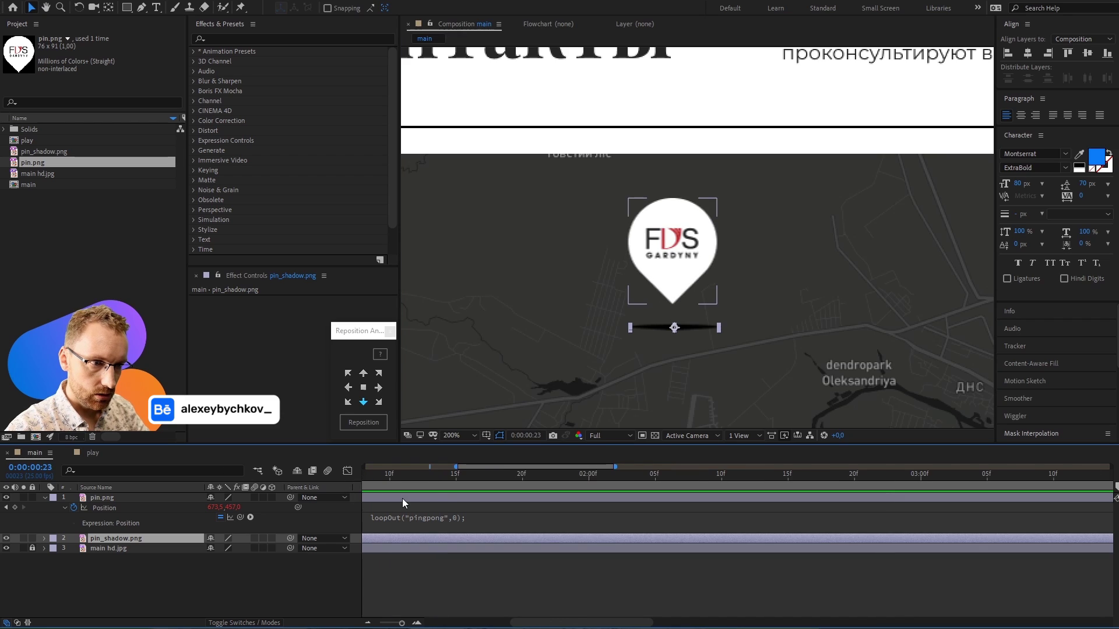
- Move to frame 9, where the pin is highest, with the pin_shadow.png layer selected
{"action": "left_click", "coordinate": [402, 498]}
{"action": "key", "text": "Home"}
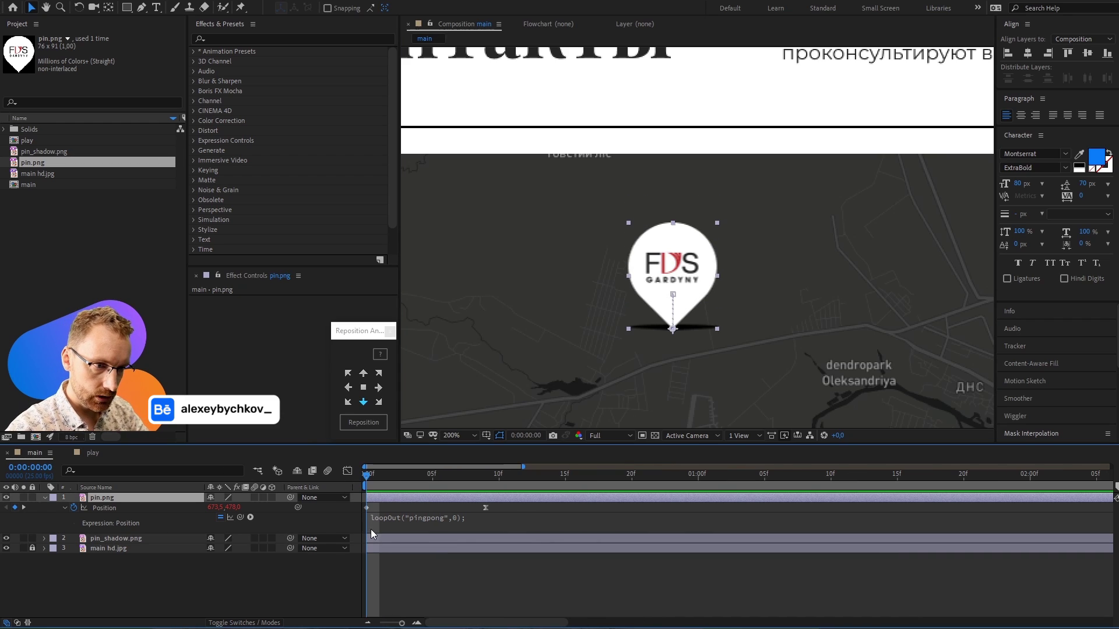
{"action": "left_click", "coordinate": [485, 484]}
{"action": "left_click", "coordinate": [497, 539]}
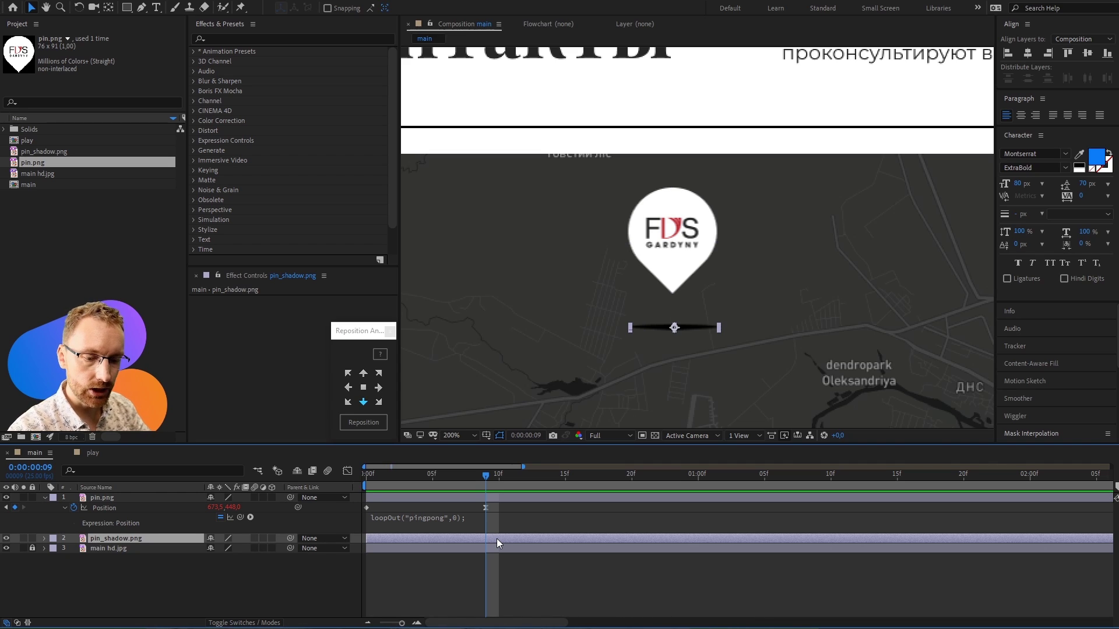
- Keyframe the shadow's Opacity at 100% on frame 0 and 10% on frame 9
{"action": "key", "text": "t"}
{"action": "left_click", "coordinate": [74, 548]}
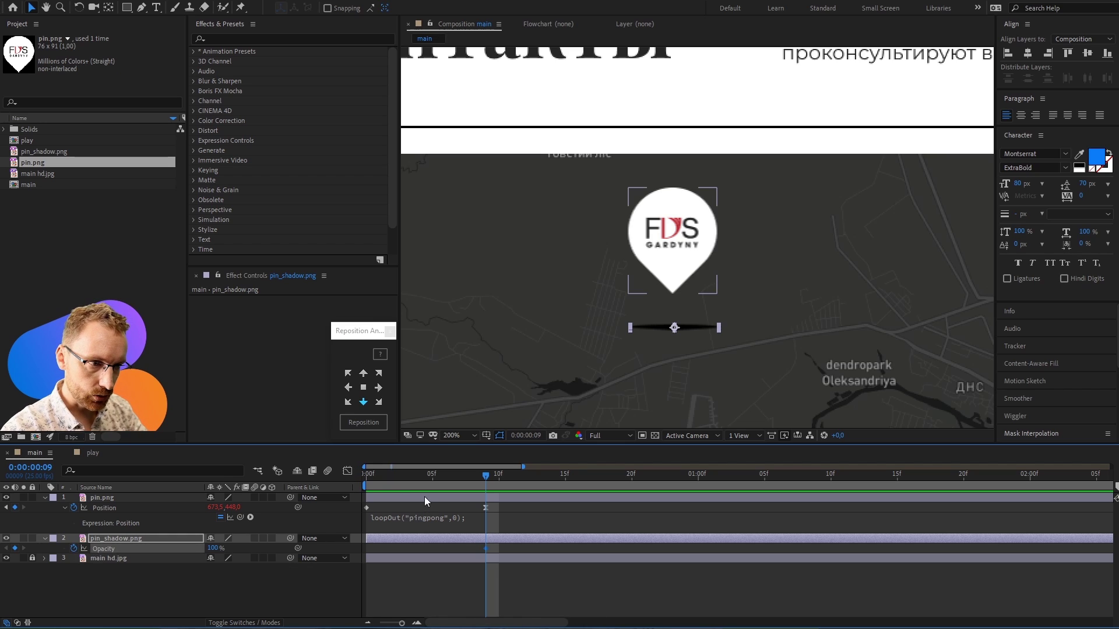
{"action": "key", "text": "Home"}
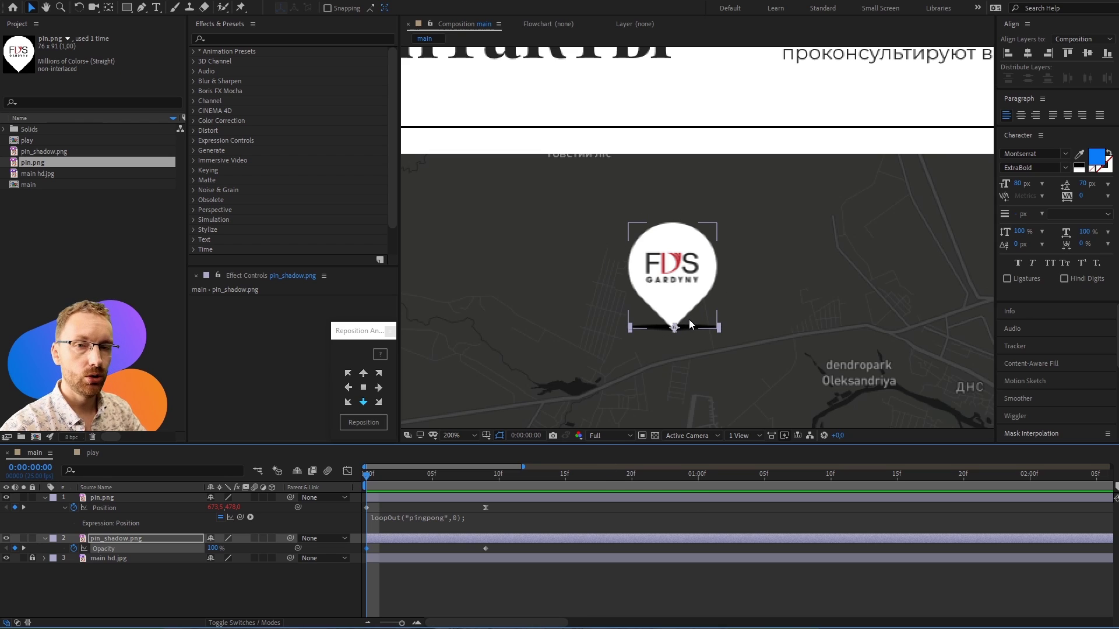
{"action": "left_click", "coordinate": [484, 475]}
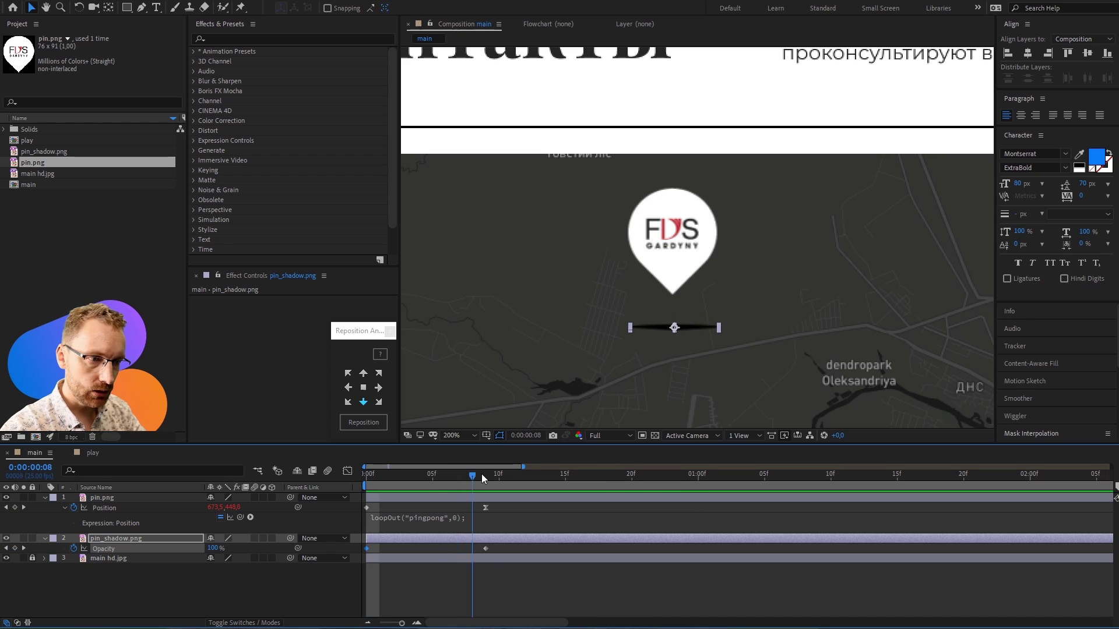
{"action": "left_click_drag", "start_coordinate": [501, 546], "coordinate": [471, 550]}
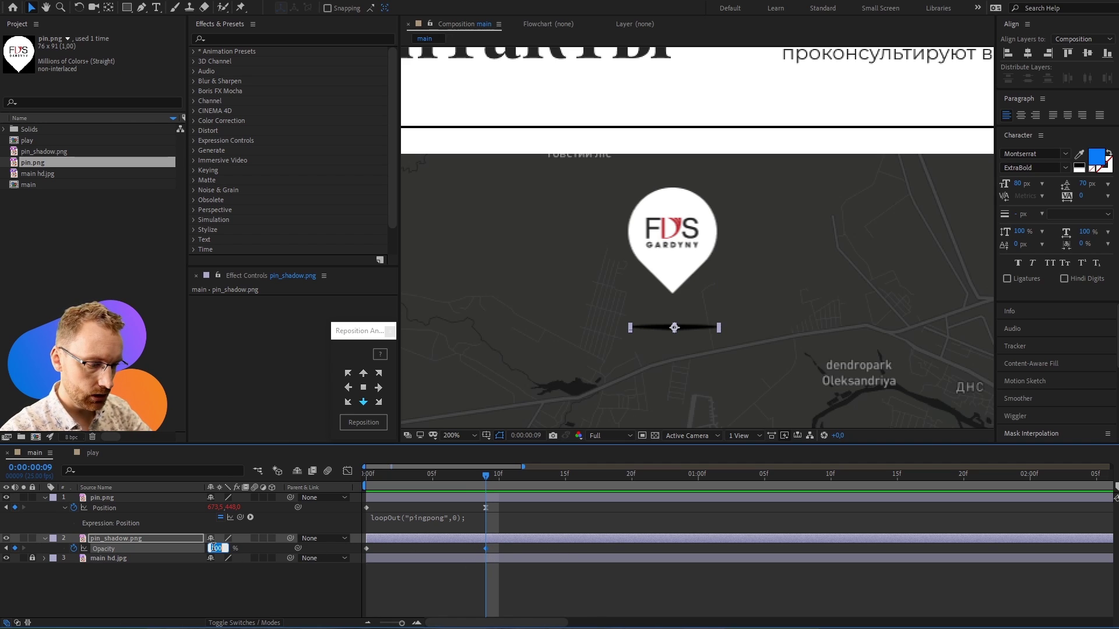
{"action": "type", "text": "10"}
{"action": "key", "text": "Return"}
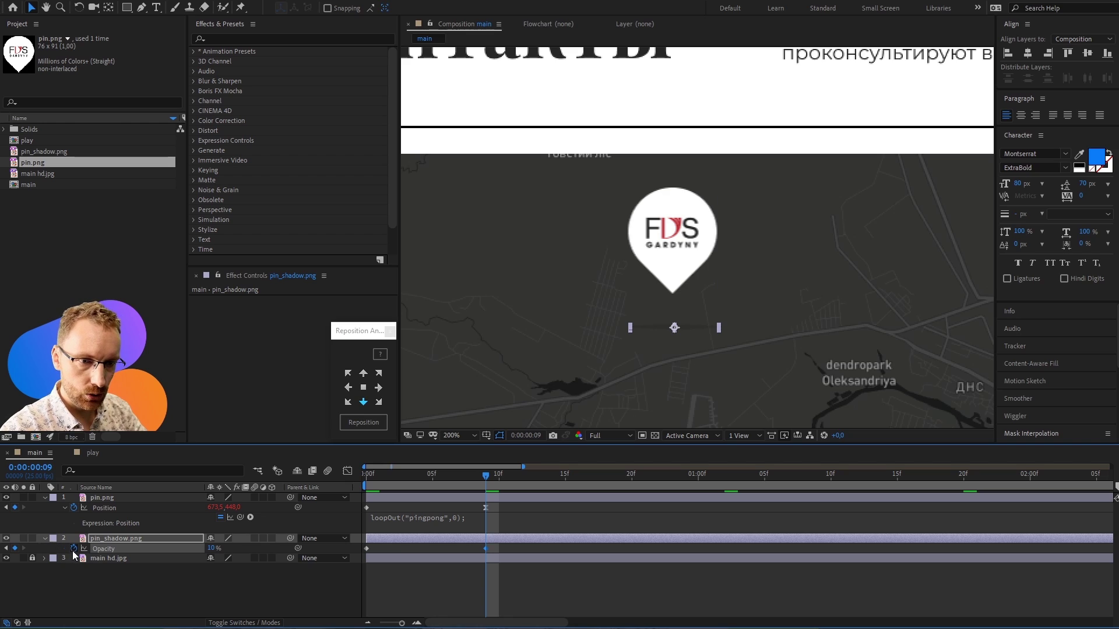
- Add a loopOut("pingpong",0) expression to the shadow's Opacity and scrub to check the loop
{"action": "left_click", "coordinate": [73, 548], "text": "alt"}
{"action": "type", "text": "loopOut(\"pingpong\",0);"}
{"action": "left_click", "coordinate": [443, 605]}
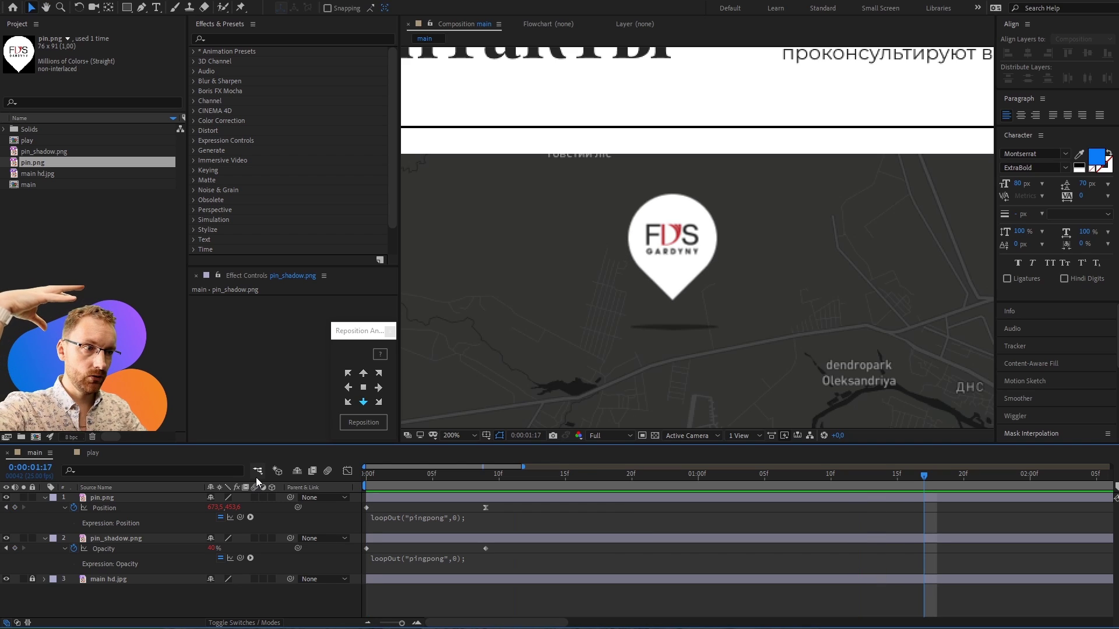
{"action": "mouse_move", "coordinate": [454, 489]}
{"action": "left_mouse_down"}
{"action": "mouse_move", "coordinate": [562, 487]}
{"action": "mouse_move", "coordinate": [364, 488]}
{"action": "left_mouse_up"}
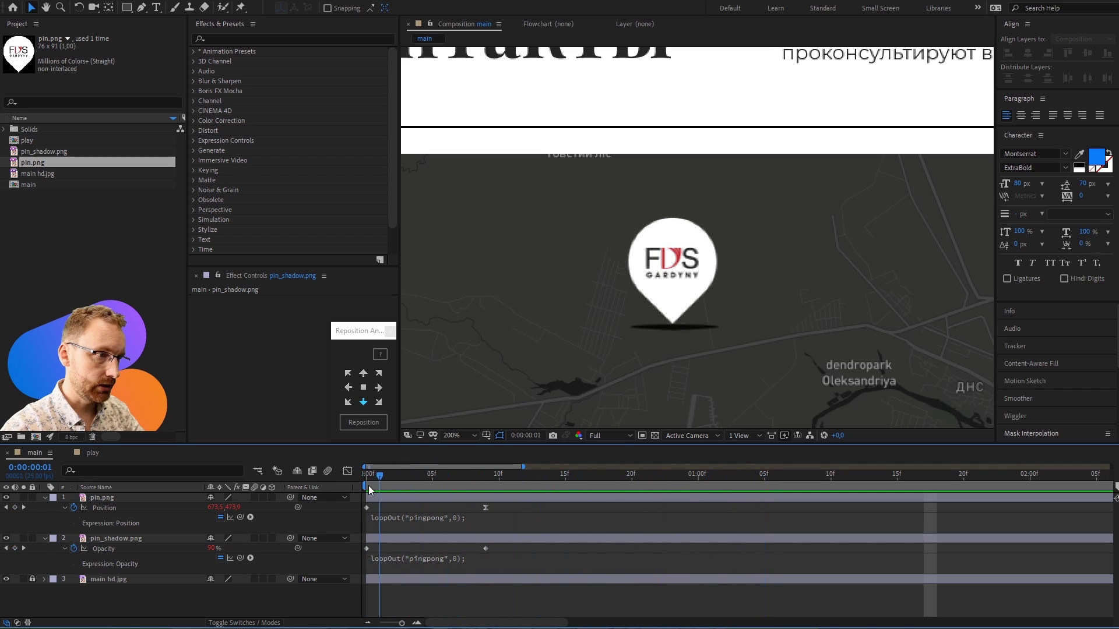
{"action": "left_click", "coordinate": [400, 542]}
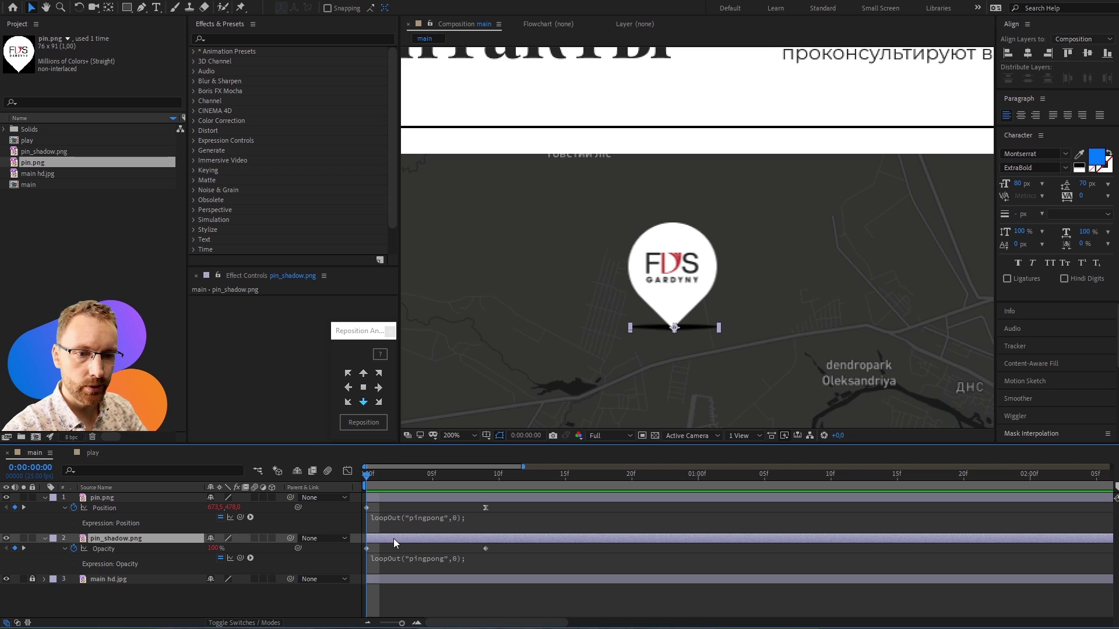
- Set a starting Scale keyframe for the shadow at frame 0
{"action": "key", "text": "shift+s"}
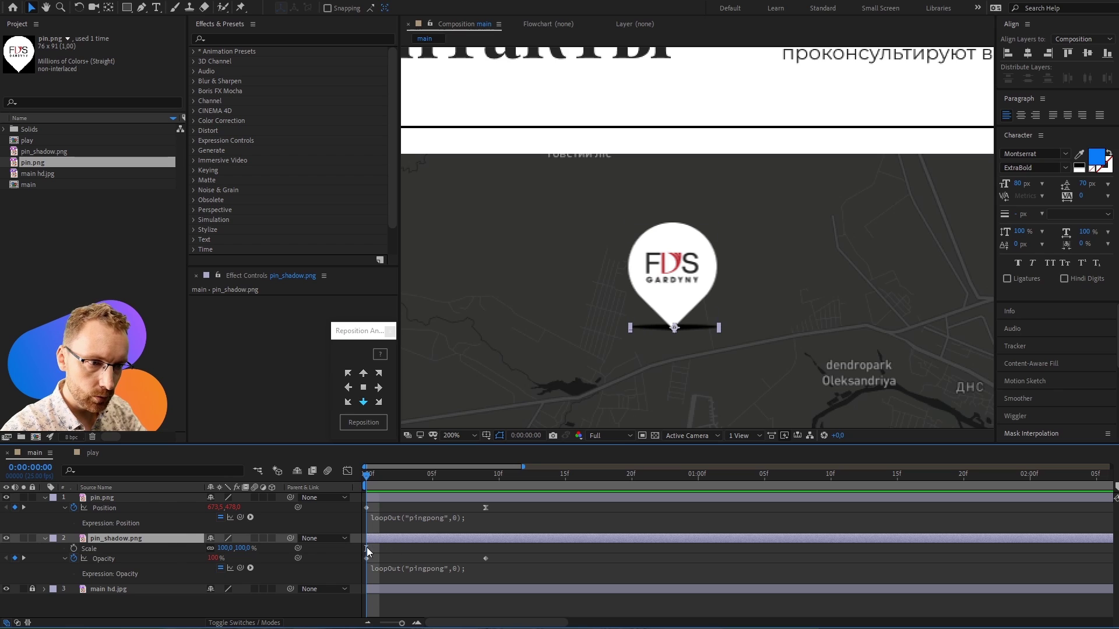
{"action": "left_click", "coordinate": [73, 548]}
{"action": "left_click", "coordinate": [488, 477]}
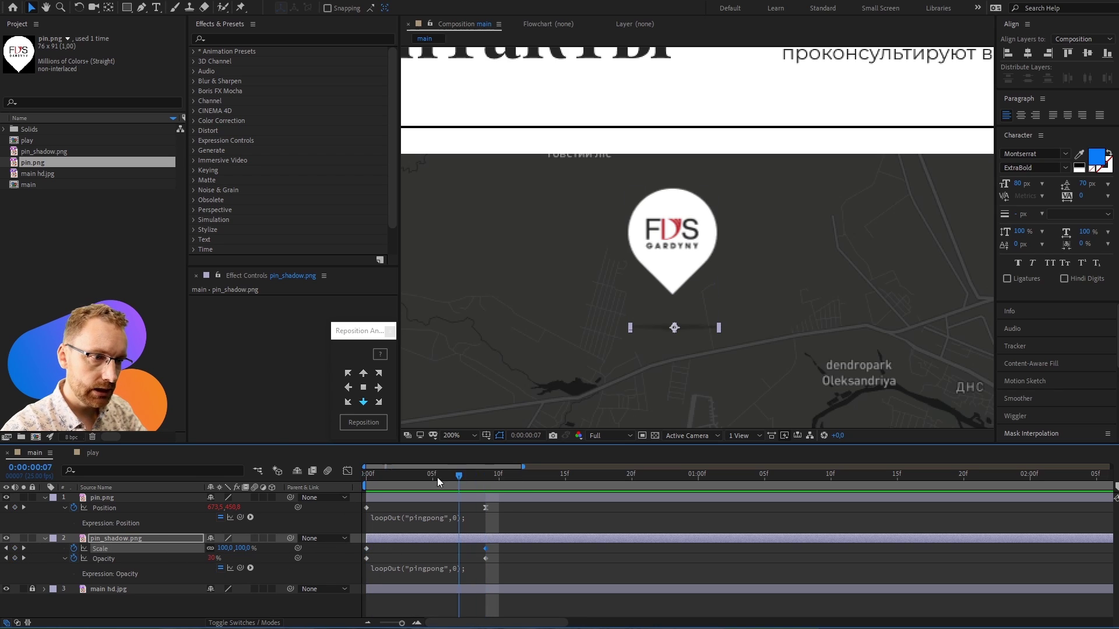
{"action": "key", "text": "Home"}
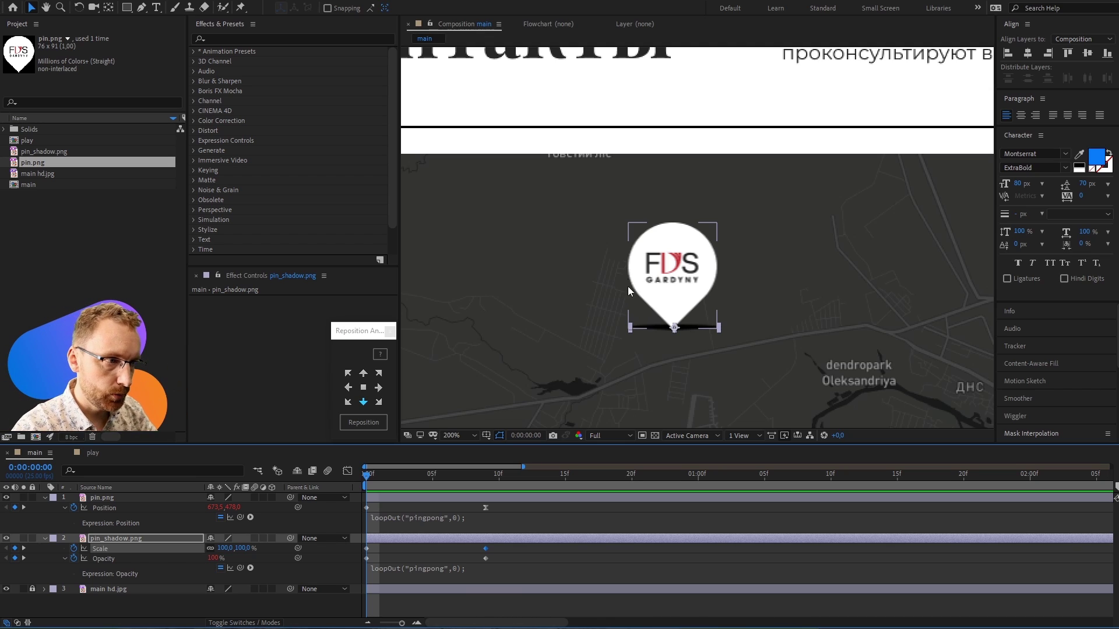
- Centre the shadow's anchor point and set Scale to 60,100 at frame 9
{"action": "left_click", "coordinate": [485, 479]}
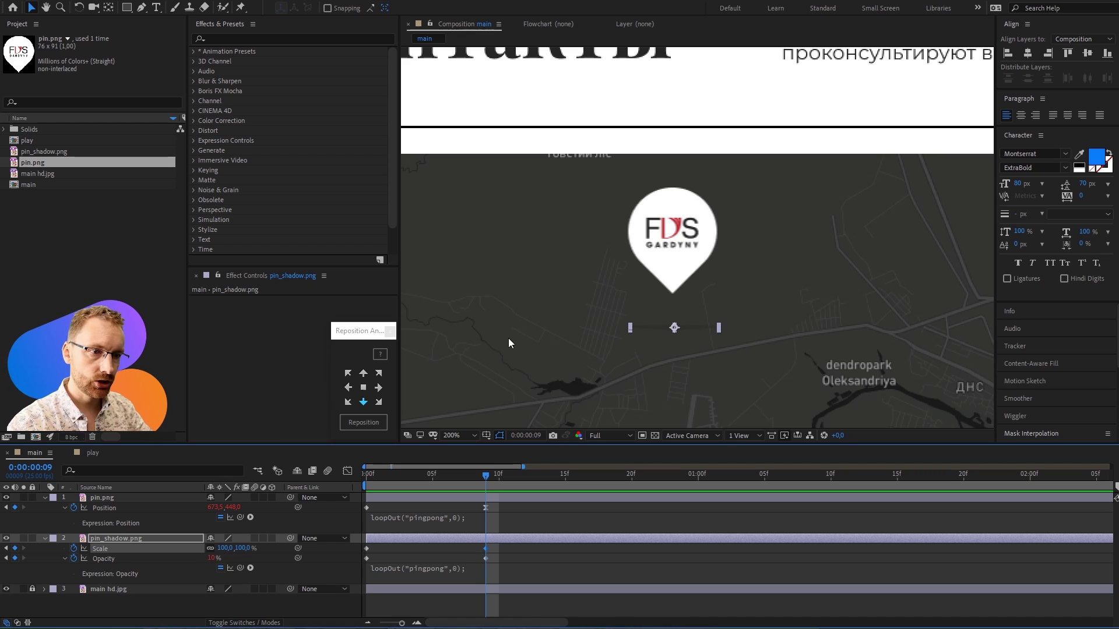
{"action": "left_click", "coordinate": [363, 386]}
{"action": "left_click", "coordinate": [364, 421]}
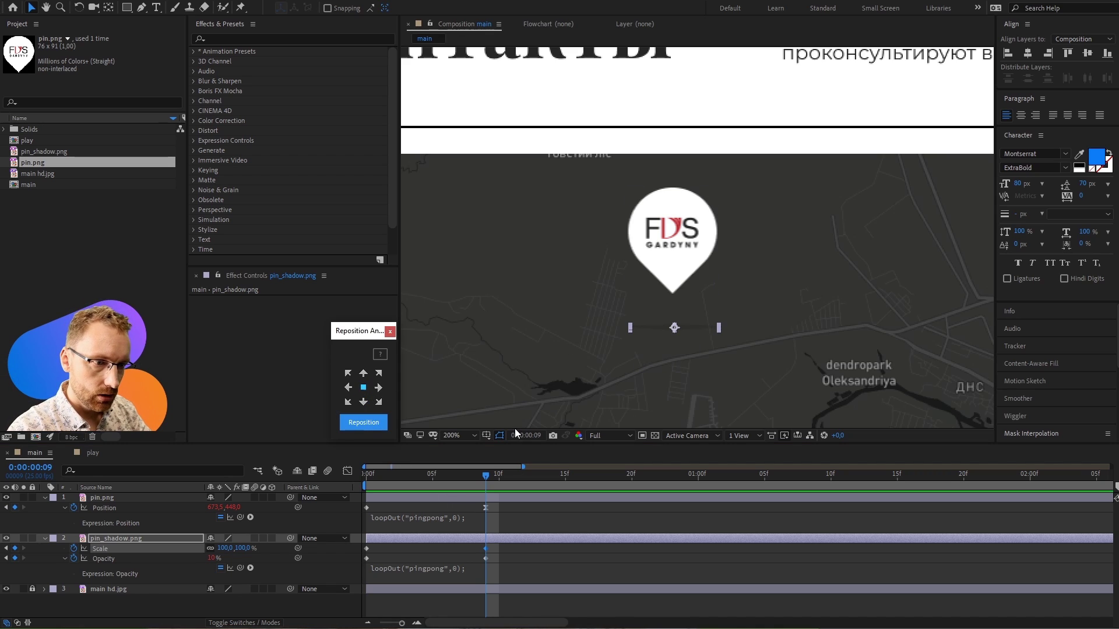
{"action": "left_click", "coordinate": [224, 549]}
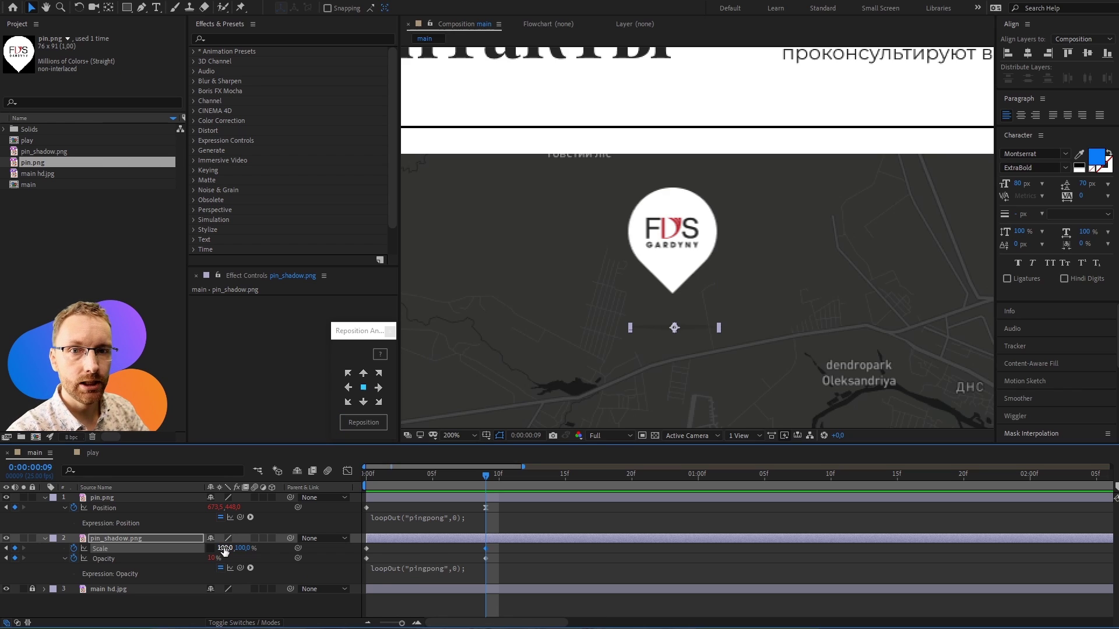
{"action": "type", "text": "100"}
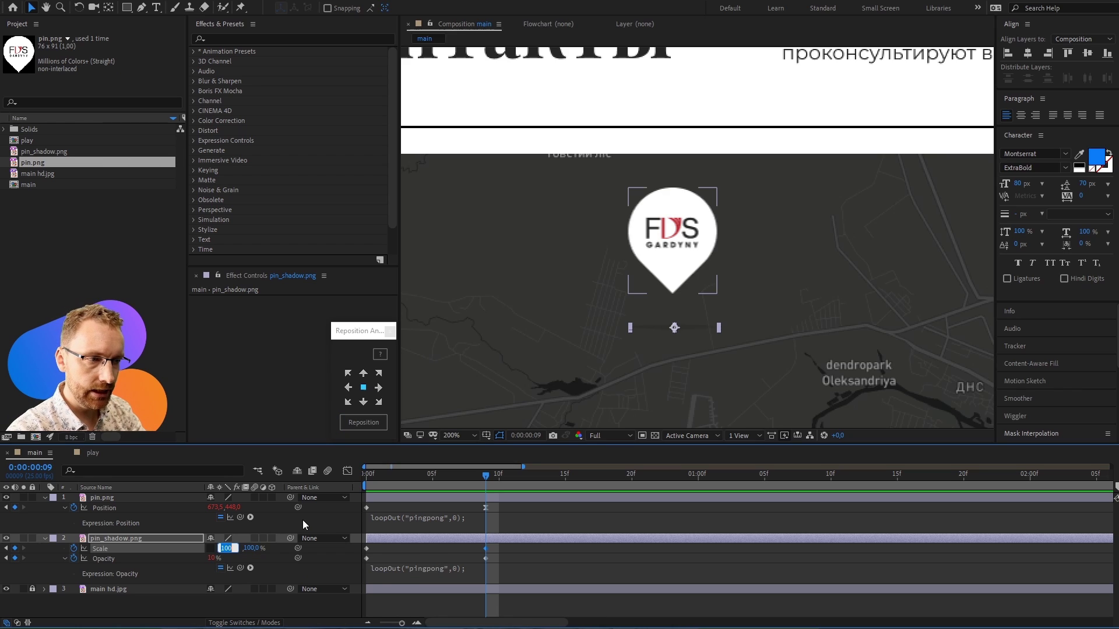
{"action": "type", "text": "60"}
{"action": "key", "text": "Return"}
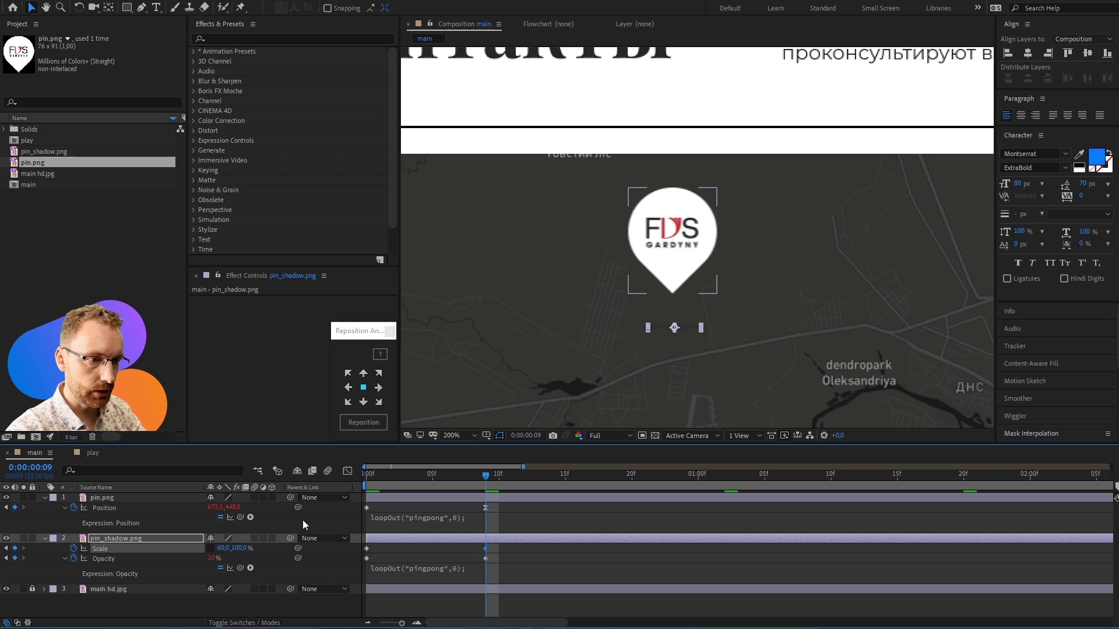
- Add a loopOut("pingpong",0) expression to the shadow's Scale and start a preview
{"action": "left_click", "coordinate": [74, 549], "text": "alt"}
{"action": "type", "text": "loopOut(\"pingpong\",0);"}
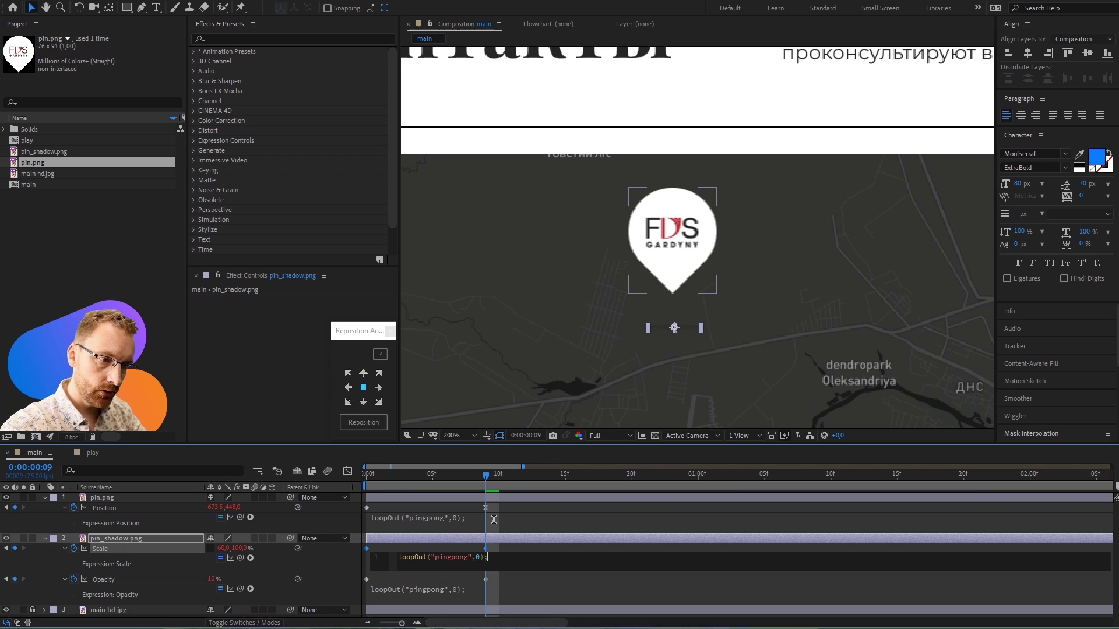
{"action": "left_click", "coordinate": [521, 589]}
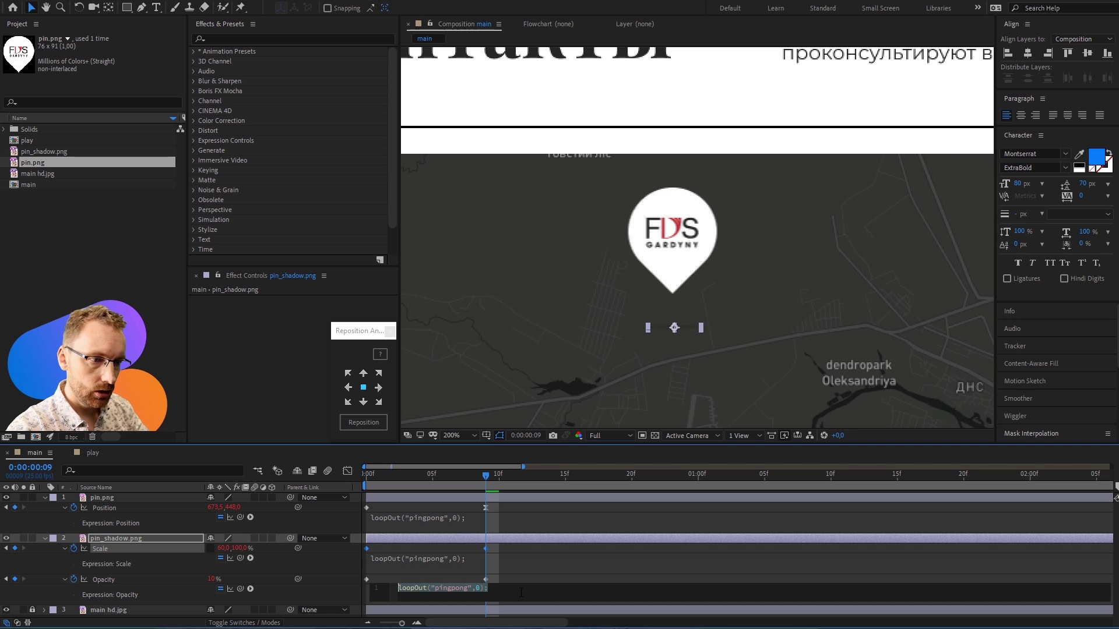
{"action": "left_click", "coordinate": [449, 471]}
{"action": "key", "text": "space"}
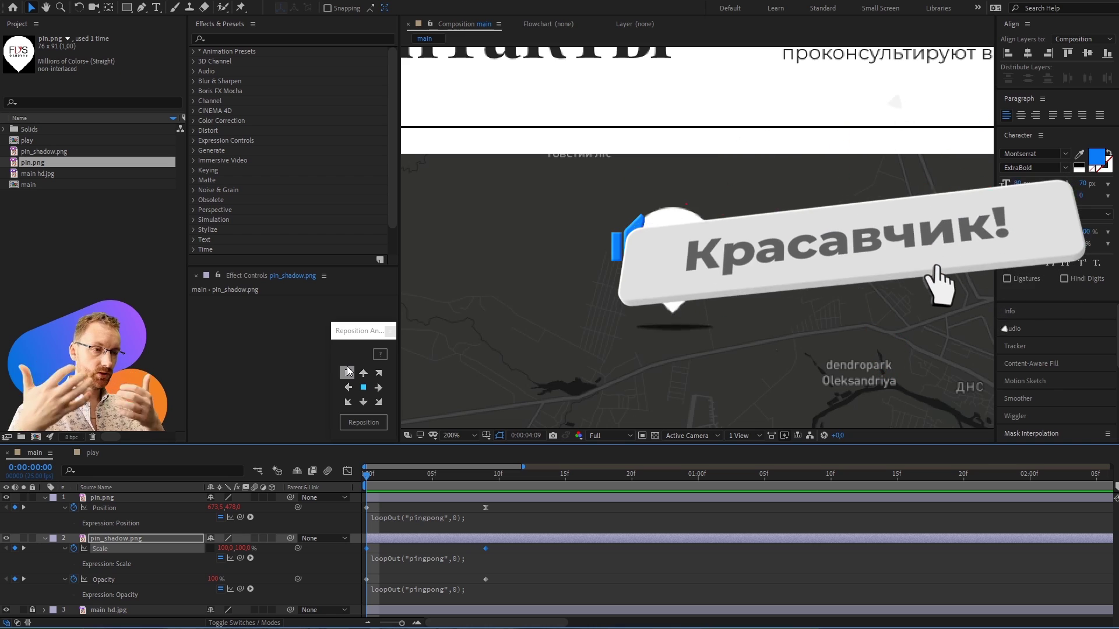
- Stop the preview and collapse the pin and shadow layer properties
{"action": "key", "text": "space"}
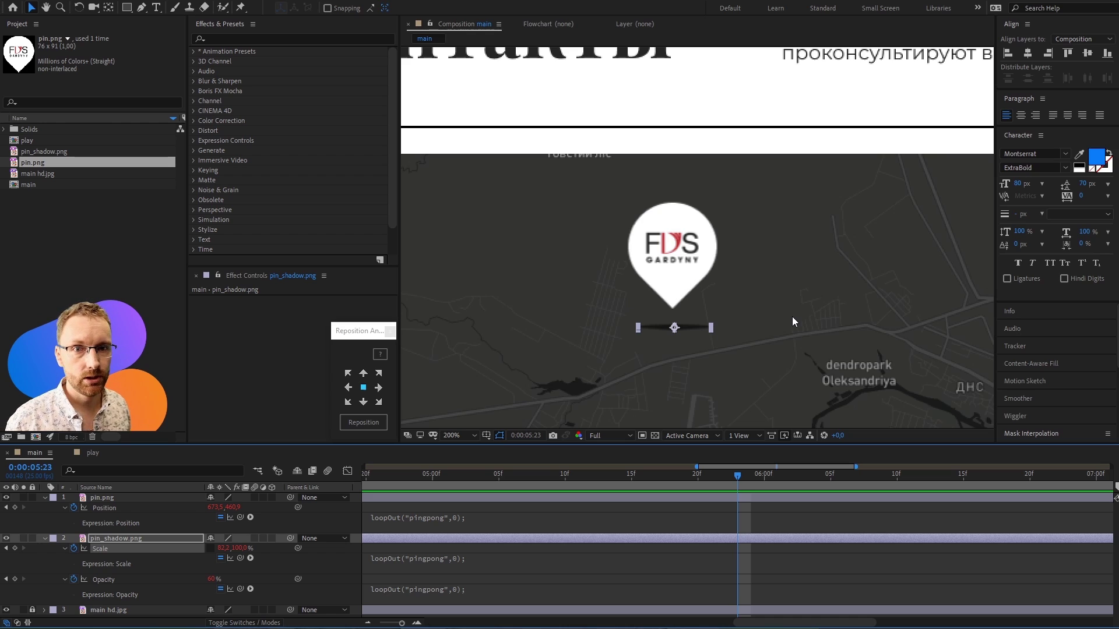
{"action": "left_click", "coordinate": [530, 519]}
{"action": "left_click", "coordinate": [399, 539]}
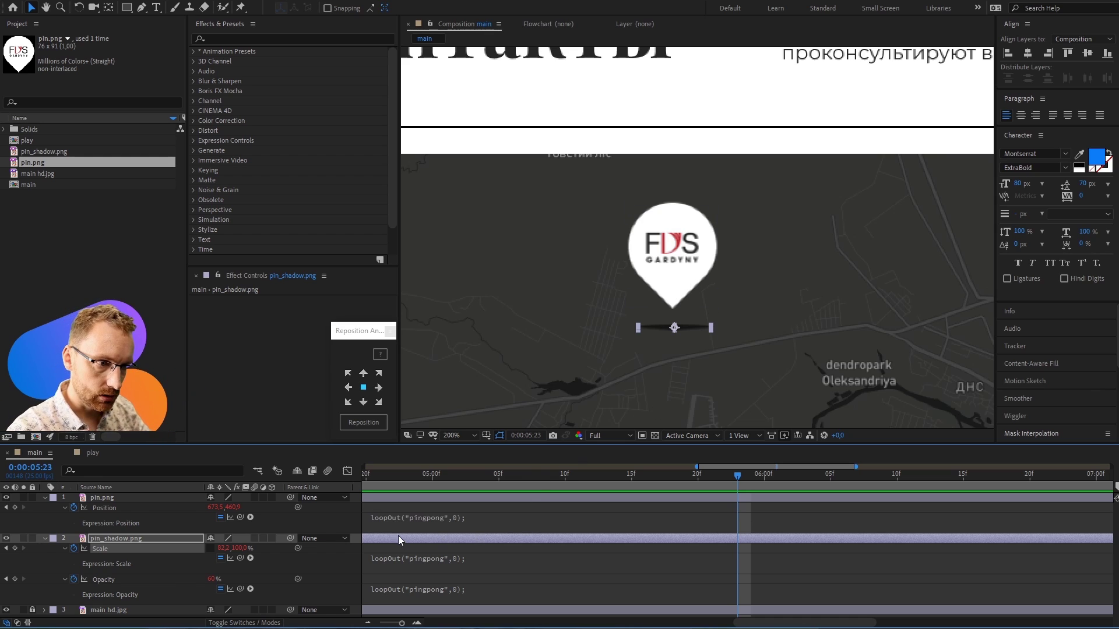
{"action": "left_click", "coordinate": [65, 508]}
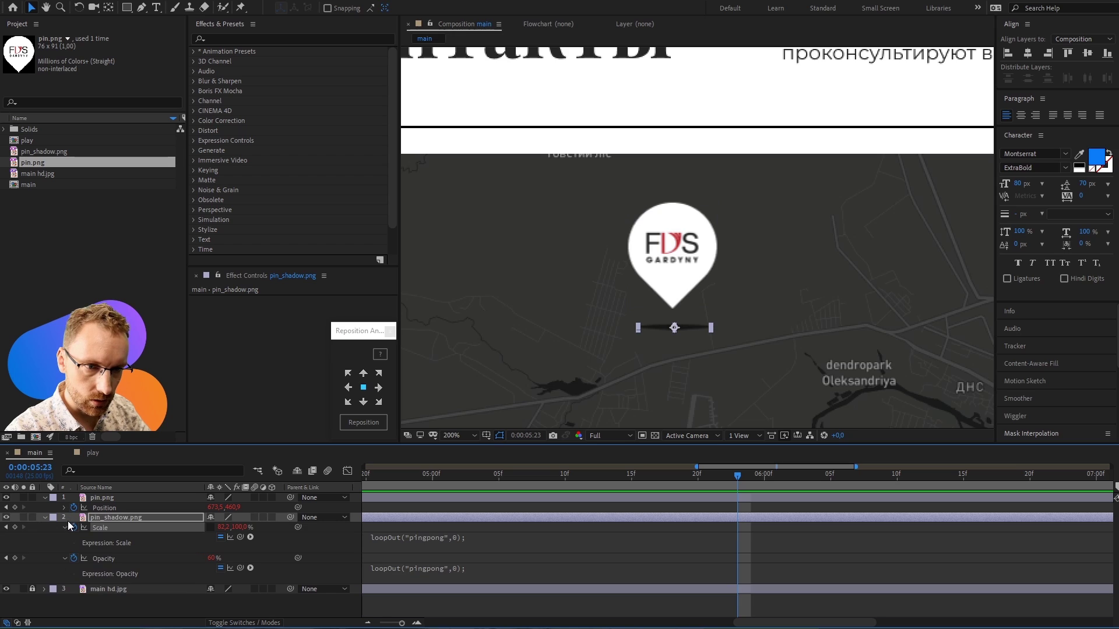
{"action": "left_click", "coordinate": [65, 527]}
{"action": "left_click", "coordinate": [65, 538]}
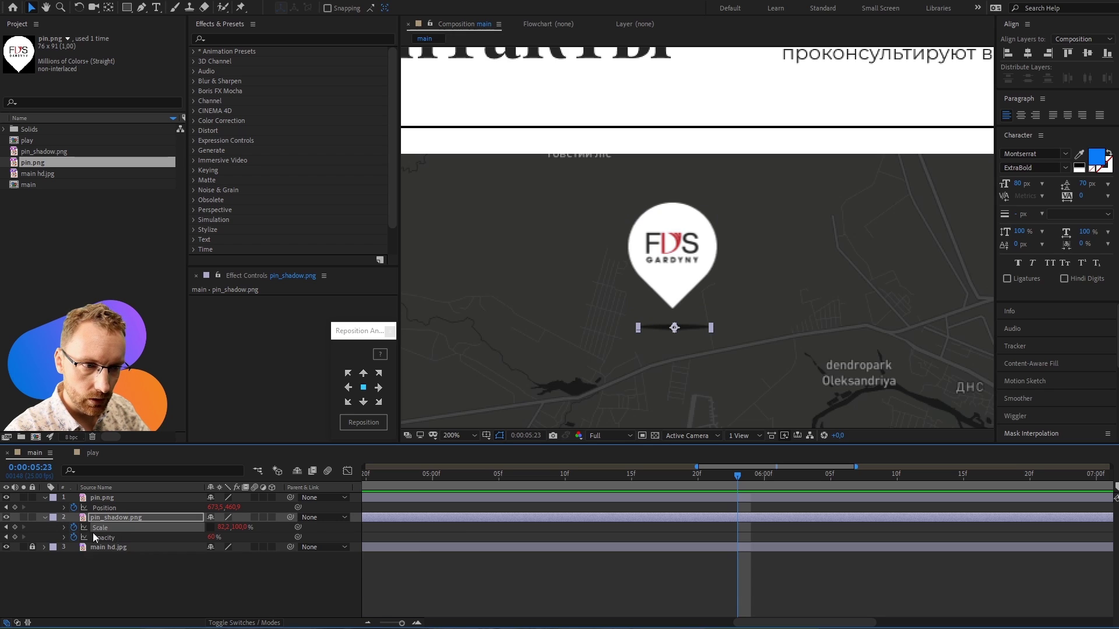
- Preview the pin and shadow animation from the start of the composition
{"action": "key", "text": "Home"}
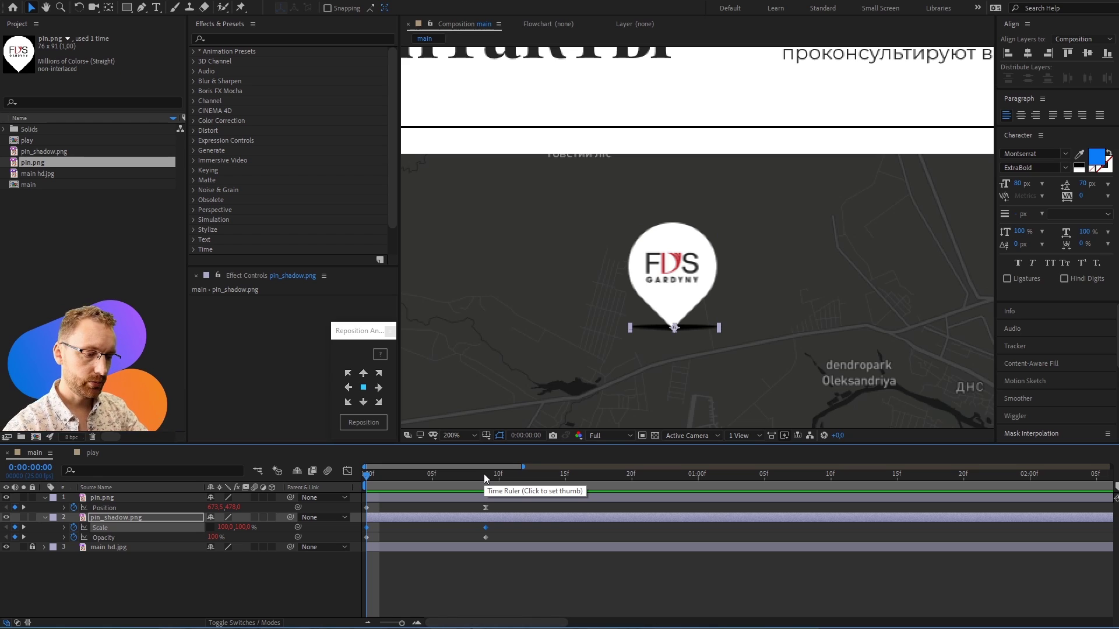
{"action": "key", "text": "h"}
{"action": "key", "text": "space"}
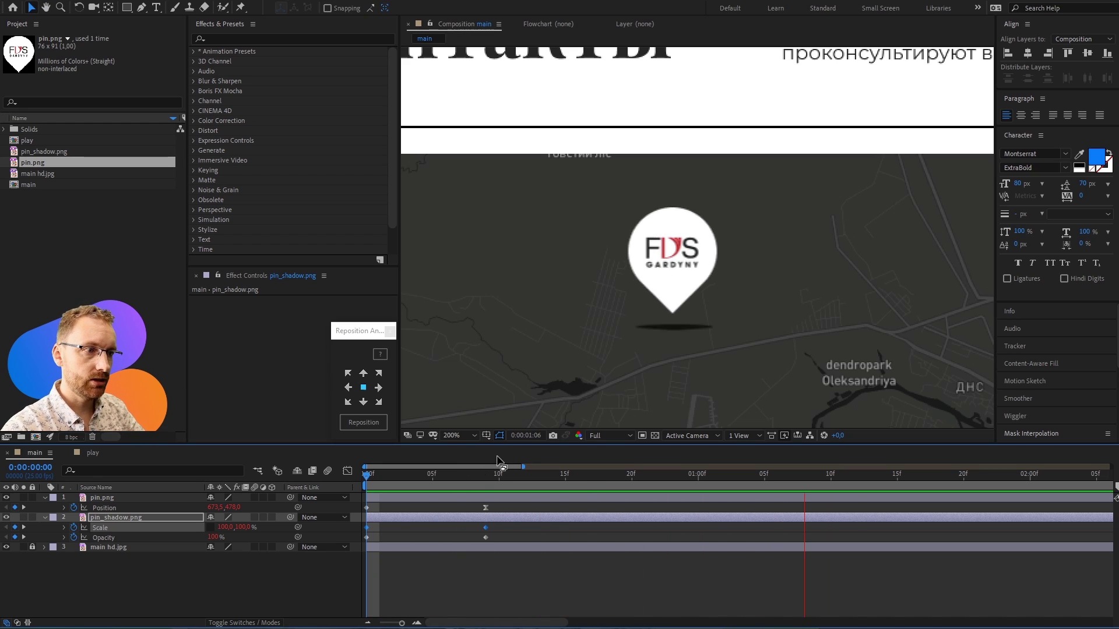
{"action": "key", "text": "space"}
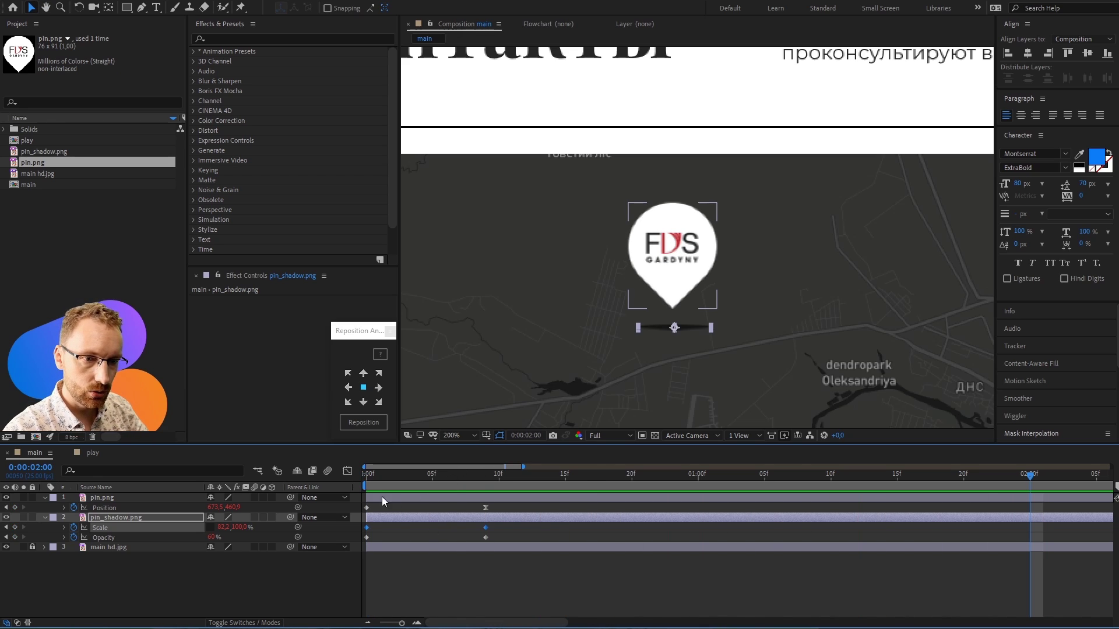
- Pre-compose pin.png and pin_shadow.png into a new composition named pin1 and open it
{"action": "left_click", "coordinate": [44, 518]}
{"action": "left_click", "coordinate": [45, 496]}
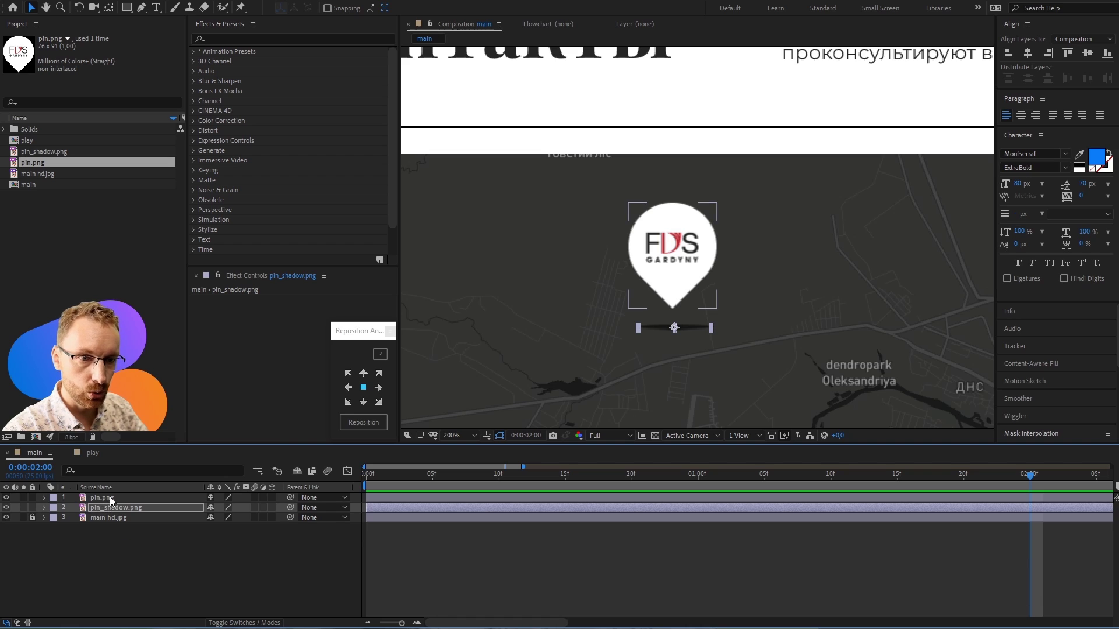
{"action": "left_click", "coordinate": [109, 497]}
{"action": "left_click", "coordinate": [115, 508], "text": "shift"}
{"action": "right_click", "coordinate": [509, 502]}
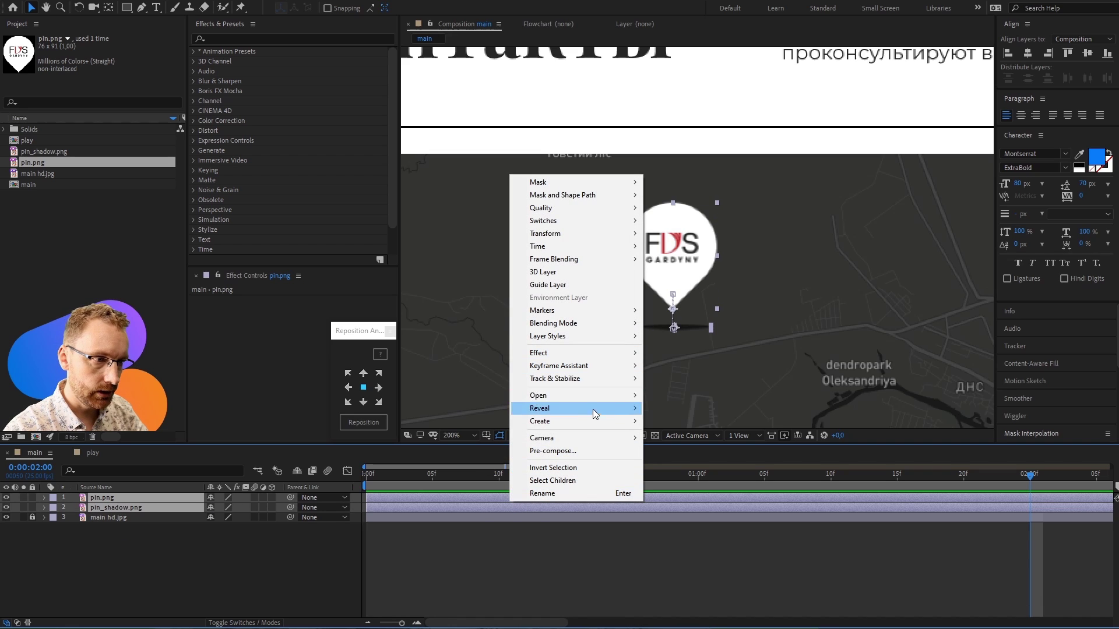
{"action": "left_click", "coordinate": [565, 452]}
{"action": "type", "text": "pin1"}
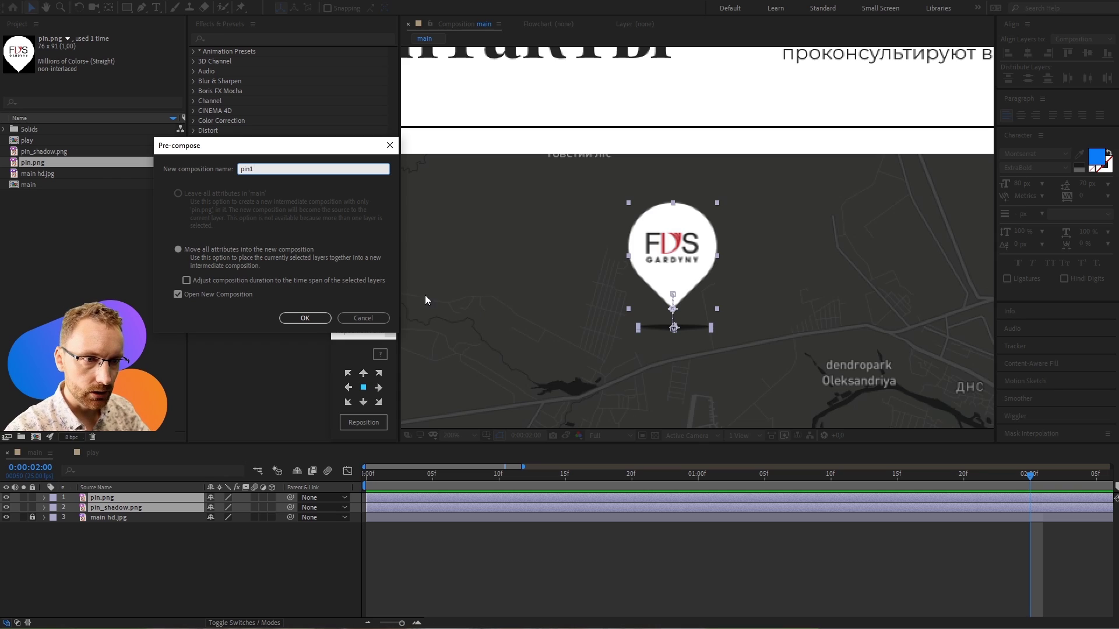
{"action": "left_click", "coordinate": [310, 320]}
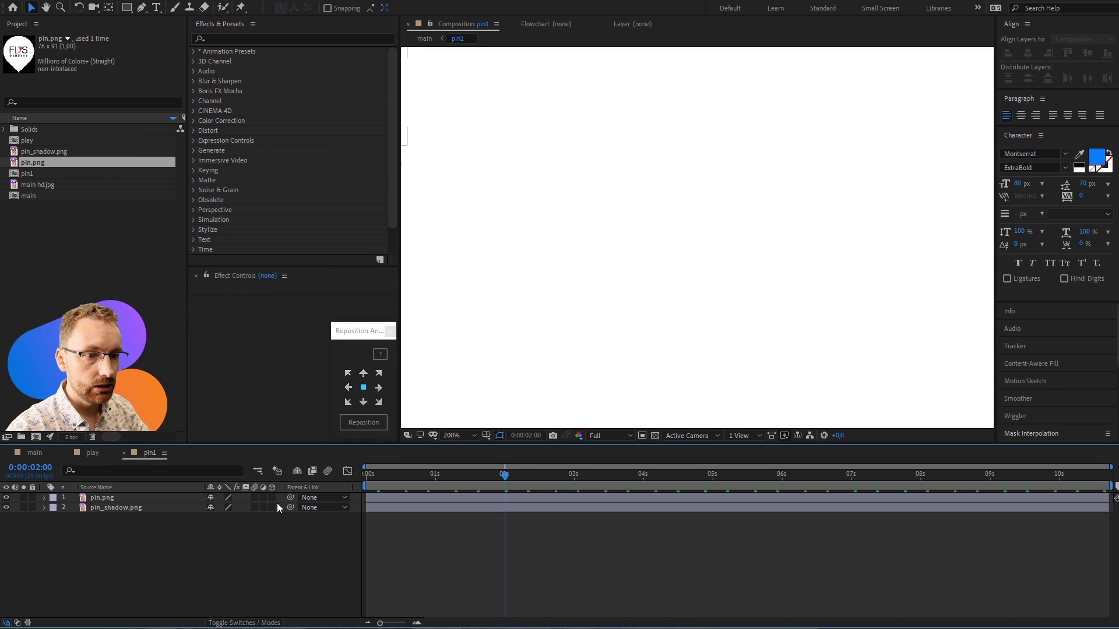
- Add a temporary gray solid layer to the pin1 composition
{"action": "right_click", "coordinate": [206, 536]}
{"action": "mouse_move", "coordinate": [259, 544]}
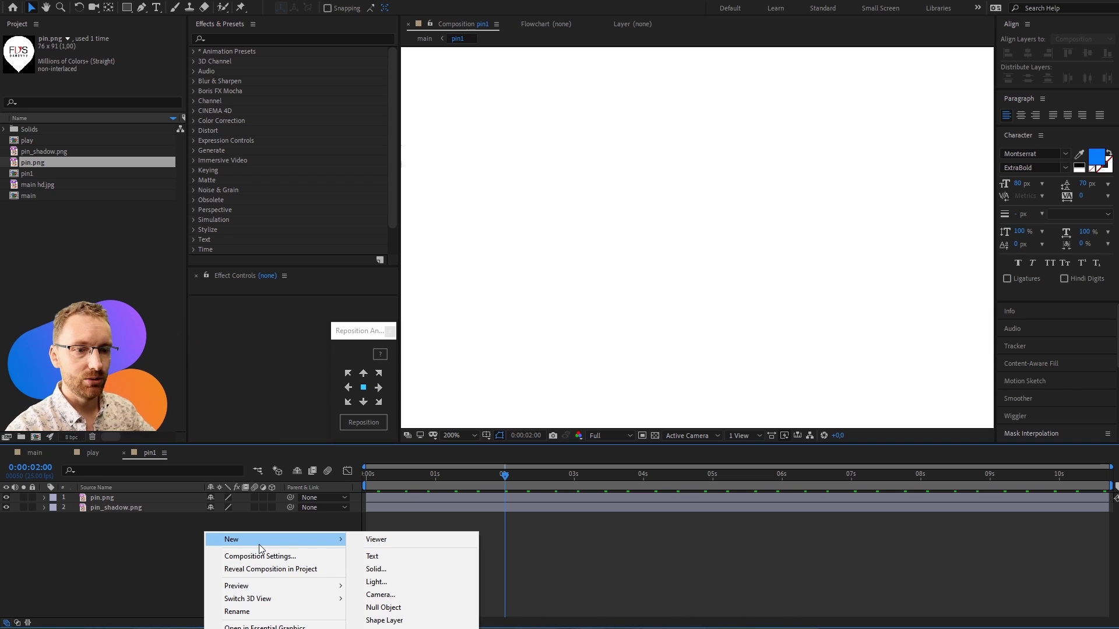
{"action": "left_click", "coordinate": [402, 569]}
{"action": "left_click", "coordinate": [668, 358]}
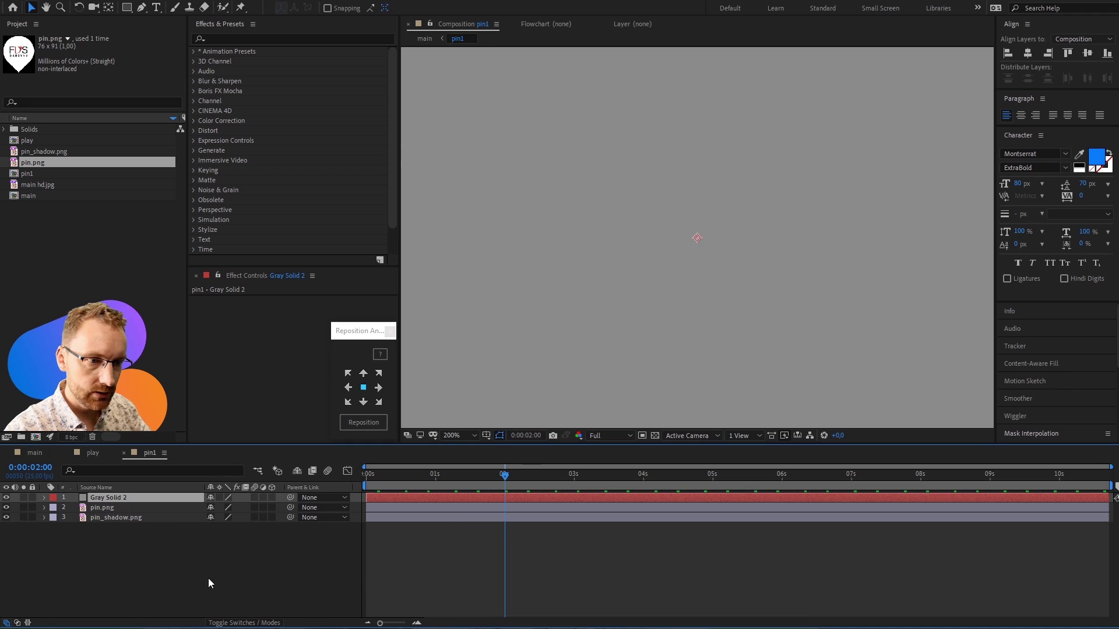
{"action": "scroll", "coordinate": [676, 262], "scroll_direction": "down", "scroll_amount": 4}
{"action": "scroll", "coordinate": [592, 184], "scroll_direction": "up", "scroll_amount": 2}
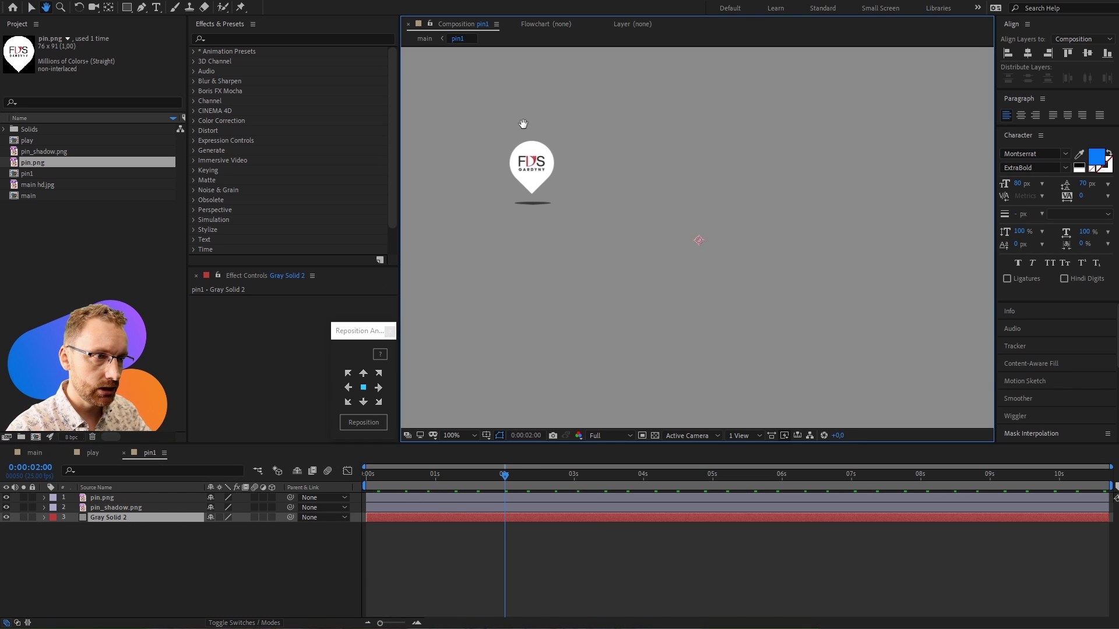
{"action": "scroll", "coordinate": [595, 208], "scroll_direction": "up", "scroll_amount": 2}
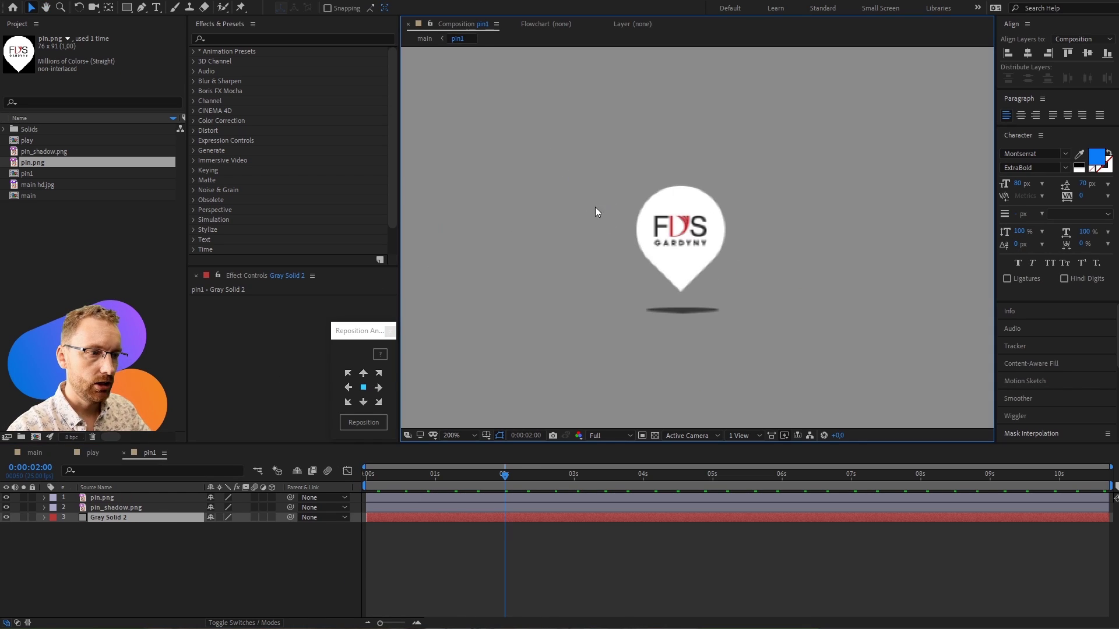
- Draw a Region of Interest tightly around the pin and its shadow
{"action": "left_click", "coordinate": [642, 436]}
{"action": "mouse_move", "coordinate": [566, 144]}
{"action": "left_mouse_down"}
{"action": "mouse_move", "coordinate": [765, 340]}
{"action": "mouse_move", "coordinate": [802, 350]}
{"action": "left_mouse_up"}
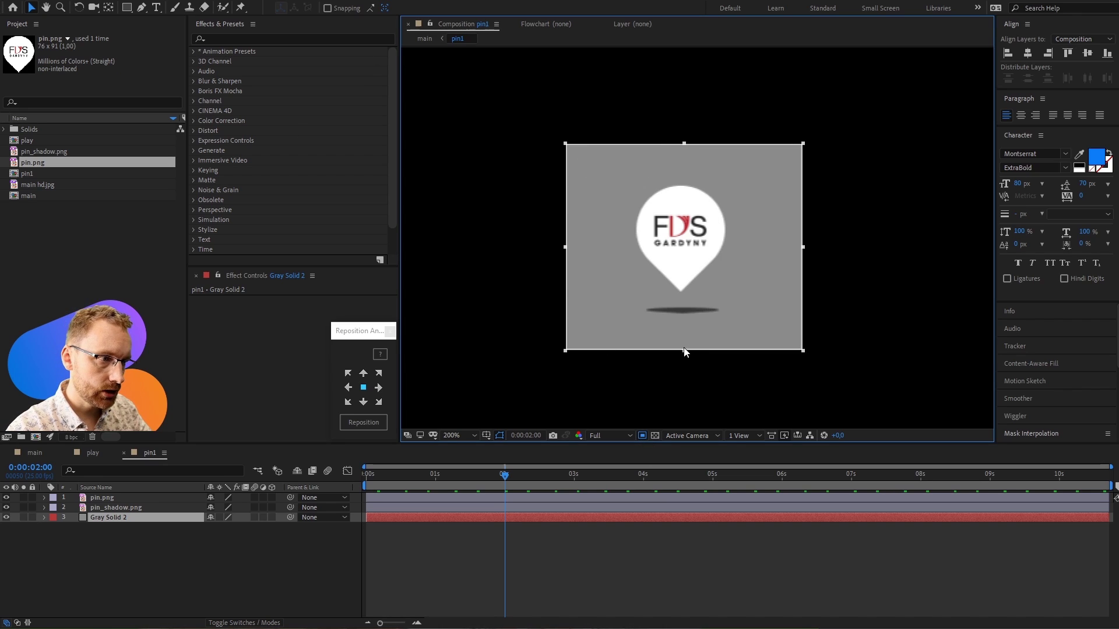
{"action": "left_click_drag", "start_coordinate": [683, 348], "coordinate": [680, 321]}
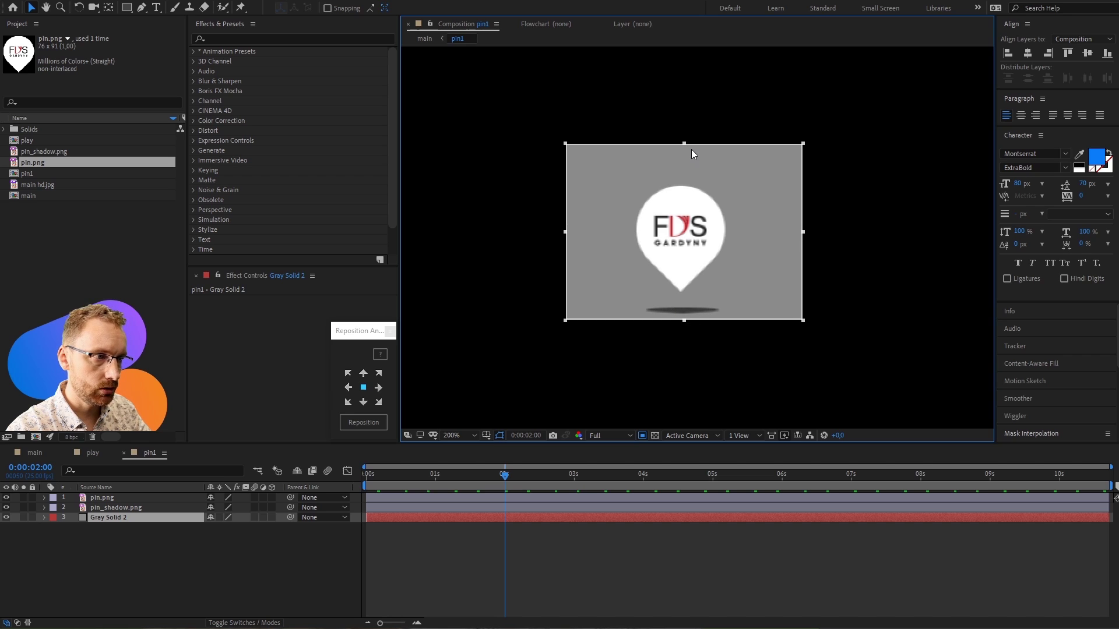
{"action": "mouse_move", "coordinate": [464, 473]}
{"action": "left_mouse_down"}
{"action": "mouse_move", "coordinate": [384, 471]}
{"action": "mouse_move", "coordinate": [394, 471]}
{"action": "left_mouse_up"}
{"action": "left_click_drag", "start_coordinate": [685, 144], "coordinate": [683, 161]}
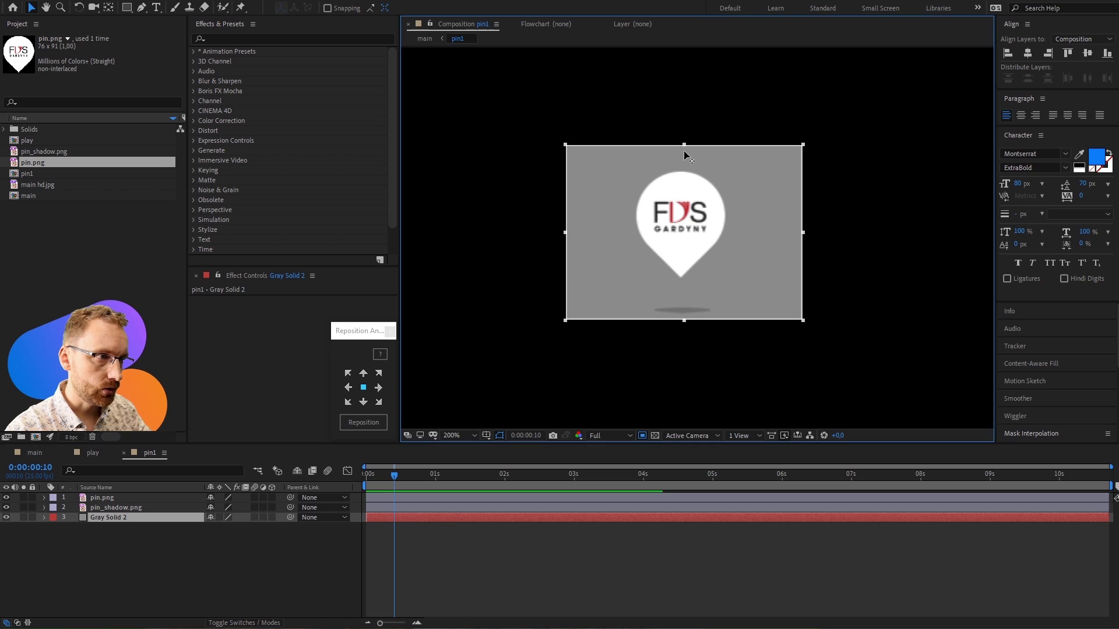
{"action": "left_click_drag", "start_coordinate": [803, 240], "coordinate": [734, 242]}
{"action": "left_click_drag", "start_coordinate": [565, 242], "coordinate": [619, 240]}
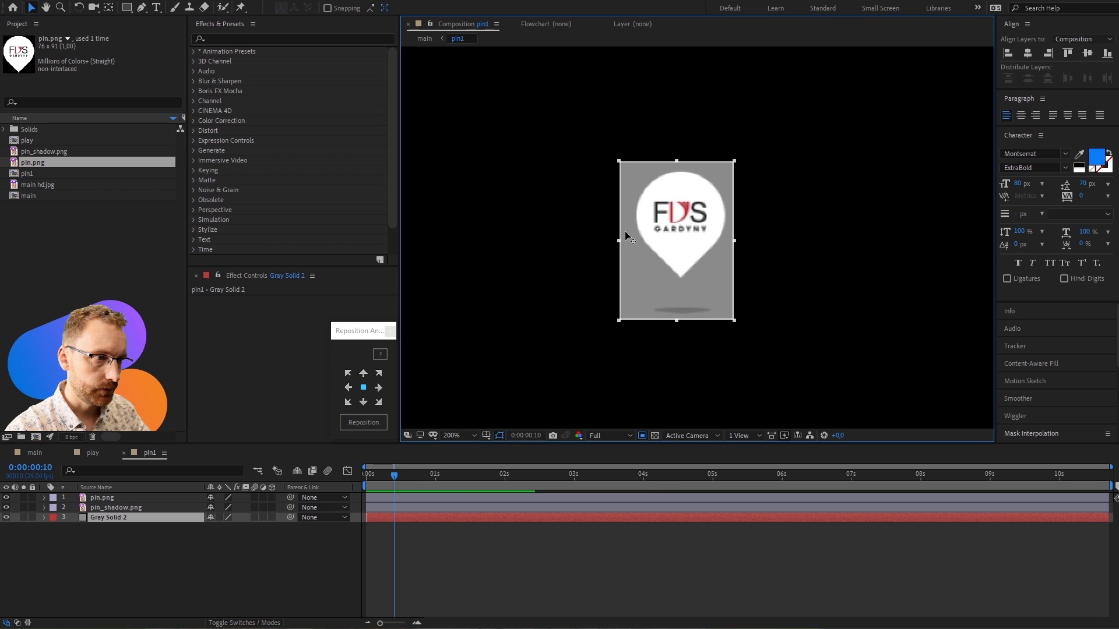
- Crop the composition to the Region of Interest and delete the gray solid
{"action": "left_click", "coordinate": [61, 1]}
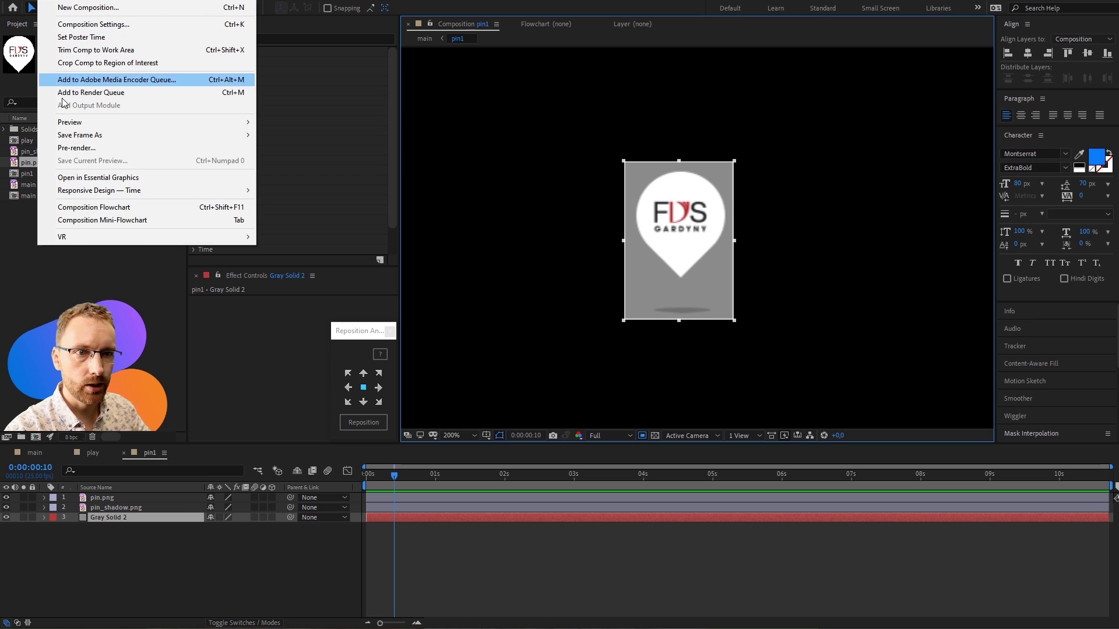
{"action": "left_click", "coordinate": [108, 63]}
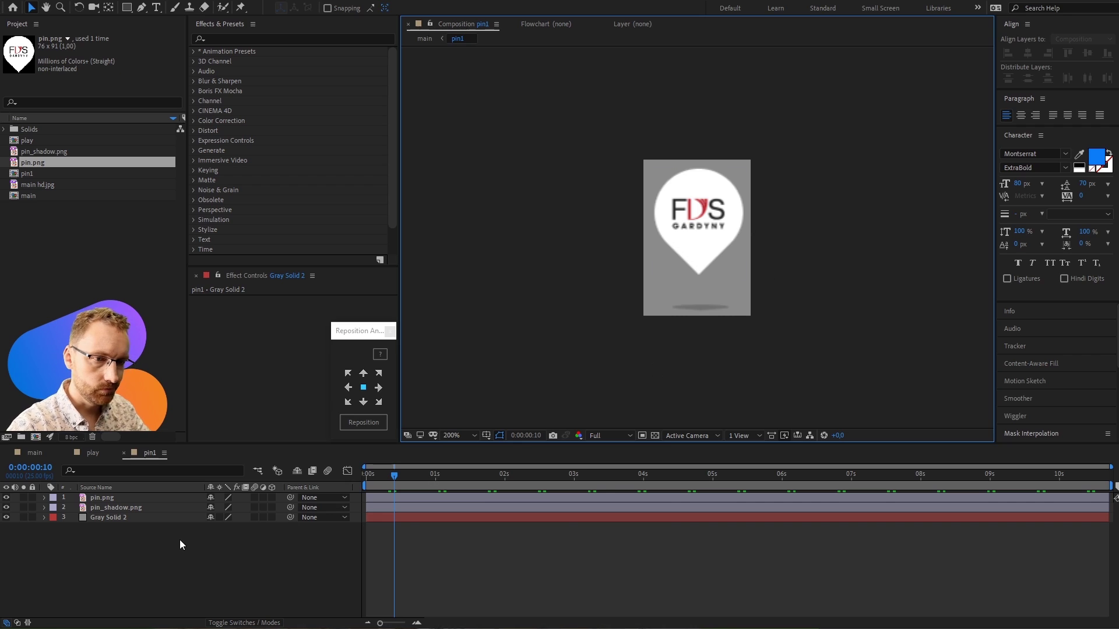
{"action": "left_click", "coordinate": [142, 519]}
{"action": "key", "text": "Delete"}
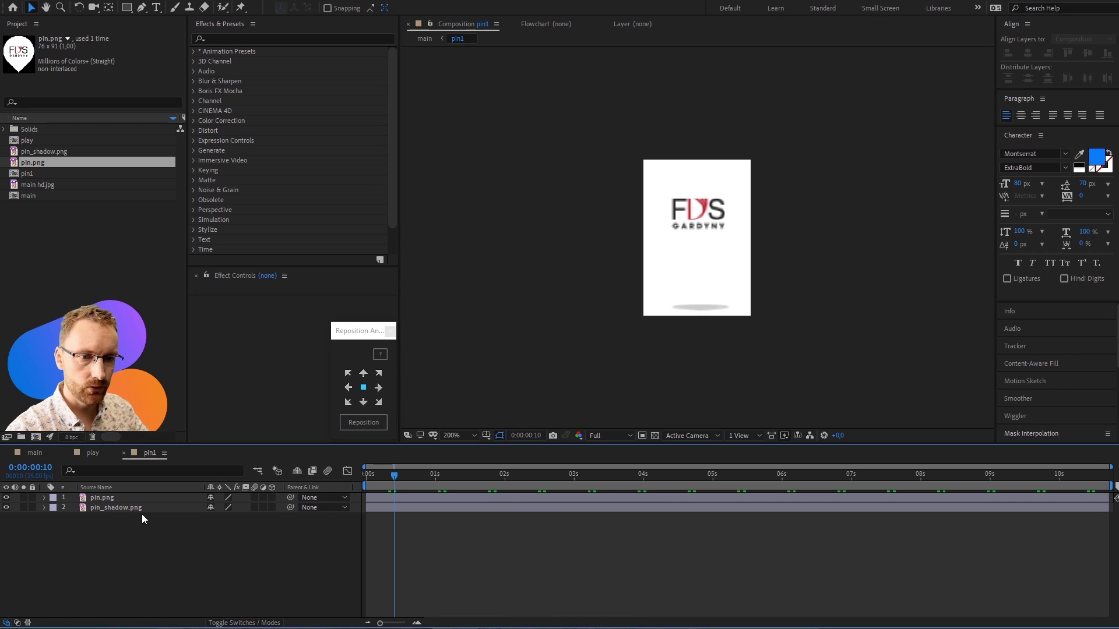
- In the main composition, move the pin1 layer to the map's upper-left area and preview it
{"action": "left_click", "coordinate": [33, 453]}
{"action": "scroll", "coordinate": [678, 229], "scroll_direction": "down", "scroll_amount": 1}
{"action": "left_click", "coordinate": [843, 303]}
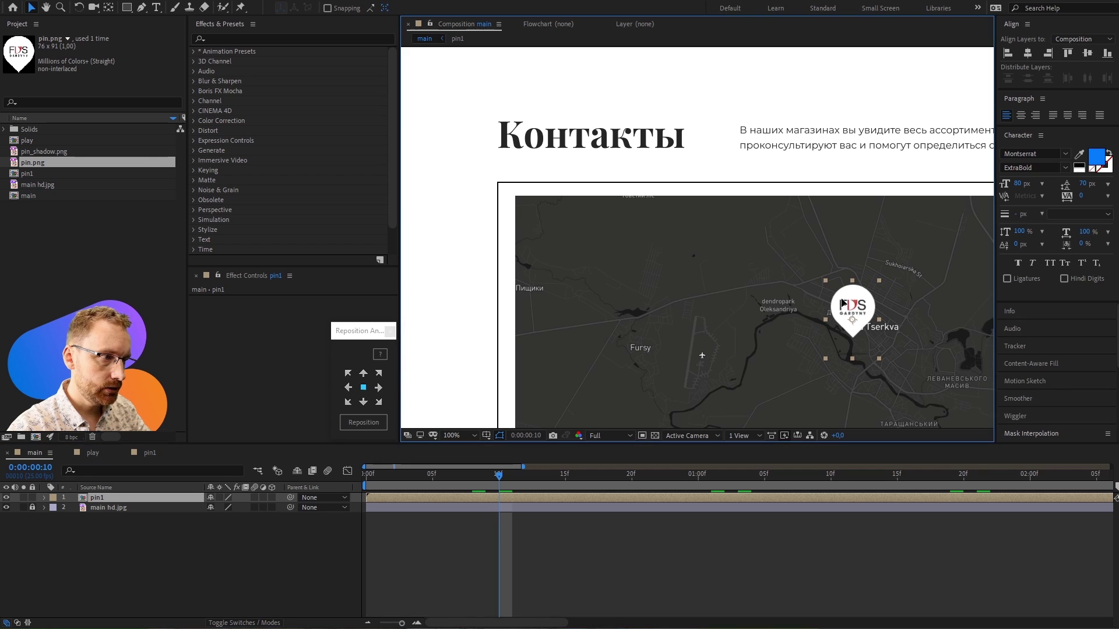
{"action": "left_click_drag", "start_coordinate": [843, 303], "coordinate": [682, 242]}
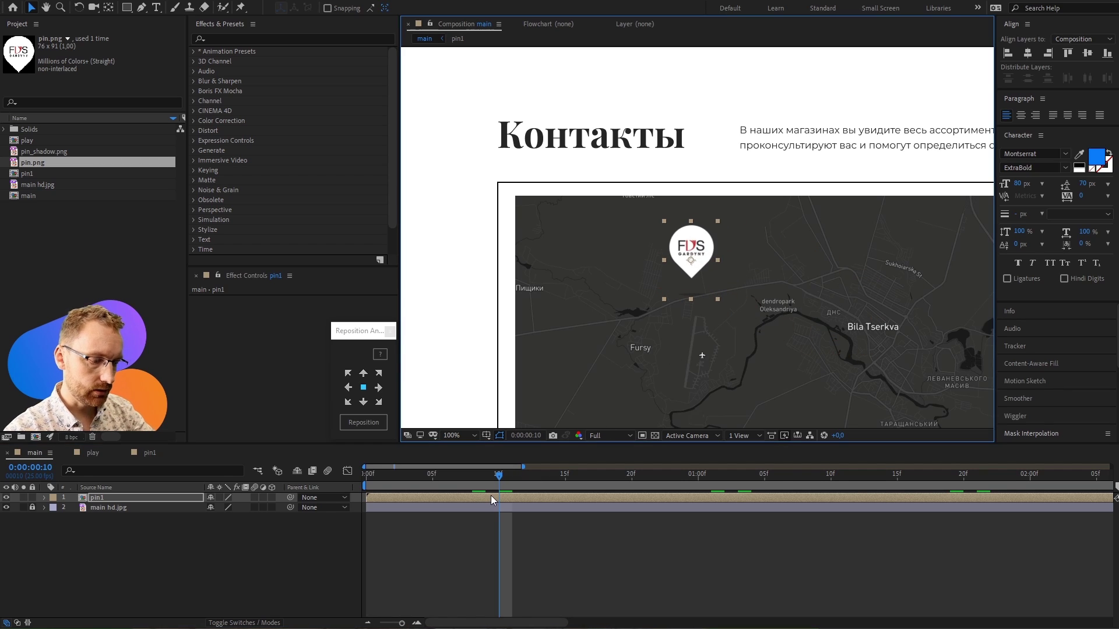
{"action": "key", "text": "space"}
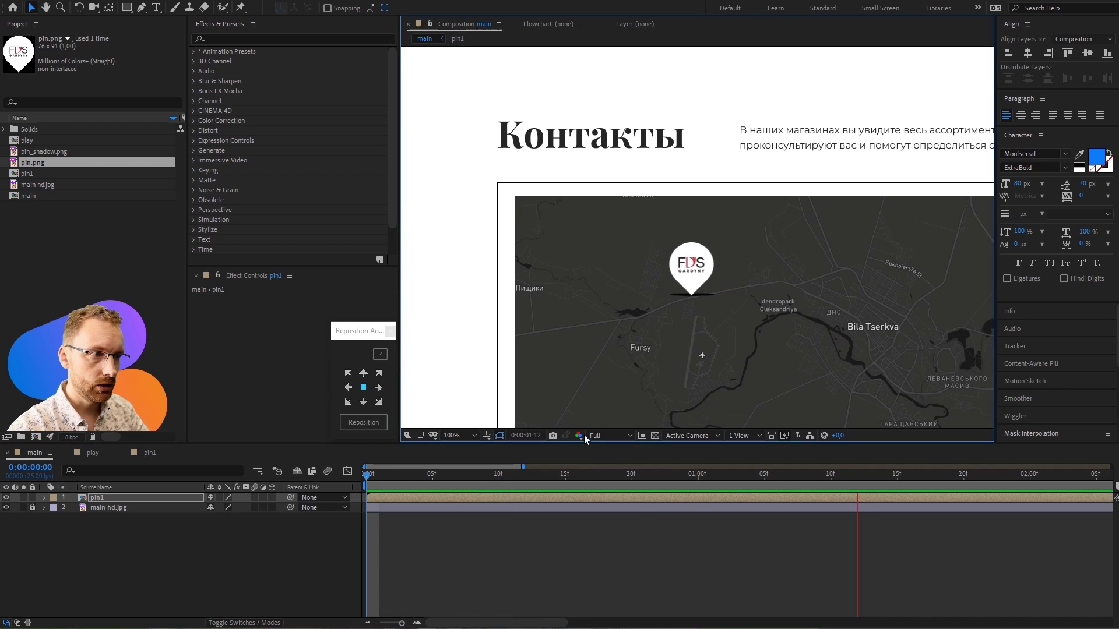
{"action": "left_click", "coordinate": [687, 274]}
- Duplicate pin1 twice, placing copies below Bila Tserkva and at the upper right, then preview
{"action": "key", "text": "ctrl+d"}
{"action": "left_click_drag", "start_coordinate": [695, 276], "coordinate": [809, 369]}
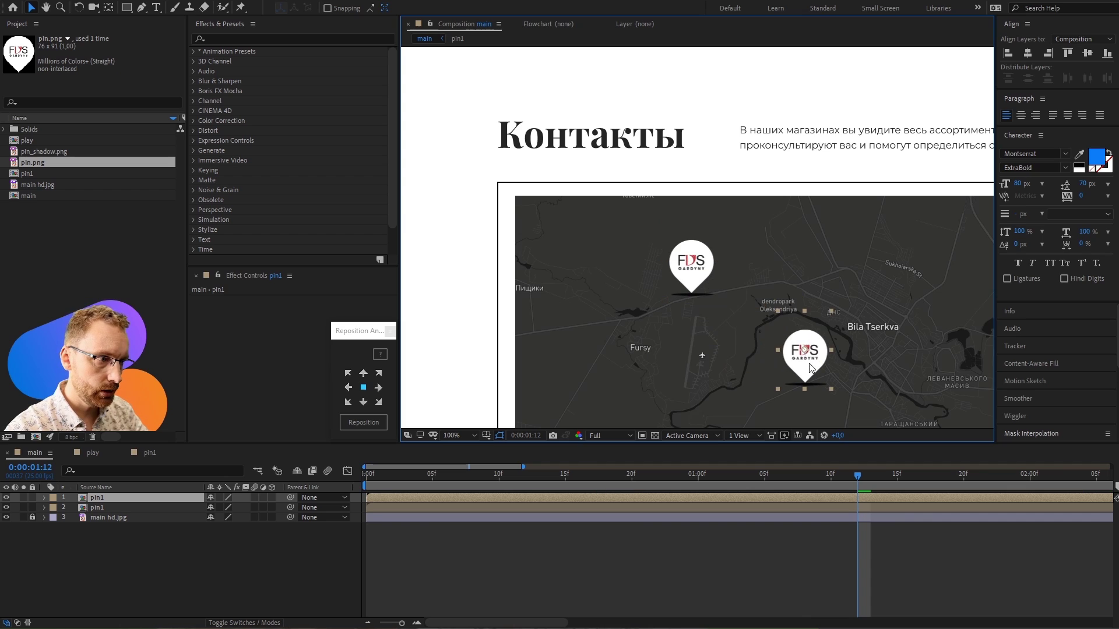
{"action": "left_click_drag", "start_coordinate": [913, 329], "coordinate": [765, 271]}
{"action": "key", "text": "ctrl+d"}
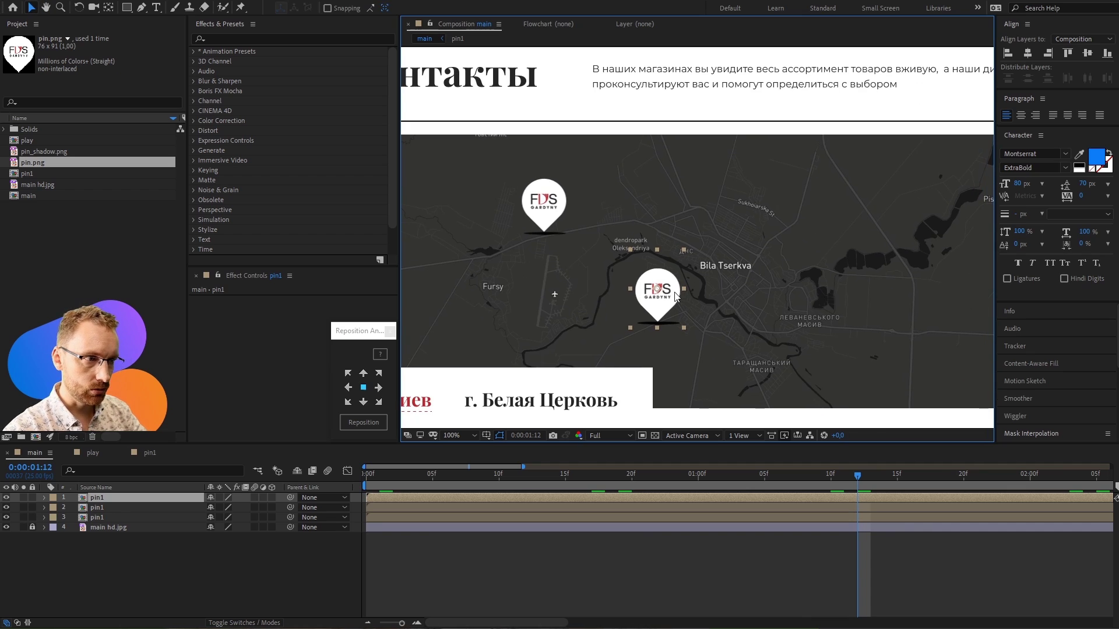
{"action": "left_click_drag", "start_coordinate": [669, 295], "coordinate": [867, 210]}
{"action": "key", "text": "space"}
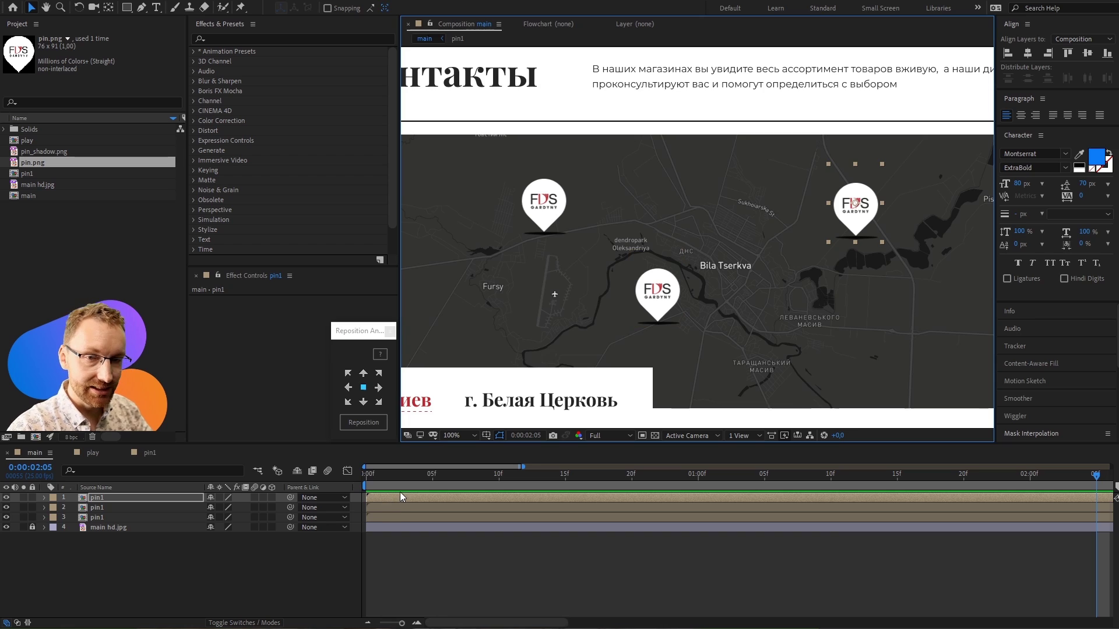
{"action": "scroll", "coordinate": [439, 512], "scroll_direction": "up", "scroll_amount": 2}
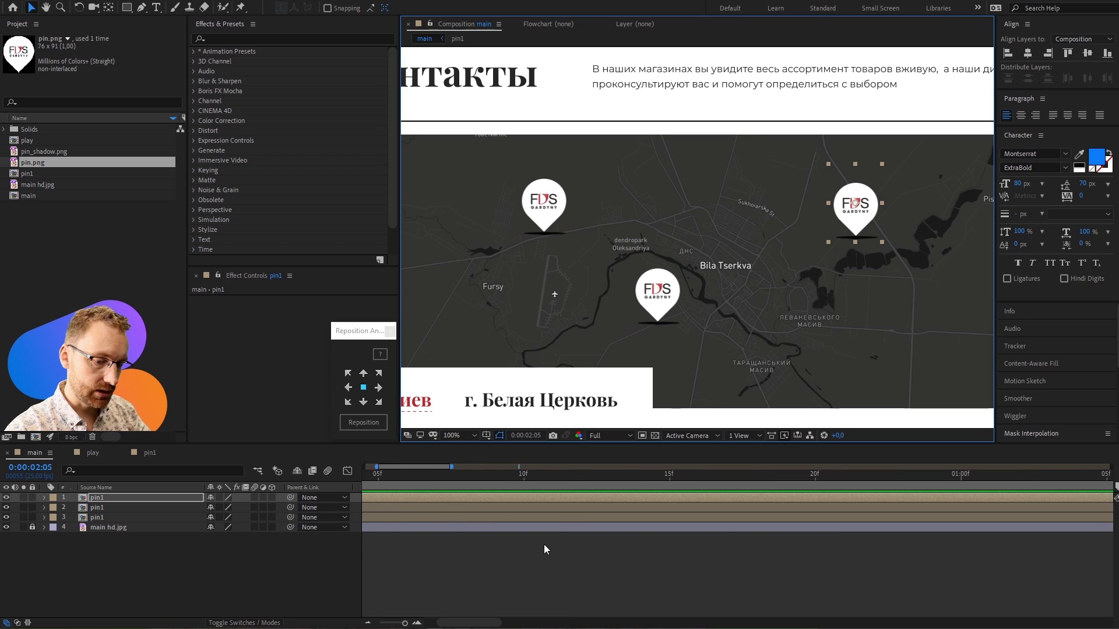
{"action": "scroll", "coordinate": [484, 533], "scroll_direction": "left", "scroll_amount": 2}
- Drag the top two pin1 layers later in the timeline and preview the staggered timing
{"action": "left_click_drag", "start_coordinate": [402, 497], "coordinate": [537, 501]}
{"action": "left_click", "coordinate": [477, 505], "text": "shift"}
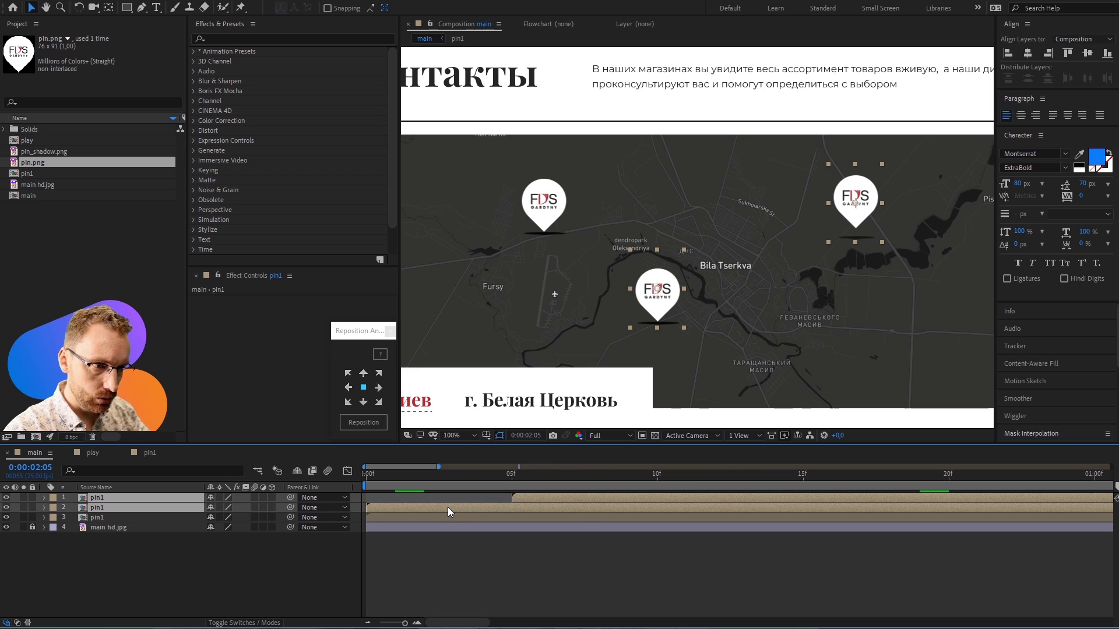
{"action": "left_click_drag", "start_coordinate": [448, 507], "coordinate": [711, 510]}
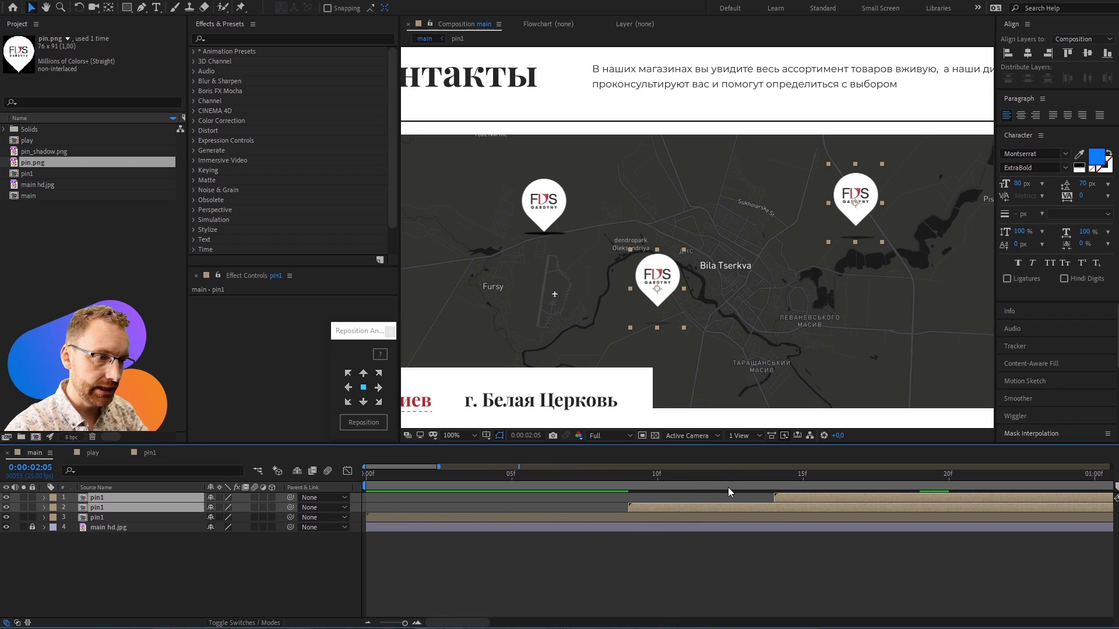
{"action": "key", "text": "space"}
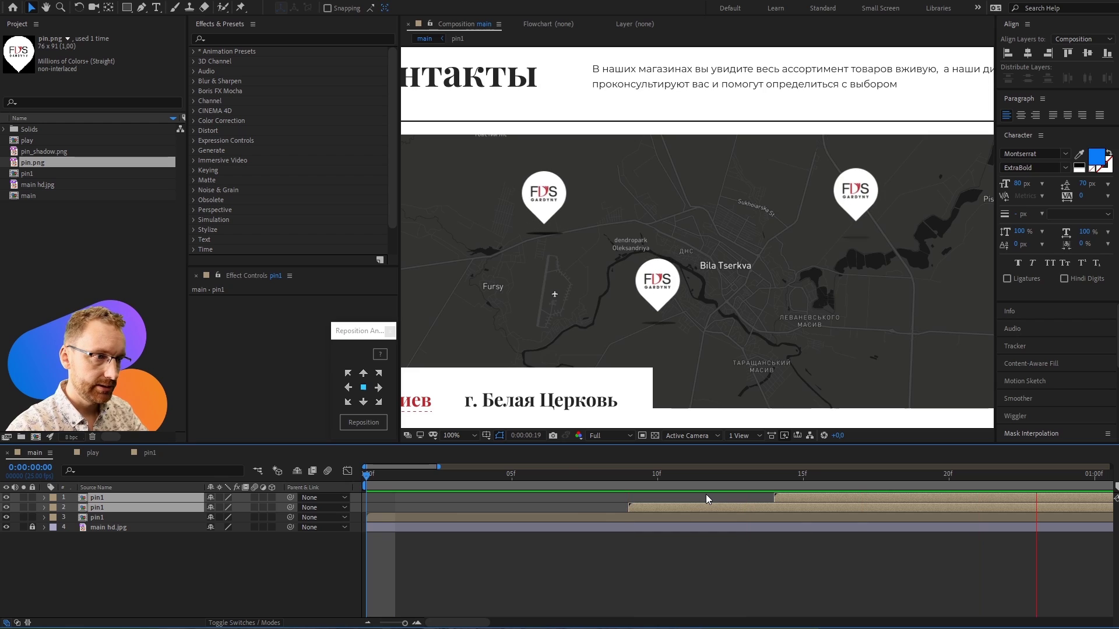
{"action": "key", "text": "space"}
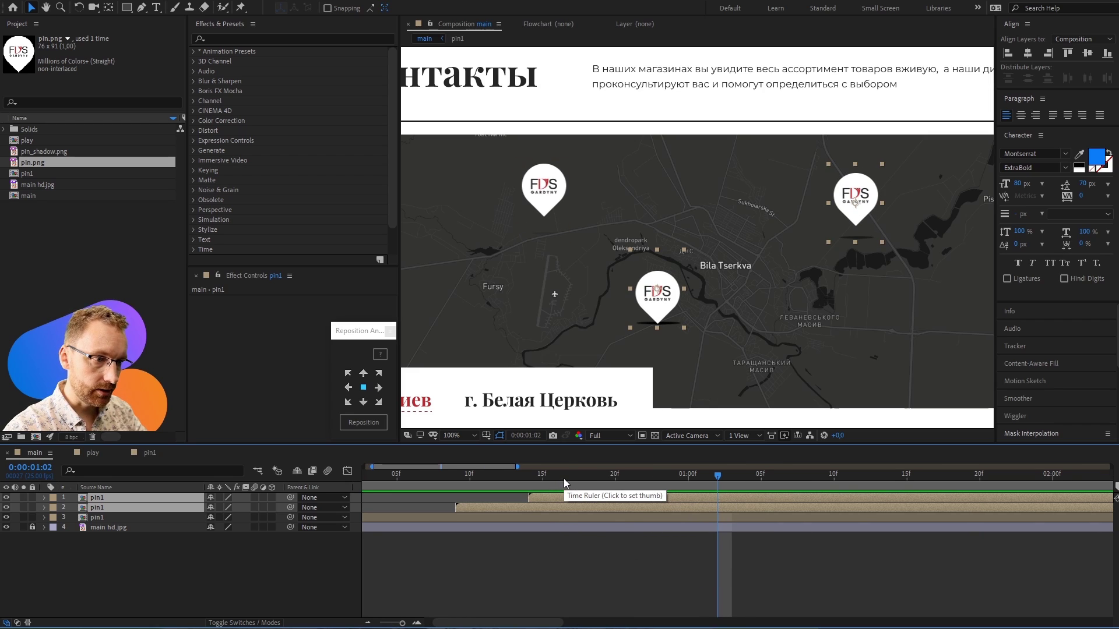
{"action": "key", "text": "space"}
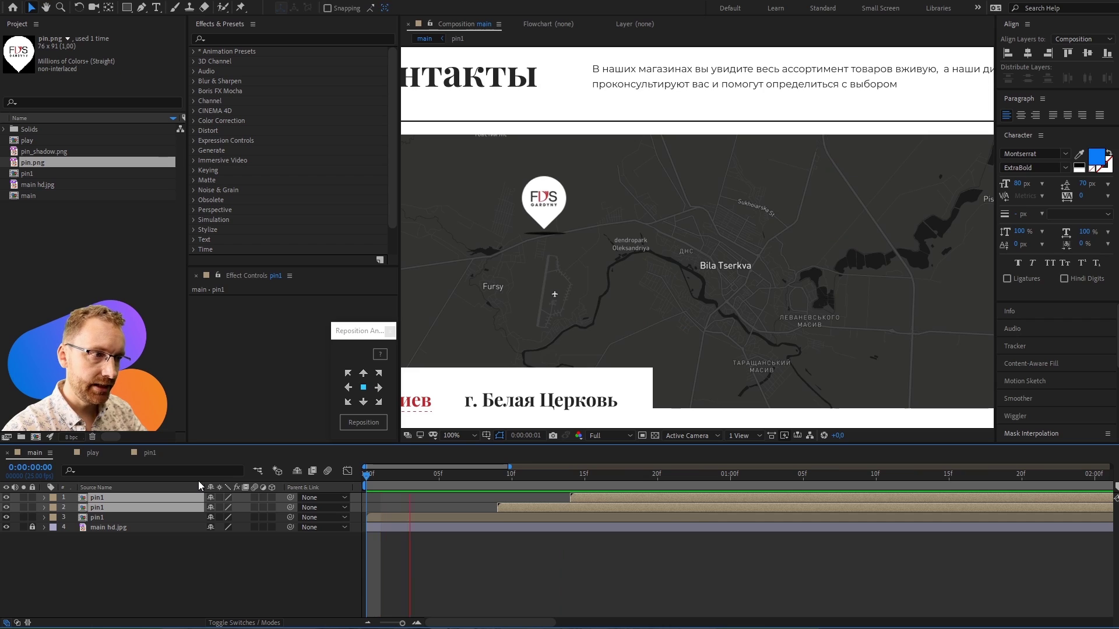
{"action": "key", "text": "space"}
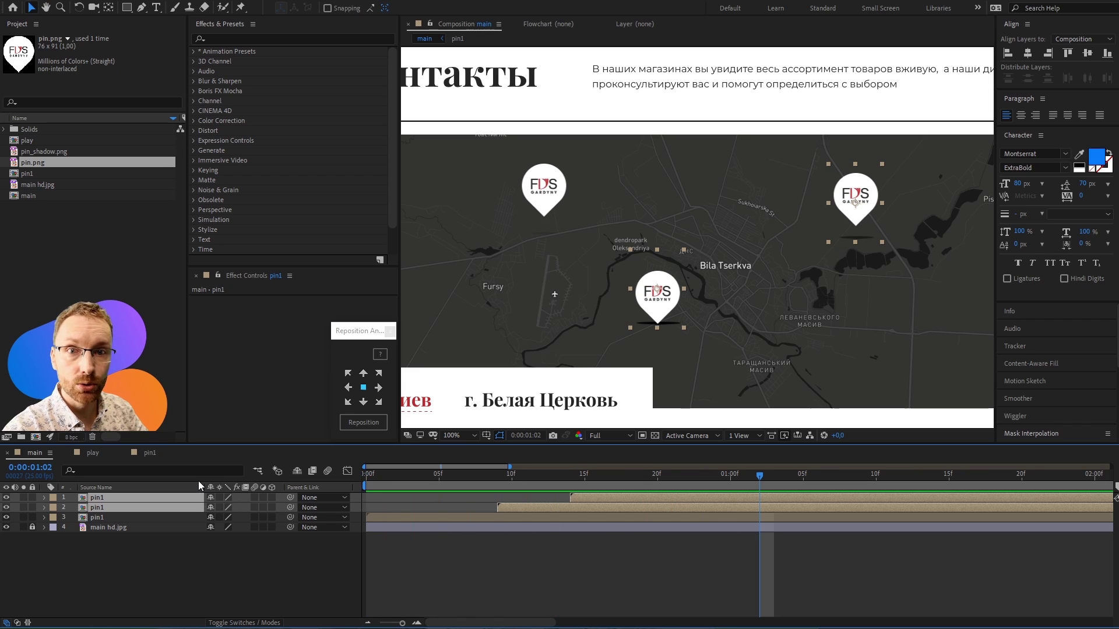
{"action": "key", "text": "space"}
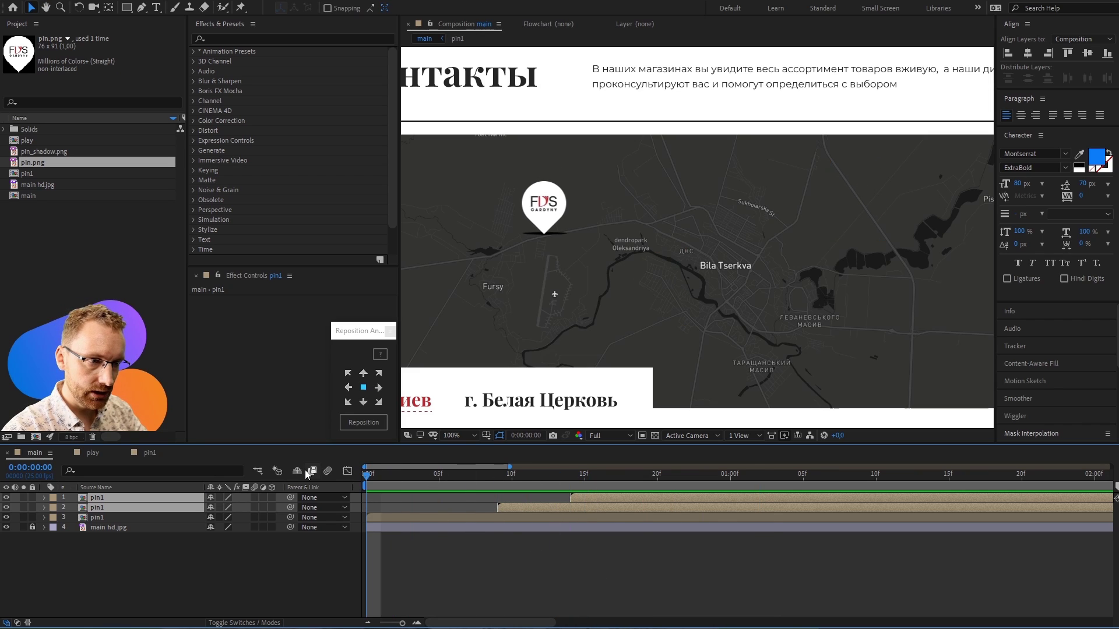
{"action": "left_click", "coordinate": [549, 566]}
- Shift the top two pin1 layers about 12 frames earlier and replay to check timing
{"action": "left_click", "coordinate": [586, 507]}
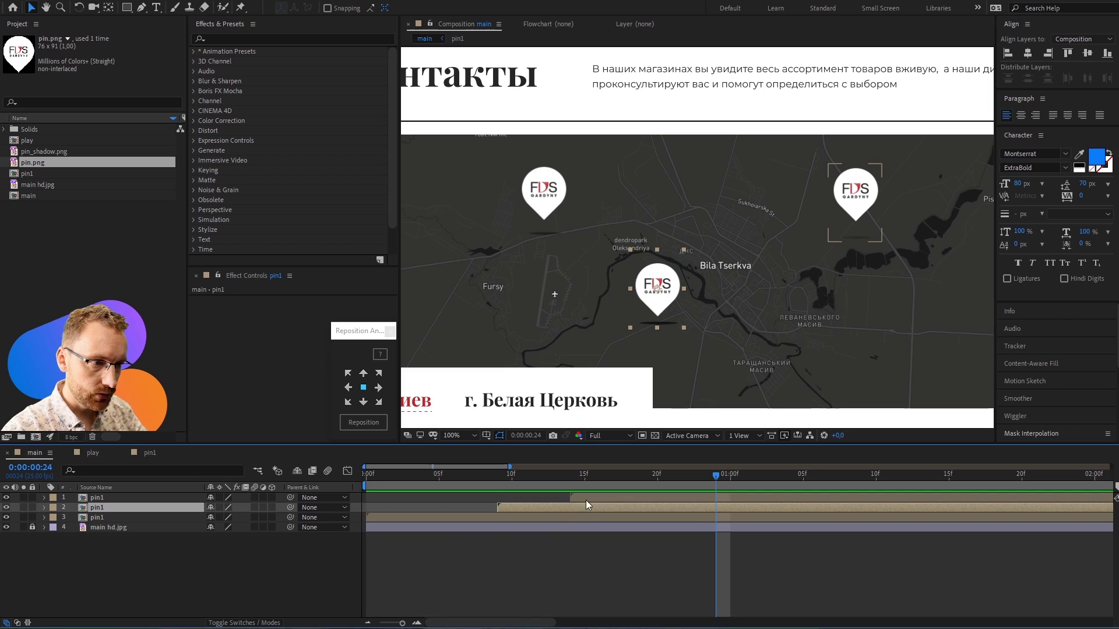
{"action": "left_click", "coordinate": [617, 501]}
{"action": "left_click", "coordinate": [617, 502], "text": "shift"}
{"action": "left_click_drag", "start_coordinate": [667, 494], "coordinate": [462, 494]}
{"action": "key", "text": "space"}
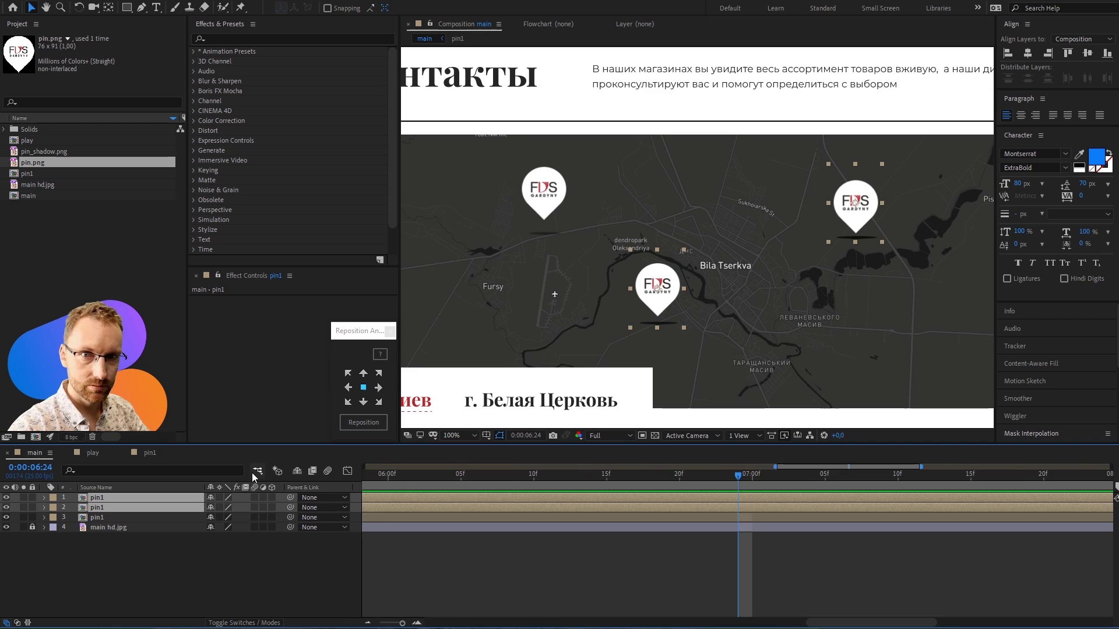
{"action": "scroll", "coordinate": [726, 220], "scroll_direction": "up", "scroll_amount": 2}
{"action": "scroll", "coordinate": [722, 231], "scroll_direction": "down", "scroll_amount": 4}
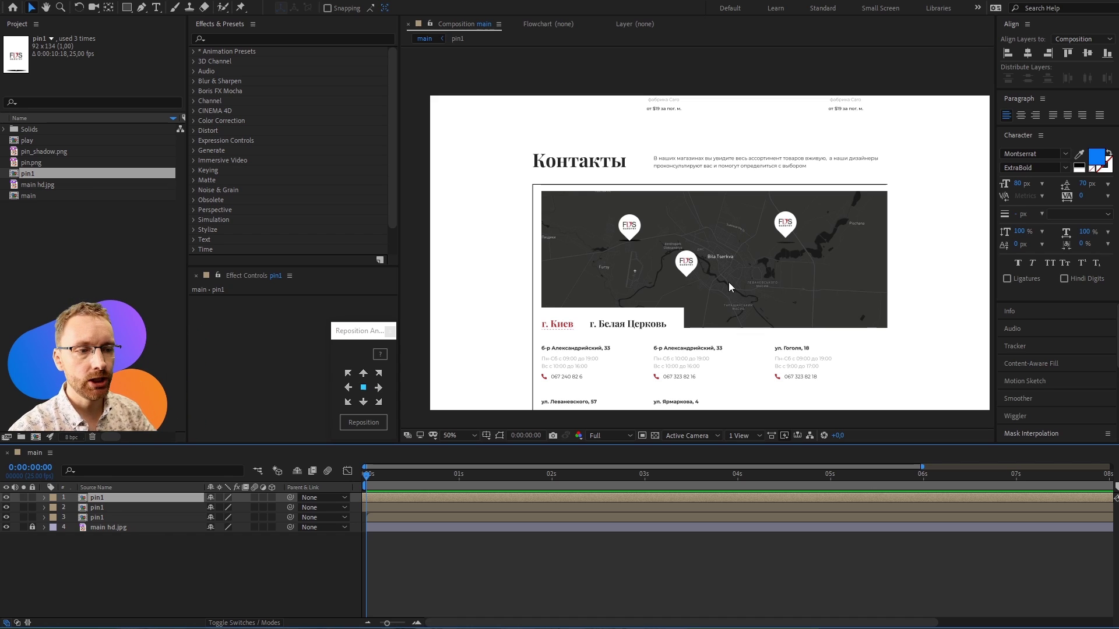
- In the pin1 precomp, enable motion blur on the pin layers and the composition
{"action": "scroll", "coordinate": [662, 219], "scroll_direction": "up", "scroll_amount": 2}
{"action": "key", "text": "period"}
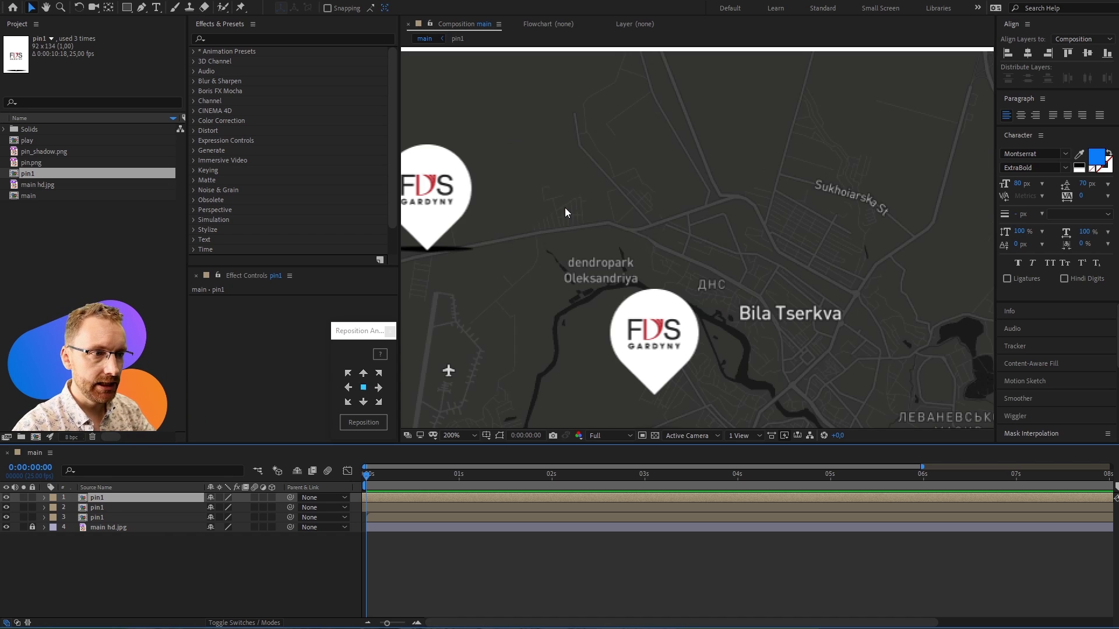
{"action": "left_click_drag", "start_coordinate": [565, 207], "coordinate": [660, 231]}
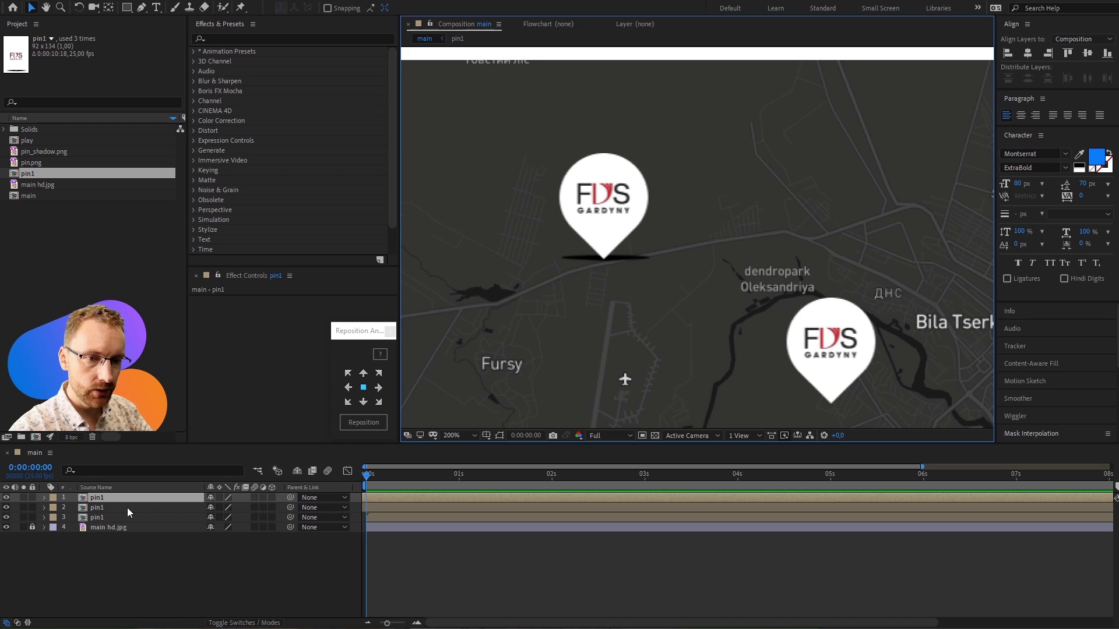
{"action": "left_click", "coordinate": [84, 495]}
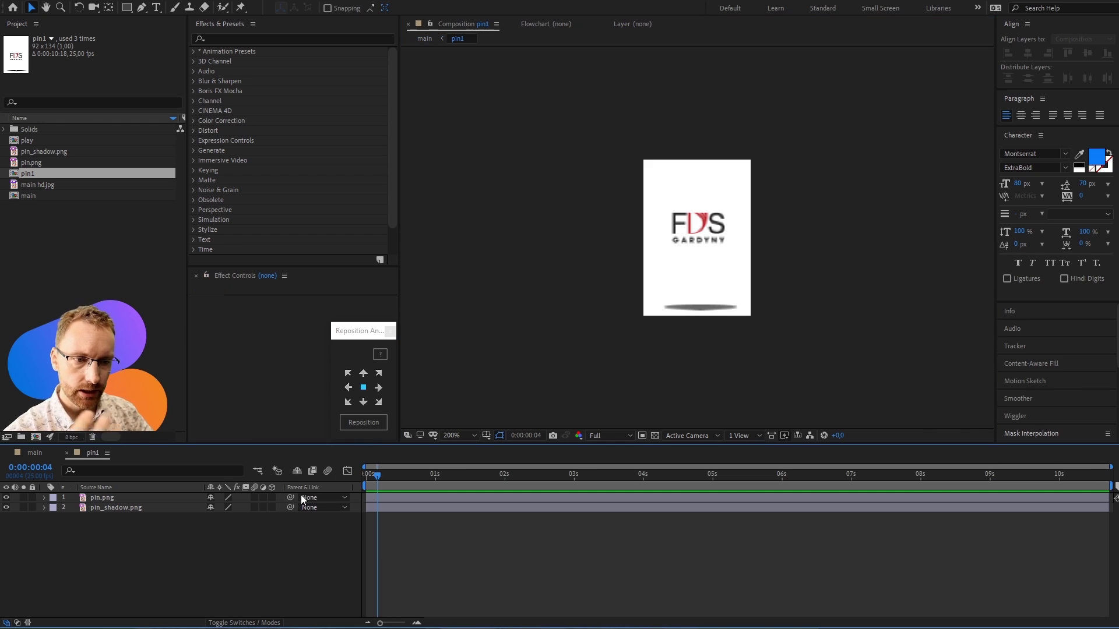
{"action": "left_click", "coordinate": [254, 498]}
{"action": "left_click", "coordinate": [254, 507]}
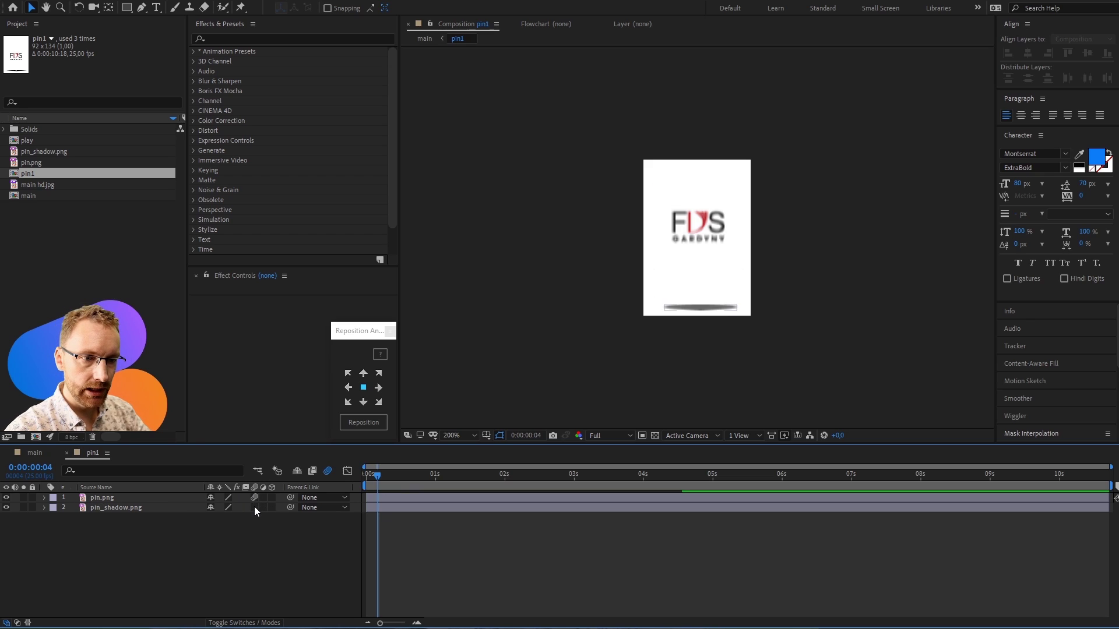
{"action": "left_click", "coordinate": [36, 453]}
- Scrub the main composition to around 4 seconds to inspect the blurred pins
{"action": "left_click_drag", "start_coordinate": [552, 473], "coordinate": [585, 475]}
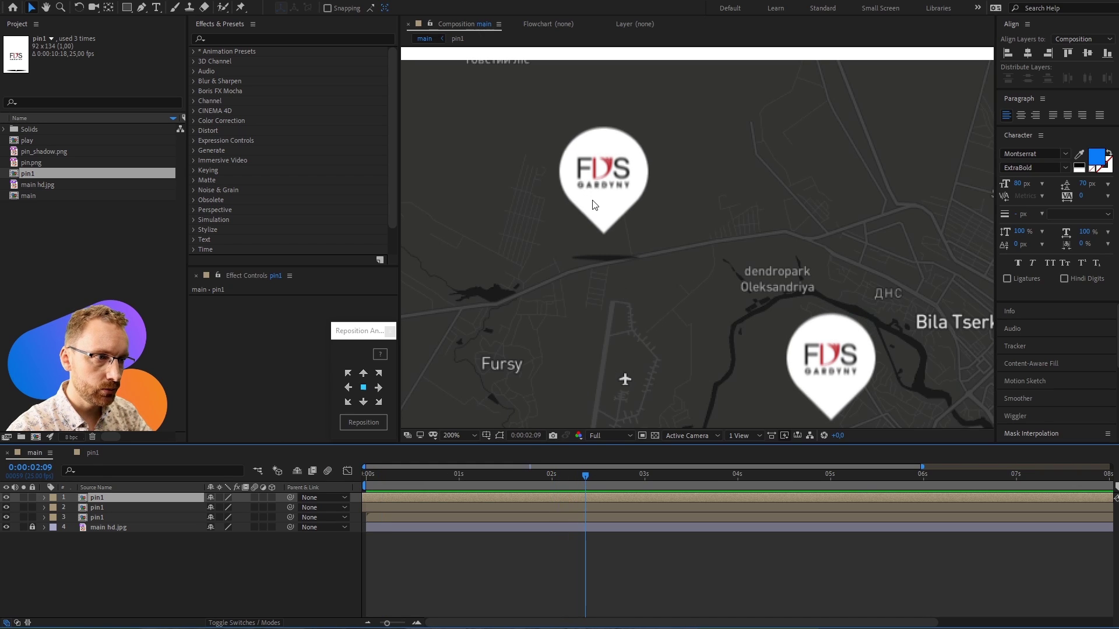
{"action": "left_click_drag", "start_coordinate": [586, 476], "coordinate": [737, 482]}
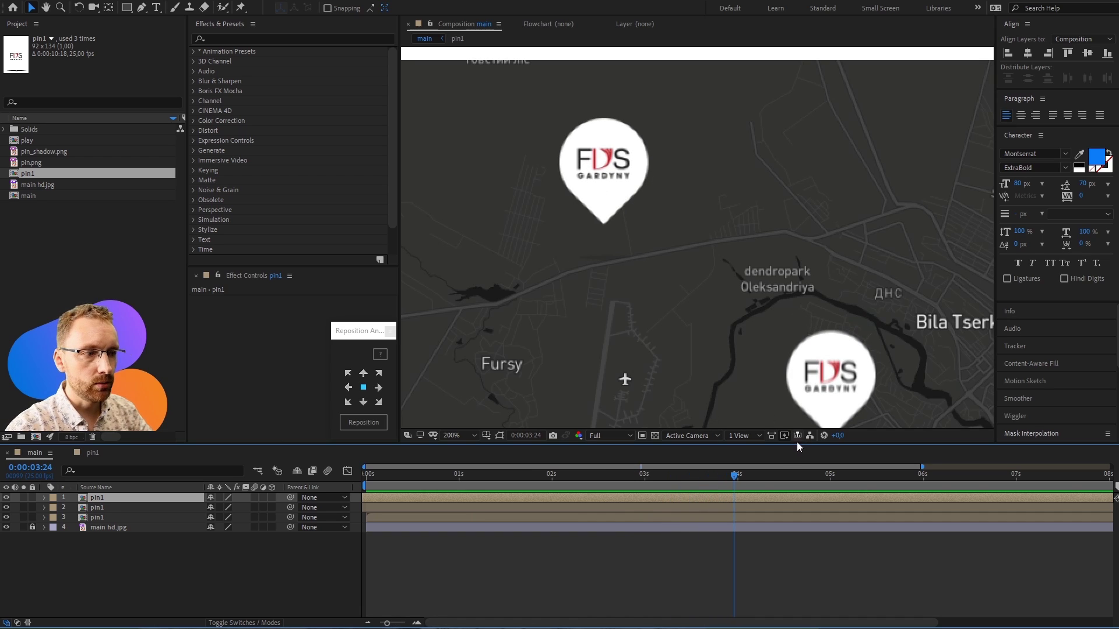
{"action": "left_click_drag", "start_coordinate": [735, 478], "coordinate": [506, 473]}
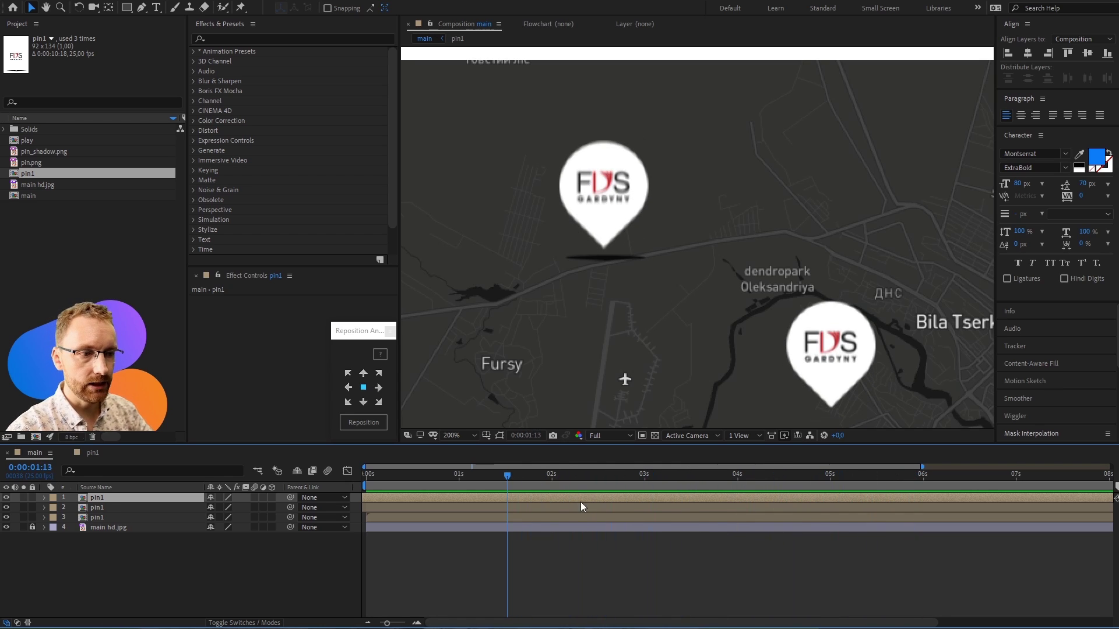
{"action": "scroll", "coordinate": [672, 219], "scroll_direction": "down", "scroll_amount": 1}
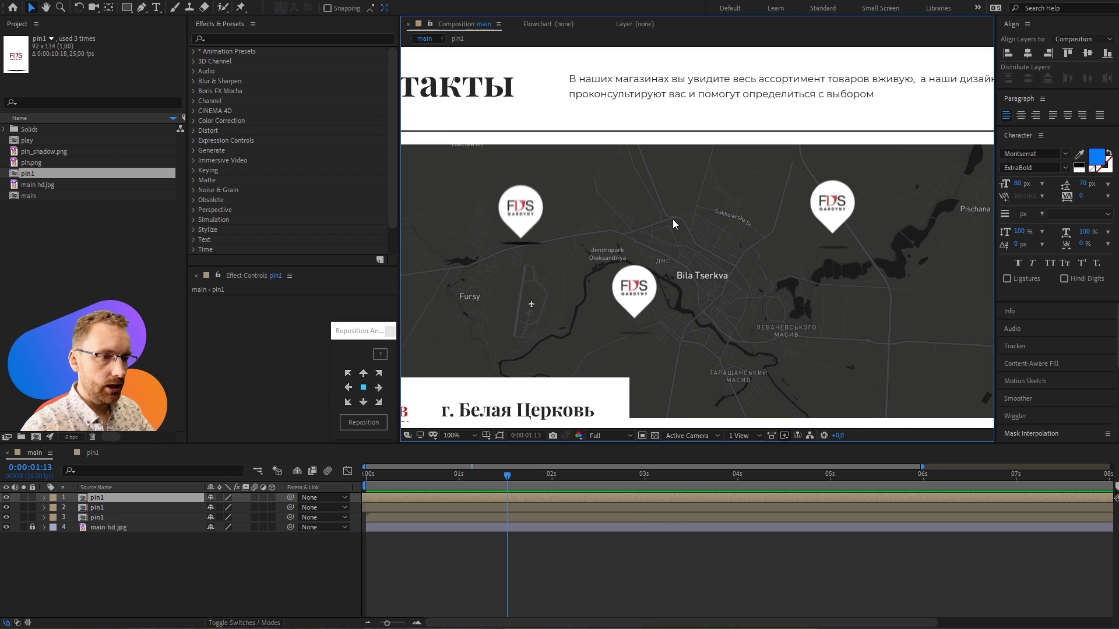
- Delete the top two pin1 layers, leaving a single pin on the map
{"action": "scroll", "coordinate": [678, 188], "scroll_direction": "down", "scroll_amount": 1}
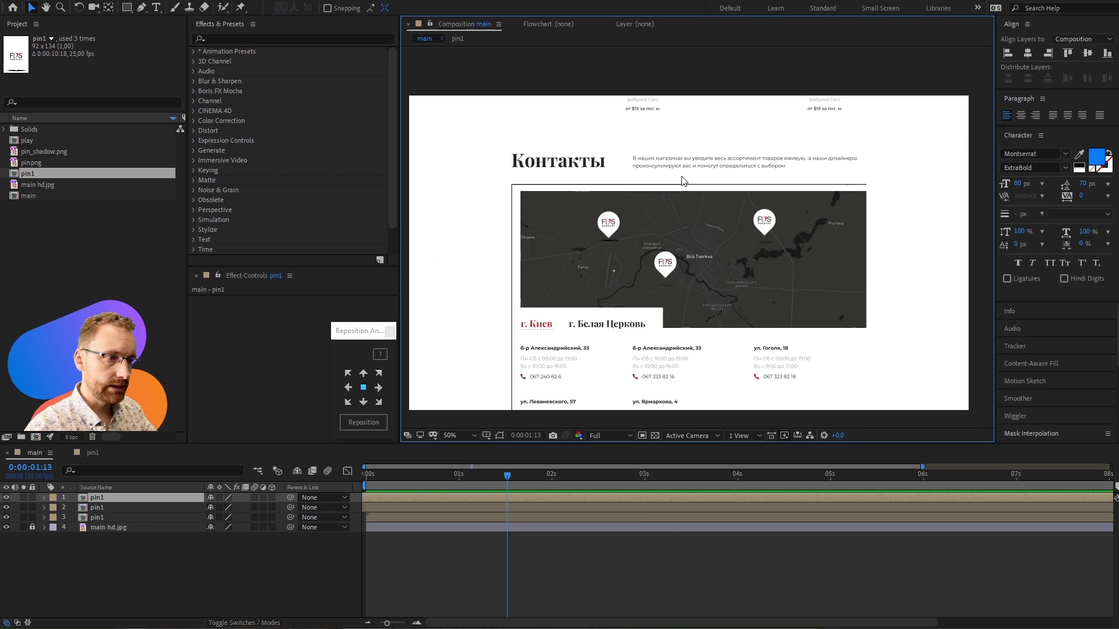
{"action": "scroll", "coordinate": [677, 198], "scroll_direction": "up", "scroll_amount": 1}
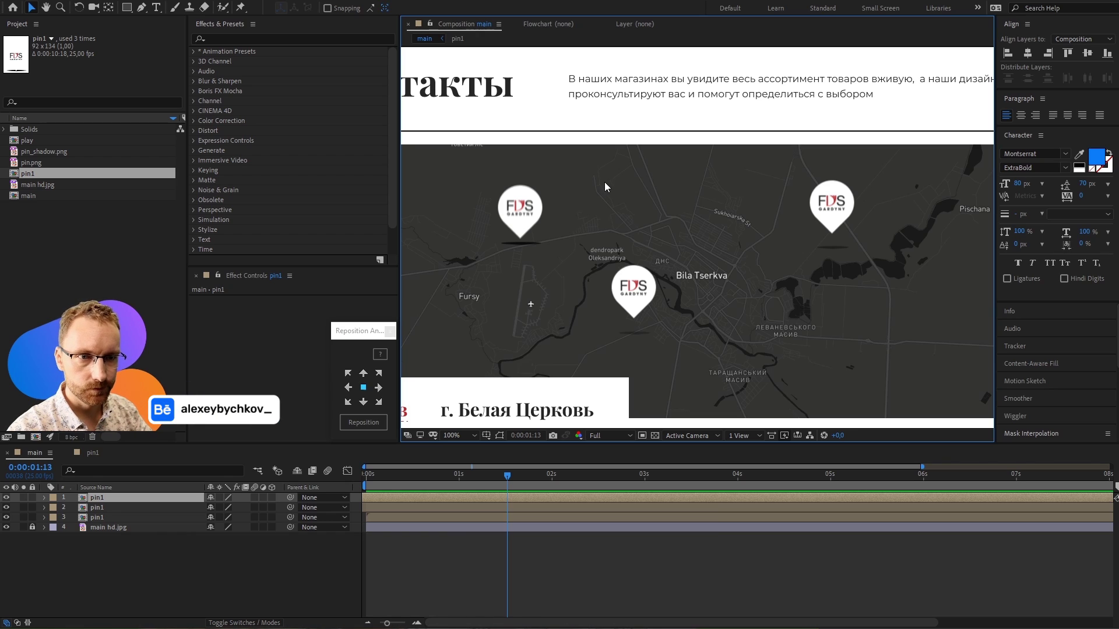
{"action": "key", "text": "ctrl+Down"}
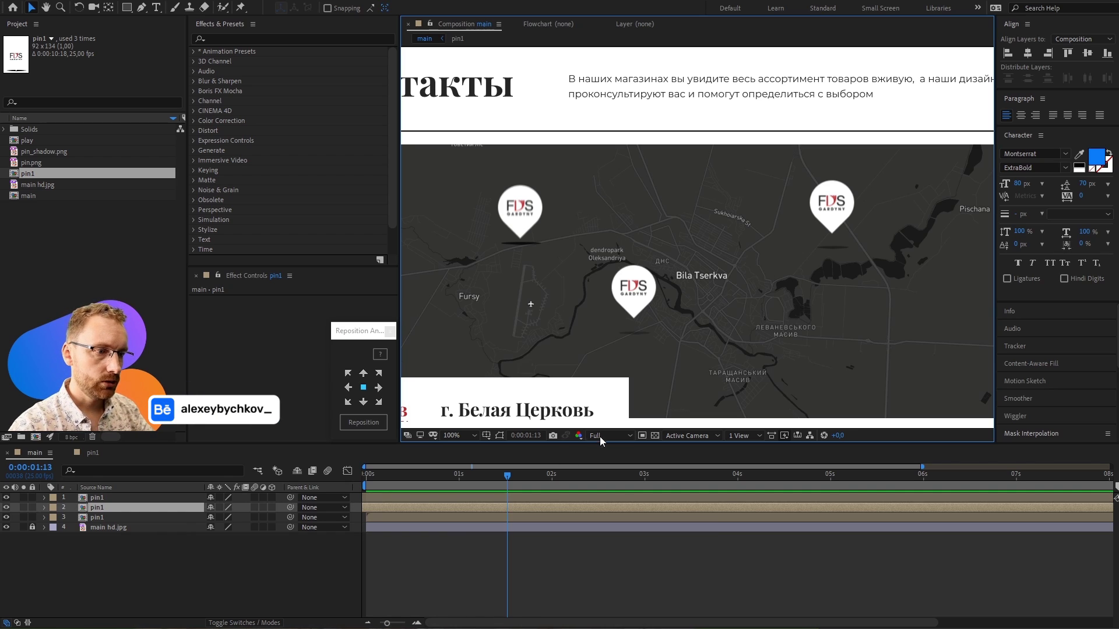
{"action": "key", "text": "ctrl+Up"}
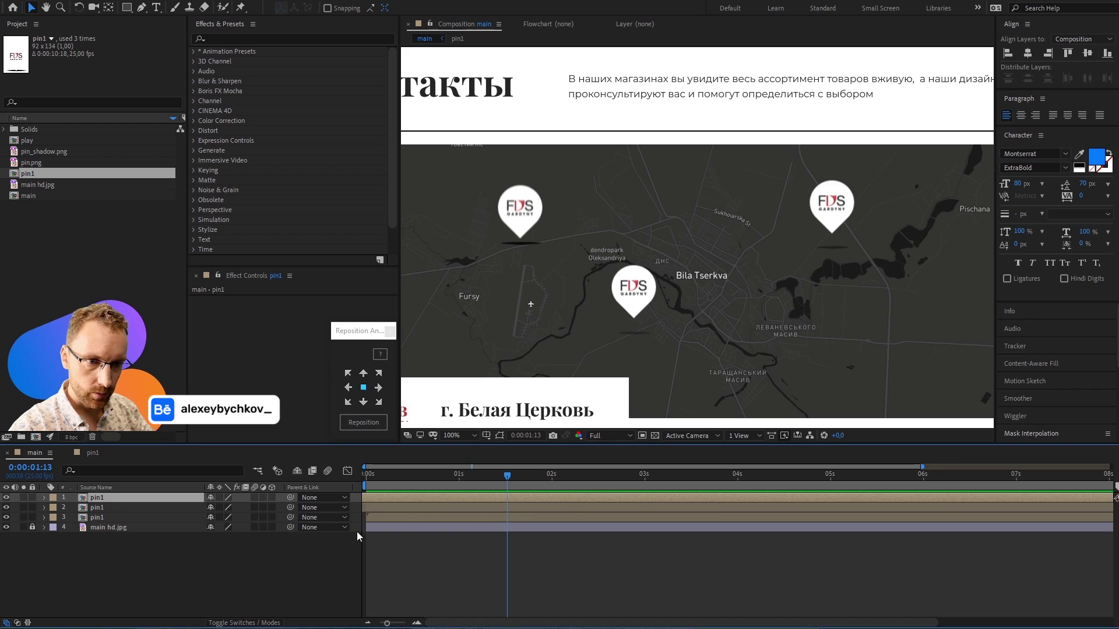
{"action": "left_click", "coordinate": [635, 509]}
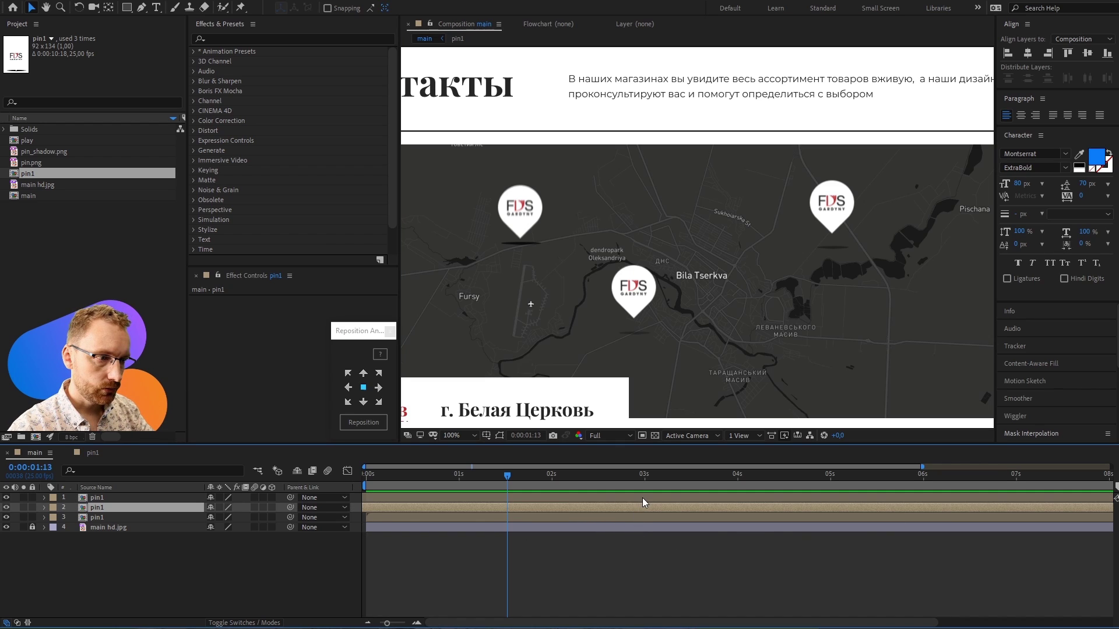
{"action": "left_click", "coordinate": [642, 497], "text": "ctrl"}
{"action": "key", "text": "Delete"}
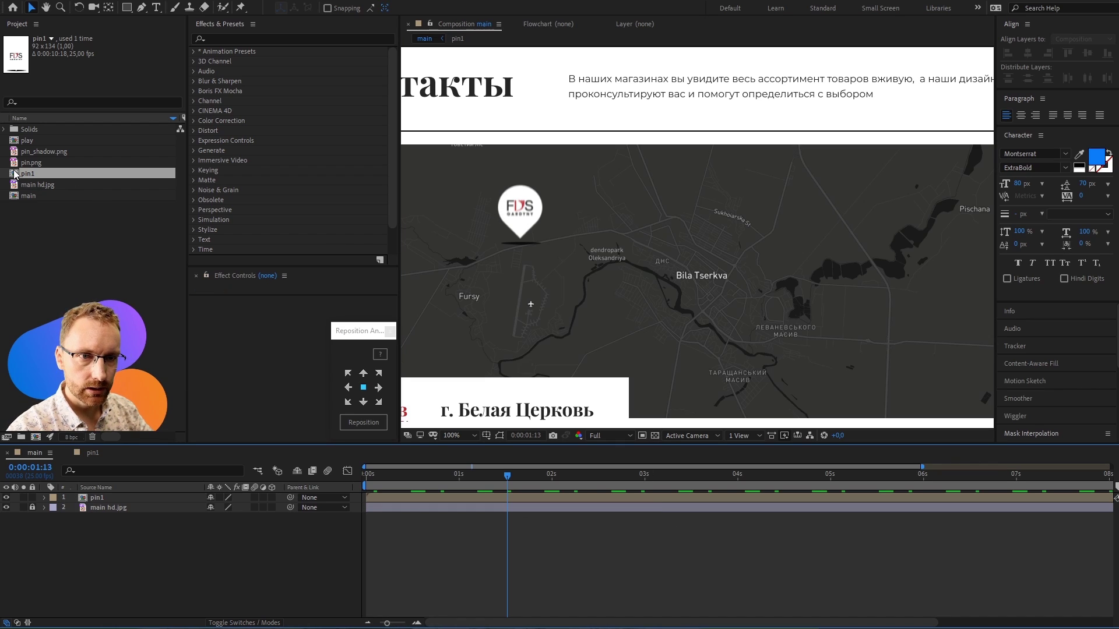
- Copy pin.png and pin_shadow.png from pin1 into main and centre them in the composition
{"action": "double_click", "coordinate": [27, 174]}
{"action": "left_click", "coordinate": [463, 497]}
{"action": "left_click", "coordinate": [465, 507], "text": "shift"}
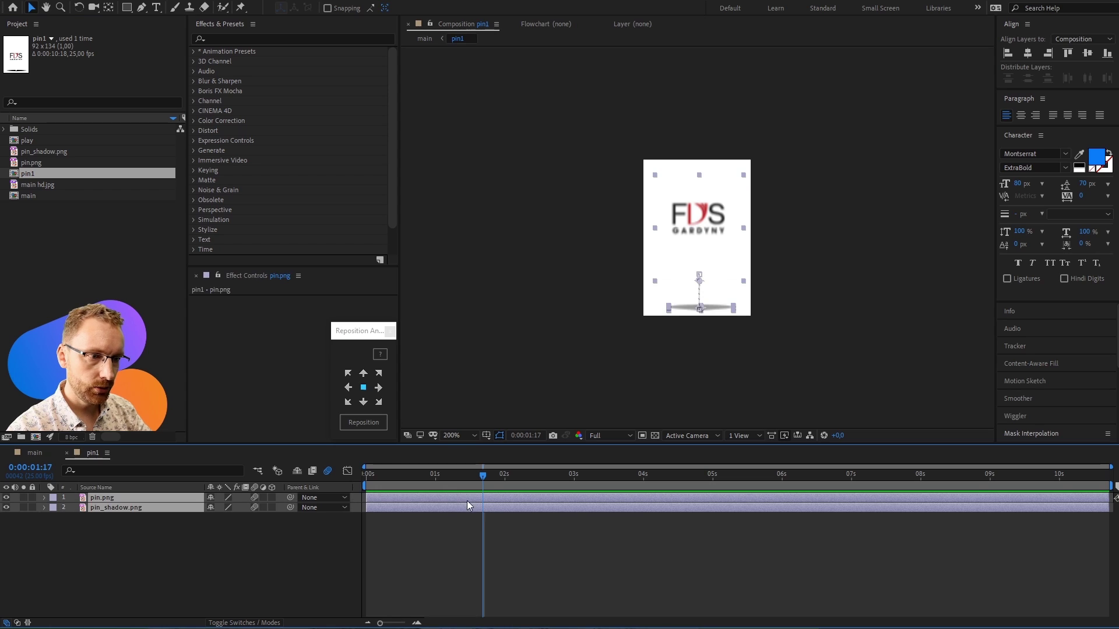
{"action": "key", "text": "ctrl+w"}
{"action": "scroll", "coordinate": [742, 261], "scroll_direction": "right", "scroll_amount": 3}
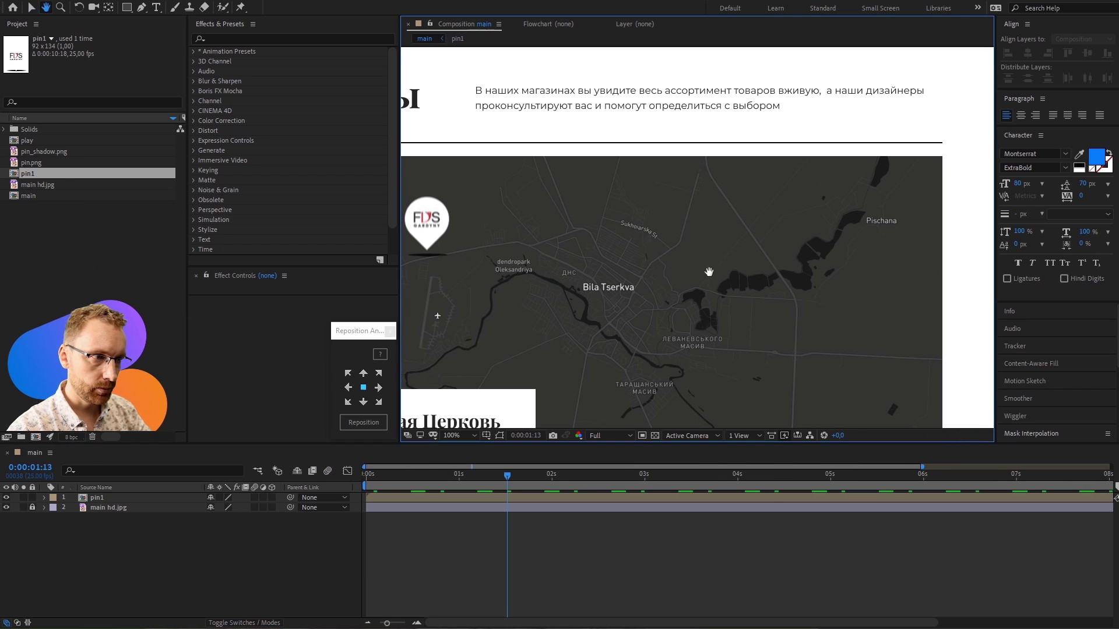
{"action": "scroll", "coordinate": [760, 255], "scroll_direction": "down", "scroll_amount": 2}
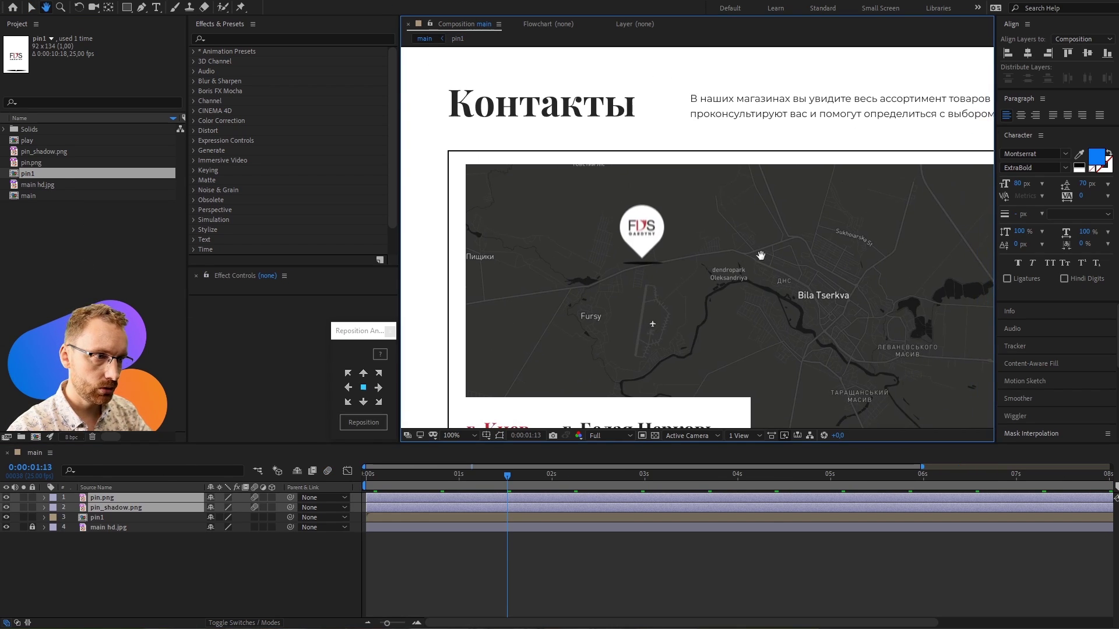
{"action": "scroll", "coordinate": [761, 260], "scroll_direction": "down", "scroll_amount": 2}
{"action": "left_click", "coordinate": [1025, 57]}
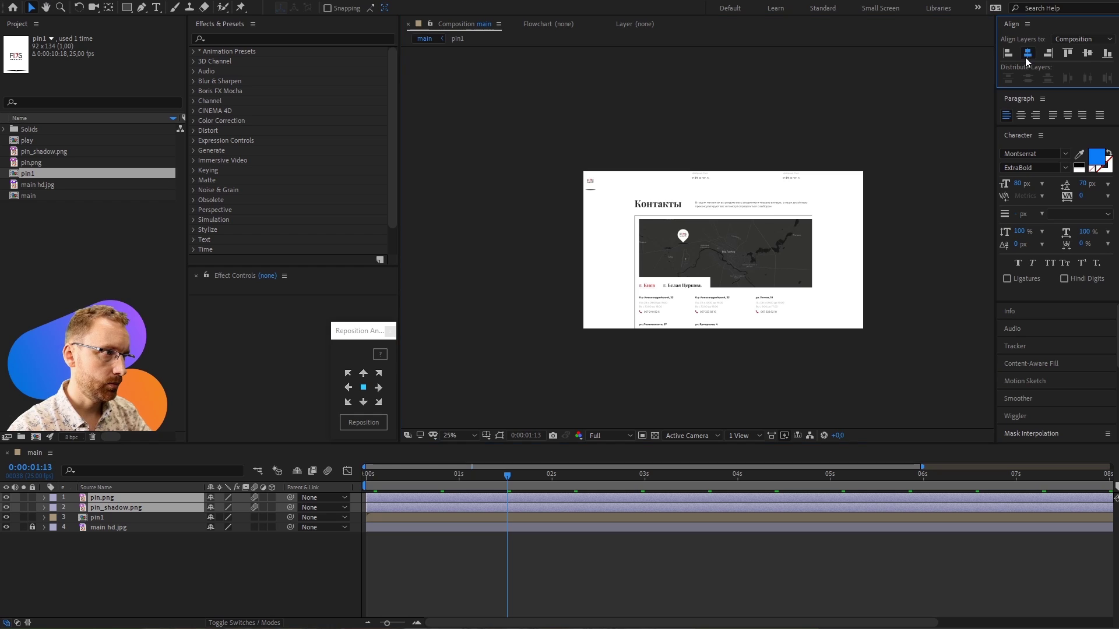
{"action": "left_click", "coordinate": [1083, 57]}
- Raise pin.png about 25 px and re-align pin_shadow.png to the composition centre
{"action": "scroll", "coordinate": [755, 254], "scroll_direction": "up", "scroll_amount": 6}
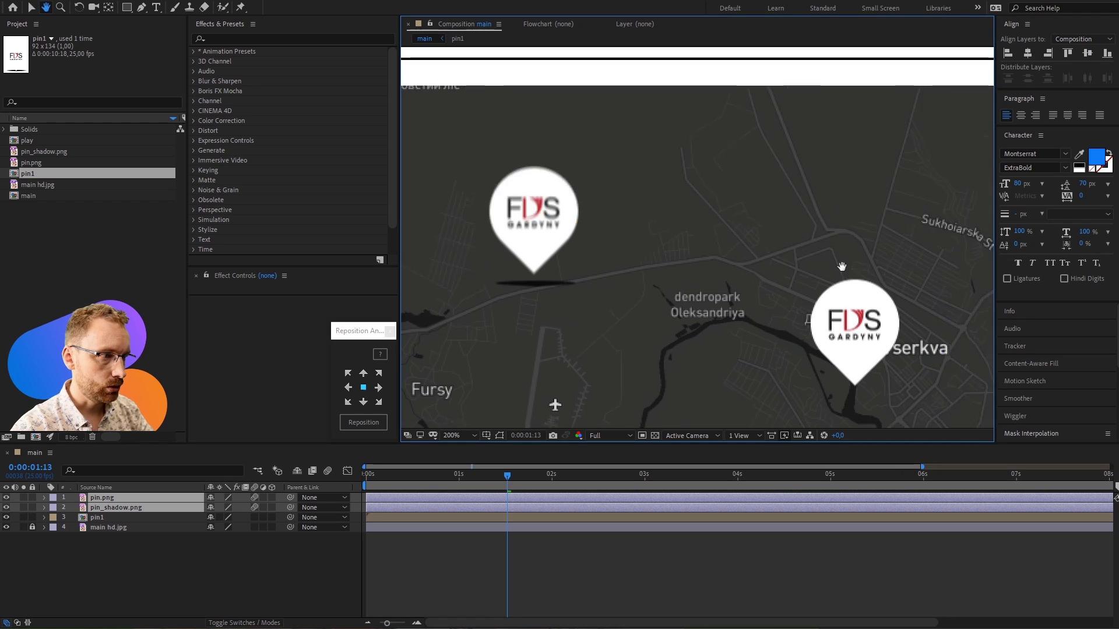
{"action": "scroll", "coordinate": [755, 249], "scroll_direction": "right", "scroll_amount": 8}
{"action": "left_click", "coordinate": [814, 134]}
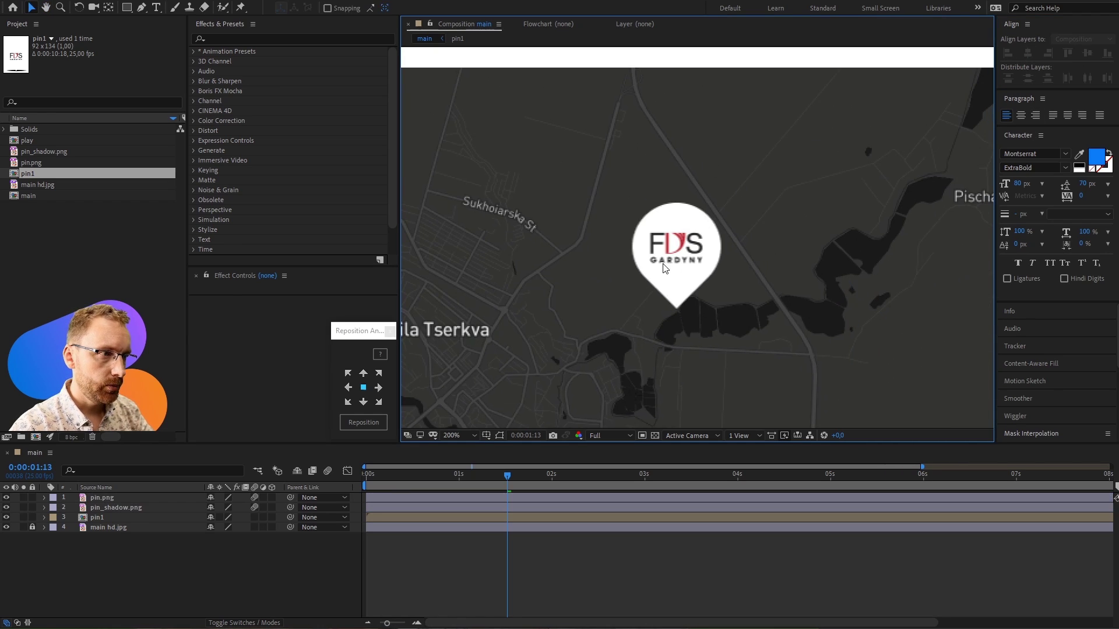
{"action": "left_click", "coordinate": [676, 256]}
{"action": "left_click_drag", "start_coordinate": [685, 259], "coordinate": [685, 244]}
{"action": "left_click", "coordinate": [529, 507]}
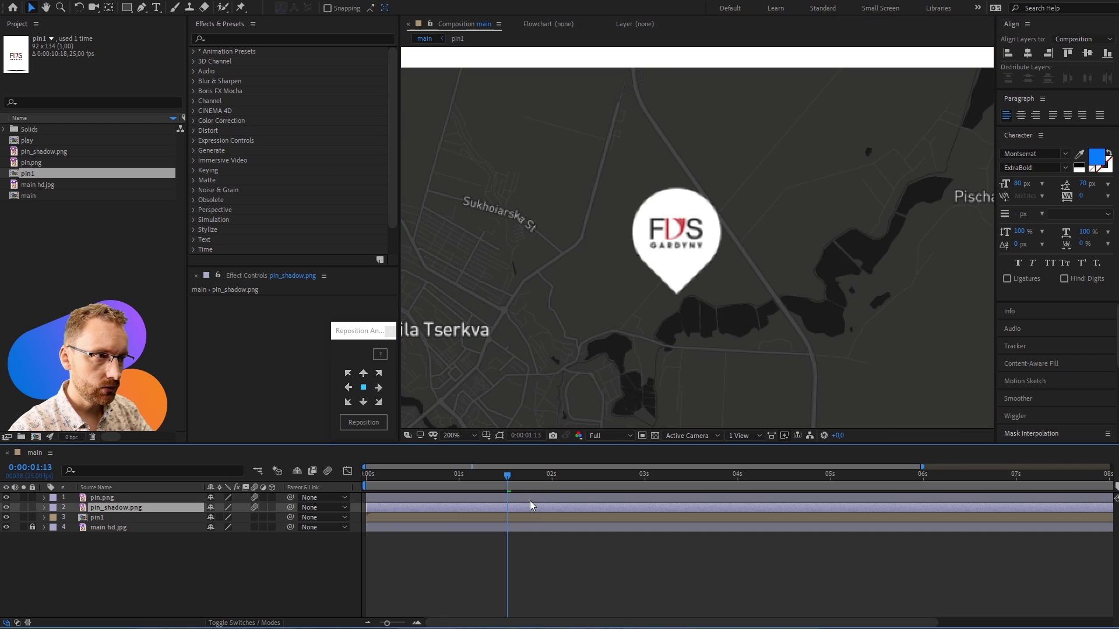
{"action": "left_click", "coordinate": [1087, 53]}
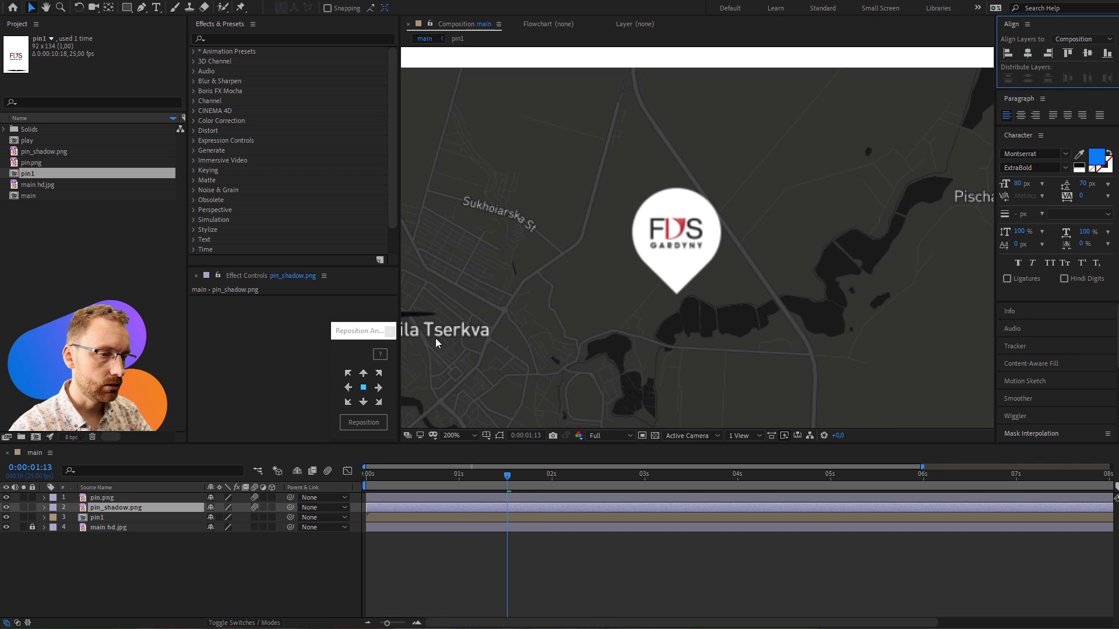
- Move the shadow under the pin's tip and add two Rotation keyframes on pin.png
{"action": "left_click_drag", "start_coordinate": [418, 314], "coordinate": [462, 325]}
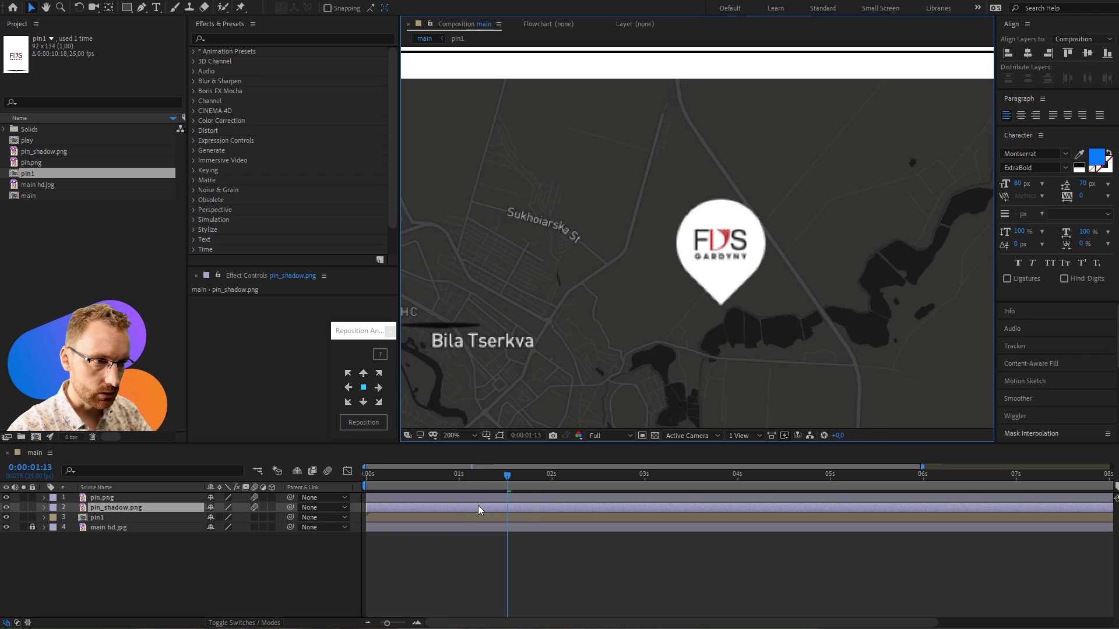
{"action": "left_click_drag", "start_coordinate": [572, 325], "coordinate": [735, 285]}
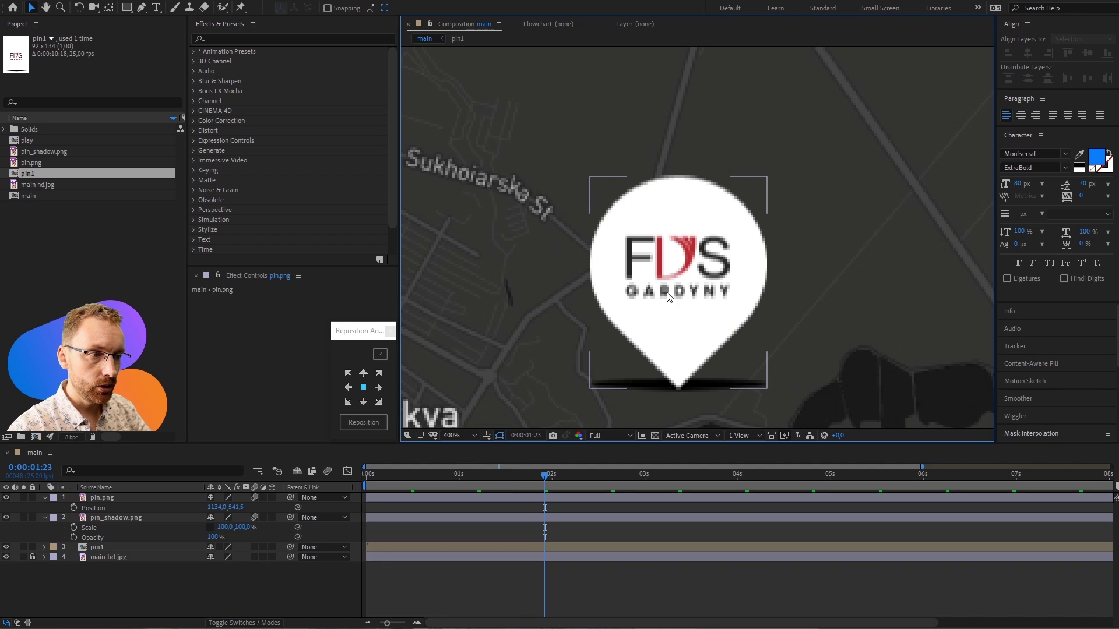
{"action": "left_click", "coordinate": [667, 294]}
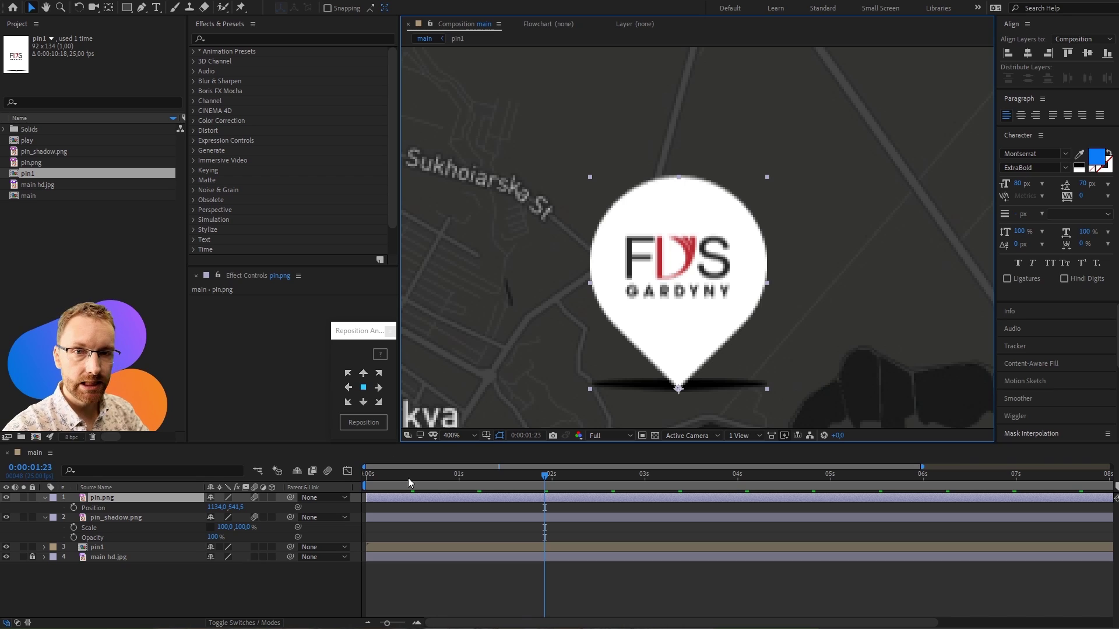
{"action": "key", "text": "r"}
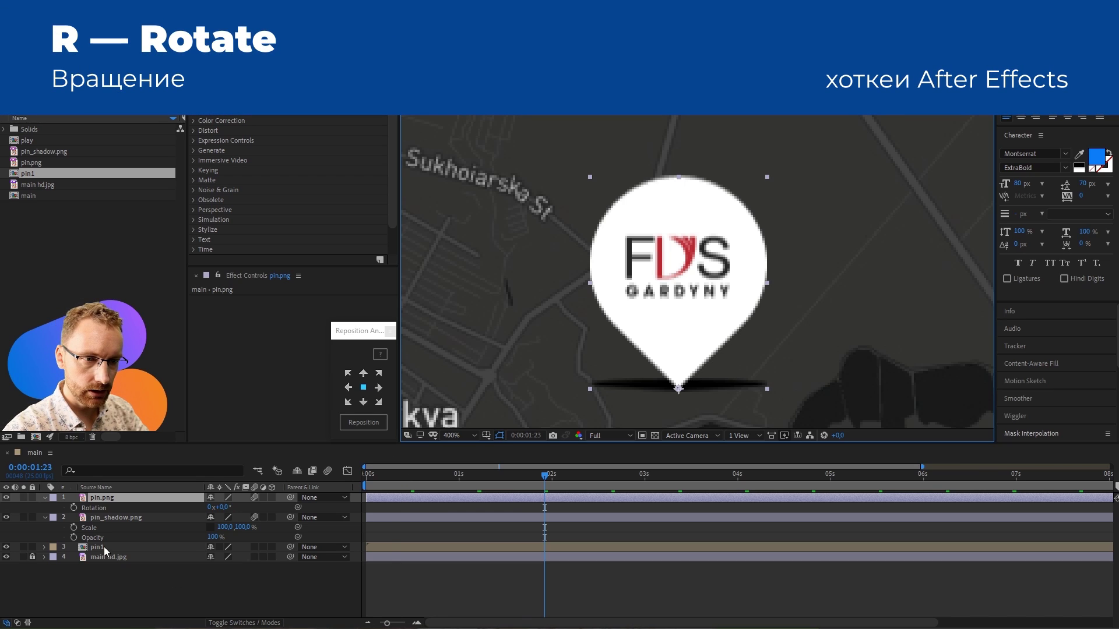
{"action": "key", "text": "Home"}
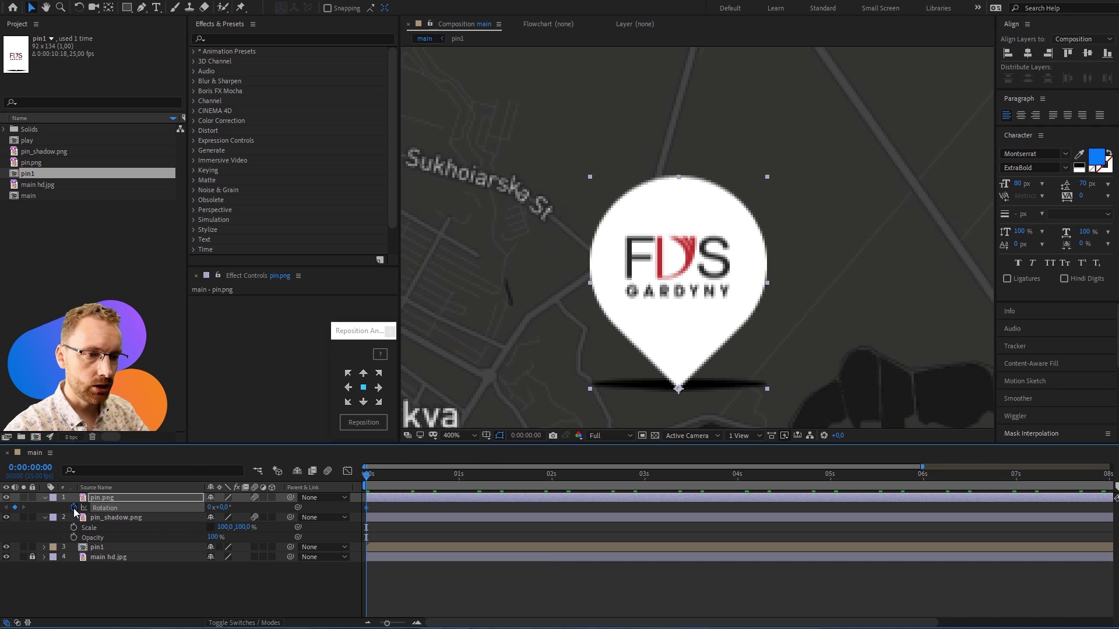
{"action": "left_click", "coordinate": [73, 508]}
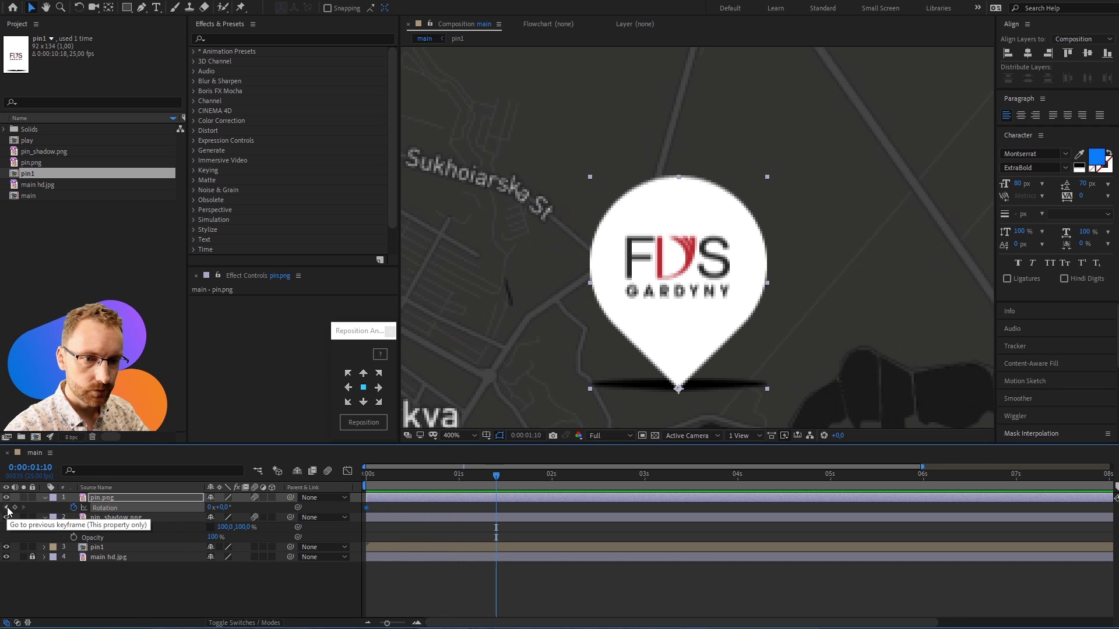
{"action": "left_click", "coordinate": [14, 508]}
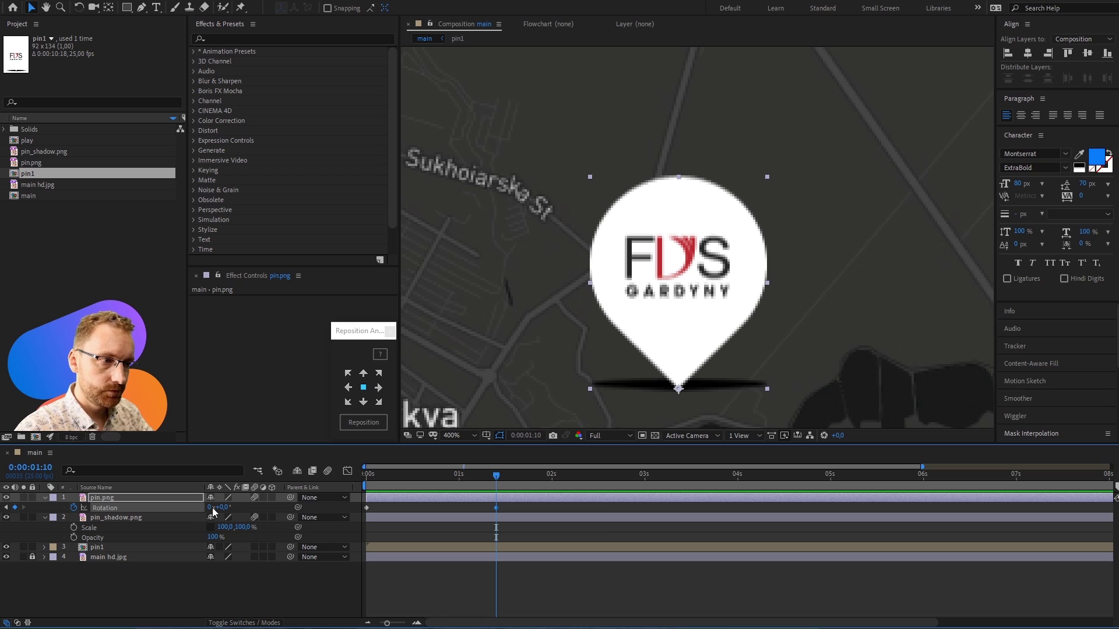
- Tilt the pin to -18° at the first rotation keyframe and +18° at the second
{"action": "left_click_drag", "start_coordinate": [373, 485], "coordinate": [354, 486]}
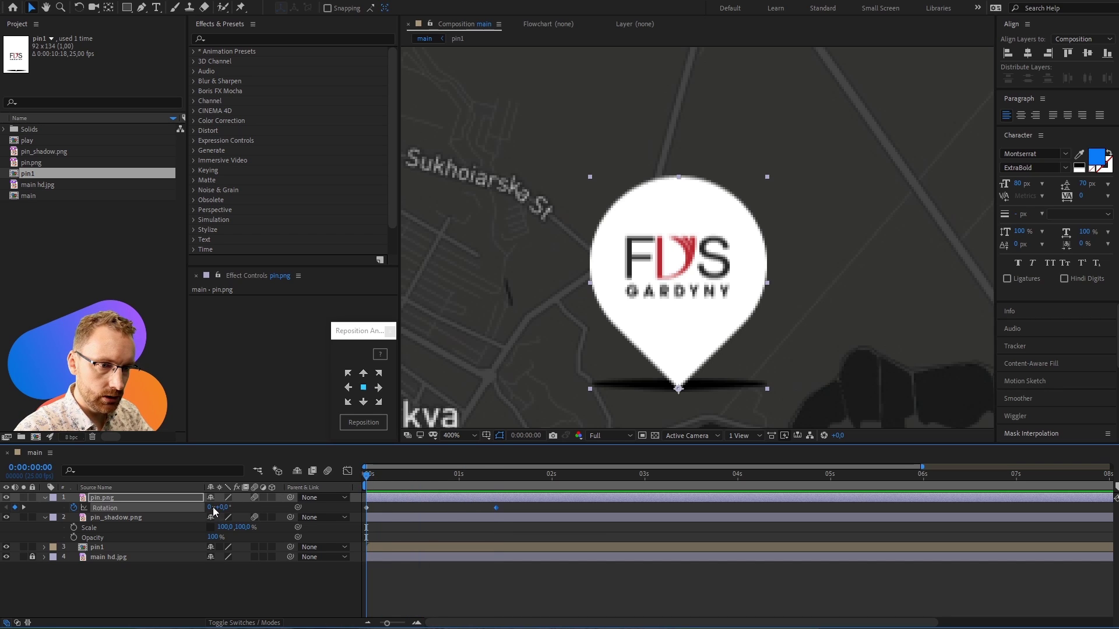
{"action": "left_click_drag", "start_coordinate": [213, 508], "coordinate": [195, 506]}
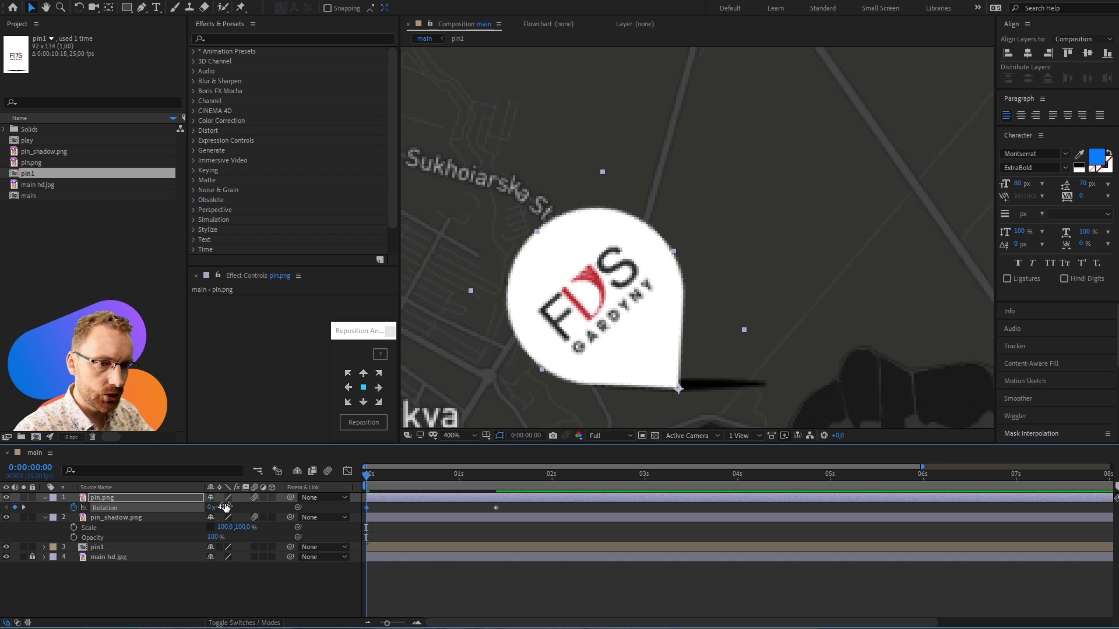
{"action": "left_click_drag", "start_coordinate": [225, 506], "coordinate": [236, 501]}
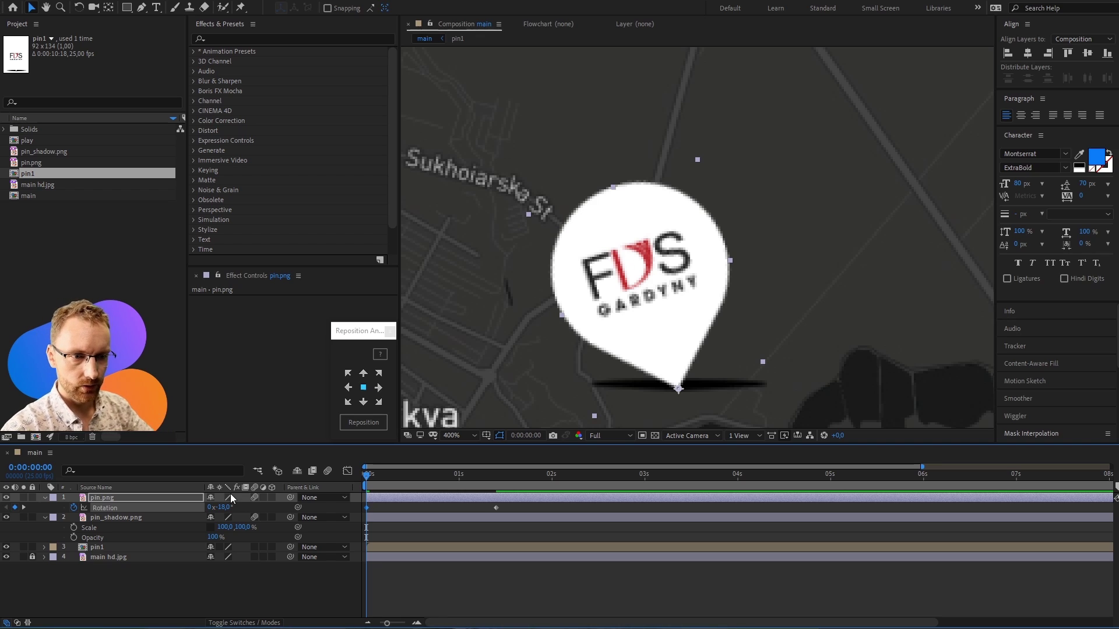
{"action": "left_click", "coordinate": [220, 528]}
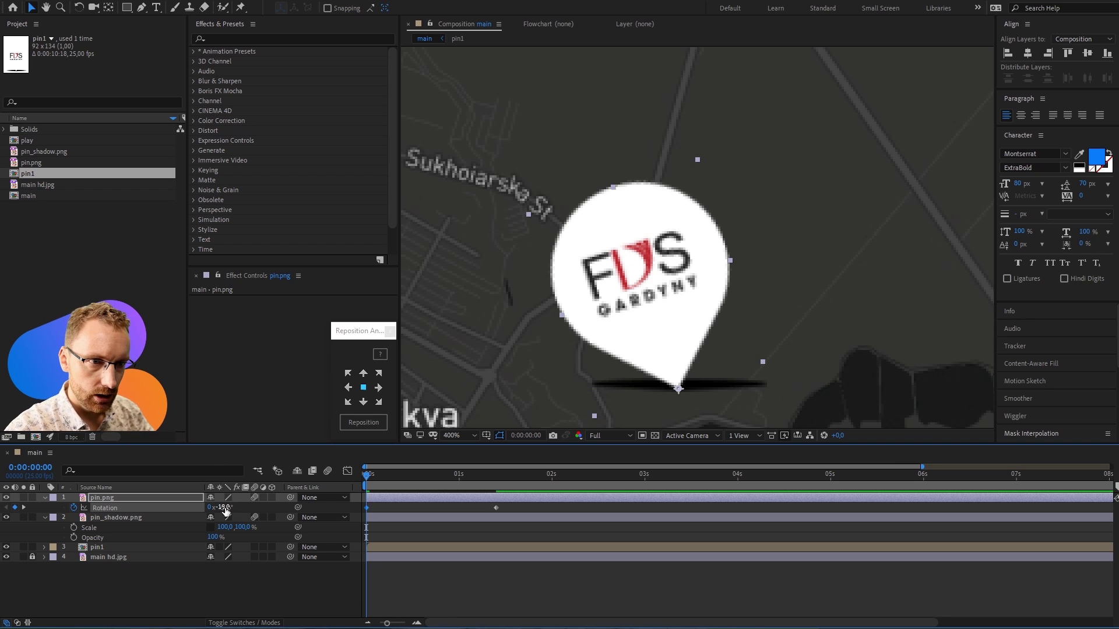
{"action": "left_click", "coordinate": [225, 508]}
{"action": "left_click_drag", "start_coordinate": [488, 476], "coordinate": [497, 478]}
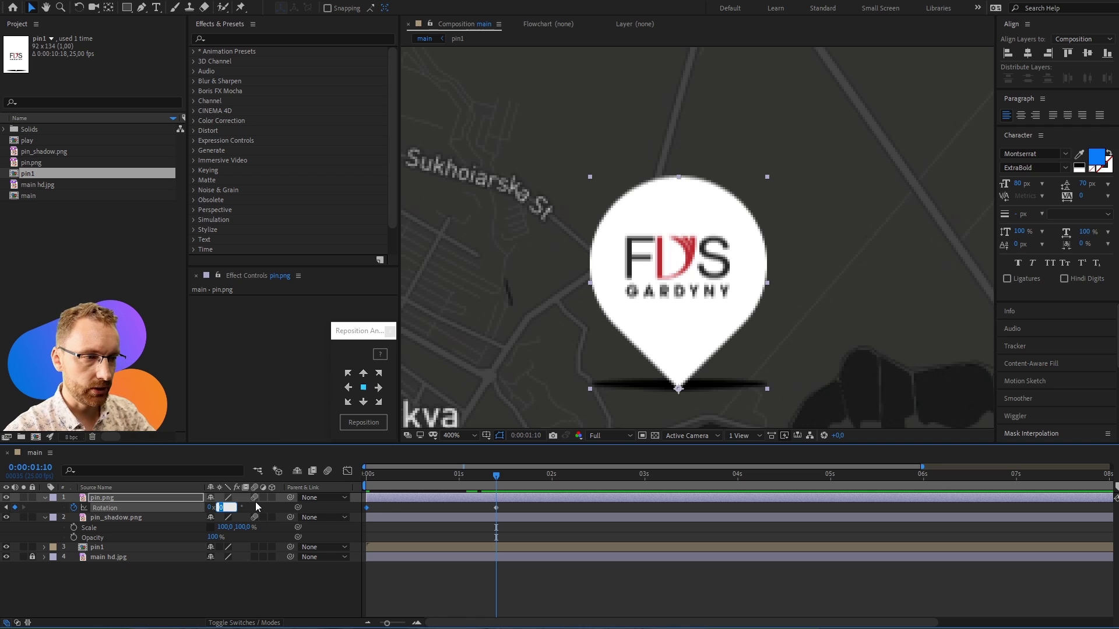
{"action": "type", "text": "18"}
{"action": "key", "text": "ctrl+z"}
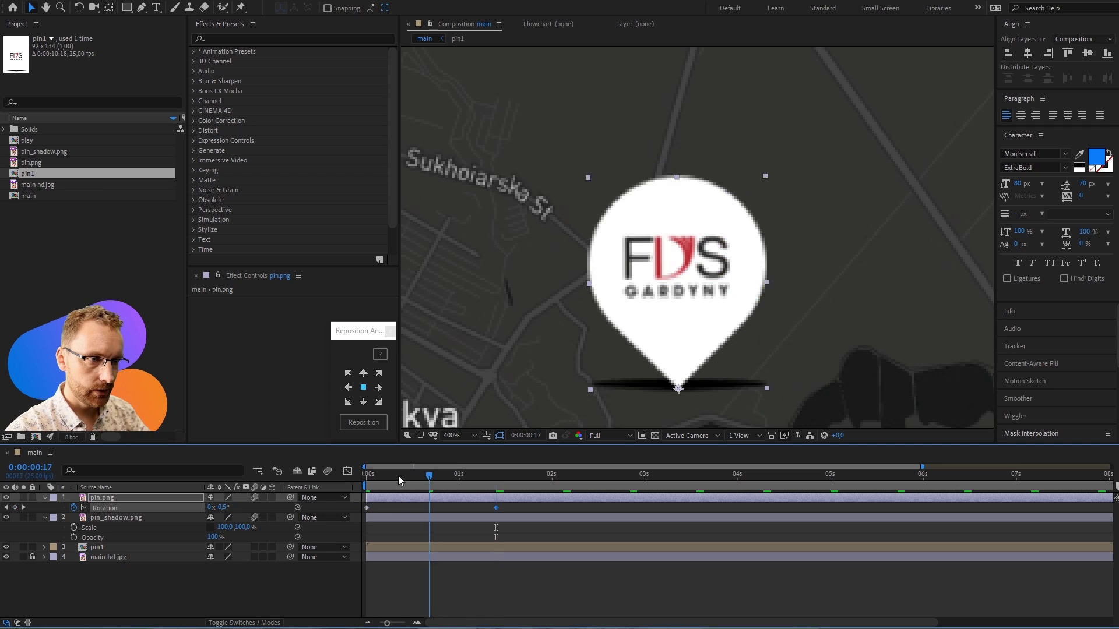
- Shift the second rotation keyframe earlier, to about 0:15, and preview the rocking pin
{"action": "left_click_drag", "start_coordinate": [398, 475], "coordinate": [294, 476]}
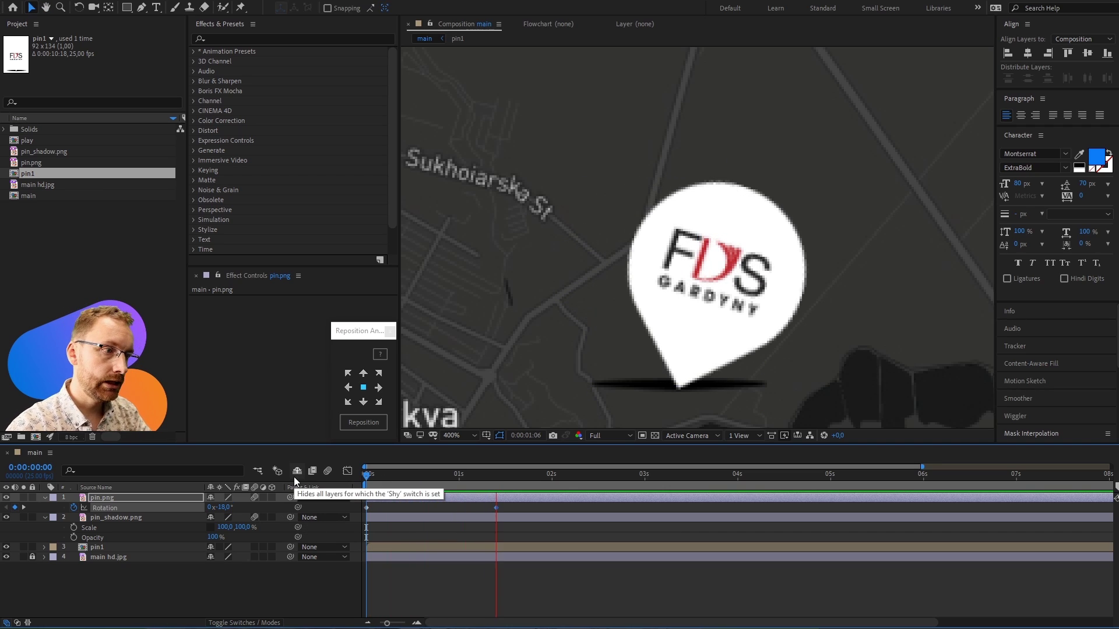
{"action": "key", "text": "space"}
{"action": "left_click_drag", "start_coordinate": [496, 508], "coordinate": [422, 508]}
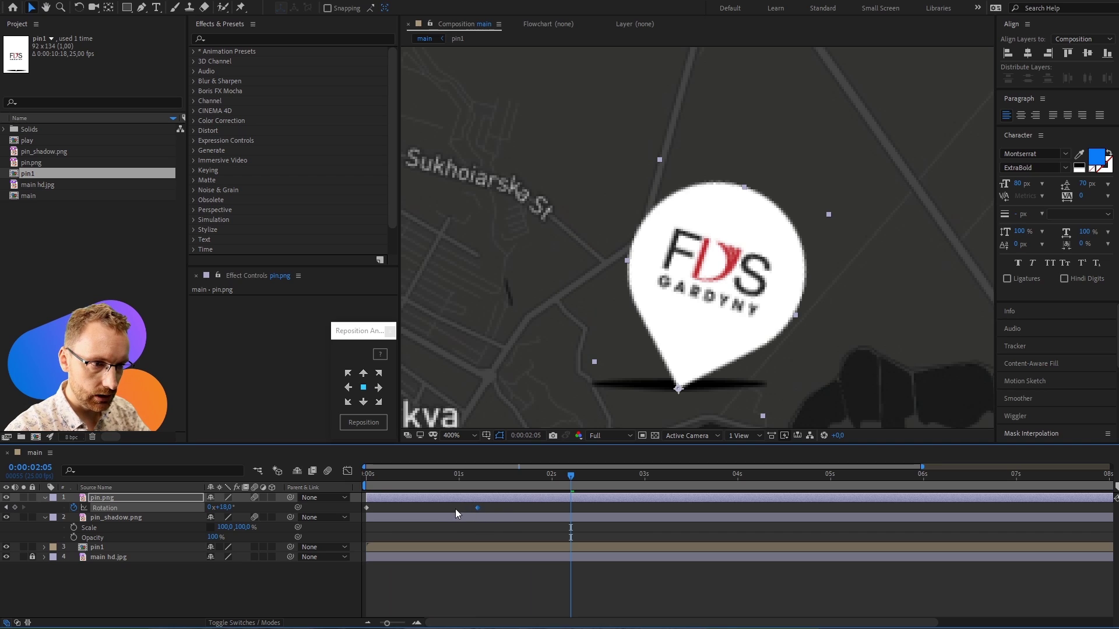
{"action": "left_click", "coordinate": [438, 476]}
{"action": "key", "text": "space"}
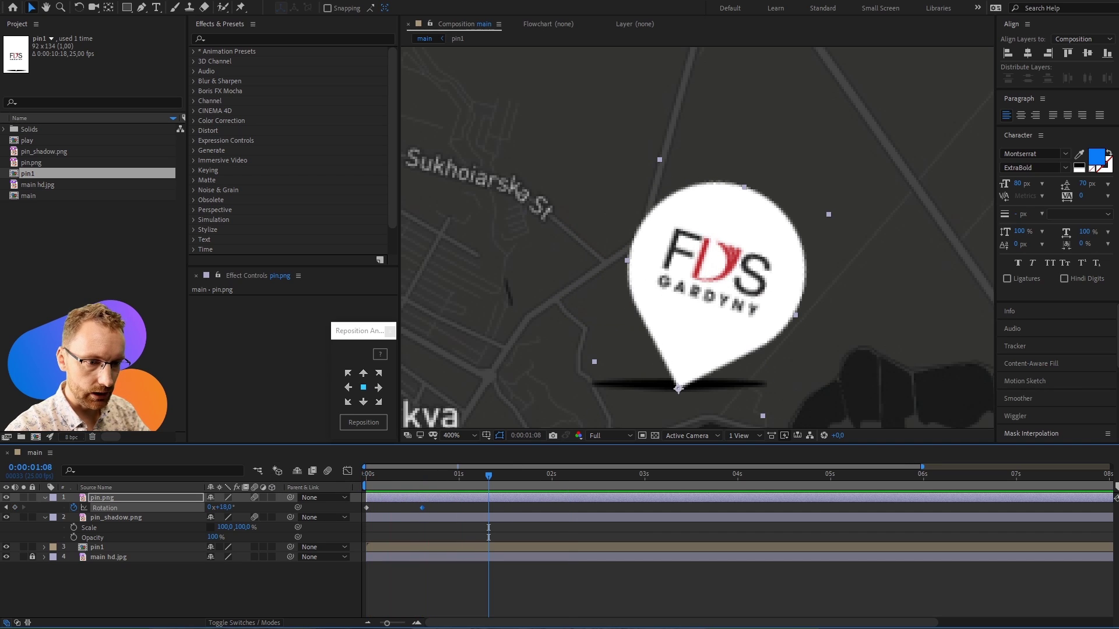
- Add loopOut("pingpong",0); from the notes as the pin's Rotation expression and preview it
{"action": "key", "text": "alt+Tab"}
{"action": "left_click", "coordinate": [463, 155]}
{"action": "key", "text": "shift+Home"}
{"action": "key", "text": "ctrl+c"}
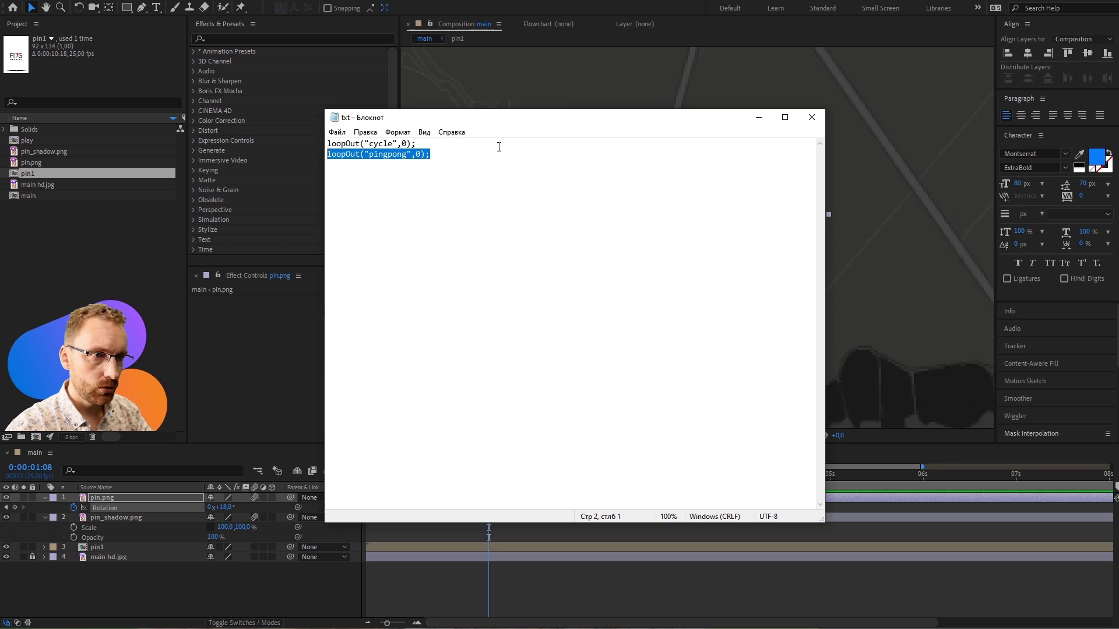
{"action": "left_click", "coordinate": [758, 117]}
{"action": "key", "text": "equal"}
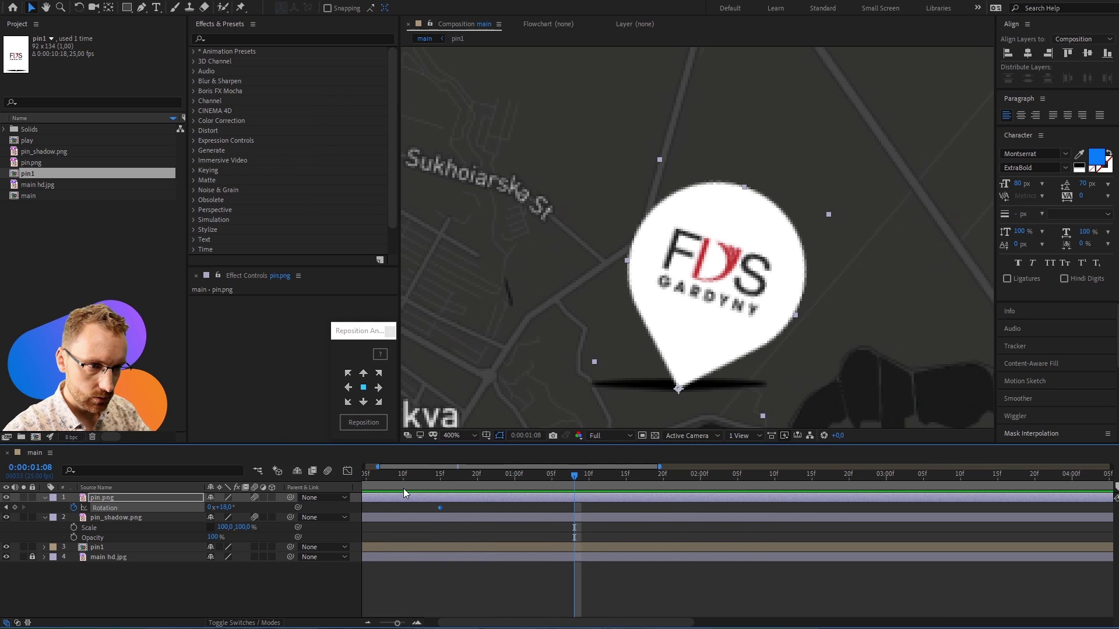
{"action": "key", "text": "equal"}
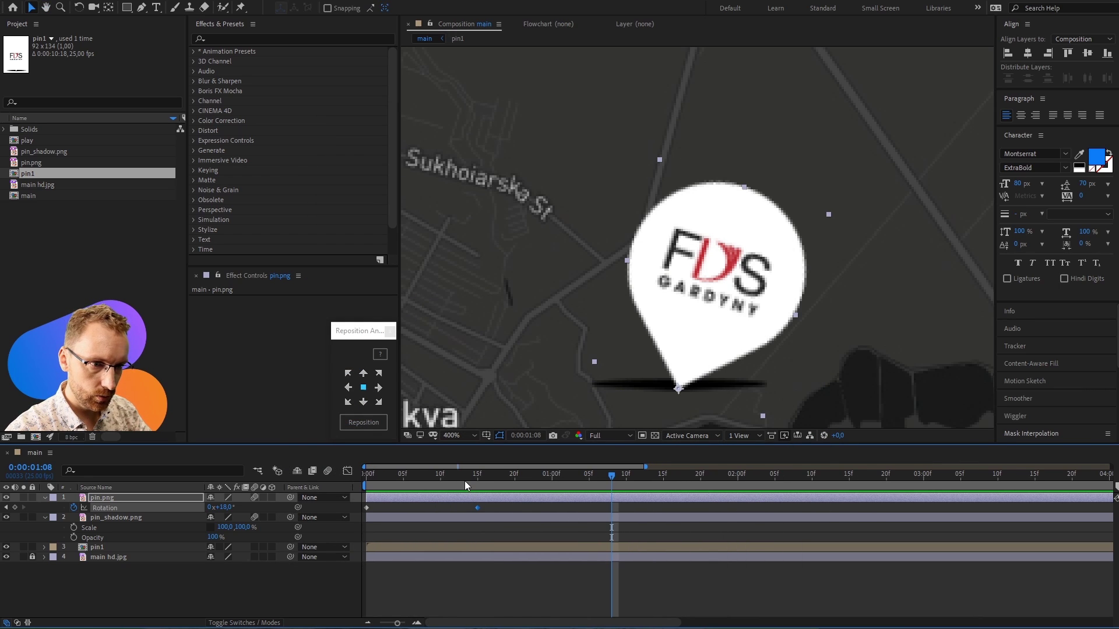
{"action": "key", "text": "Home"}
{"action": "left_click", "coordinate": [73, 508], "text": "alt"}
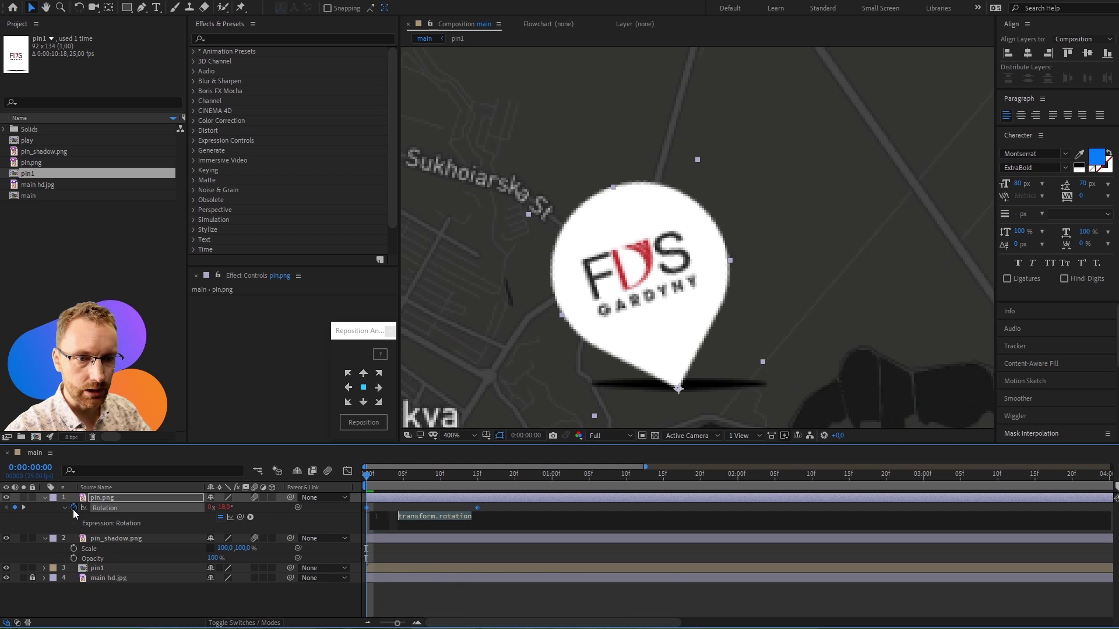
{"action": "key", "text": "ctrl+v"}
{"action": "left_click", "coordinate": [505, 516]}
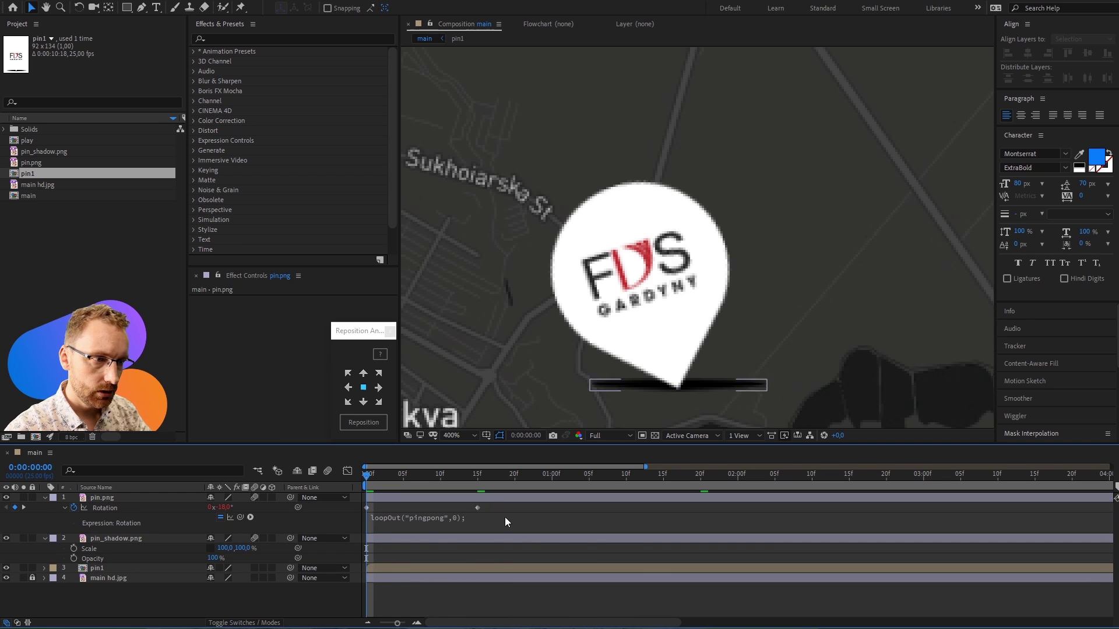
{"action": "key", "text": "space"}
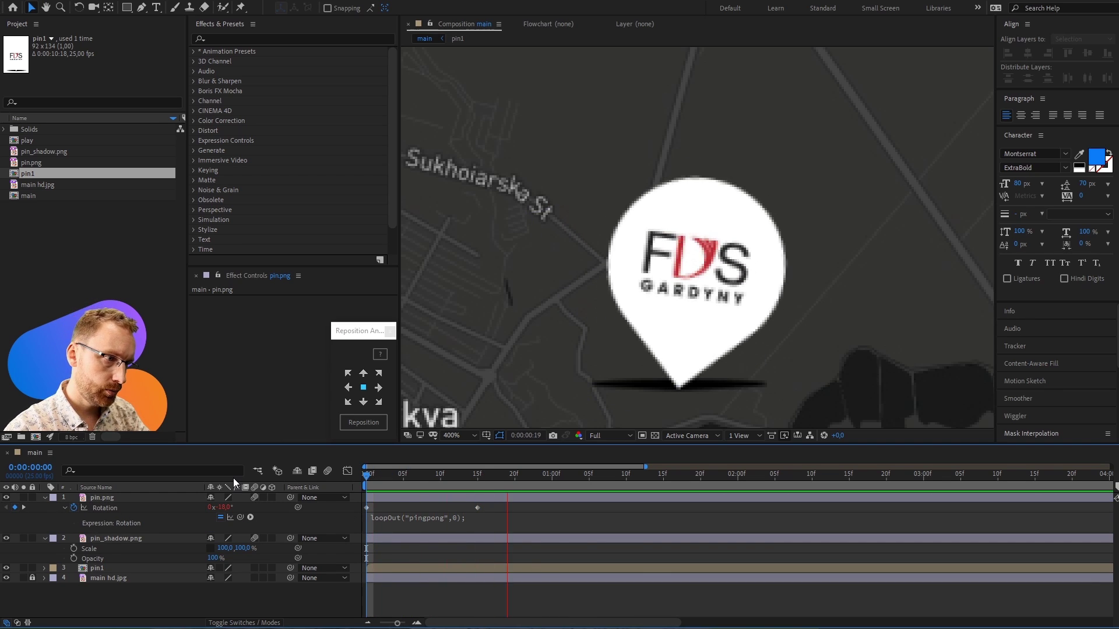
{"action": "left_click", "coordinate": [488, 512]}
- Apply Easy Ease (F9) to the rotation keyframes and preview the smoother rocking
{"action": "left_click_drag", "start_coordinate": [486, 508], "coordinate": [463, 516]}
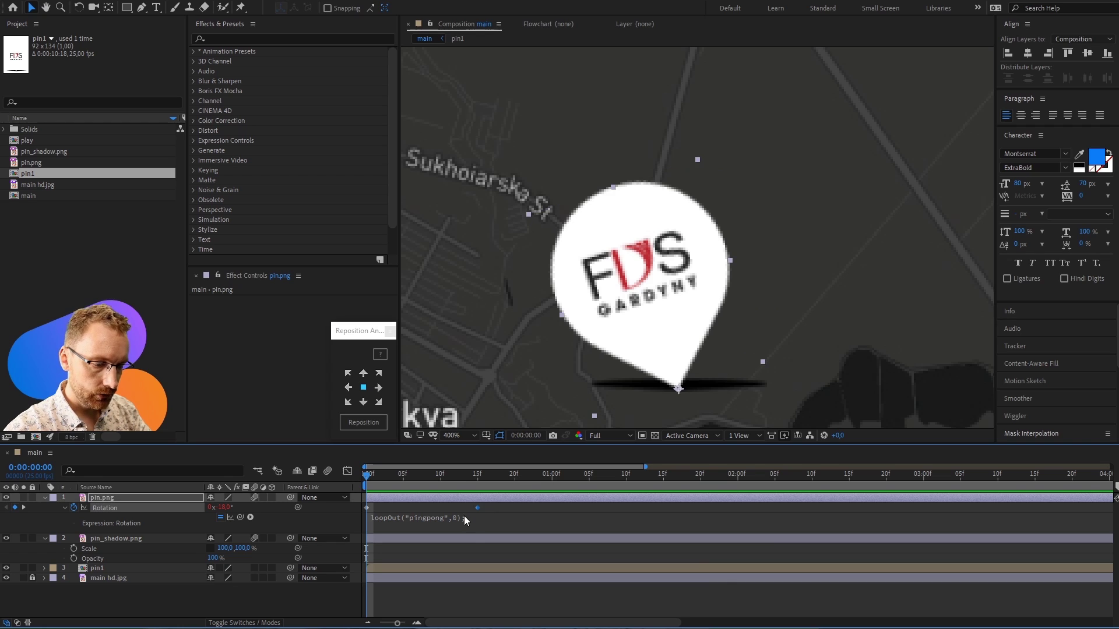
{"action": "key", "text": "space"}
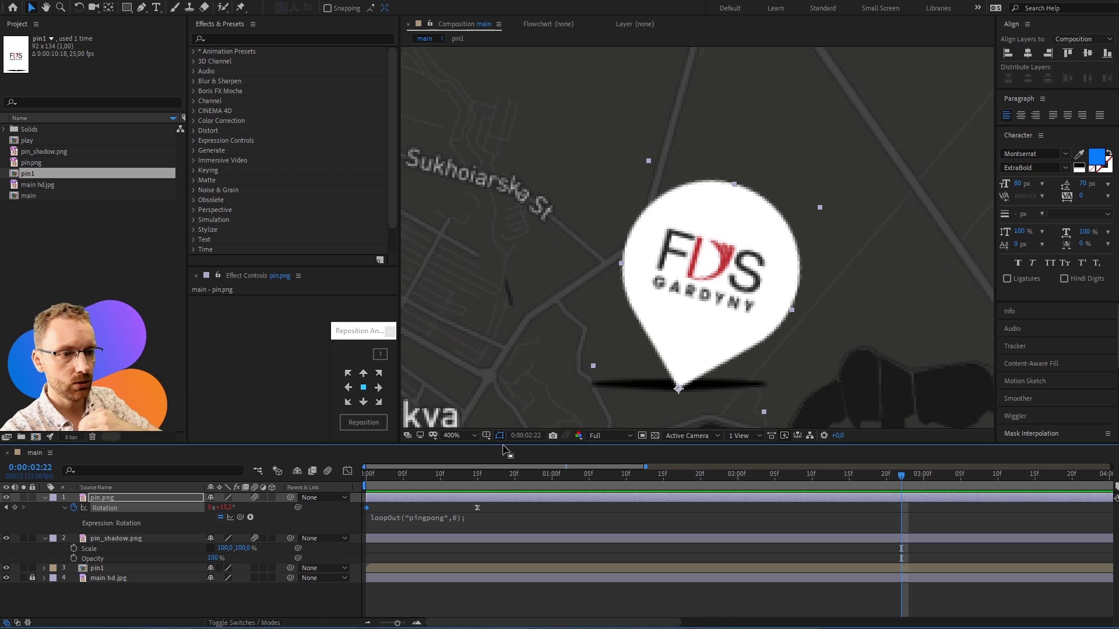
{"action": "key", "text": "F9"}
{"action": "key", "text": "Home"}
{"action": "key", "text": "space"}
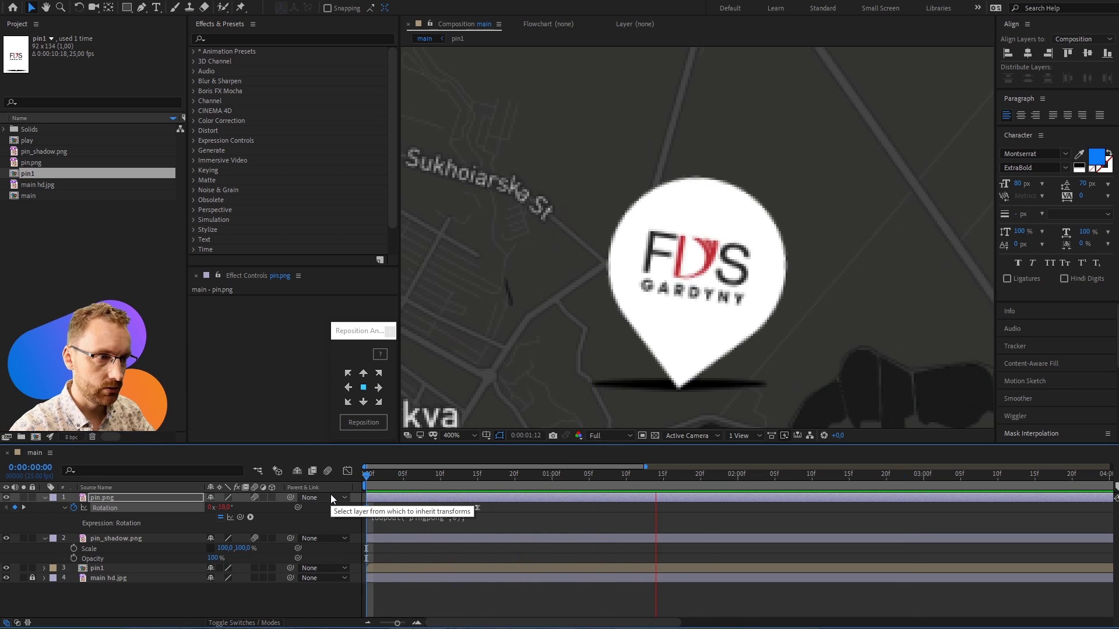
{"action": "key", "text": "space"}
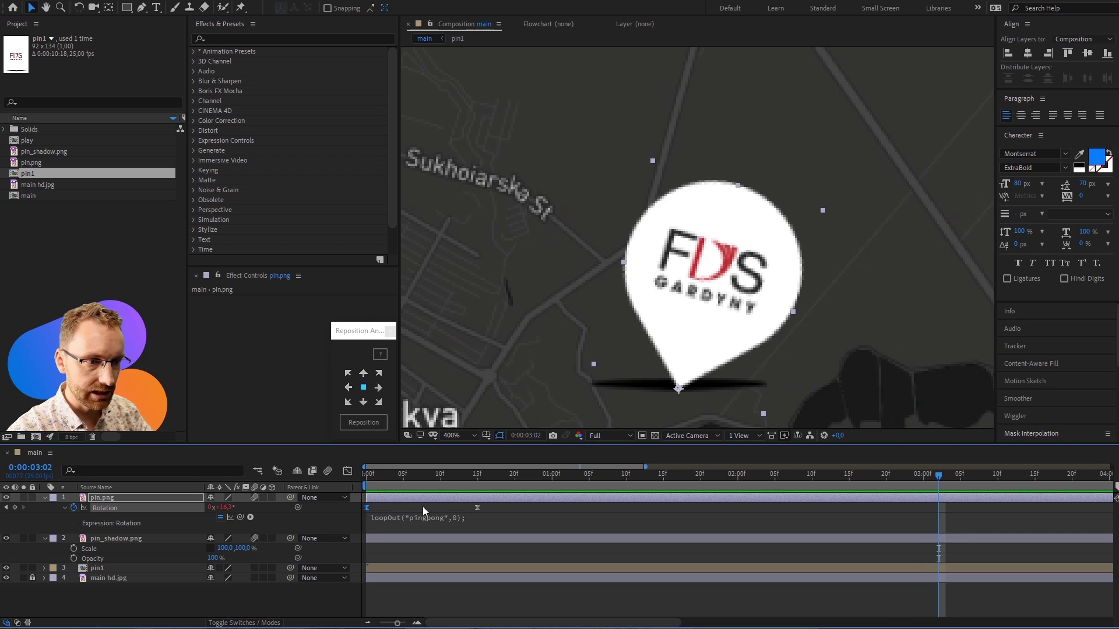
{"action": "left_click", "coordinate": [461, 540]}
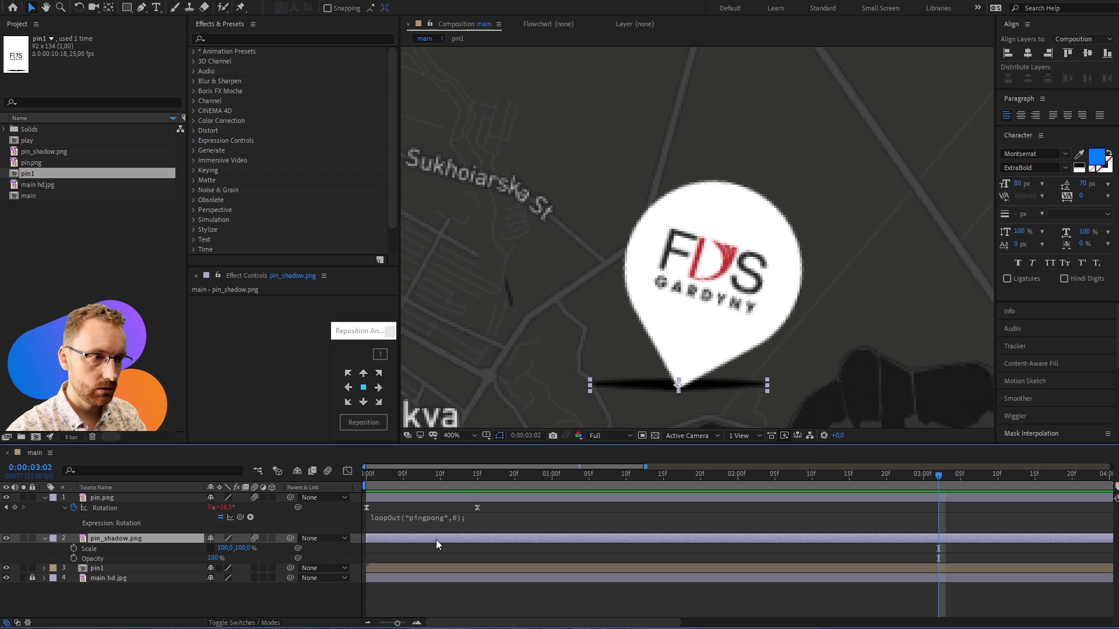
- Keyframe pin_shadow.png's Position from 1119,540 at frame 0 to 1146.5,540 at frame 15
{"action": "key", "text": "s"}
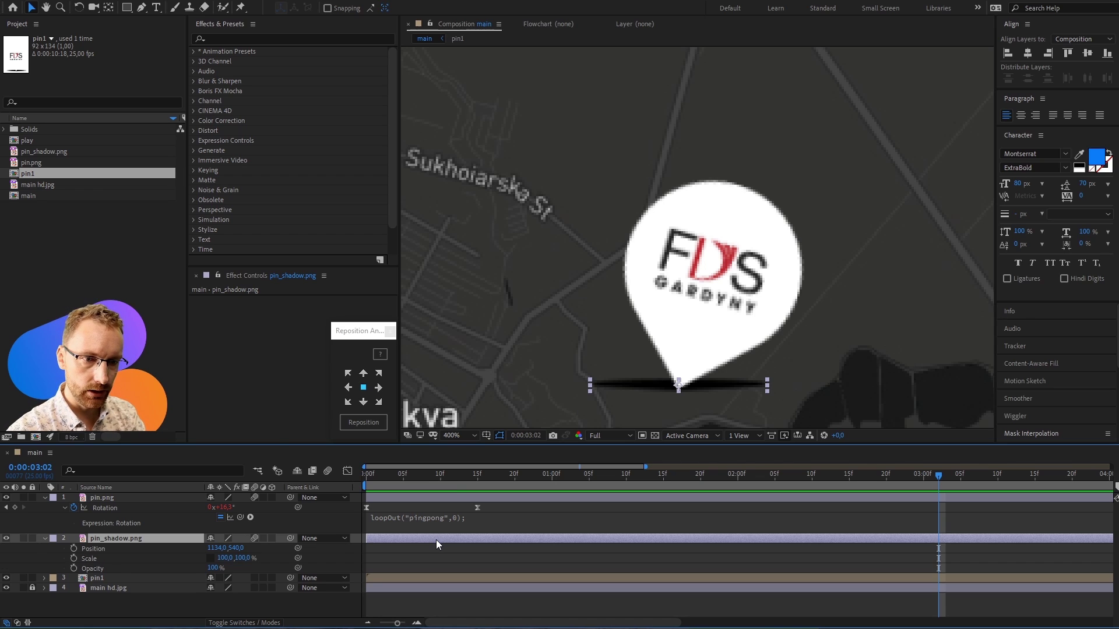
{"action": "key", "text": "s"}
{"action": "key", "text": "p"}
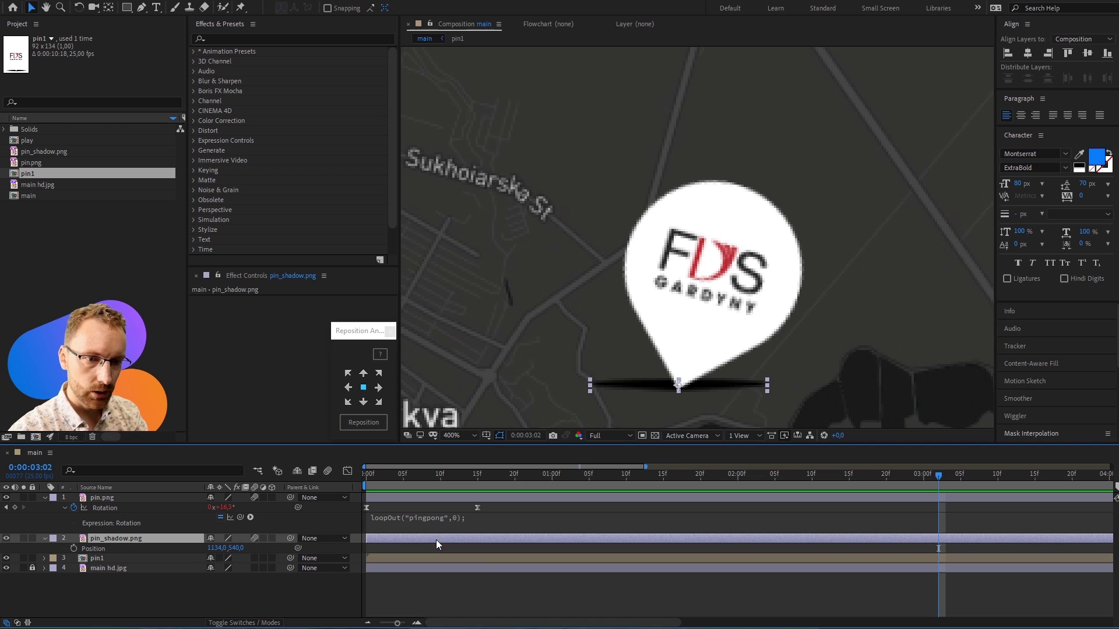
{"action": "key", "text": "shift+t"}
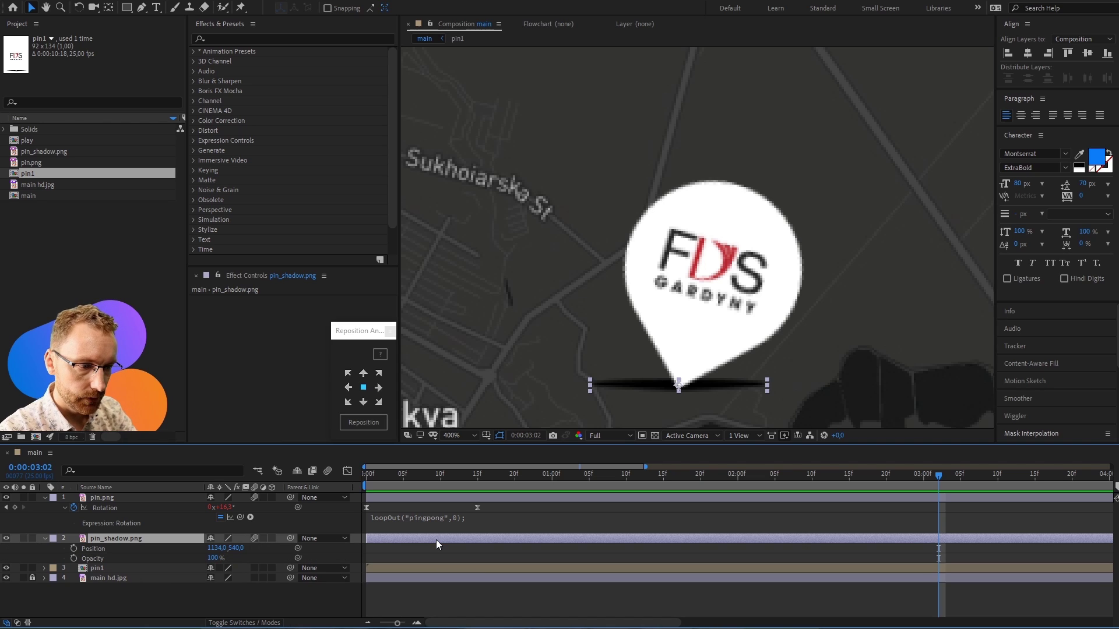
{"action": "key", "text": "Home"}
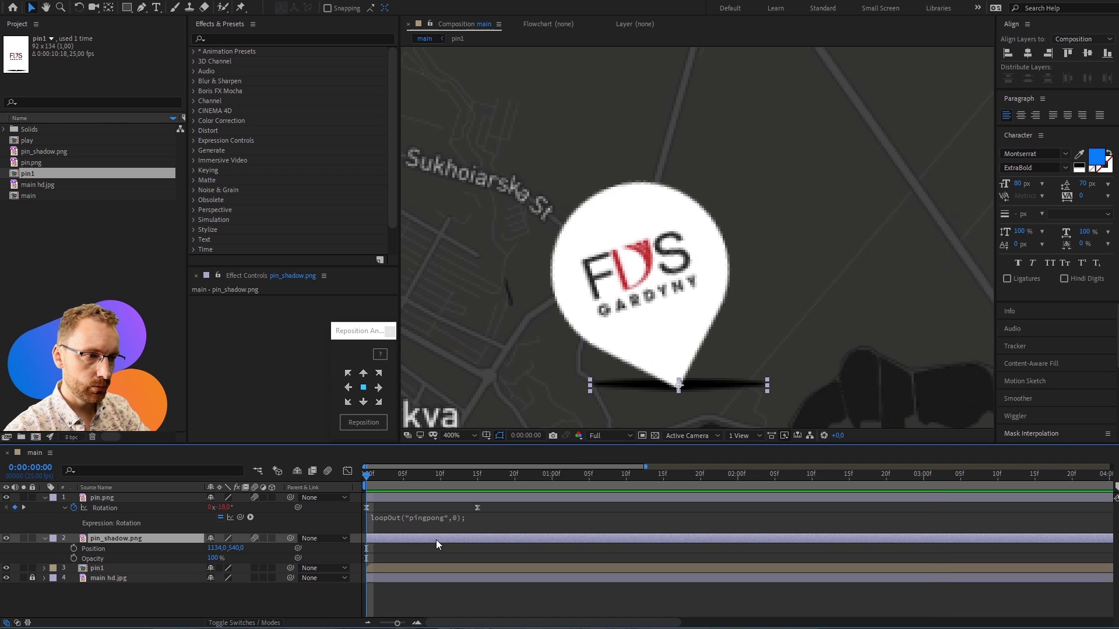
{"action": "left_click", "coordinate": [74, 548]}
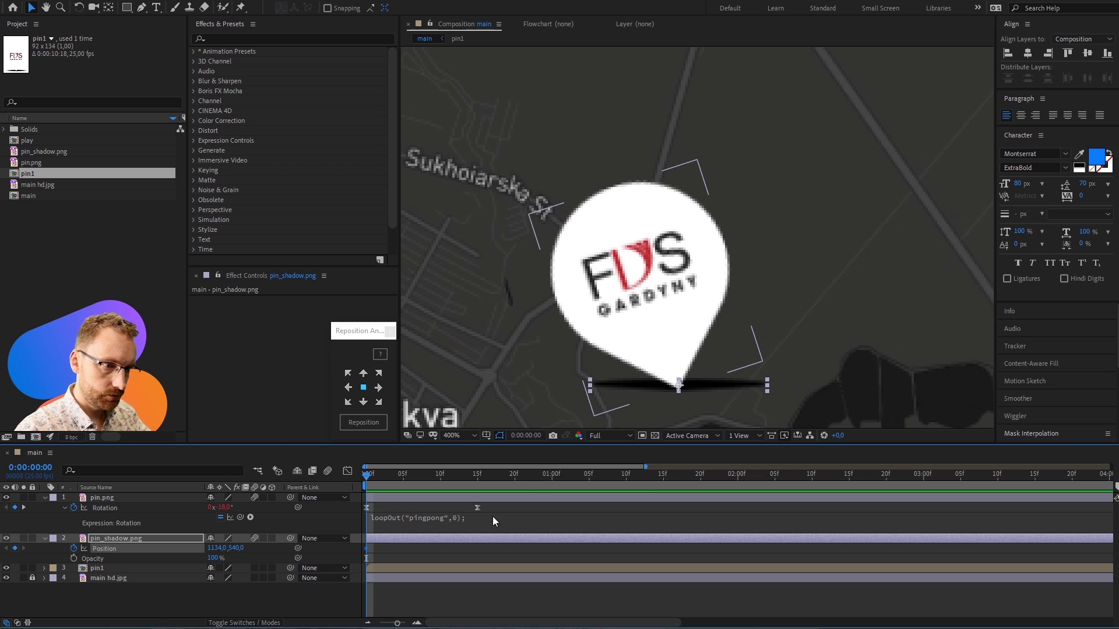
{"action": "key", "text": "shift+Left"}
{"action": "key", "text": "shift+Left"}
{"action": "key", "text": "shift+Left"}
{"action": "key", "text": "shift+Left"}
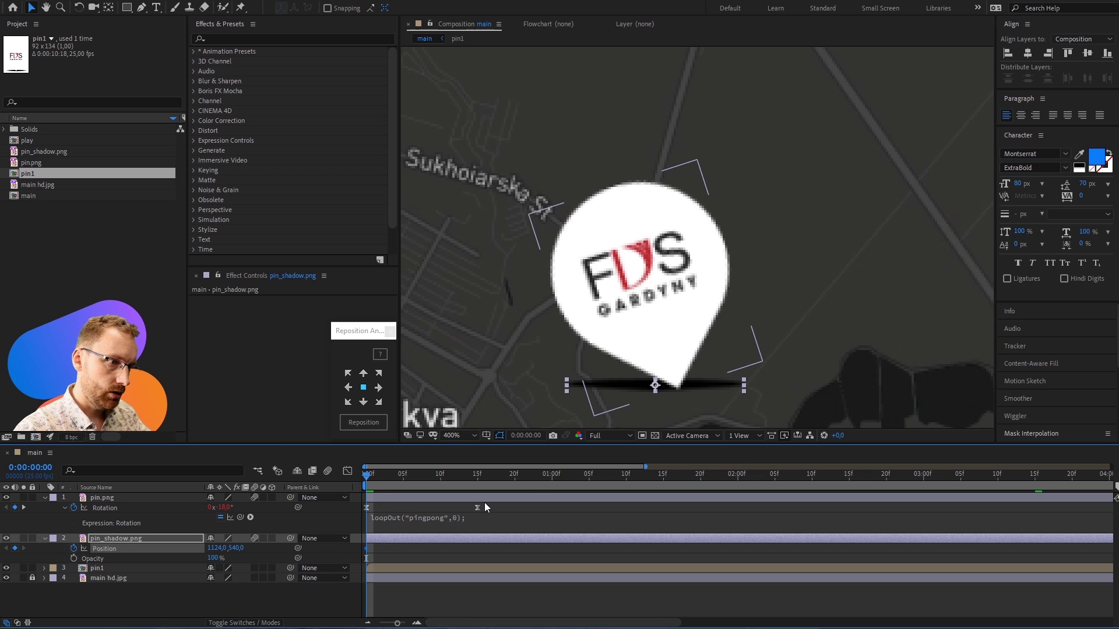
{"action": "key", "text": "shift+Left"}
{"action": "key", "text": "shift+Left"}
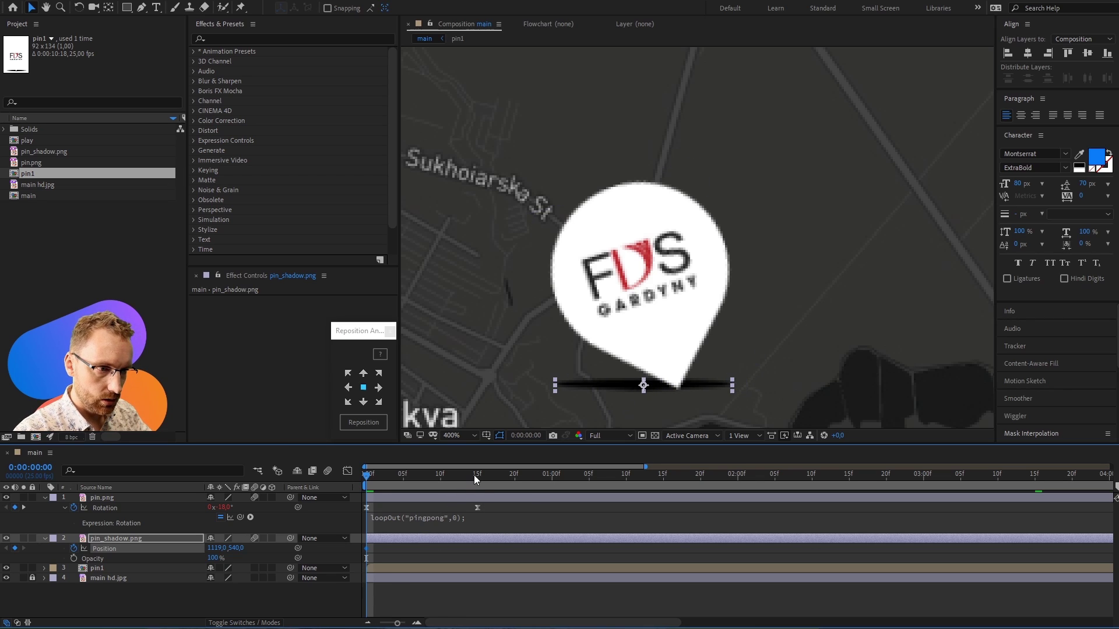
{"action": "left_click", "coordinate": [479, 474]}
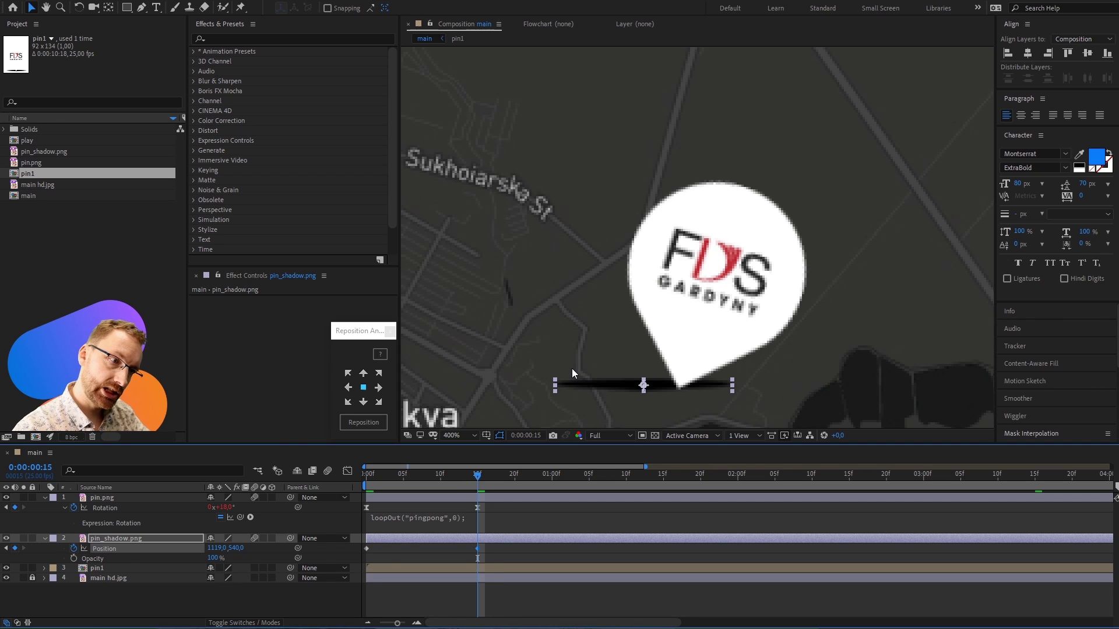
{"action": "key", "text": "shift+Right"}
{"action": "key", "text": "shift+Right"}
{"action": "key", "text": "shift+Right"}
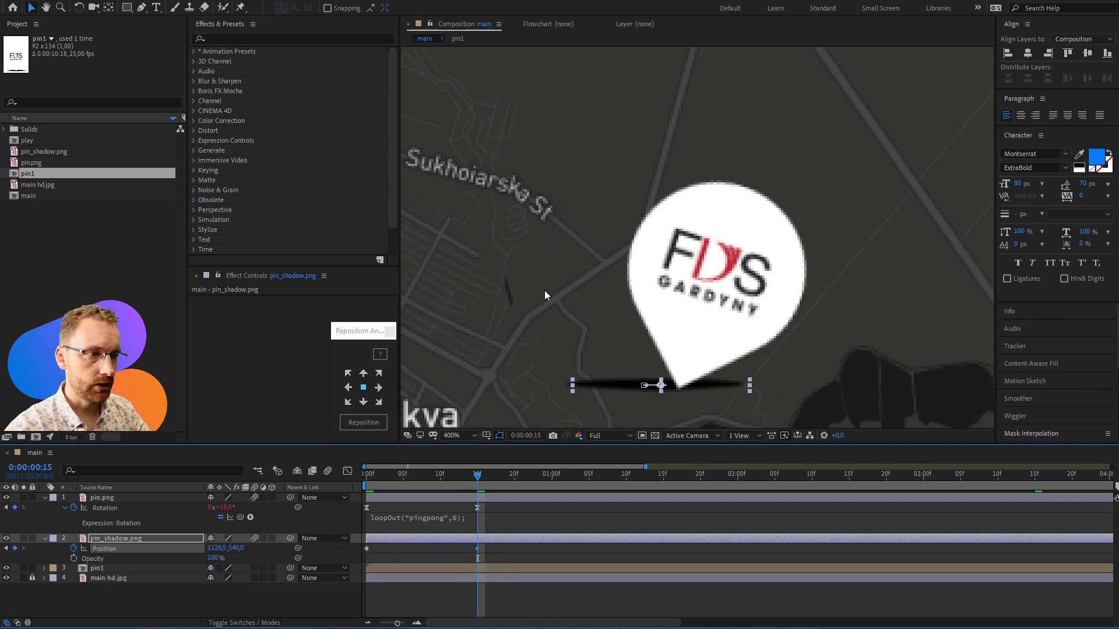
{"action": "key", "text": "shift+Right"}
{"action": "key", "text": "shift+Right"}
{"action": "key", "text": "shift+Right"}
{"action": "key", "text": "shift+Right"}
{"action": "key", "text": "shift+Right"}
{"action": "key", "text": "shift+Right"}
{"action": "key", "text": "shift+Right"}
{"action": "key", "text": "shift+Right"}
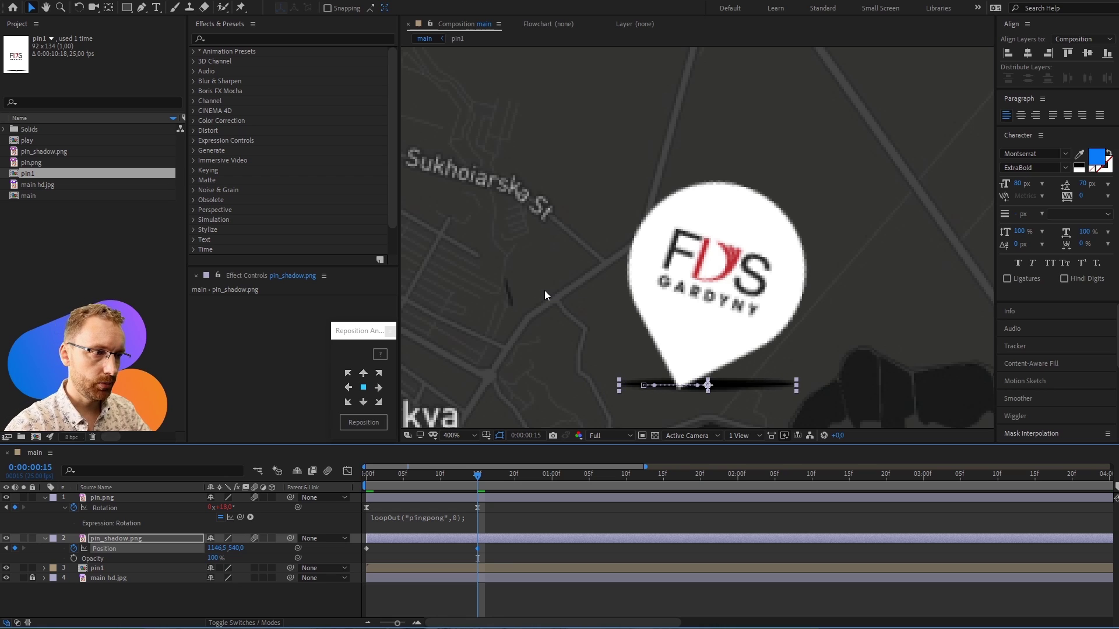
{"action": "key", "text": "shift+Right"}
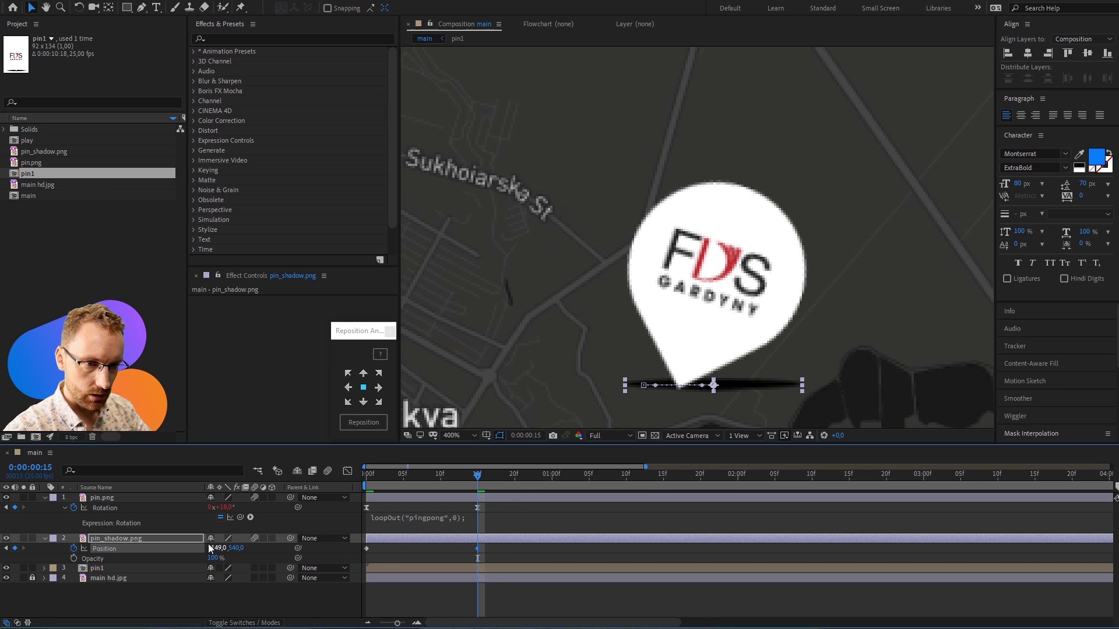
- Paste loopOut("pingpong",0) as the shadow's Position expression and preview the sliding shadow
{"action": "left_click", "coordinate": [74, 548], "text": "alt"}
{"action": "key", "text": "ctrl+v"}
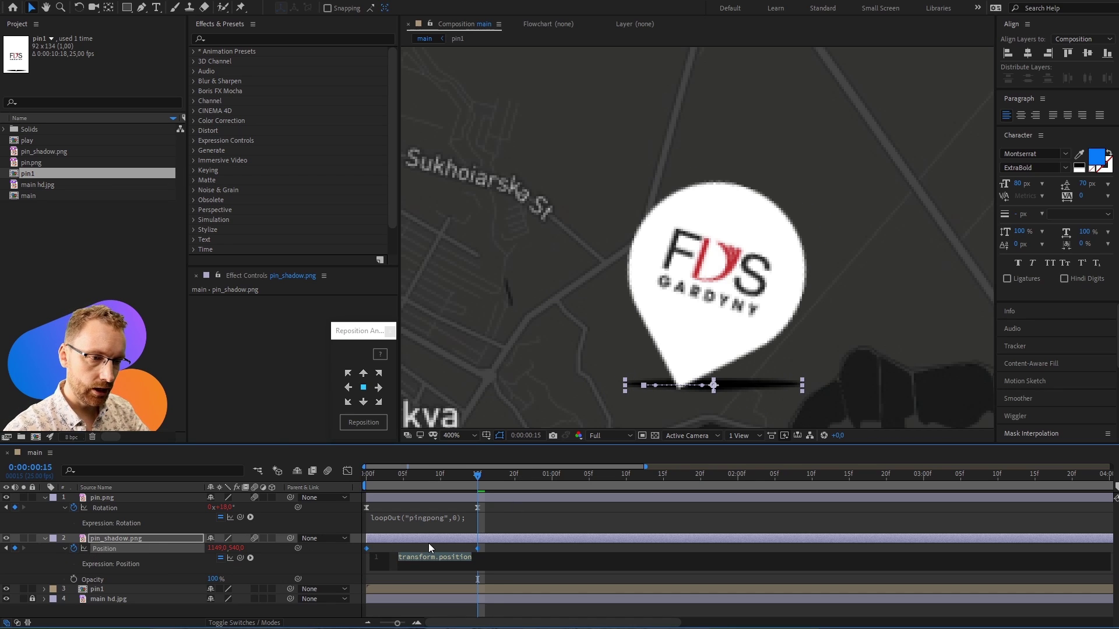
{"action": "left_click", "coordinate": [457, 474]}
{"action": "key", "text": "Home"}
{"action": "key", "text": "space"}
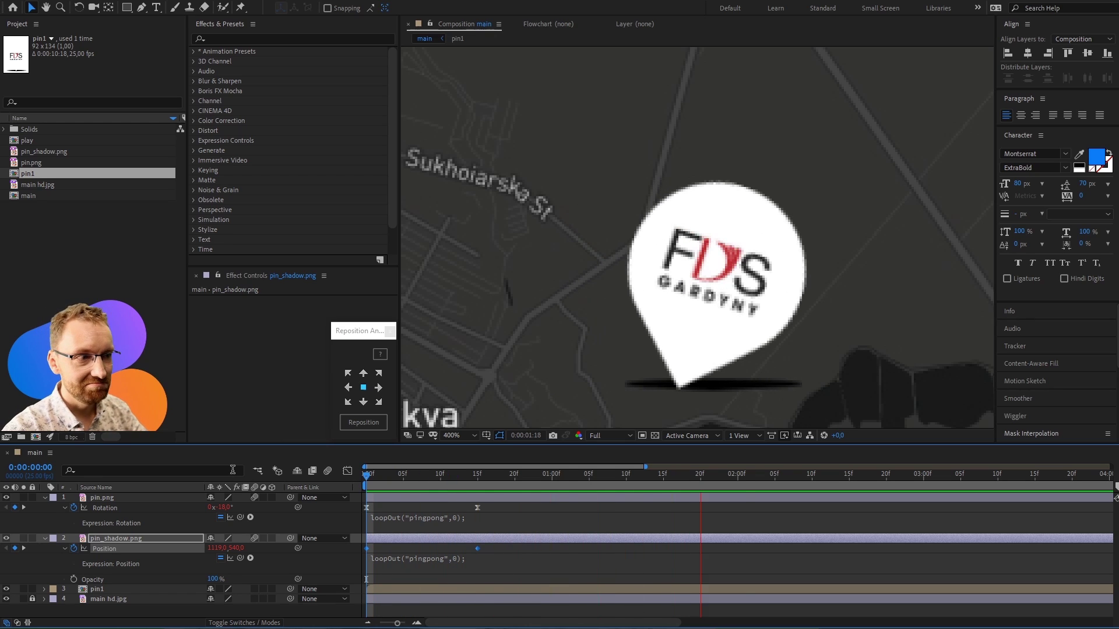
{"action": "key", "text": "space"}
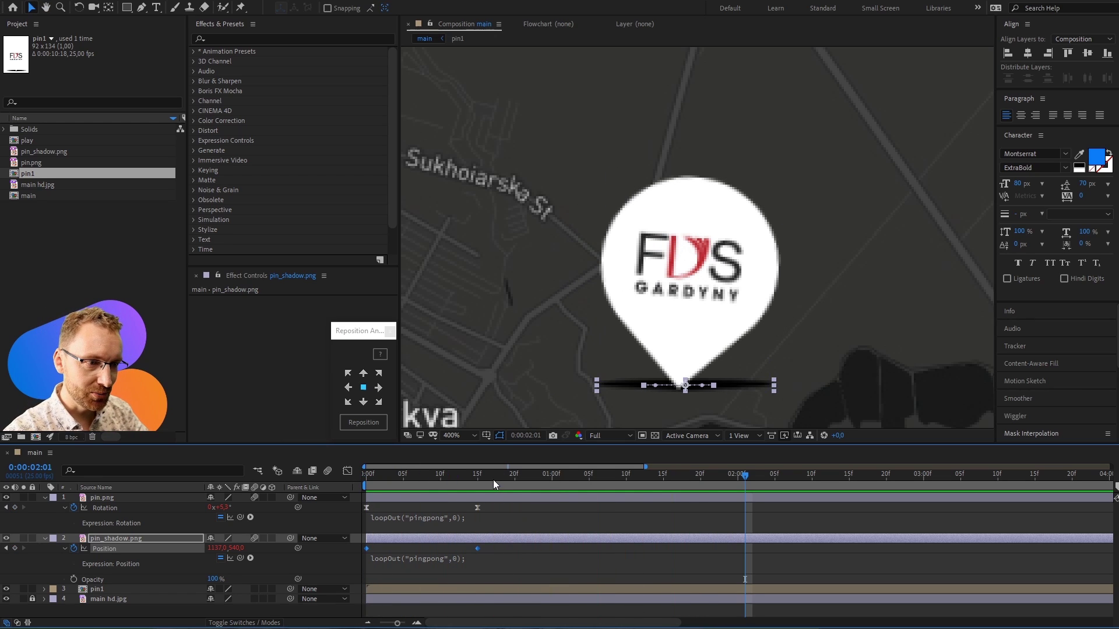
{"action": "mouse_move", "coordinate": [492, 475]}
{"action": "left_mouse_down"}
{"action": "mouse_move", "coordinate": [355, 474]}
{"action": "mouse_move", "coordinate": [478, 474]}
{"action": "left_mouse_up"}
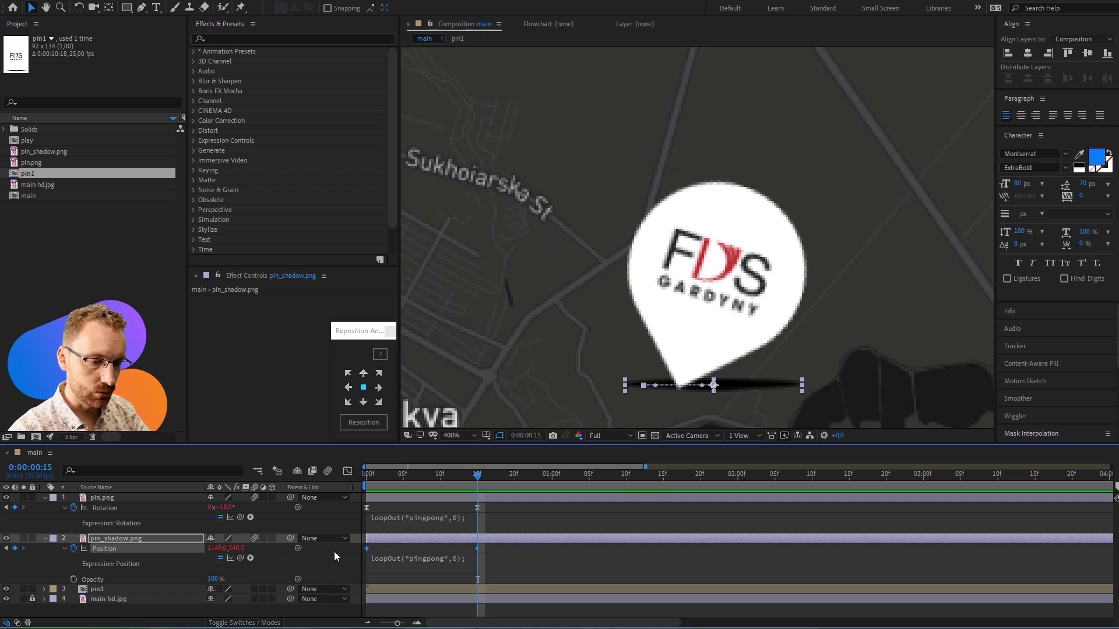
{"action": "left_click_drag", "start_coordinate": [456, 474], "coordinate": [289, 479]}
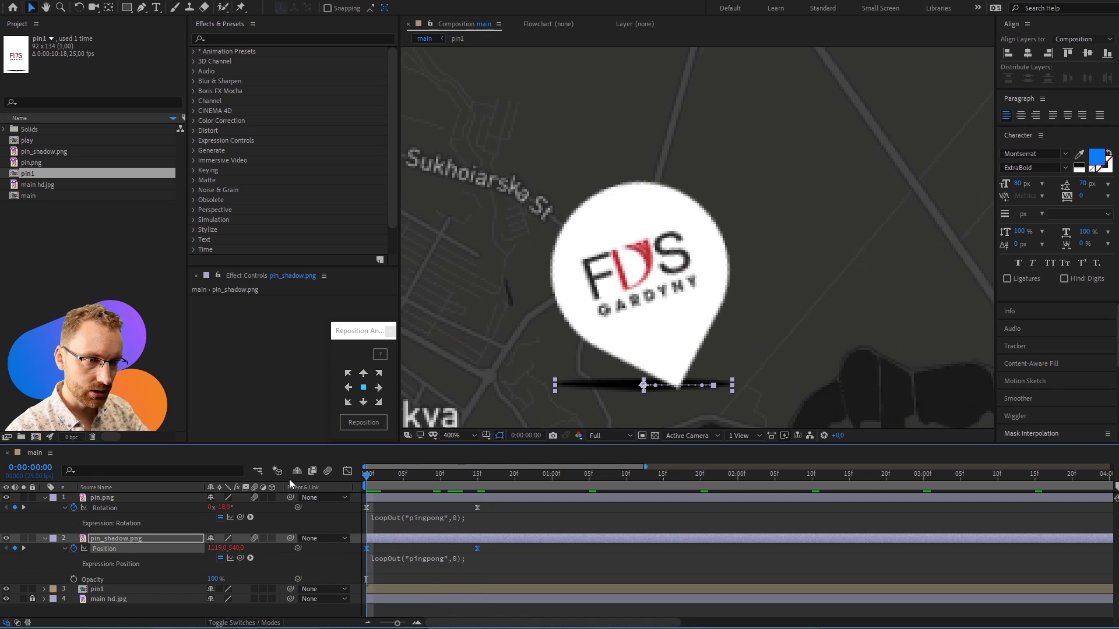
{"action": "key", "text": "space"}
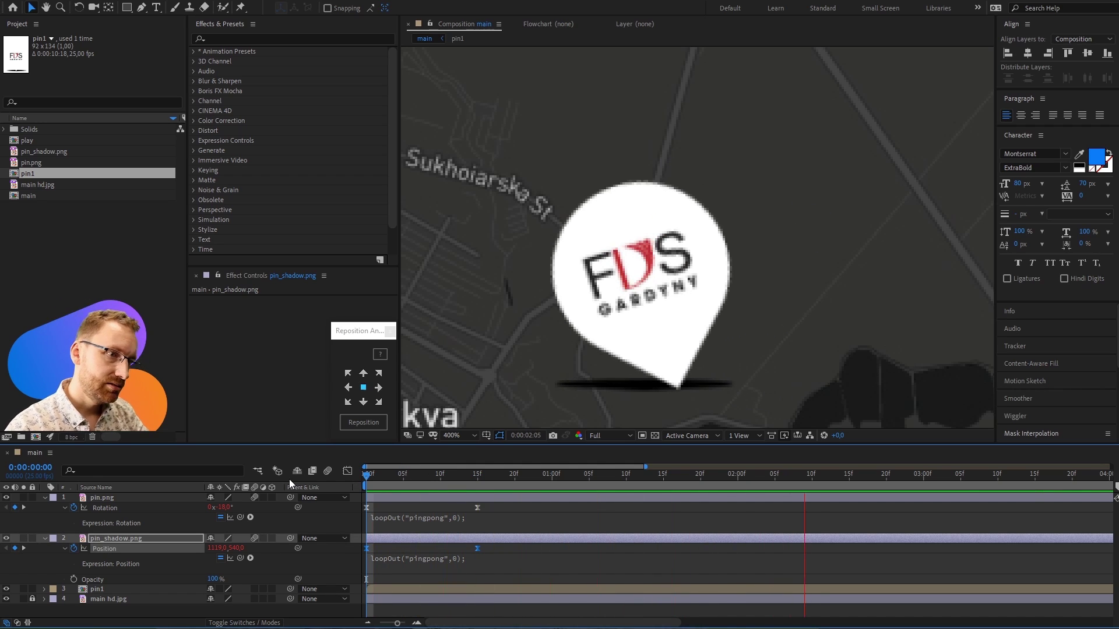
{"action": "key", "text": "space"}
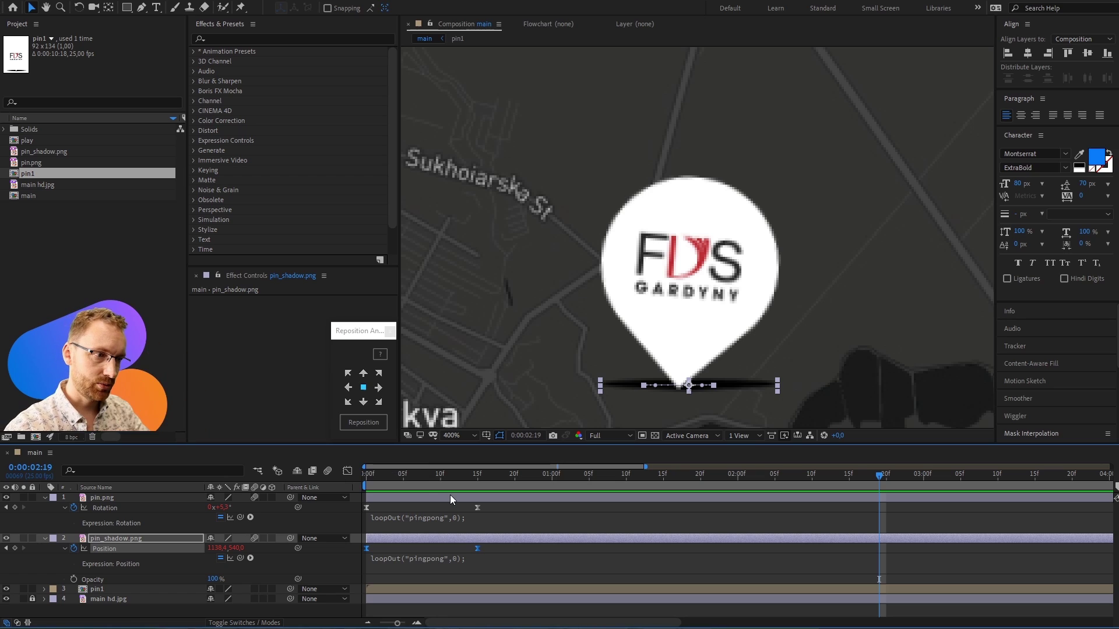
{"action": "key", "text": "Home"}
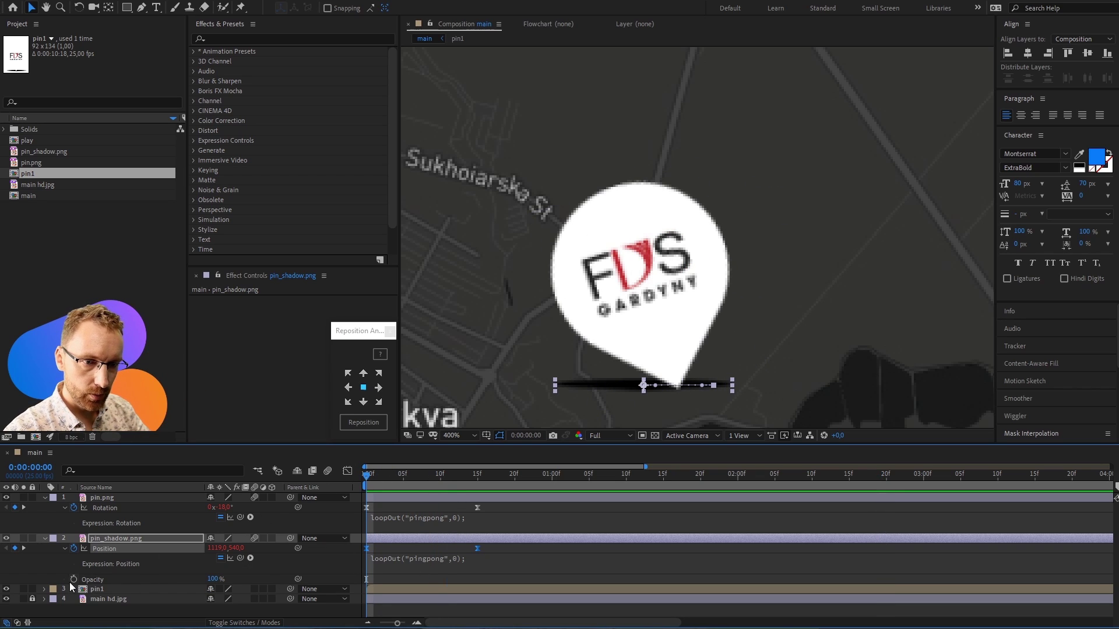
- Start Opacity keyframes on pin_shadow.png, enter 80% on a keyframe, and preview the fade
{"action": "left_click", "coordinate": [73, 579]}
{"action": "left_click", "coordinate": [478, 472]}
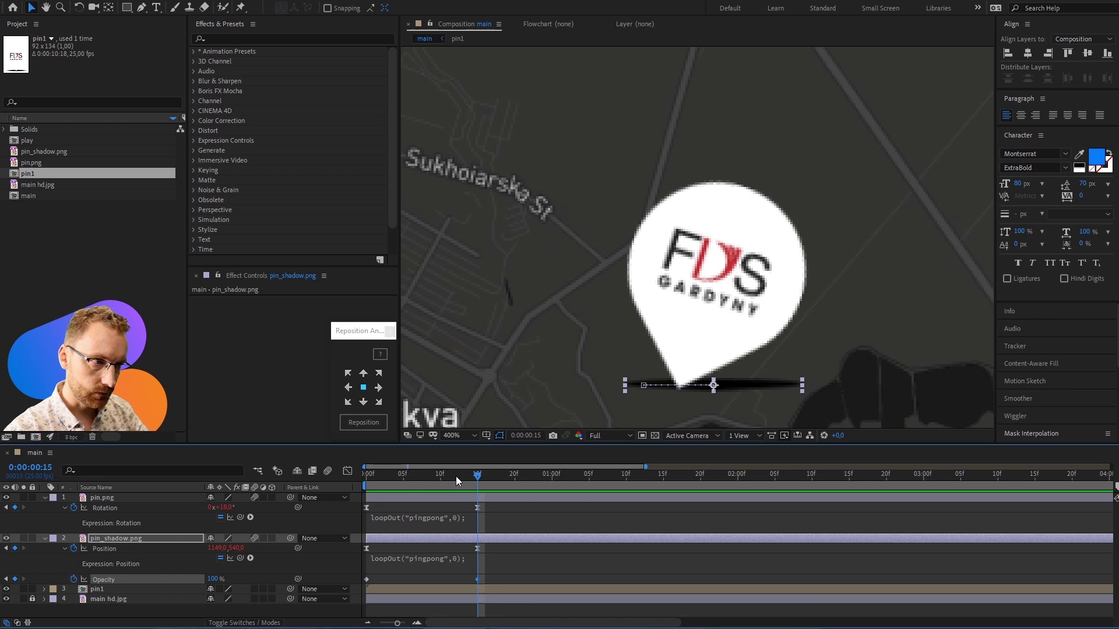
{"action": "left_click_drag", "start_coordinate": [455, 476], "coordinate": [423, 470]}
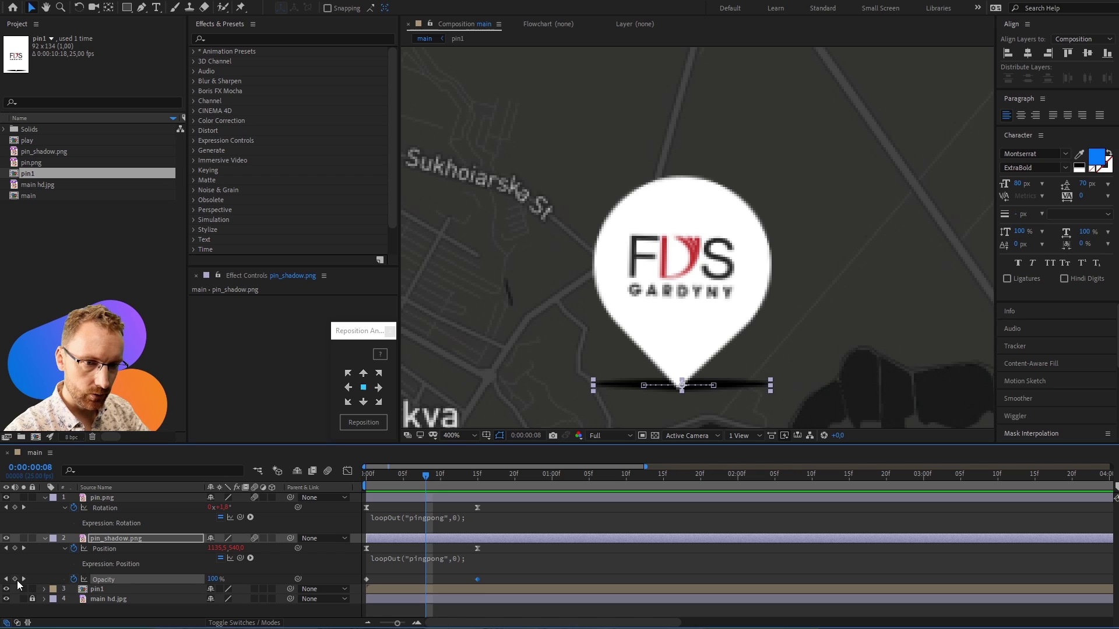
{"action": "mouse_move", "coordinate": [467, 503]}
{"action": "left_mouse_down"}
{"action": "mouse_move", "coordinate": [488, 585]}
{"action": "mouse_move", "coordinate": [481, 579]}
{"action": "left_mouse_up"}
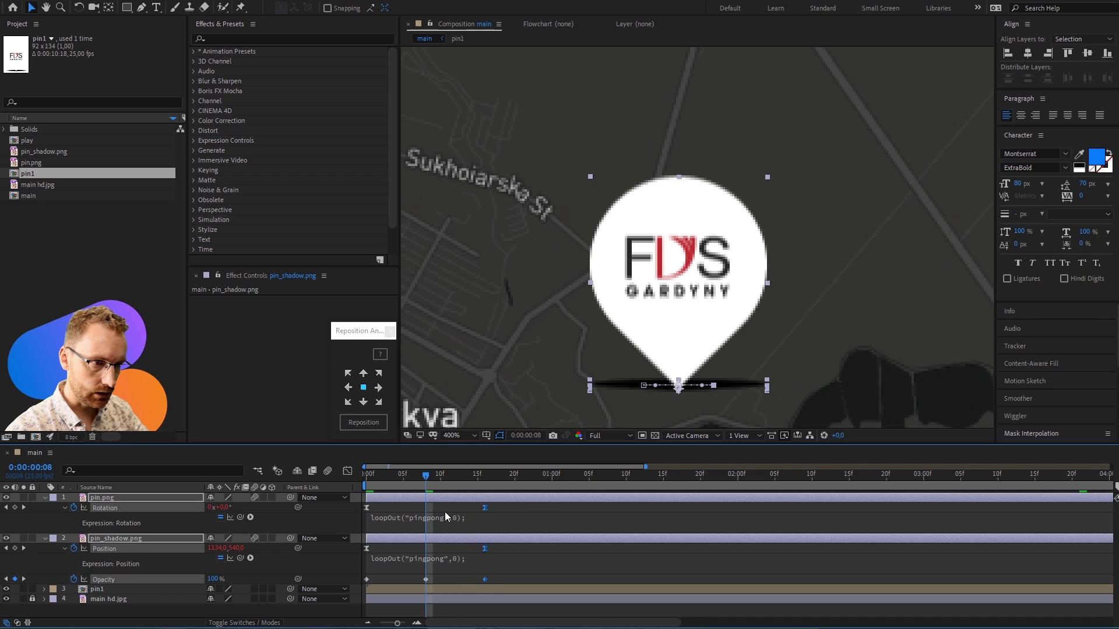
{"action": "left_click", "coordinate": [427, 579]}
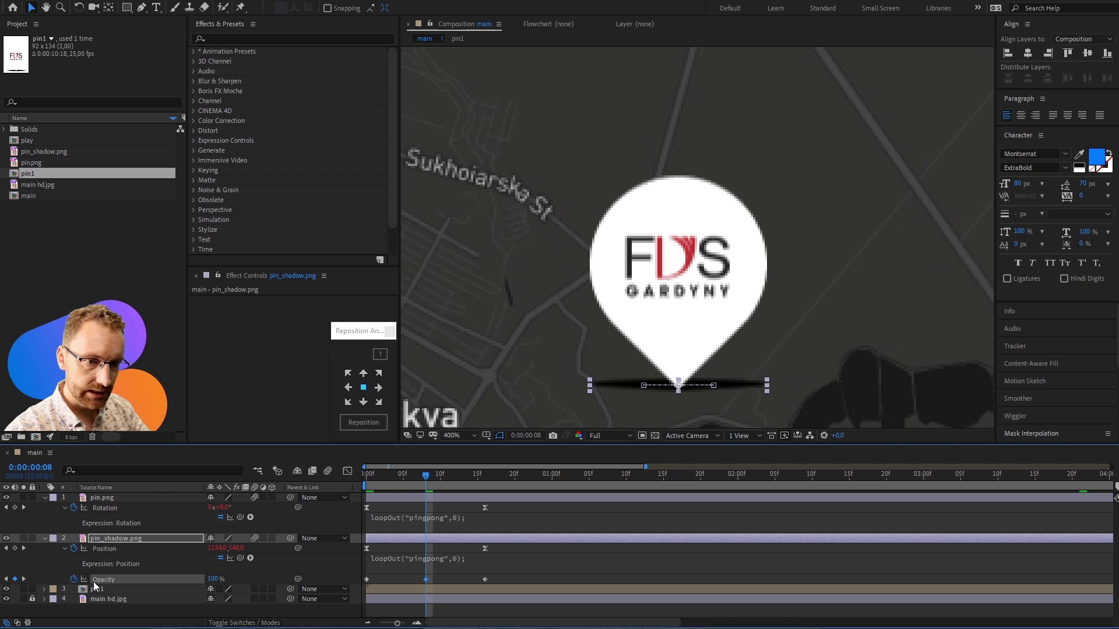
{"action": "type", "text": "80"}
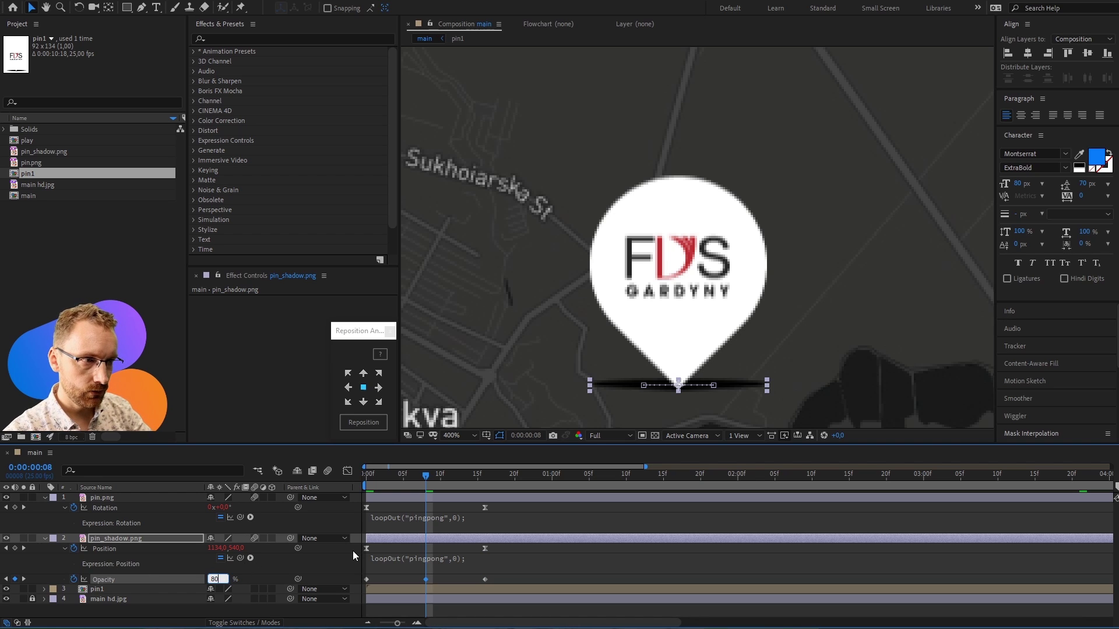
{"action": "key", "text": "Return"}
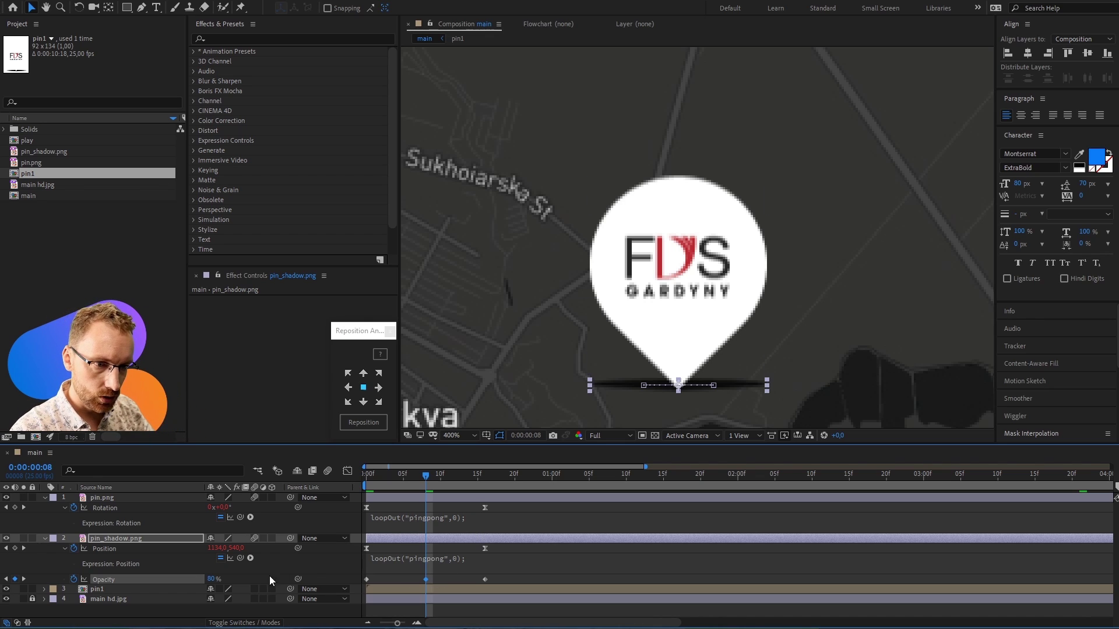
{"action": "key", "text": "Home"}
{"action": "key", "text": "space"}
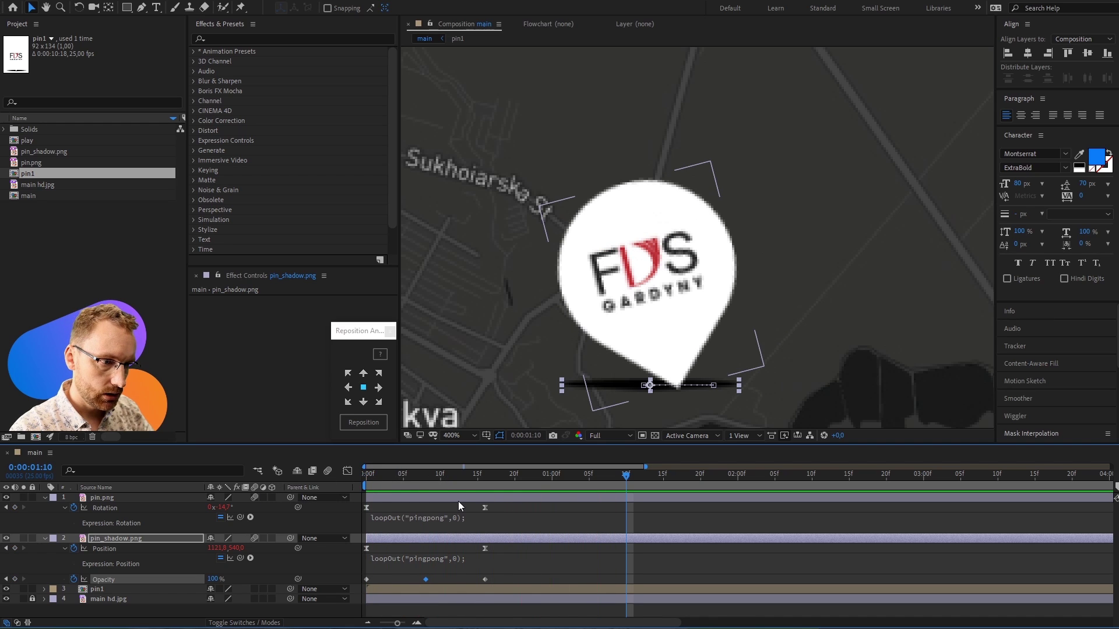
{"action": "key", "text": "space"}
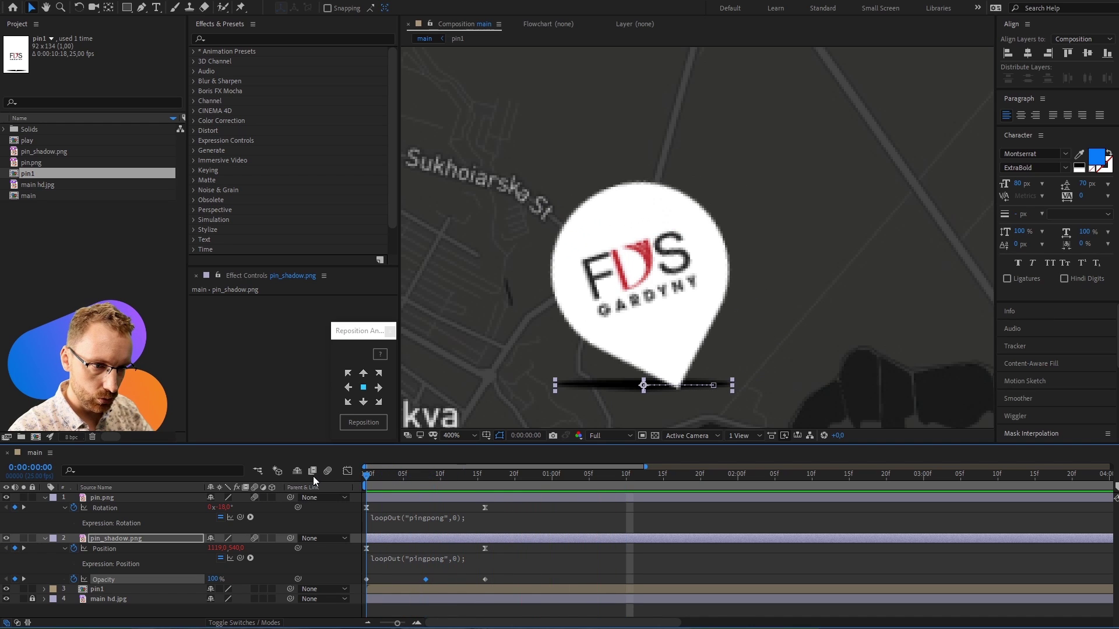
- Set the shadow's Opacity to 80% at frames 0 and 16, then check frame 8 and preview
{"action": "mouse_move", "coordinate": [382, 476]}
{"action": "left_mouse_down"}
{"action": "mouse_move", "coordinate": [471, 494]}
{"action": "mouse_move", "coordinate": [365, 559]}
{"action": "left_mouse_up"}
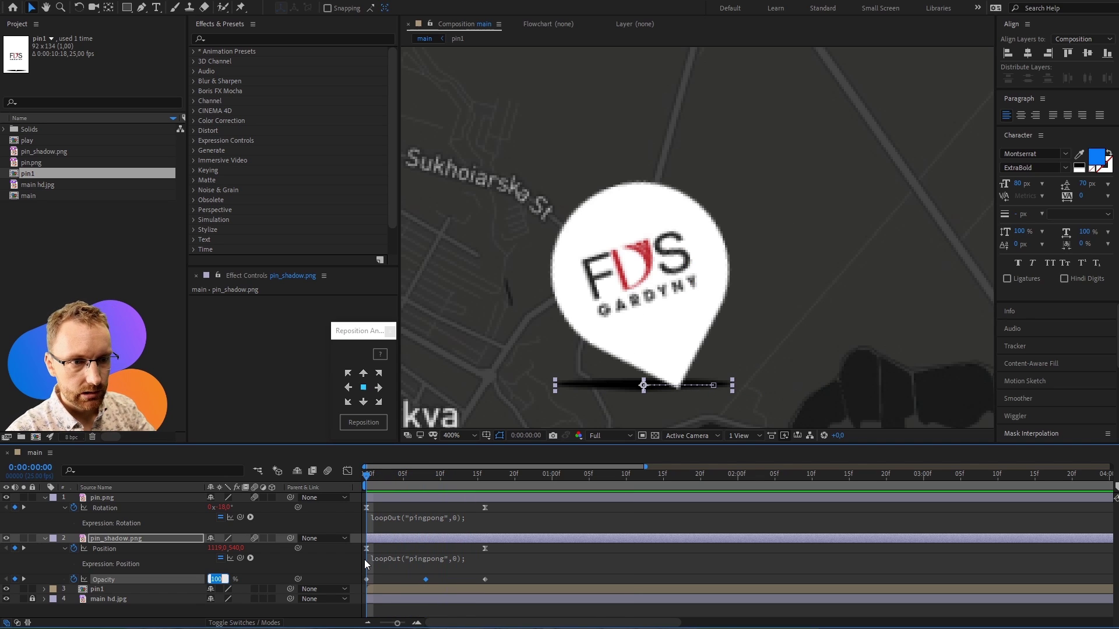
{"action": "type", "text": "80"}
{"action": "key", "text": "Return"}
{"action": "left_click", "coordinate": [484, 474]}
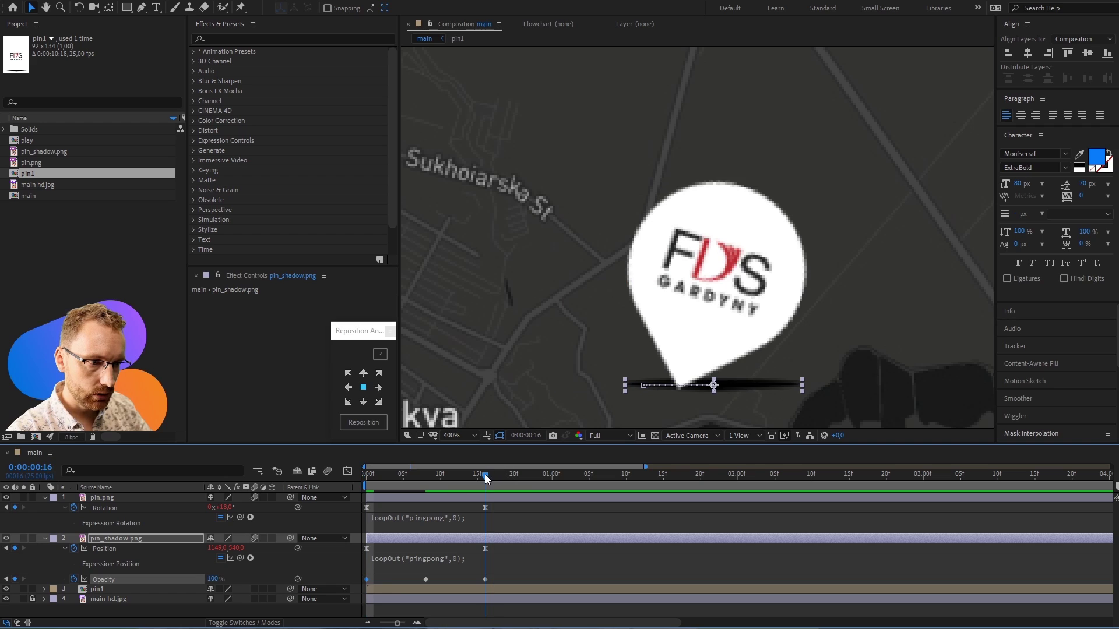
{"action": "left_click", "coordinate": [213, 578]}
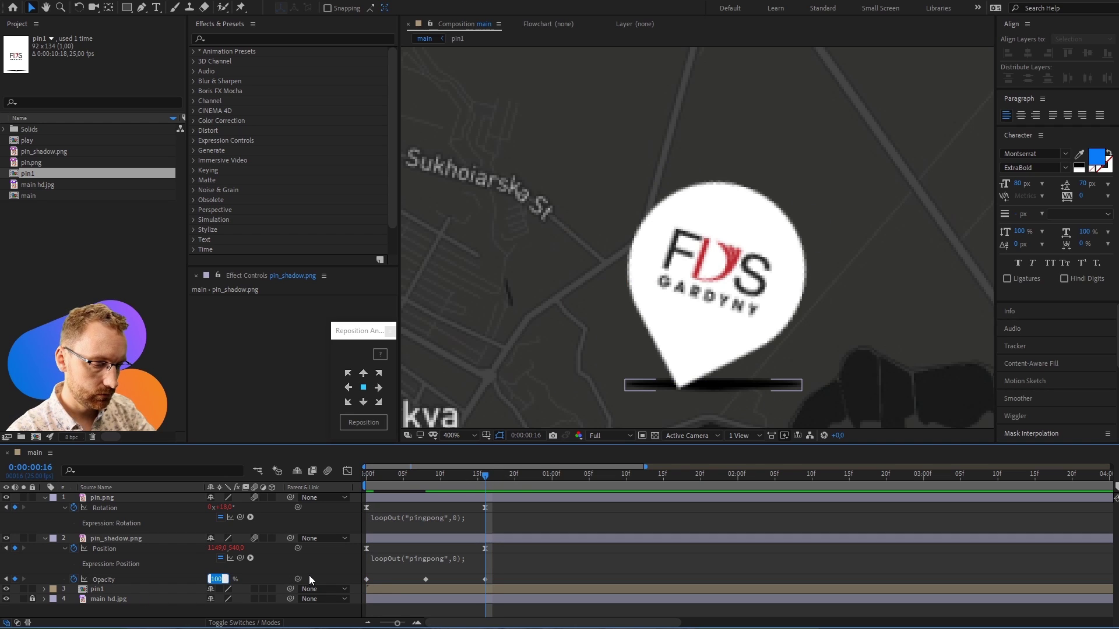
{"action": "type", "text": "80"}
{"action": "key", "text": "Return"}
{"action": "left_click", "coordinate": [419, 475]}
{"action": "left_click", "coordinate": [425, 474]}
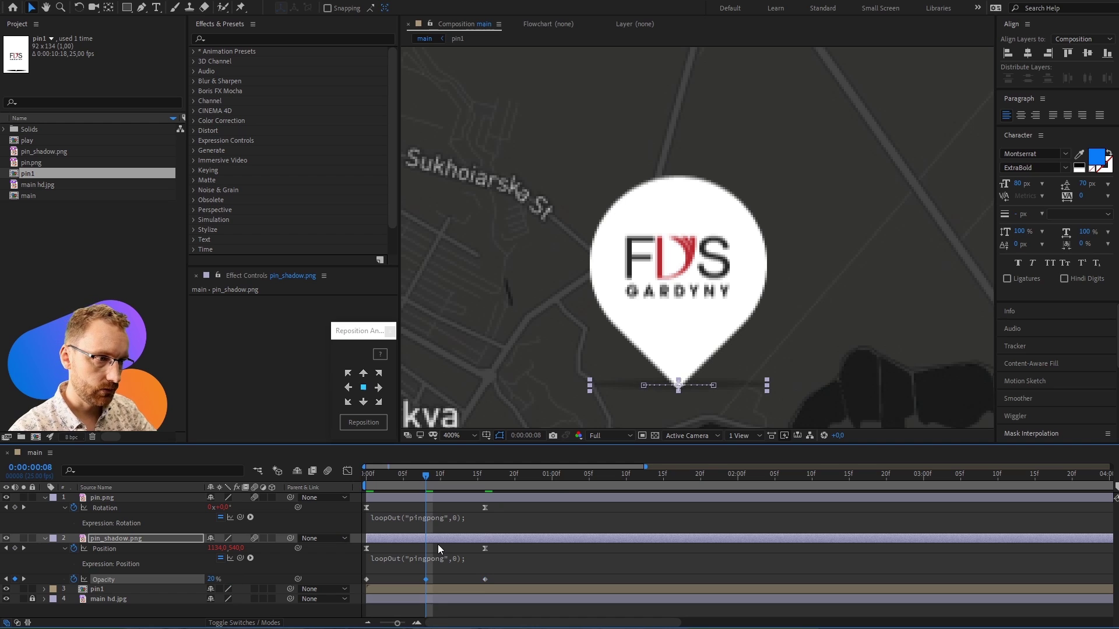
{"action": "key", "text": "space"}
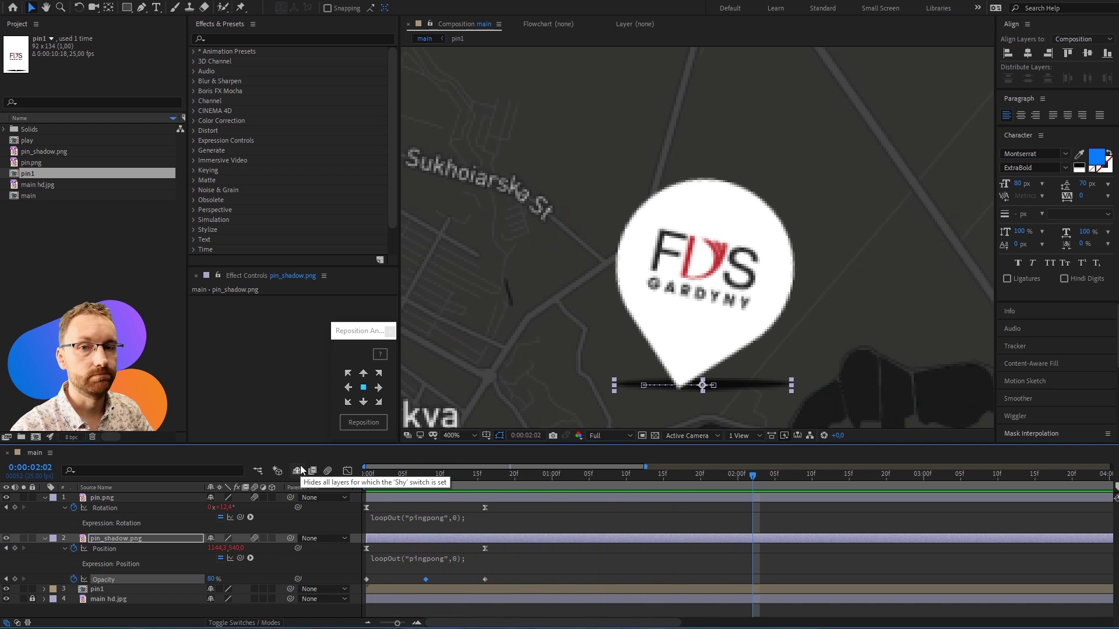
- Change the shadow's frame-8 Opacity keyframe from 20% to 40% and preview the loop
{"action": "left_click", "coordinate": [74, 579], "text": "alt"}
{"action": "type", "text": "loopOut(\"pingpong\",0);"}
{"action": "key", "text": "KP_Enter"}
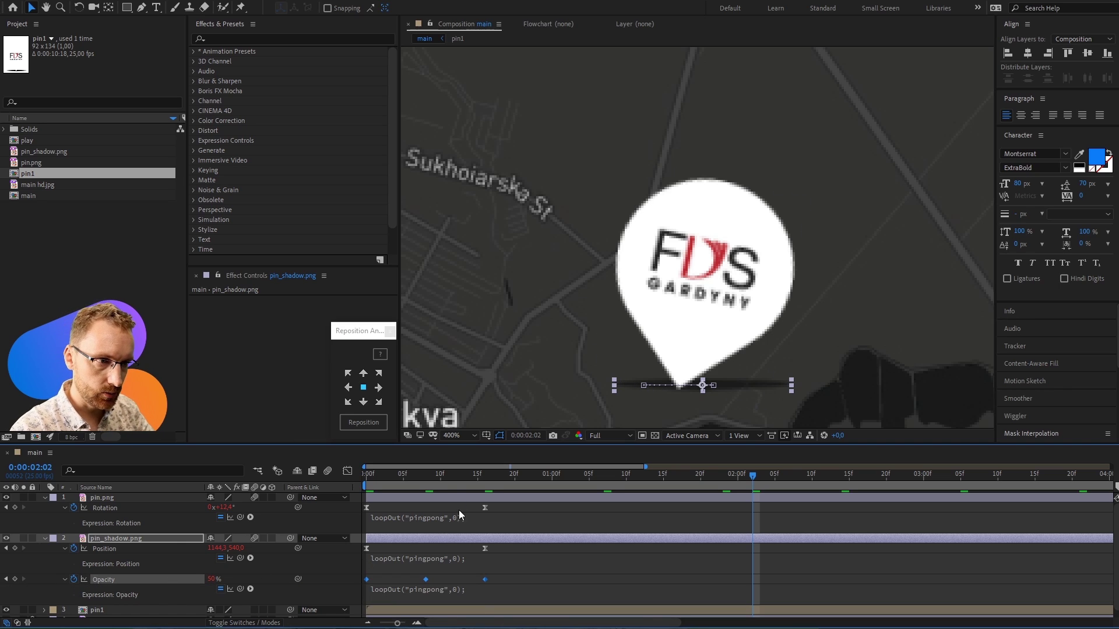
{"action": "key", "text": "space"}
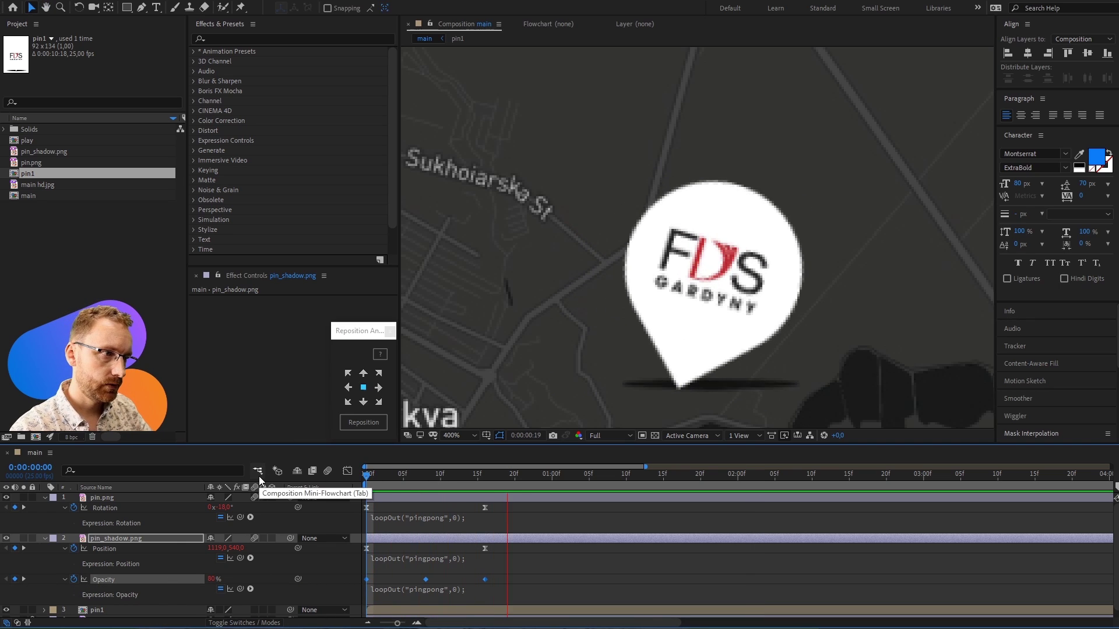
{"action": "key", "text": "space"}
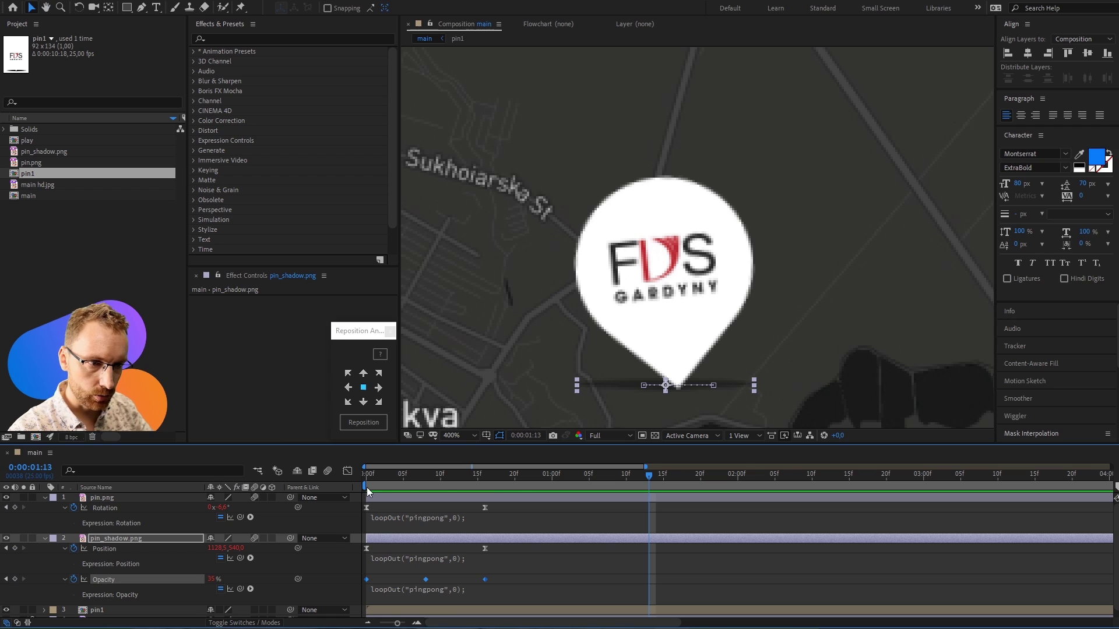
{"action": "left_click_drag", "start_coordinate": [407, 484], "coordinate": [351, 477]}
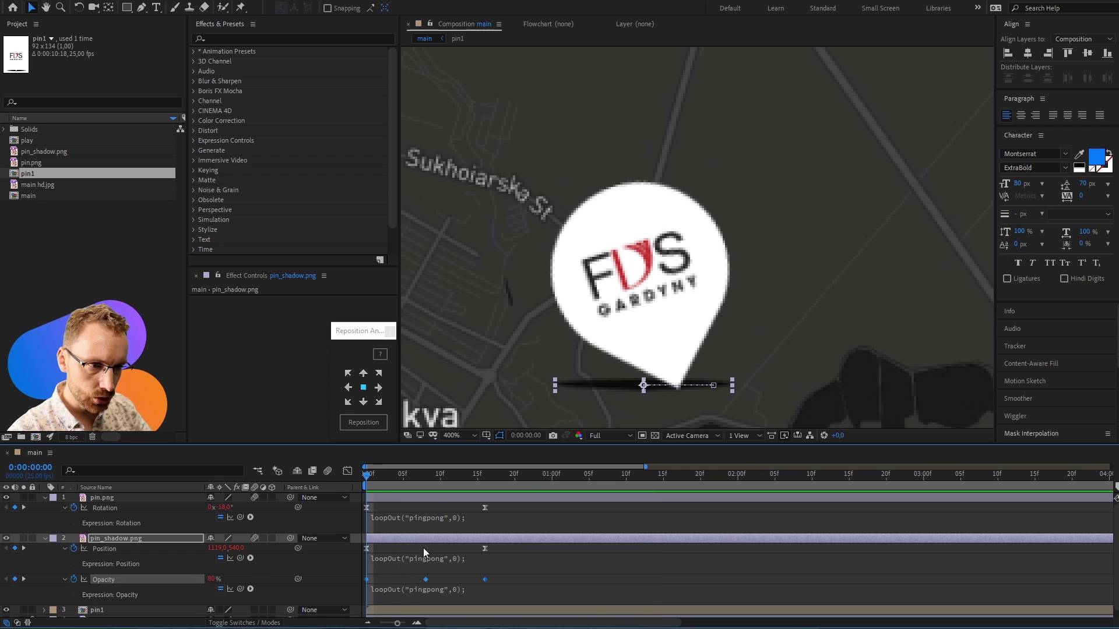
{"action": "left_click", "coordinate": [424, 474]}
{"action": "left_click", "coordinate": [429, 581]}
{"action": "left_click_drag", "start_coordinate": [442, 577], "coordinate": [421, 582]}
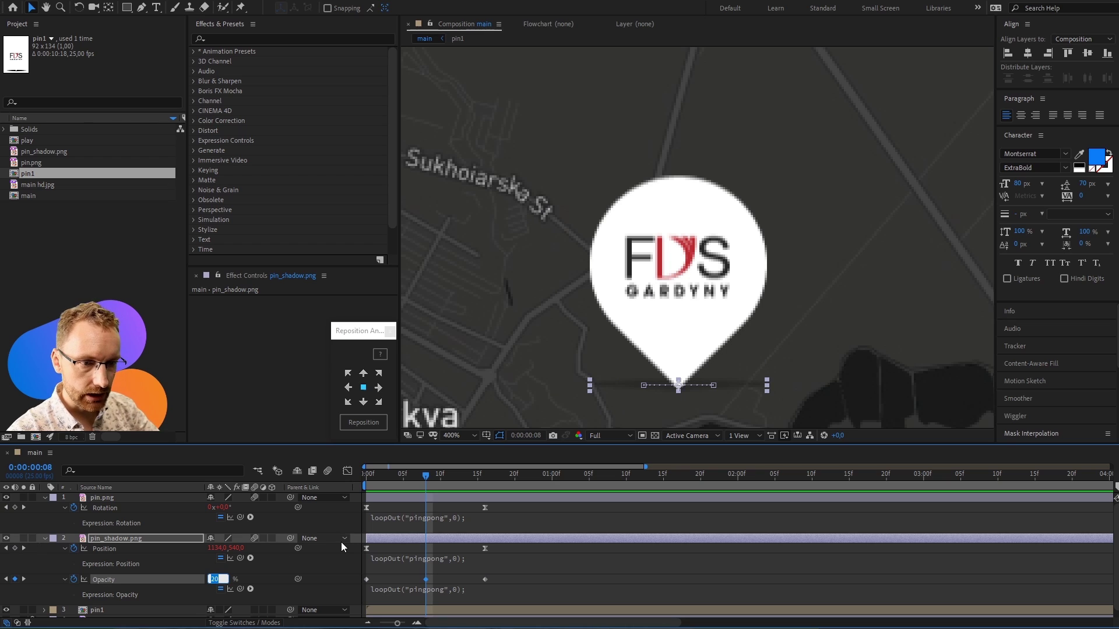
{"action": "key", "text": "Return"}
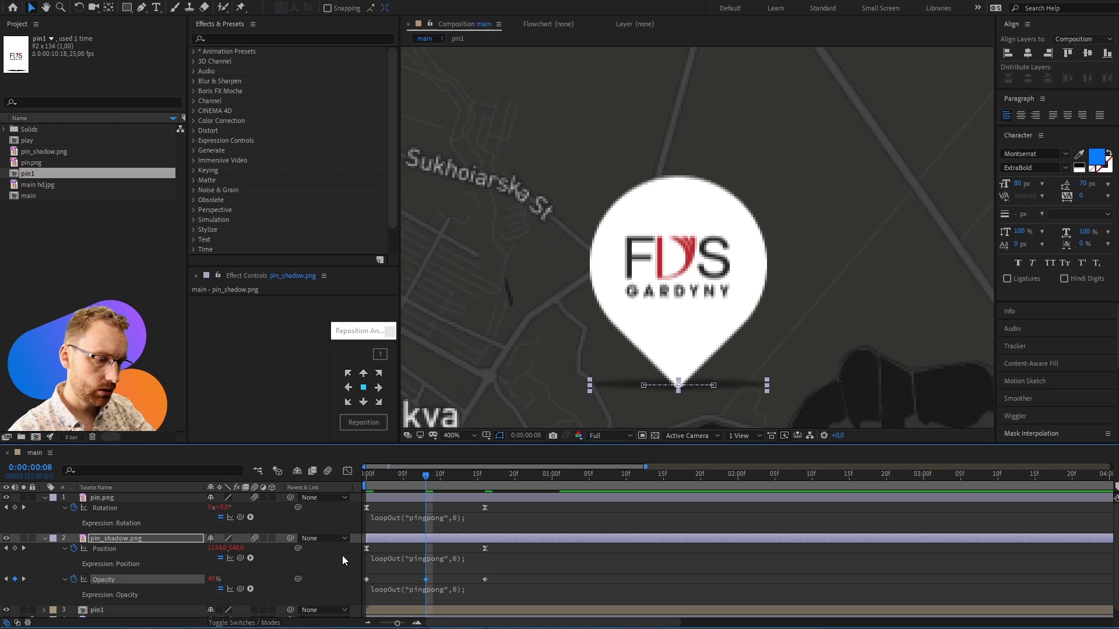
{"action": "key", "text": "space"}
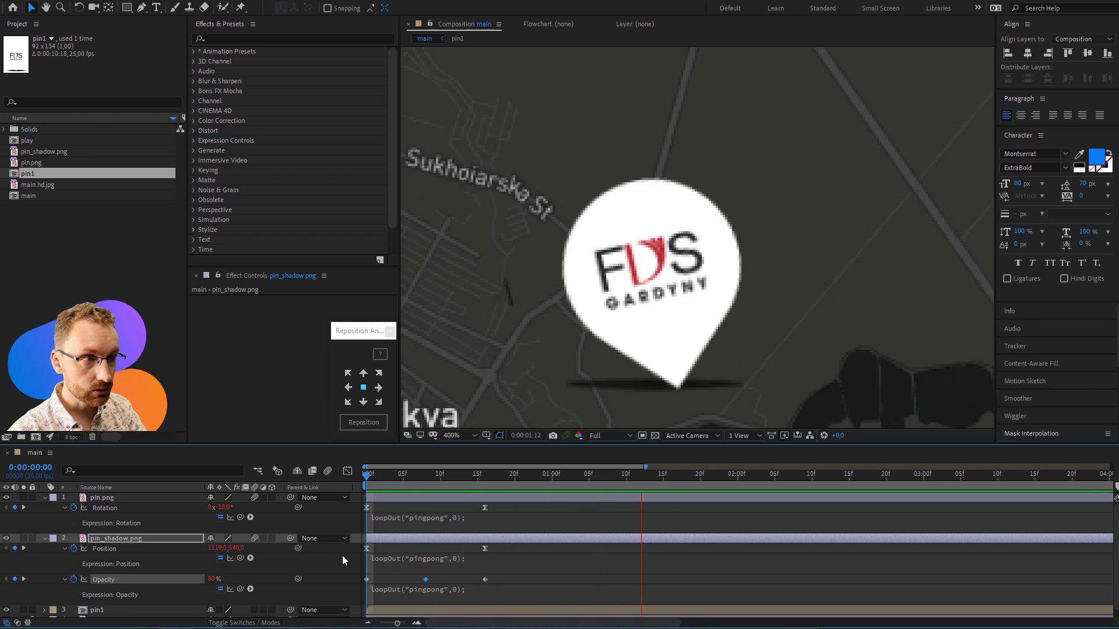
{"action": "key", "text": "space"}
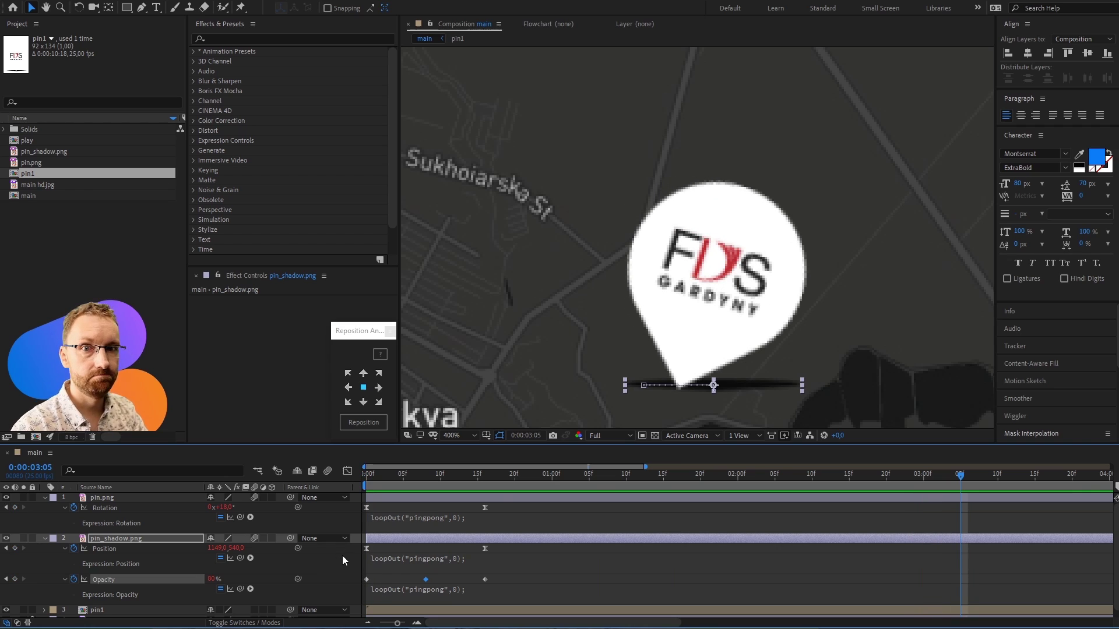
{"action": "key", "text": "space"}
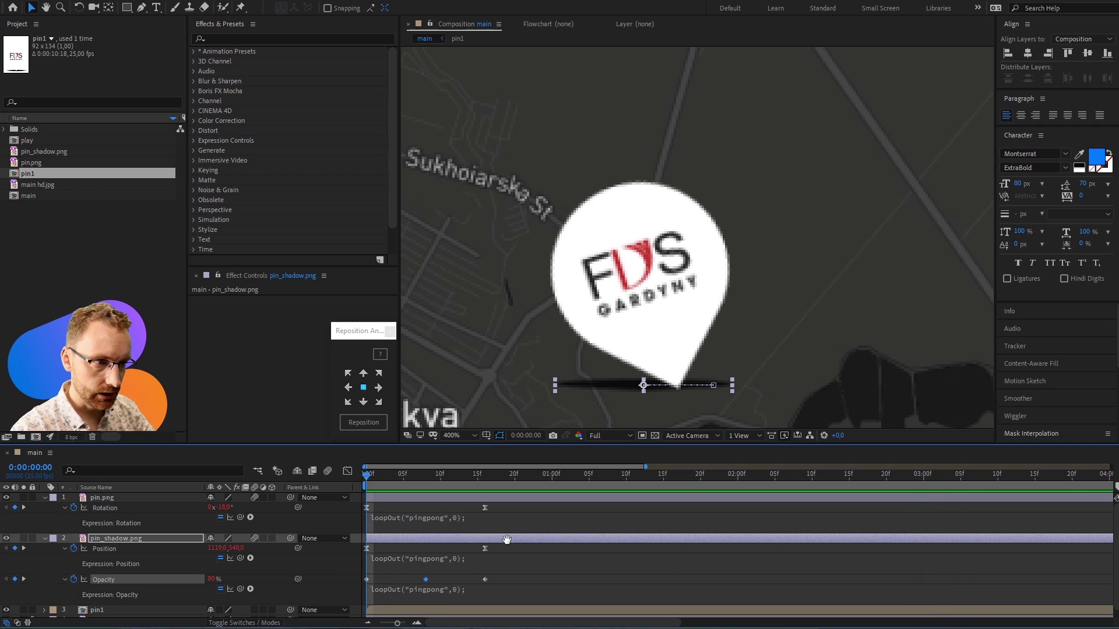
{"action": "key", "text": "space"}
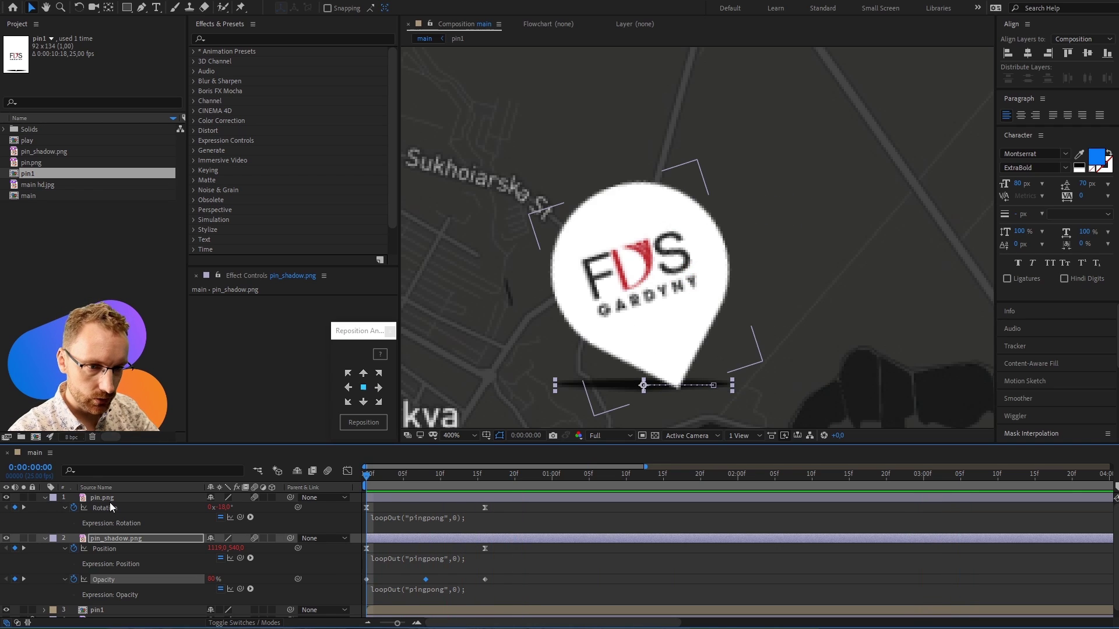
- Collapse both layers and pre-compose pin.png and pin_shadow.png into a new pin2 composition
{"action": "left_click", "coordinate": [68, 509]}
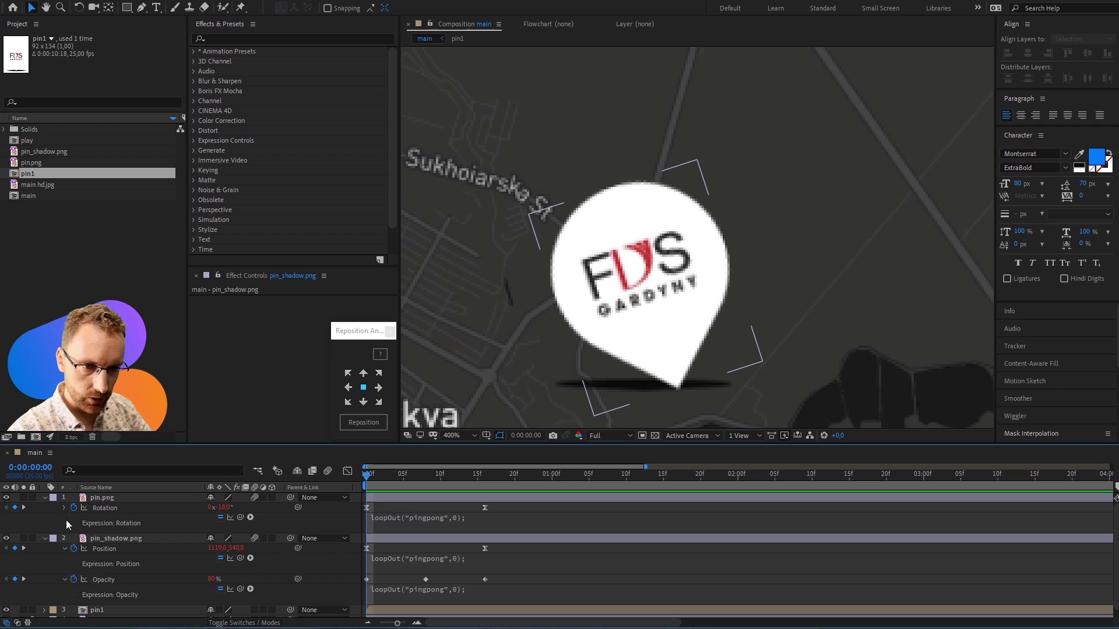
{"action": "left_click", "coordinate": [65, 507]}
{"action": "left_click", "coordinate": [65, 527]}
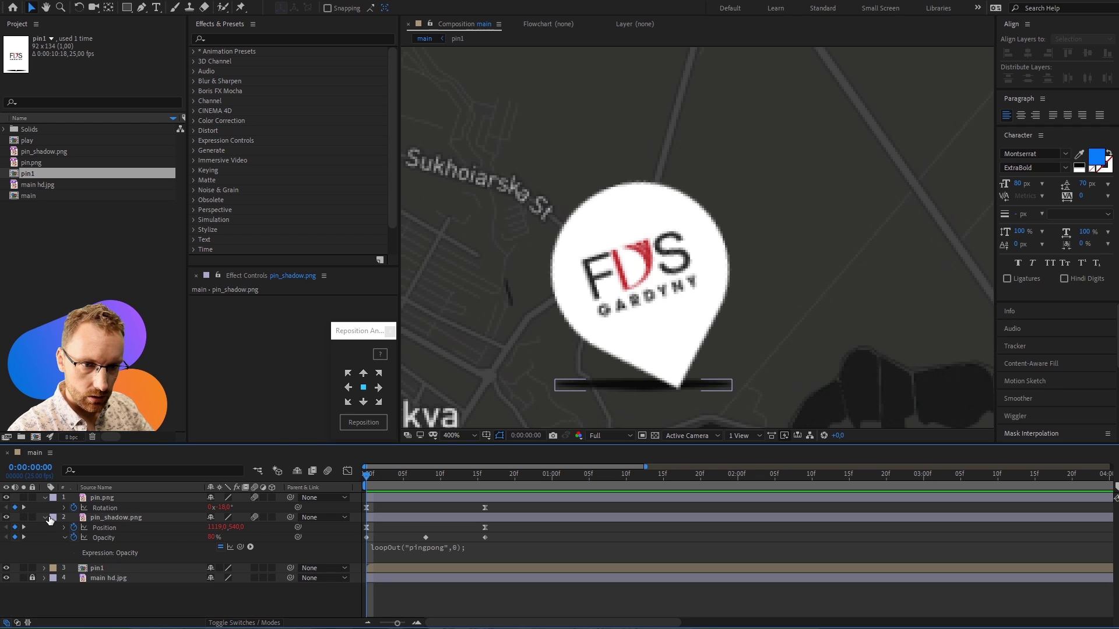
{"action": "left_click", "coordinate": [45, 518]}
{"action": "left_click", "coordinate": [45, 498]}
{"action": "left_click", "coordinate": [93, 499]}
{"action": "left_click", "coordinate": [103, 507], "text": "shift"}
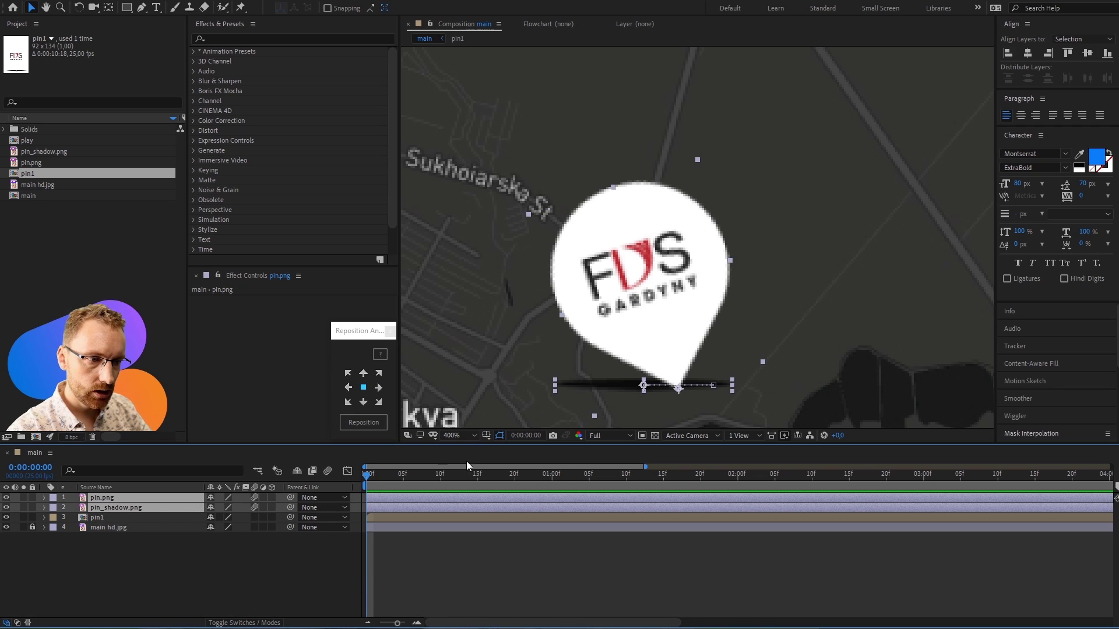
{"action": "right_click", "coordinate": [184, 503]}
{"action": "left_click", "coordinate": [279, 449]}
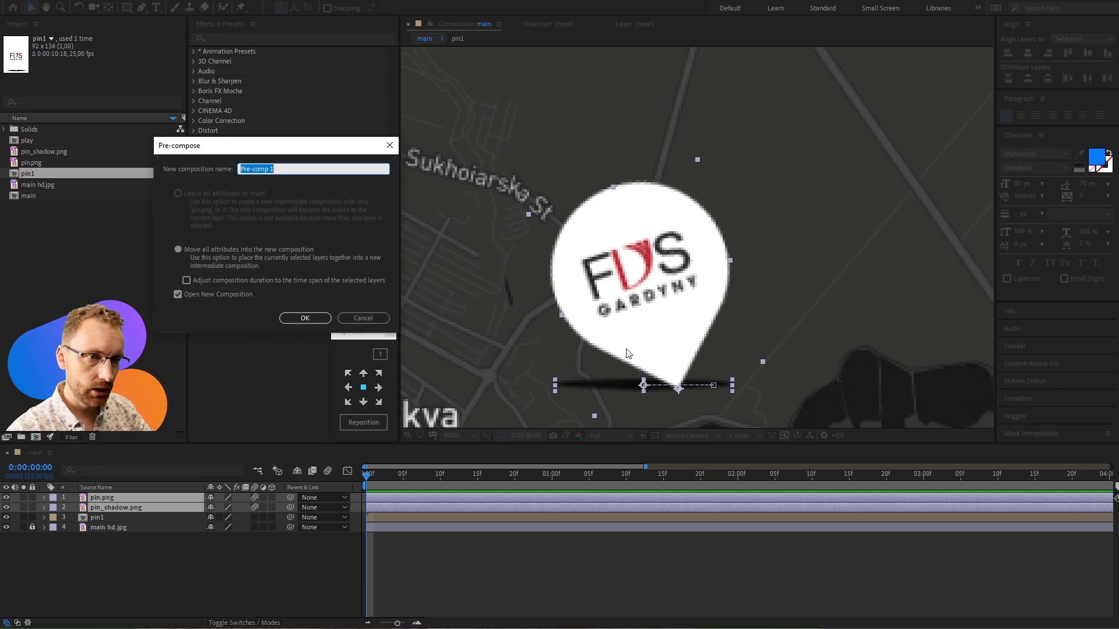
{"action": "type", "text": "2"}
{"action": "key", "text": "Return"}
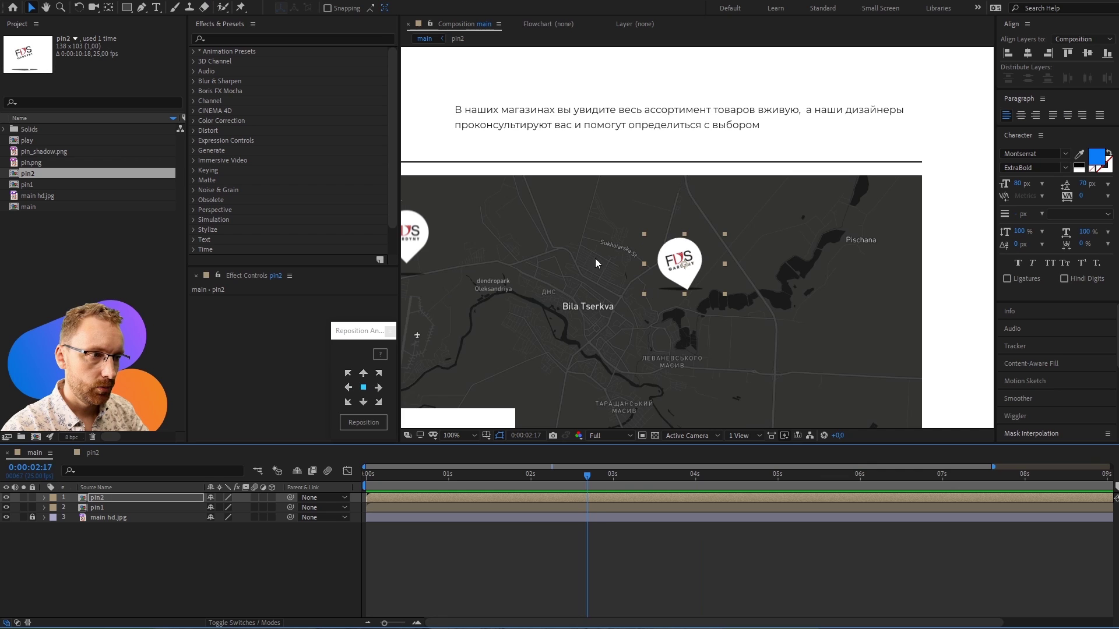
- Add two more pin1 instances and a pin2 near Pischana onto the map, then preview
{"action": "left_click_drag", "start_coordinate": [532, 280], "coordinate": [598, 247]}
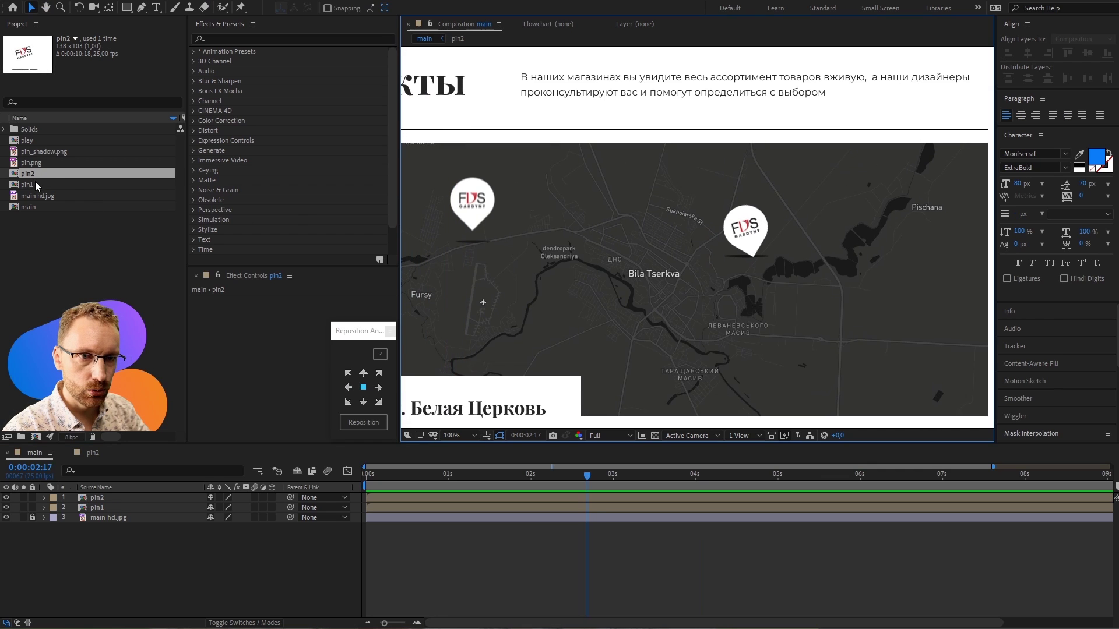
{"action": "left_click_drag", "start_coordinate": [37, 185], "coordinate": [807, 317]}
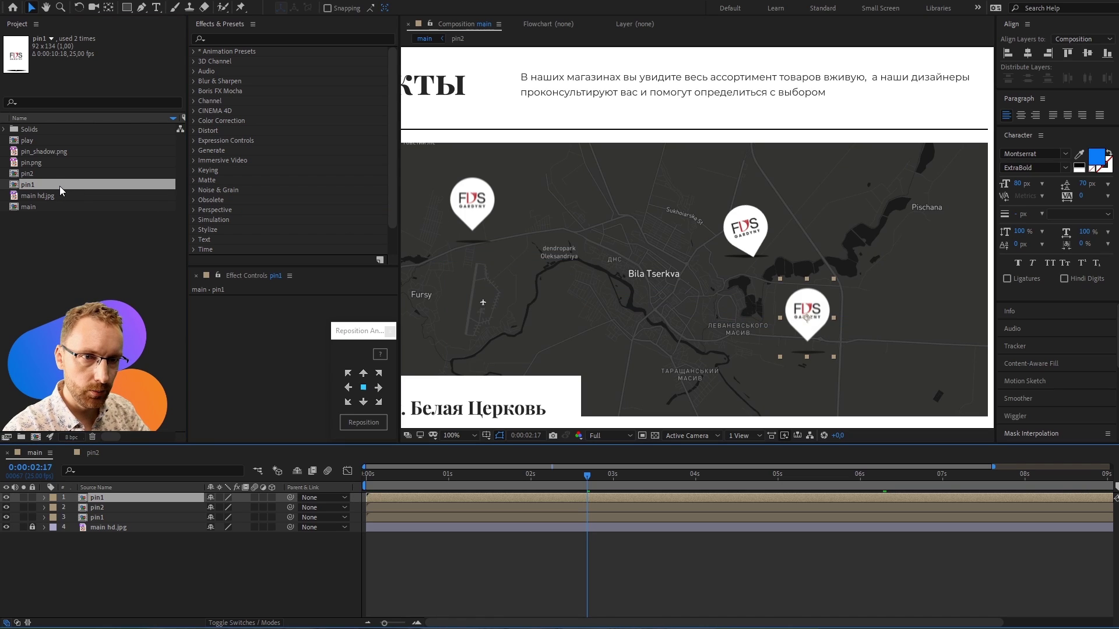
{"action": "mouse_move", "coordinate": [478, 222]}
{"action": "left_mouse_down"}
{"action": "mouse_move", "coordinate": [729, 261]}
{"action": "mouse_move", "coordinate": [736, 247]}
{"action": "left_mouse_up"}
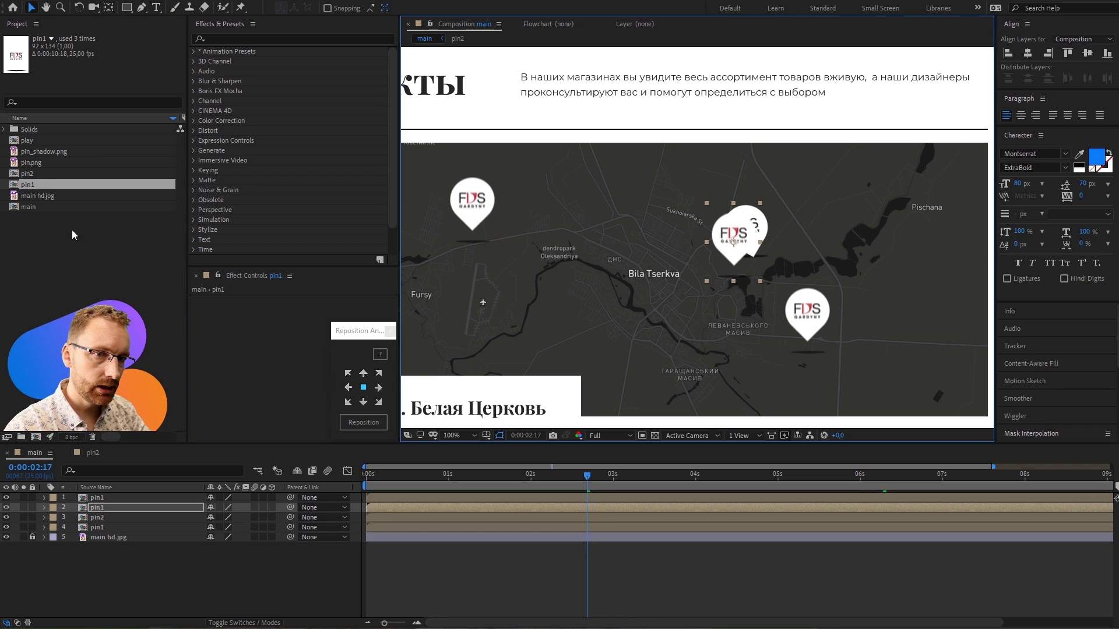
{"action": "left_click", "coordinate": [41, 174]}
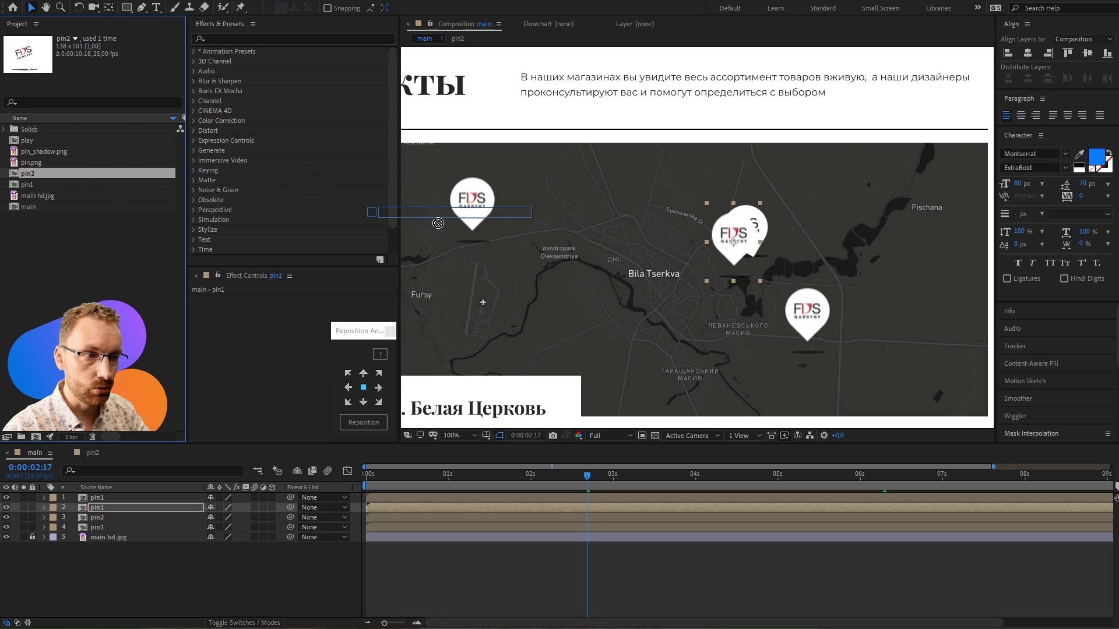
{"action": "mouse_move", "coordinate": [438, 223]}
{"action": "left_mouse_down"}
{"action": "mouse_move", "coordinate": [507, 233]}
{"action": "mouse_move", "coordinate": [918, 208]}
{"action": "left_mouse_up"}
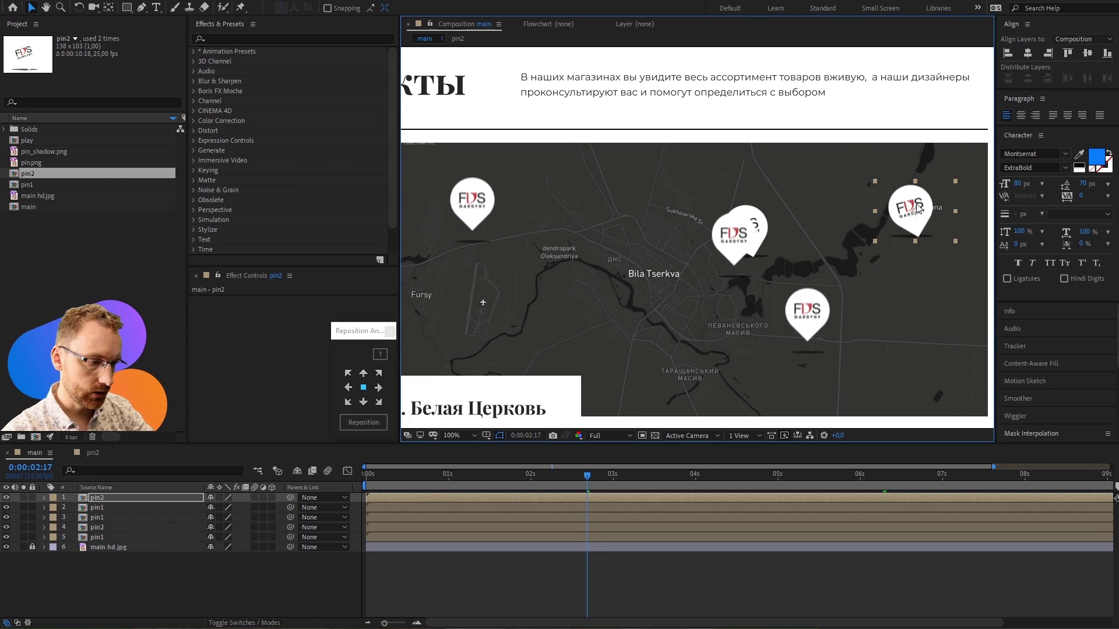
{"action": "key", "text": "Home"}
{"action": "key", "text": "space"}
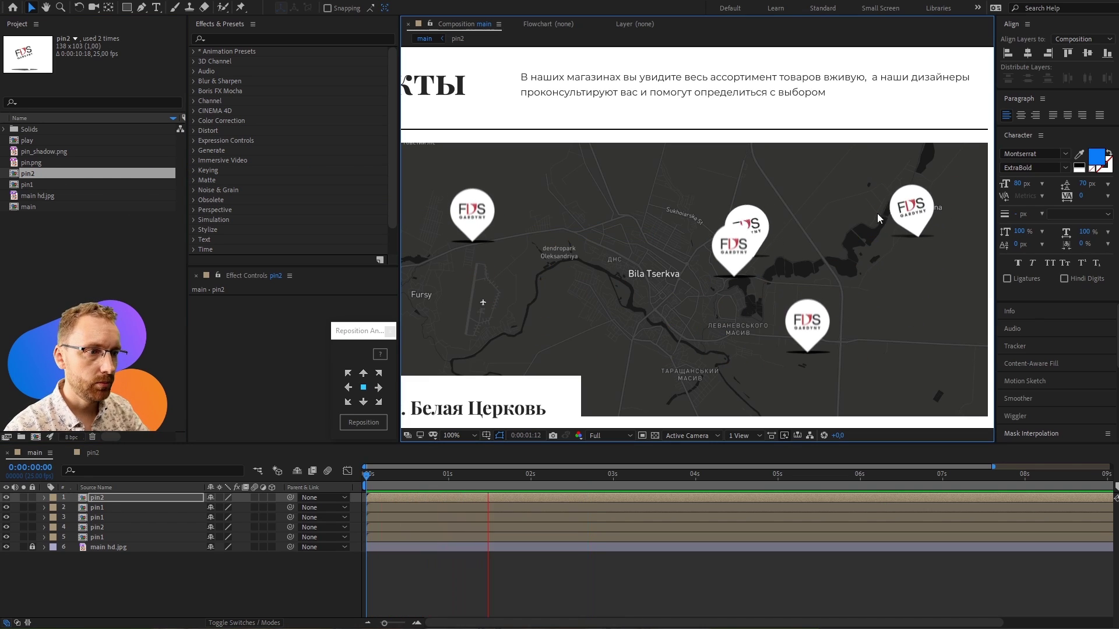
- Delay one pin1's start time, move a pin2 beside Bila Tserkva, and preview again
{"action": "left_click", "coordinate": [96, 507]}
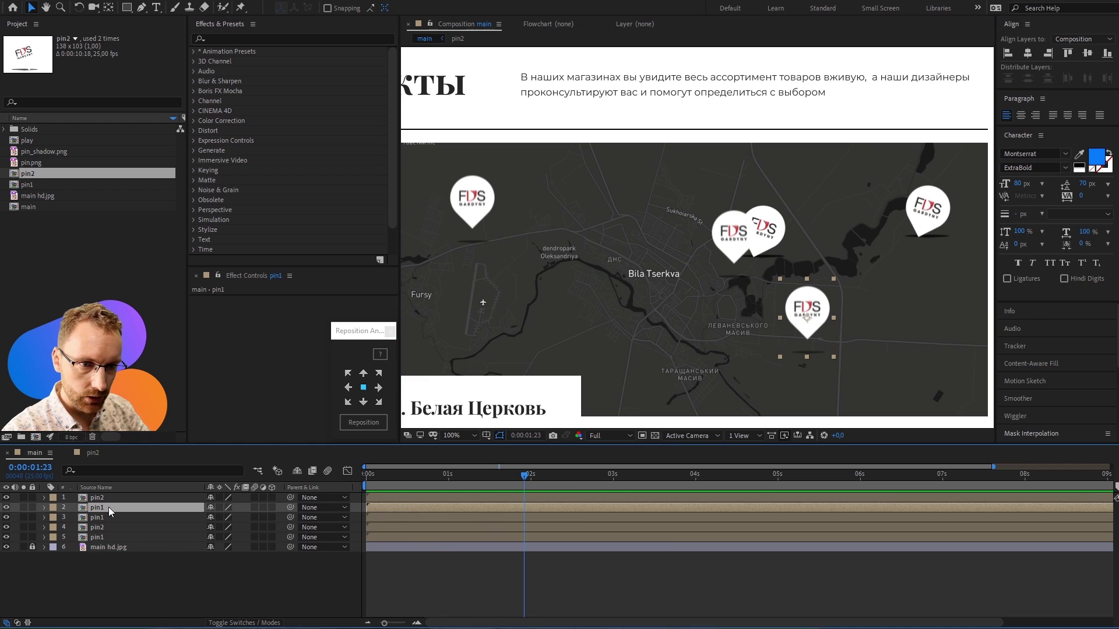
{"action": "left_click_drag", "start_coordinate": [367, 506], "coordinate": [375, 506]}
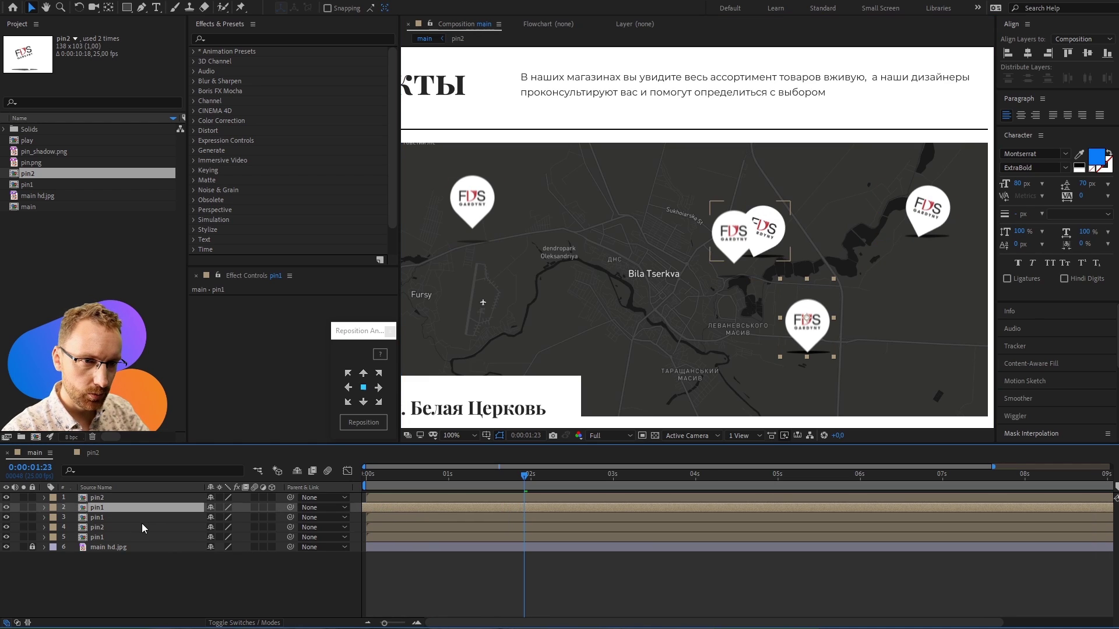
{"action": "left_click", "coordinate": [122, 537]}
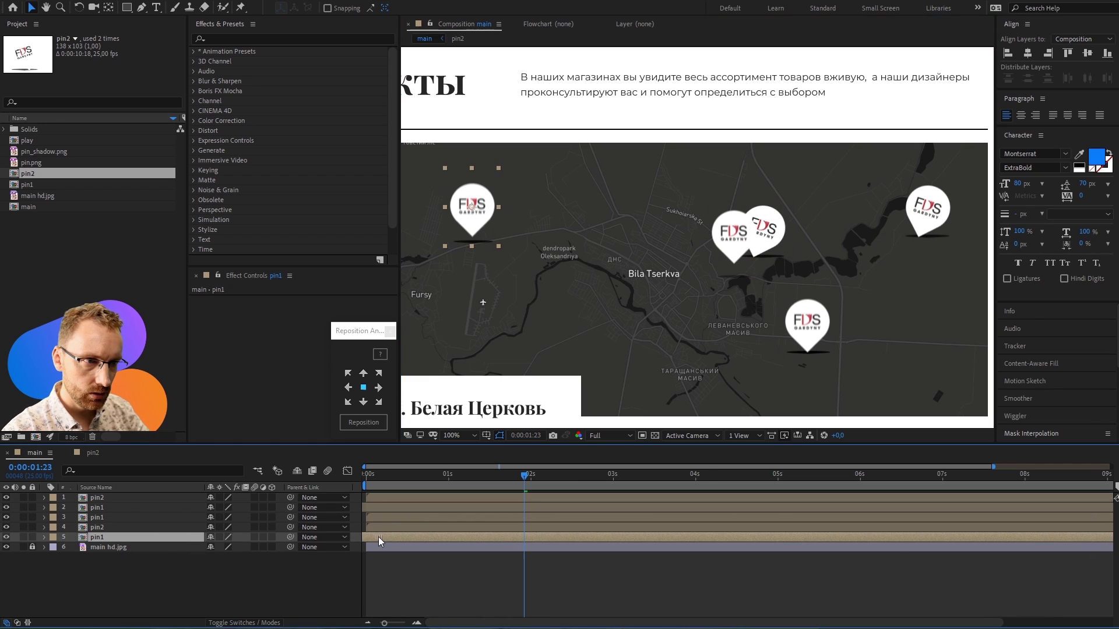
{"action": "left_click_drag", "start_coordinate": [781, 235], "coordinate": [641, 291]}
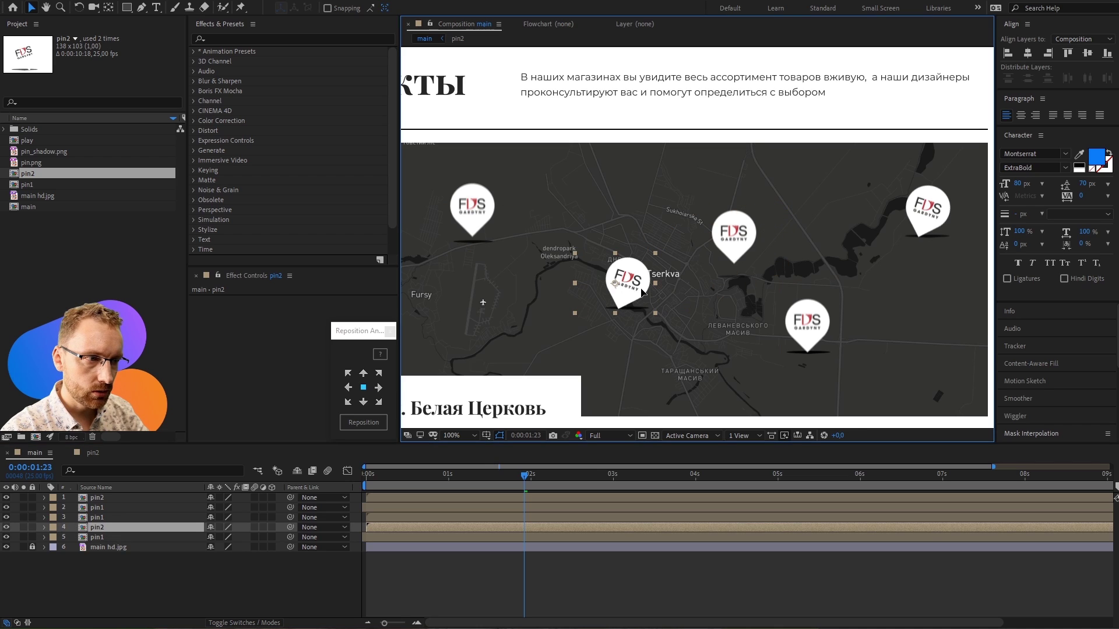
{"action": "key", "text": "space"}
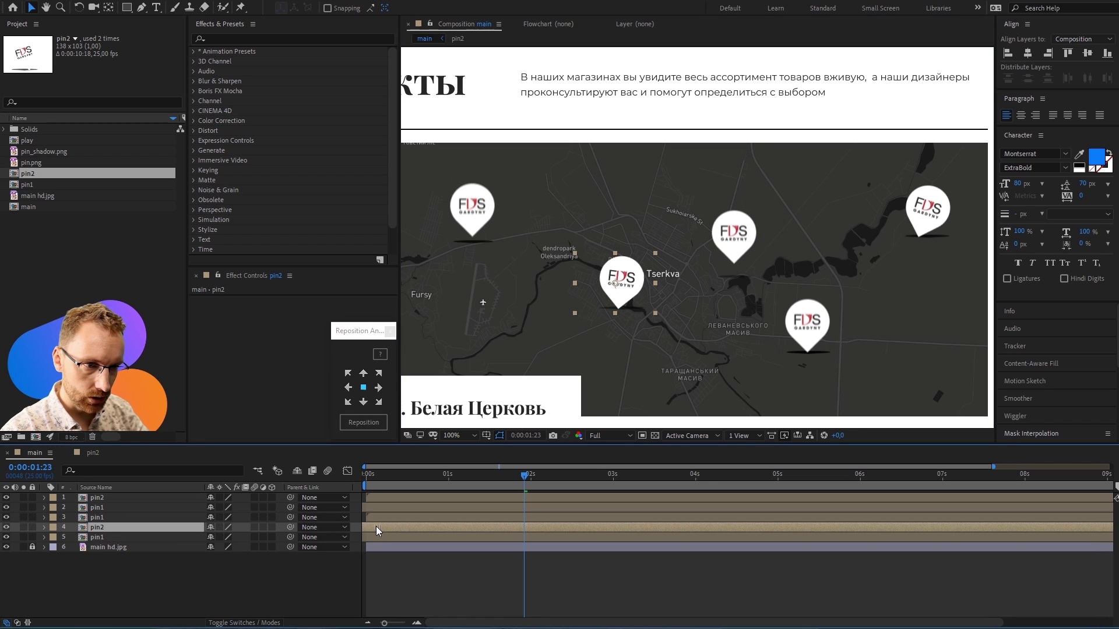